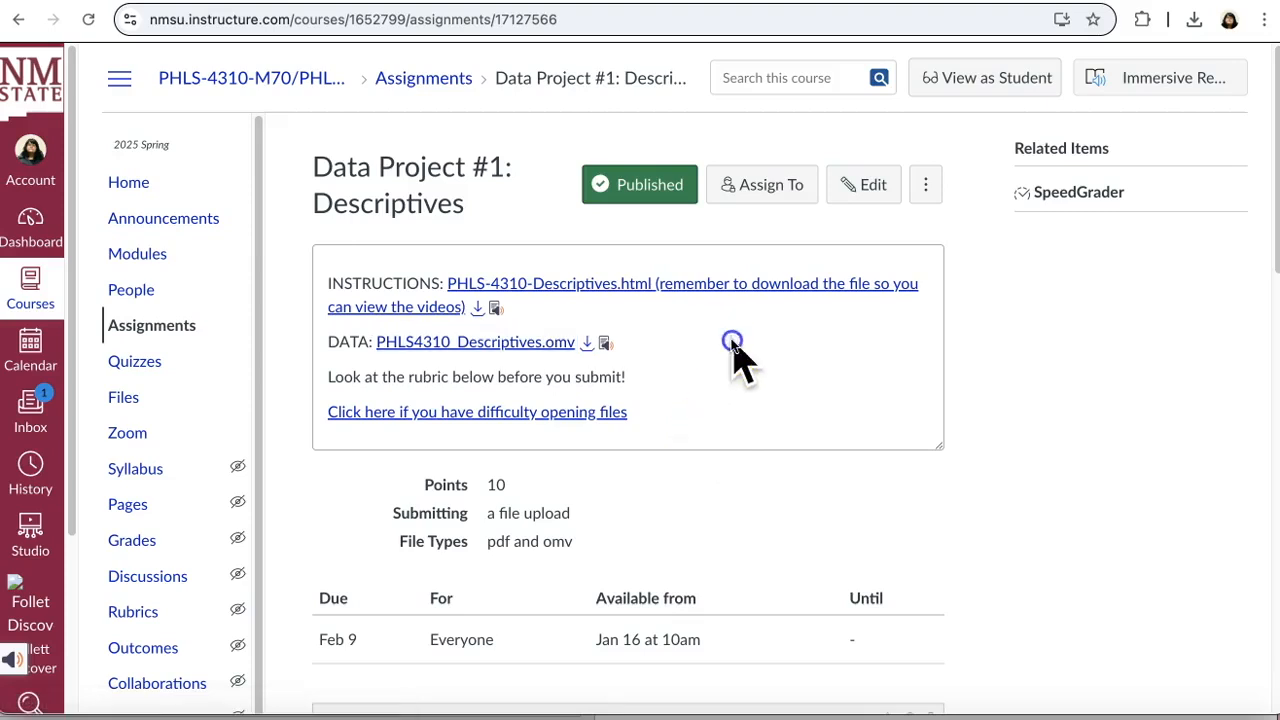
# Step: Preview the PHLS-4310-Descriptives.html instructions and read the data management checklist down to the embedded videos
pyautogui.click(695, 293)
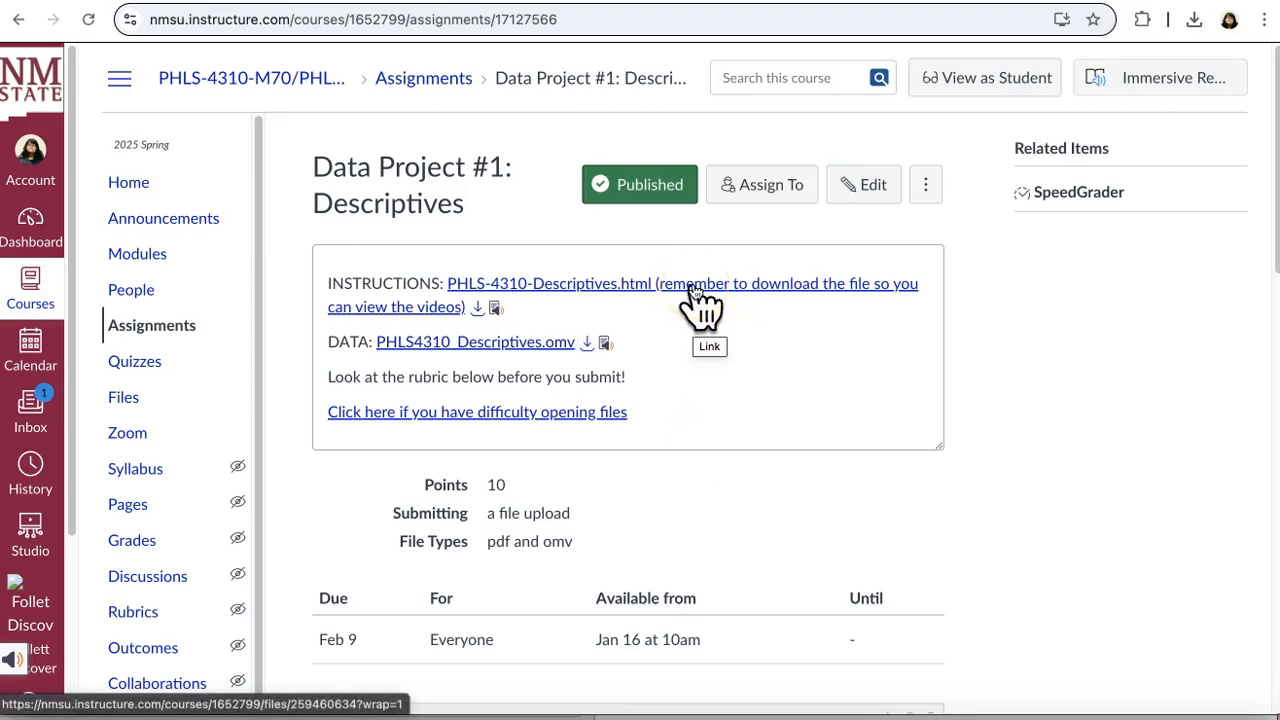
pyautogui.click(695, 293)
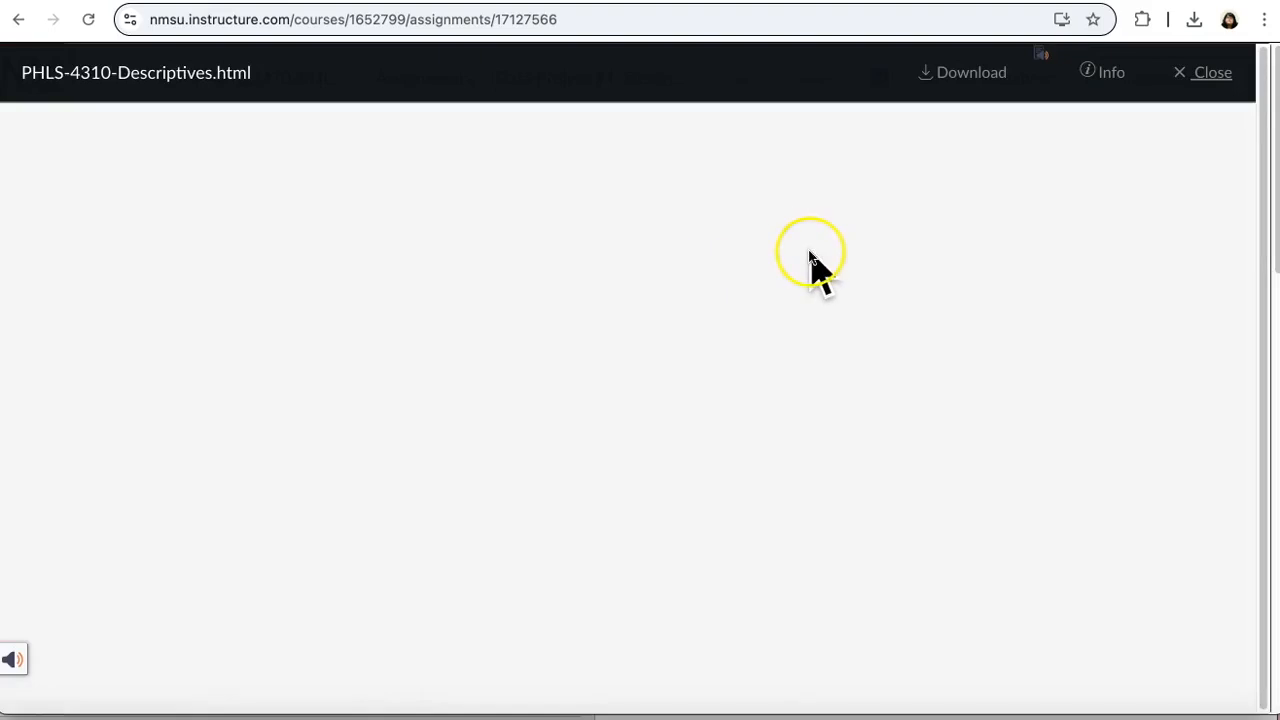
pyautogui.scroll(-5, 772, 345)
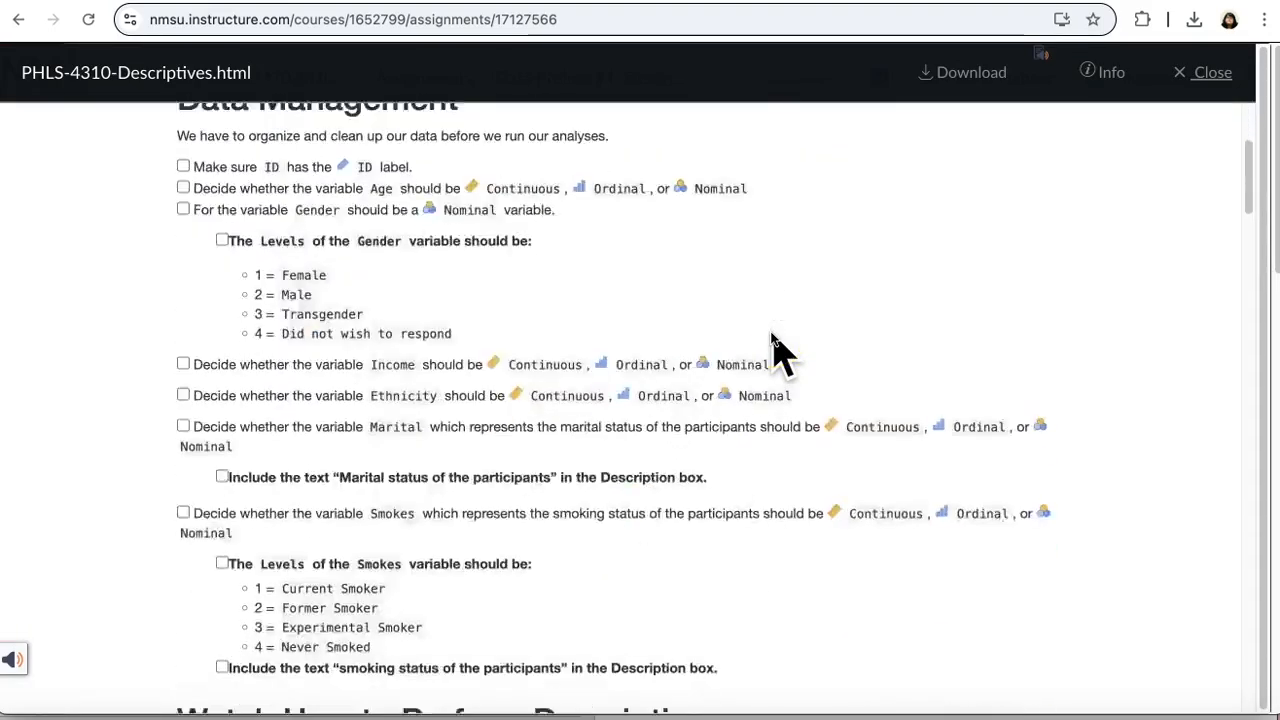
pyautogui.click(635, 625)
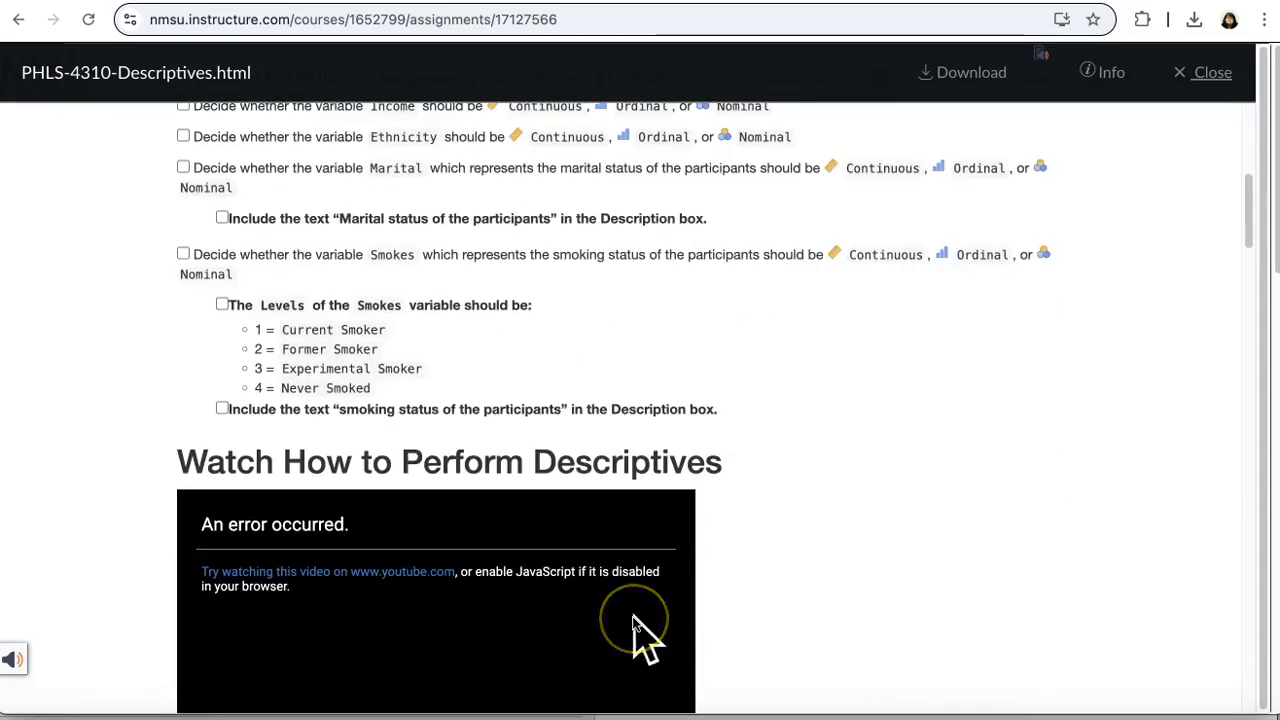
pyautogui.scroll(-3, 635, 625)
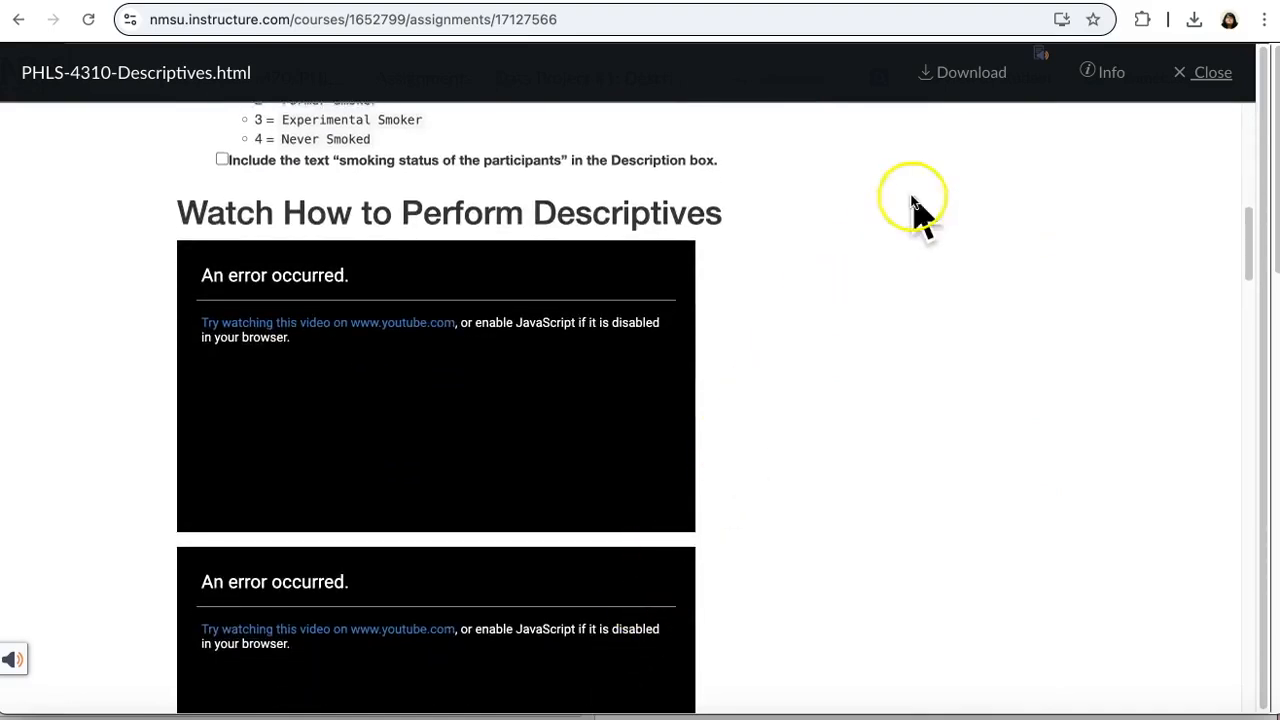
# Step: View the embedded videos in the downloaded copy of the instructions, and close the online preview on the assignment page
pyautogui.click(697, 1)
pyautogui.scroll(1, 706, 260)
pyautogui.scroll(-6, 709, 277)
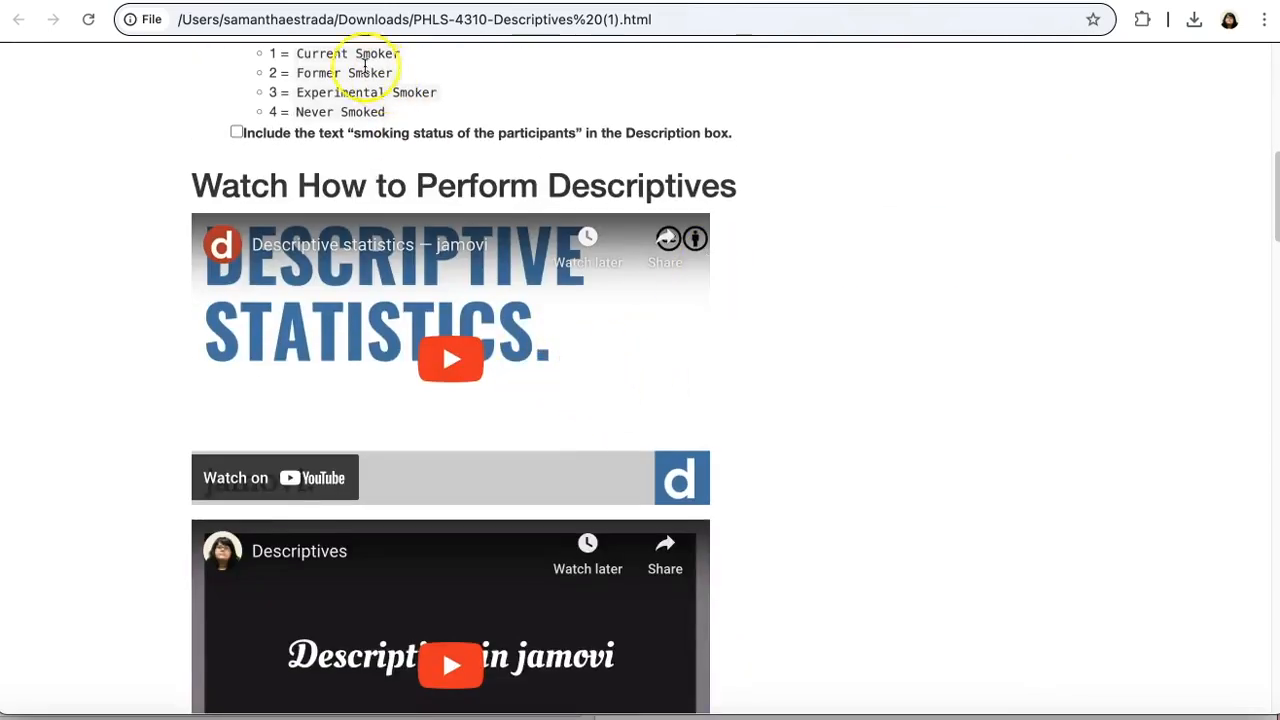
pyautogui.click(252, 2)
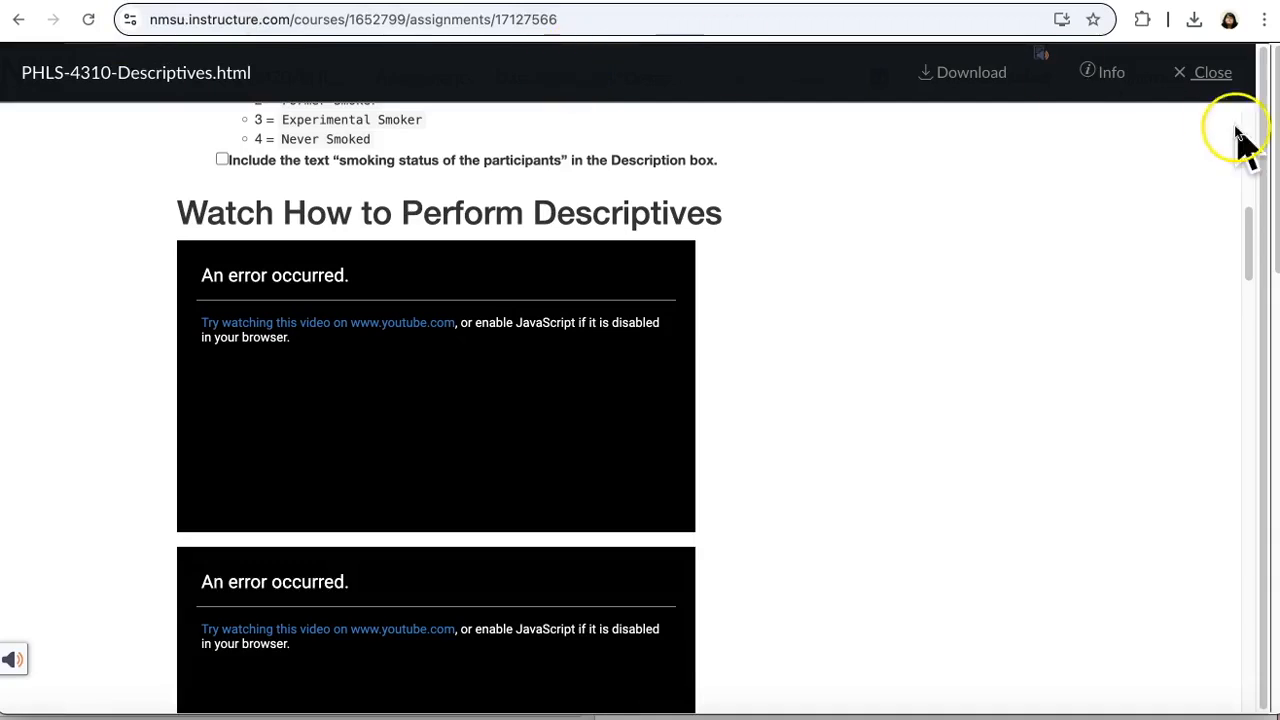
pyautogui.click(1210, 74)
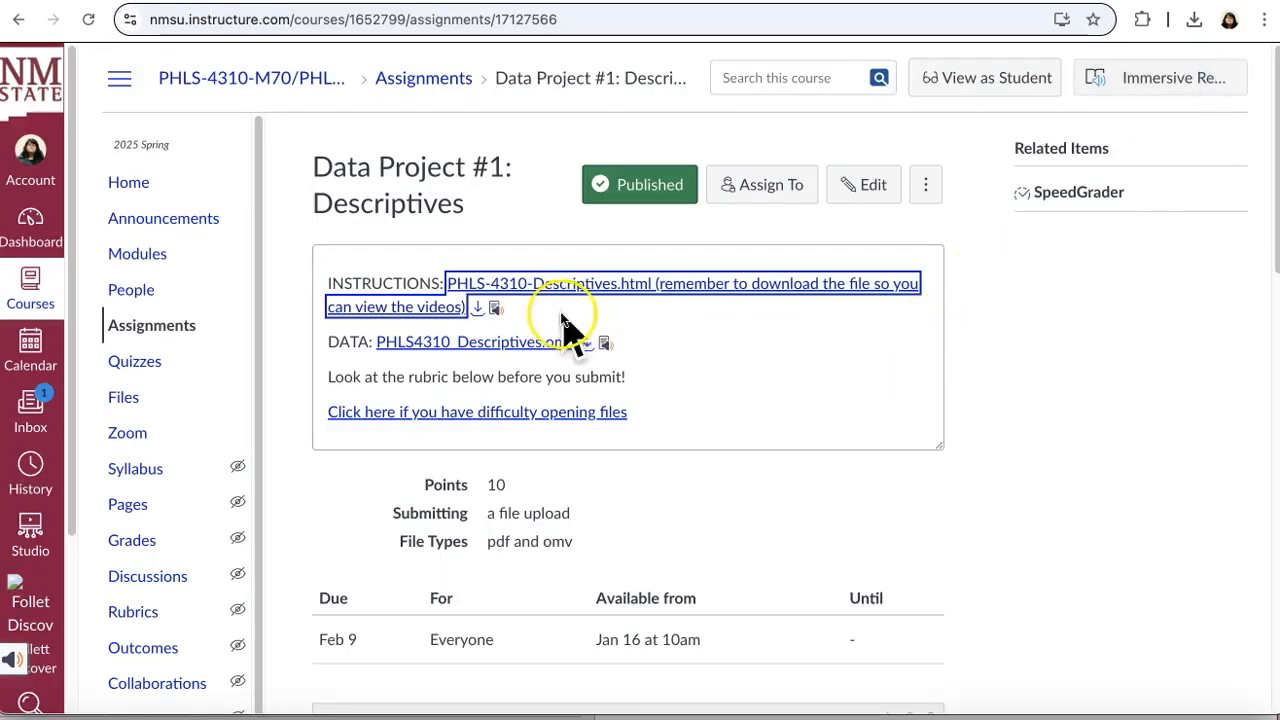
# Step: Preview the PHLS4310_Descriptives.omv data file from the assignment page and close the preview
pyautogui.click(522, 344)
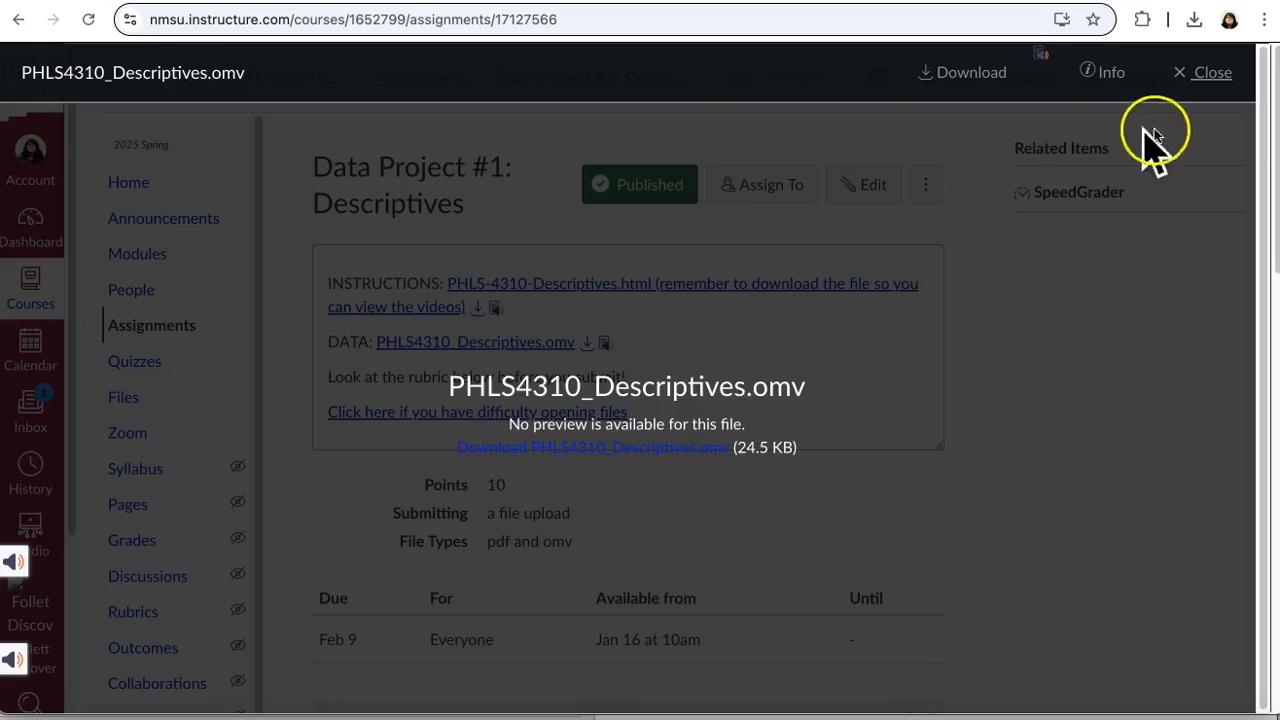
pyautogui.click(1212, 73)
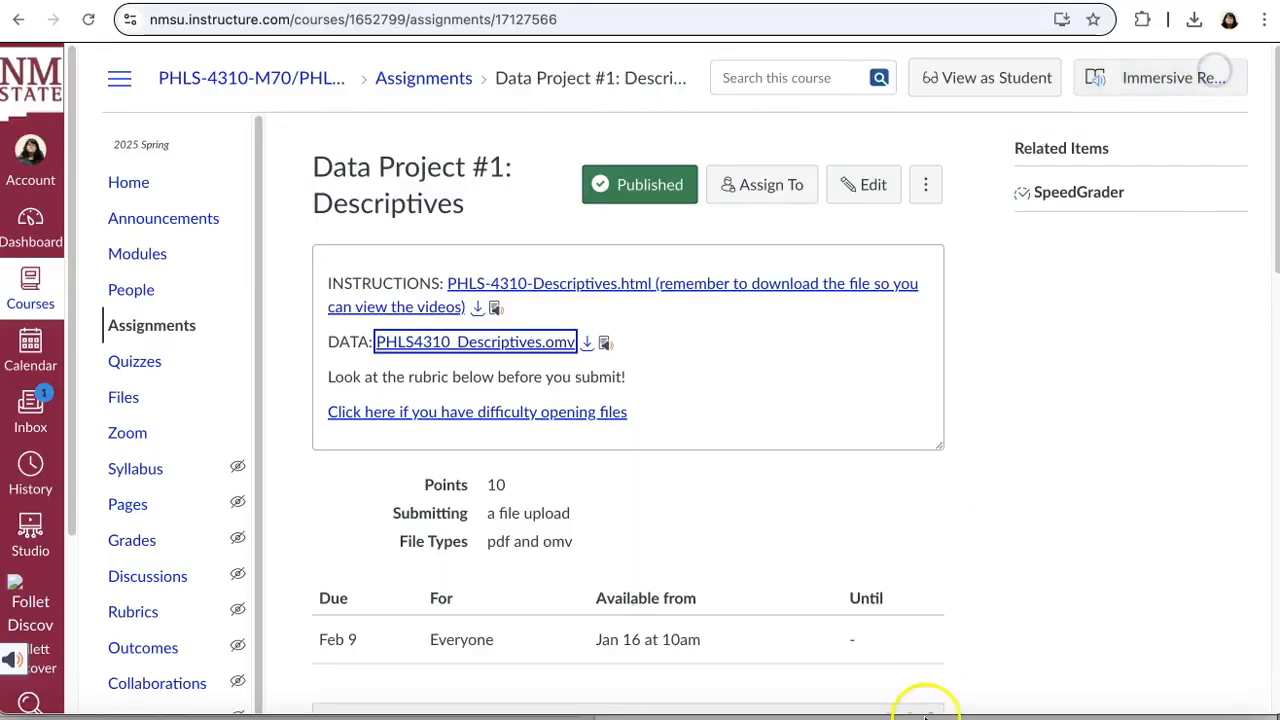
# Step: Switch to jamovi and view where data files are opened from This PC, leaving without opening another file
pyautogui.click(995, 713)
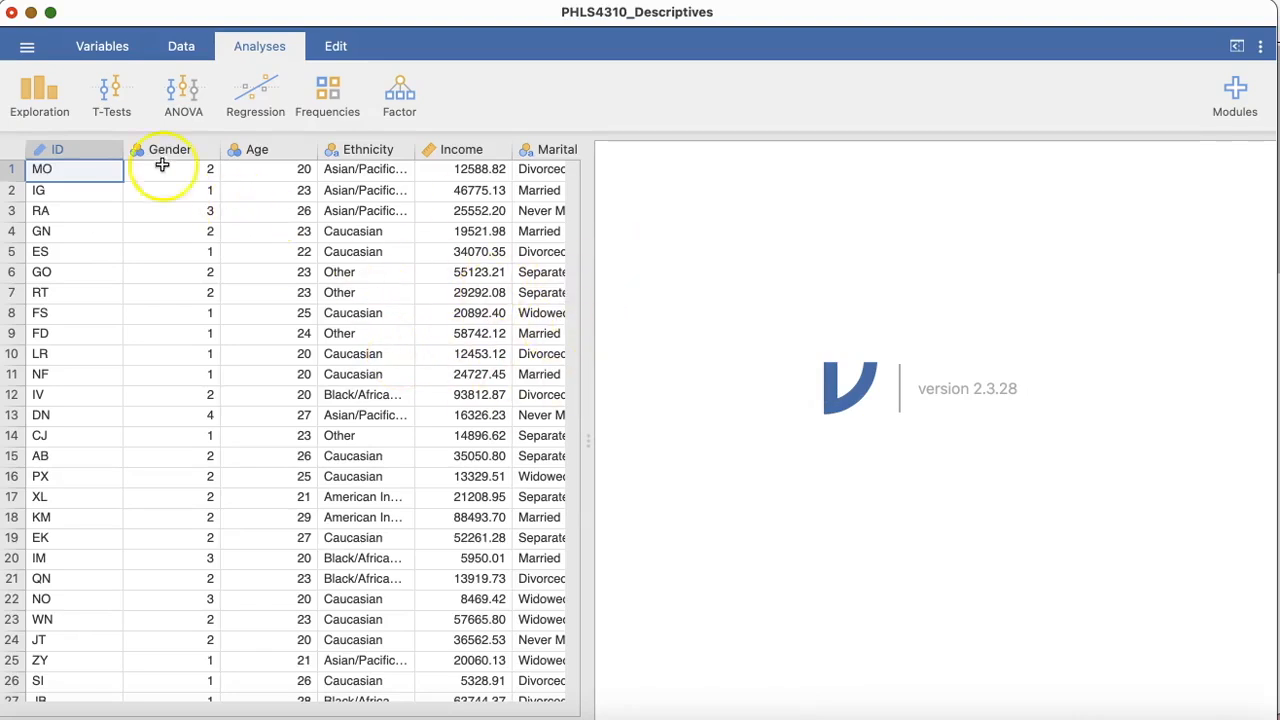
pyautogui.click(27, 50)
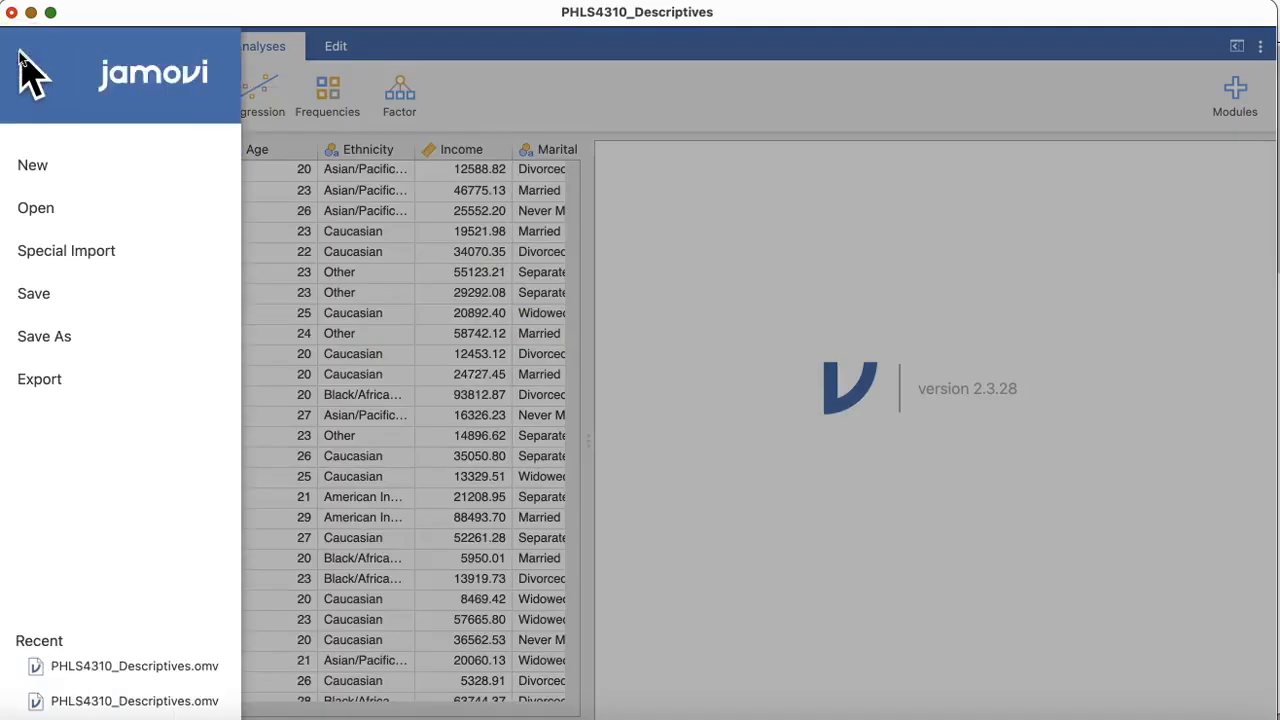
pyautogui.click(55, 207)
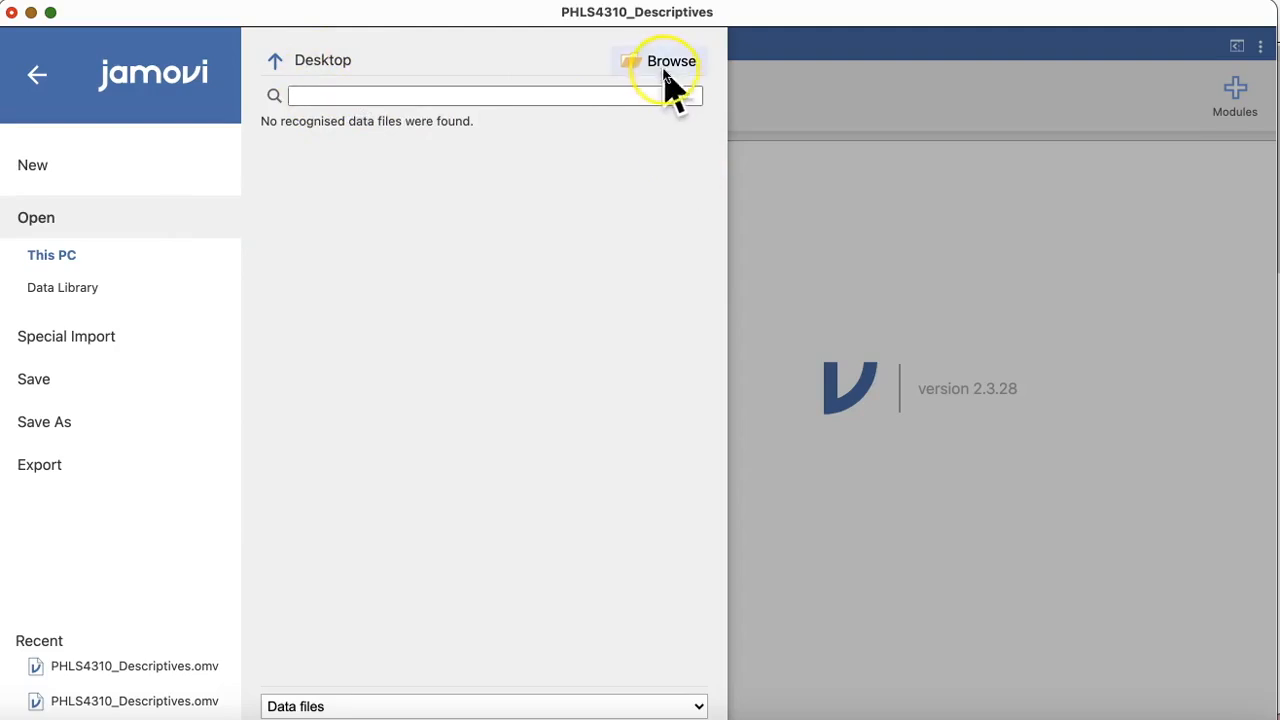
pyautogui.click(632, 188)
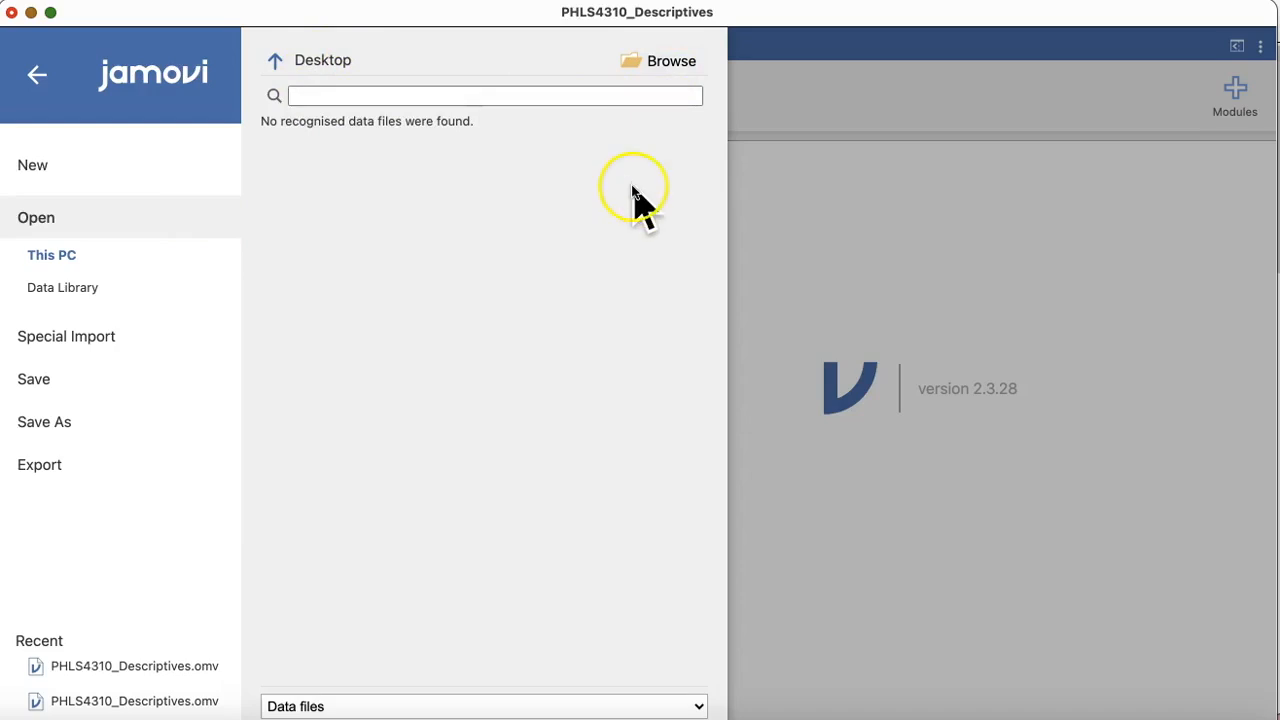
pyautogui.click(787, 220)
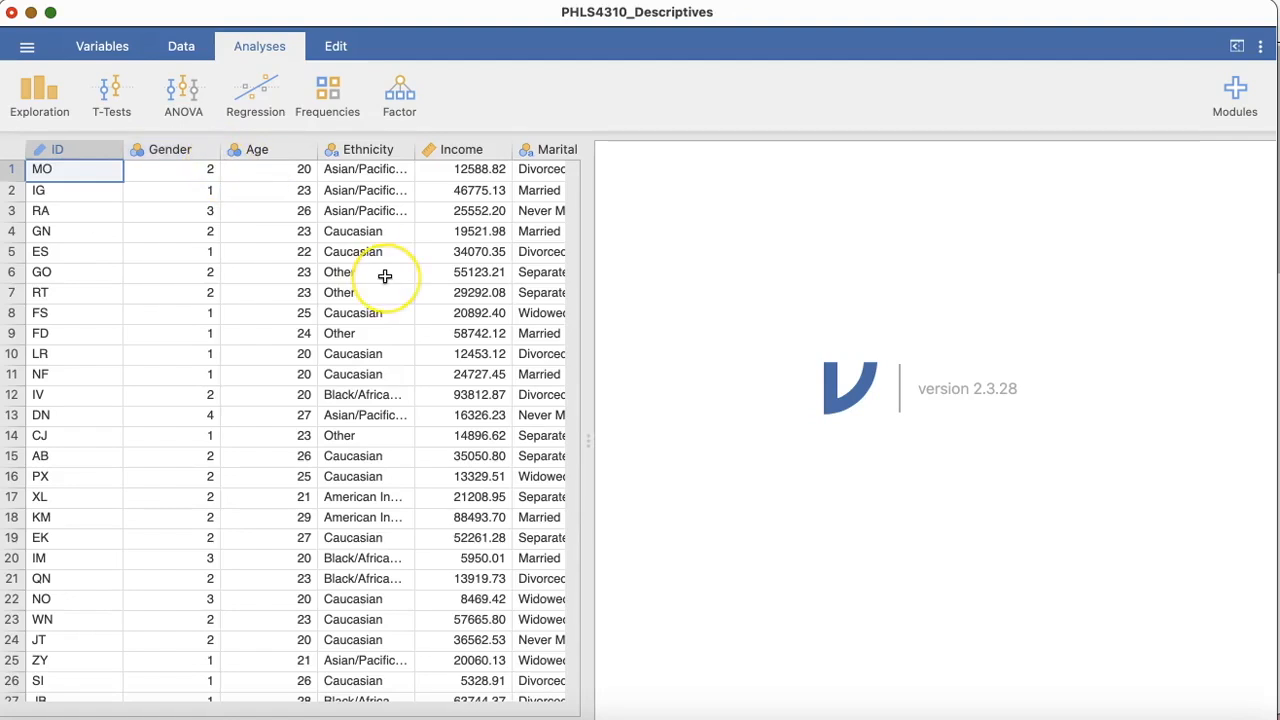
# Step: Widen the data spreadsheet area to show all variable columns from ID through Smokes
pyautogui.hscroll(2, 385, 276)
pyautogui.hscroll(-2, 385, 276)
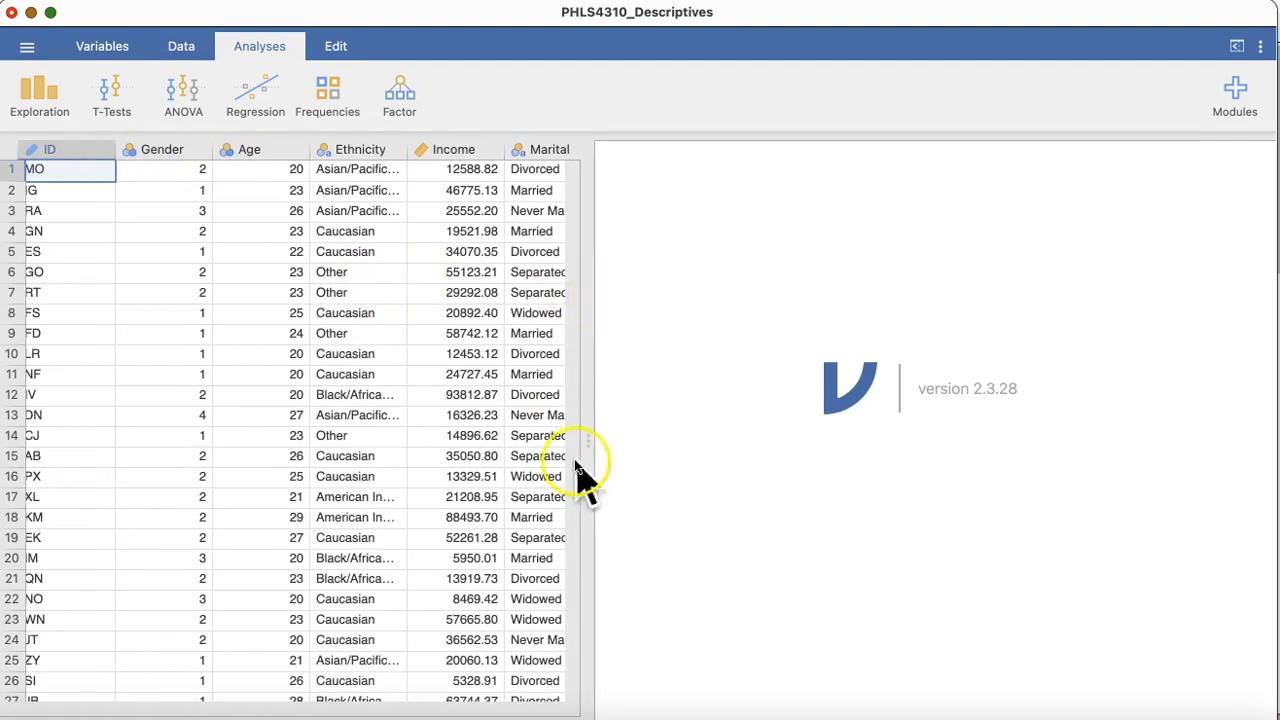
pyautogui.moveTo(587, 441); pyautogui.dragTo(1077, 457)
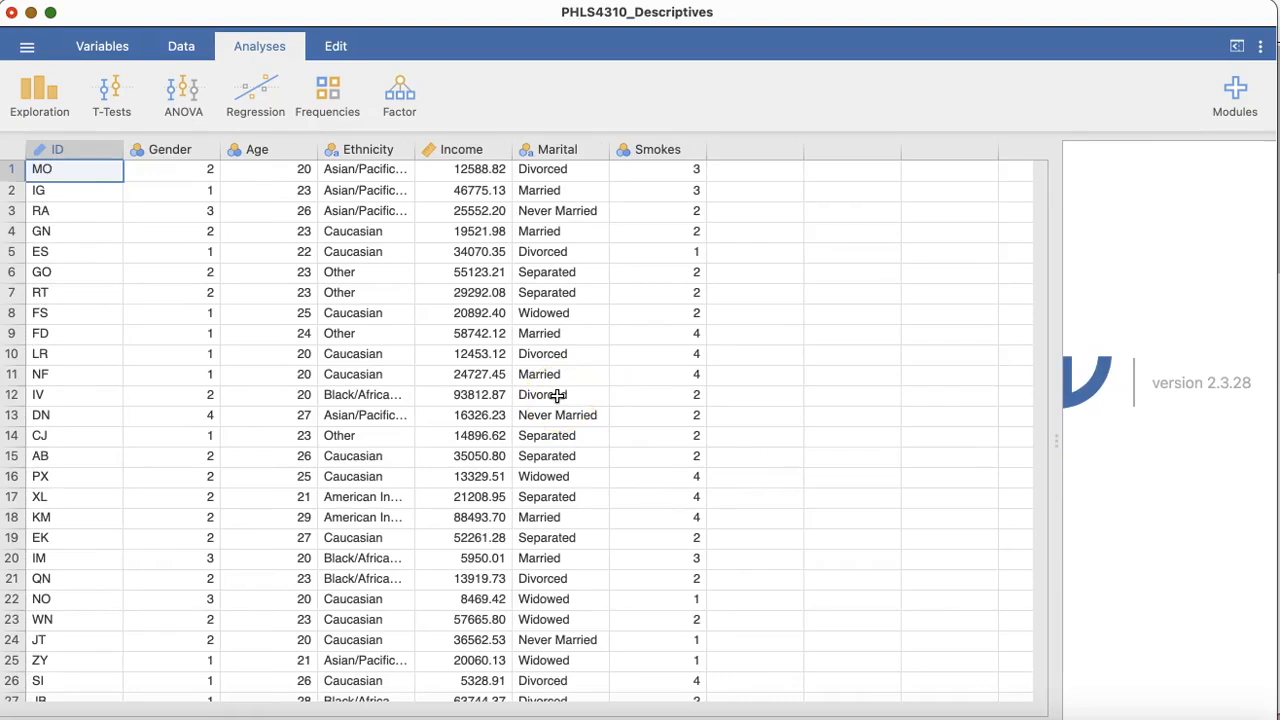
# Step: Look up the required measure type and levels of the Gender variable in the downloaded instructions
pyautogui.click(158, 150)
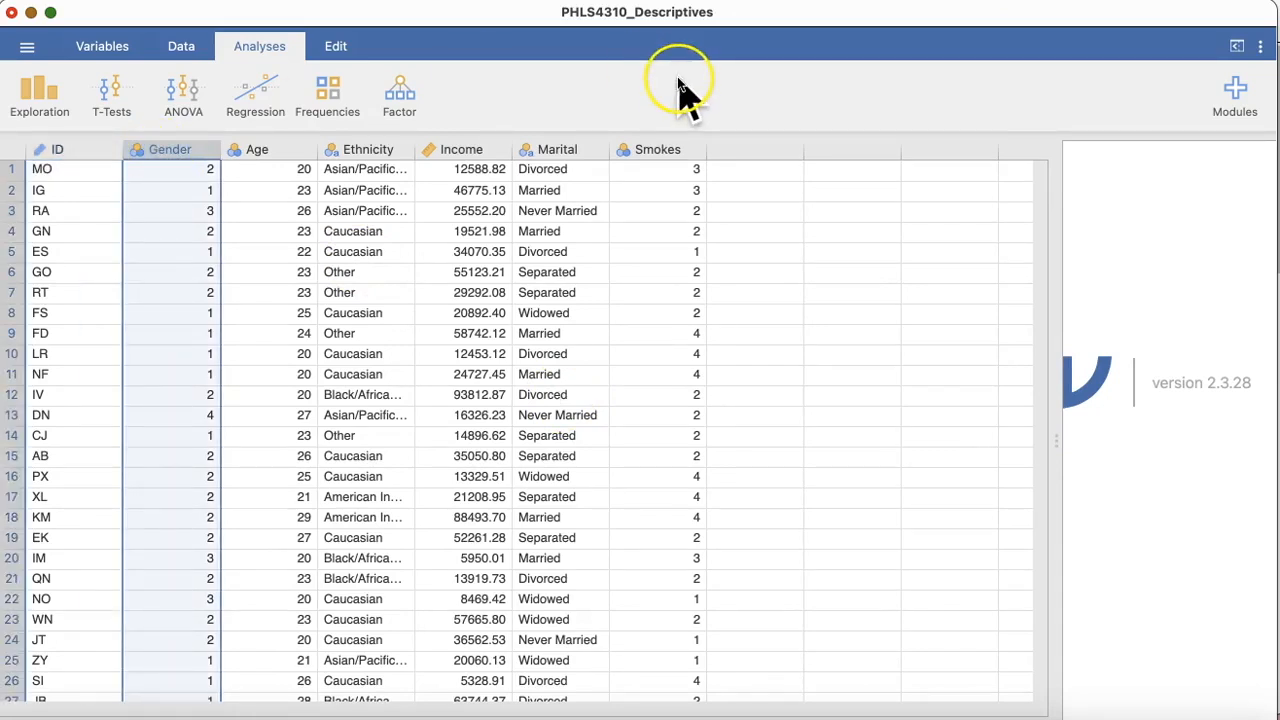
pyautogui.click(606, 3)
pyautogui.scroll(6, 546, 297)
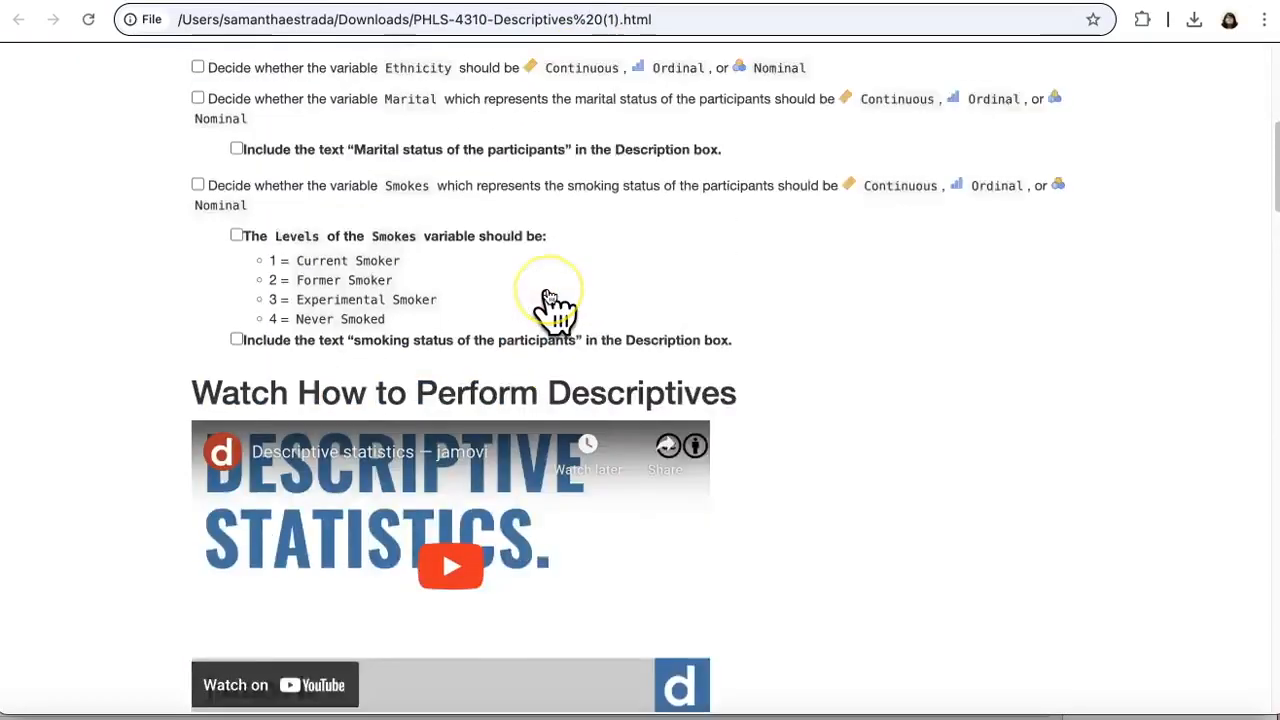
pyautogui.scroll(2, 520, 340)
pyautogui.click(449, 490)
pyautogui.click(286, 456)
pyautogui.click(465, 380)
pyautogui.click(510, 407)
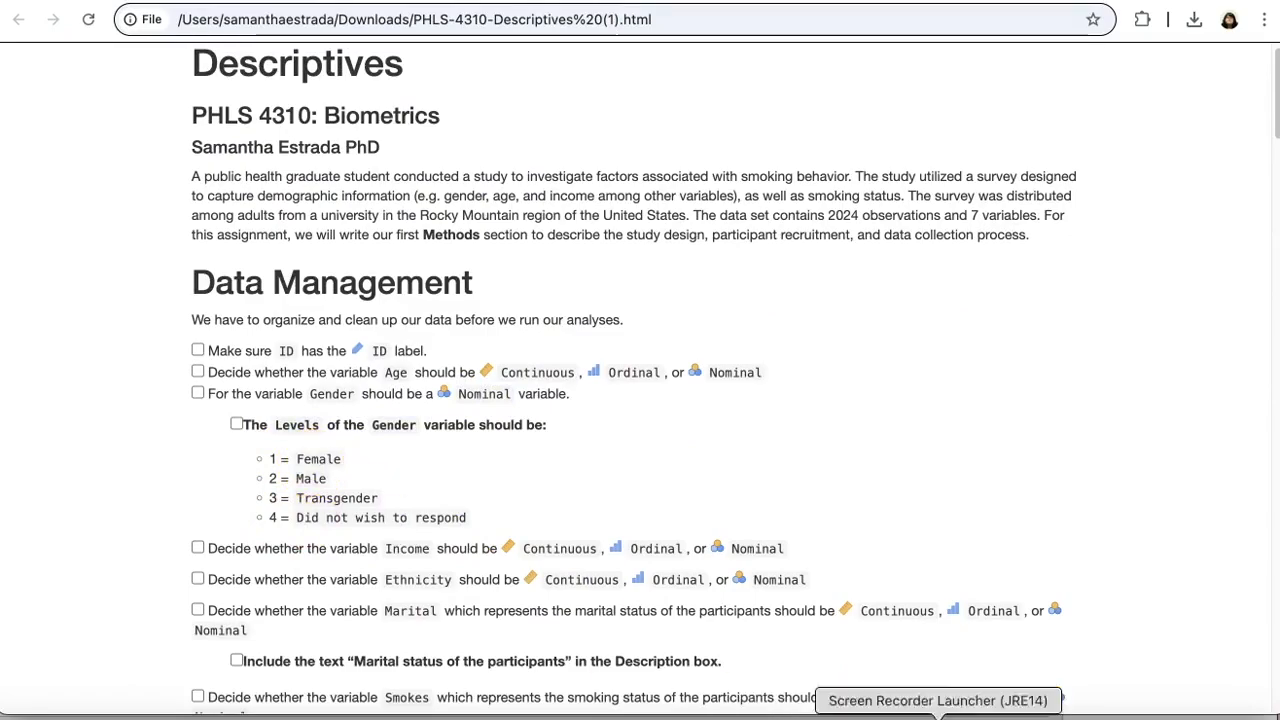
# Step: Back in jamovi, open the Gender variable's setup and label level 1 as Female
pyautogui.click(995, 714)
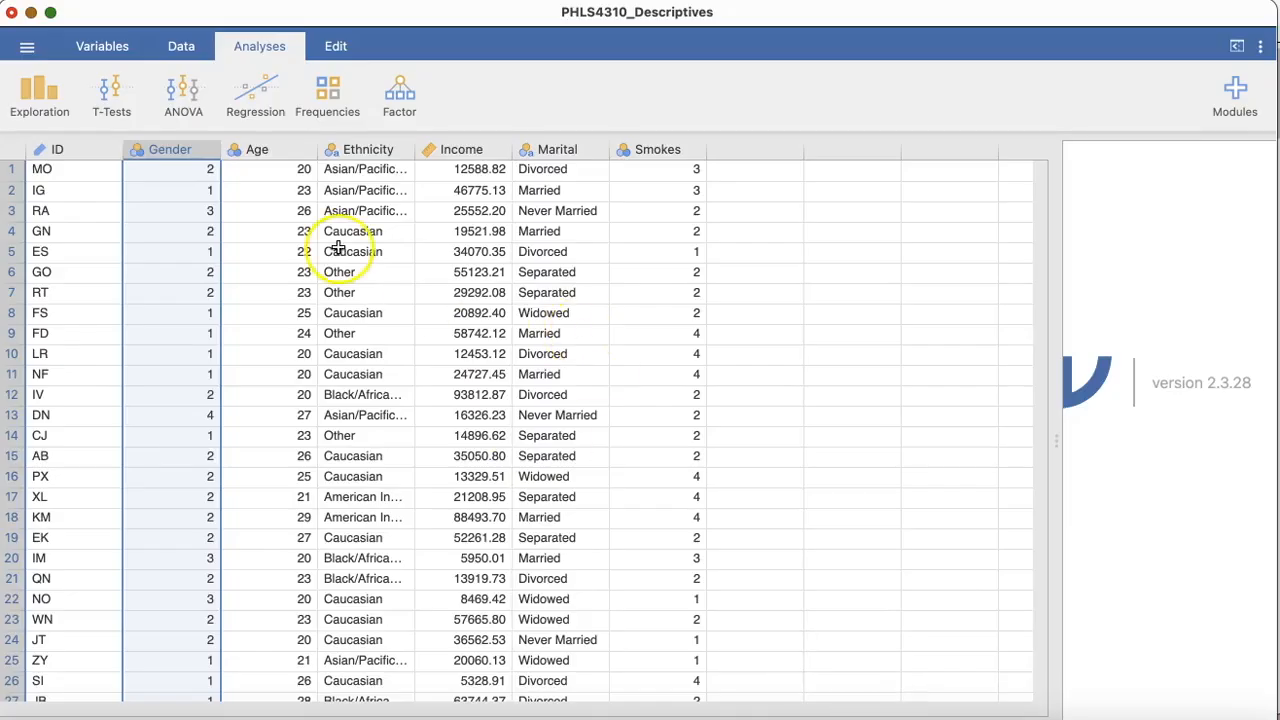
pyautogui.doubleClick(168, 150)
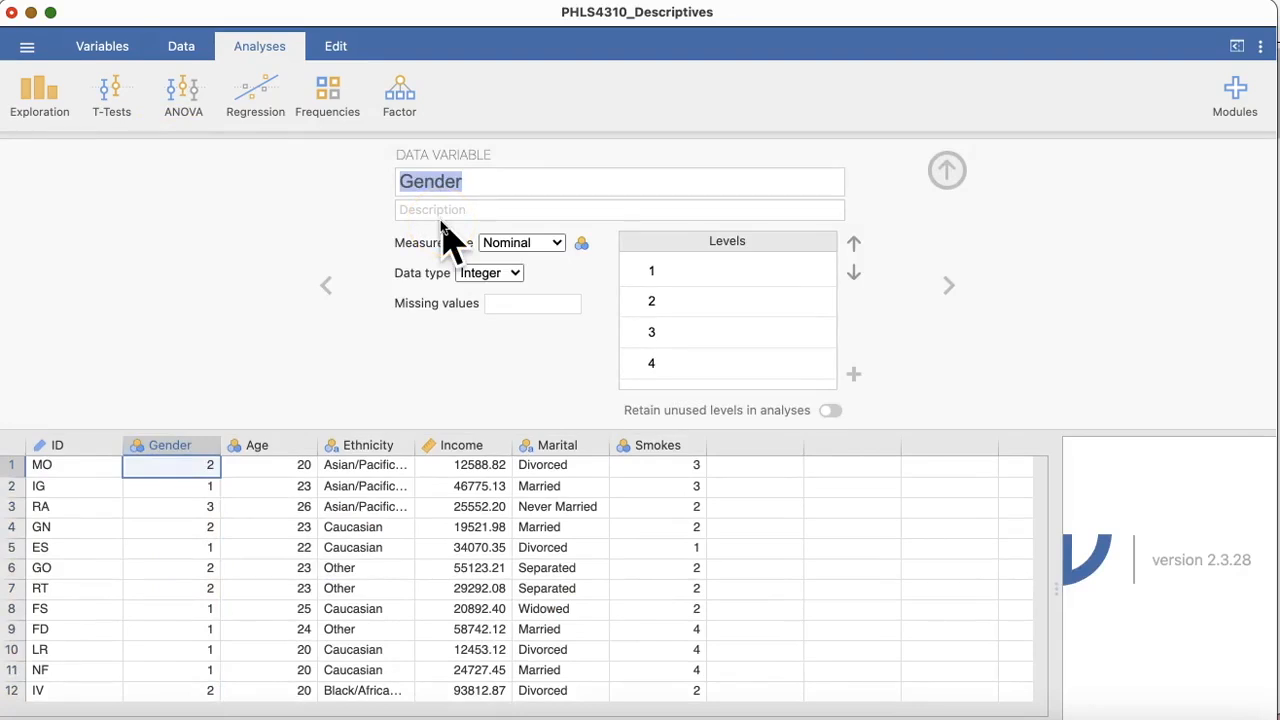
pyautogui.doubleClick(485, 188)
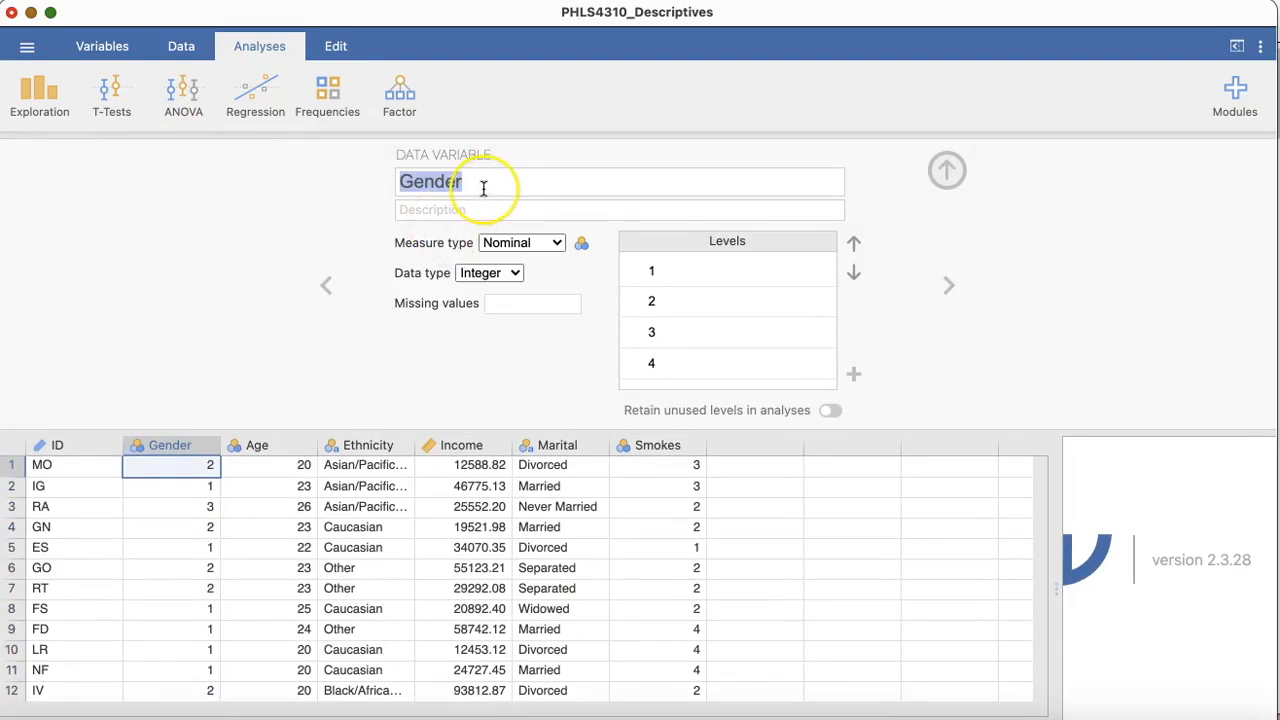
pyautogui.doubleClick(484, 189)
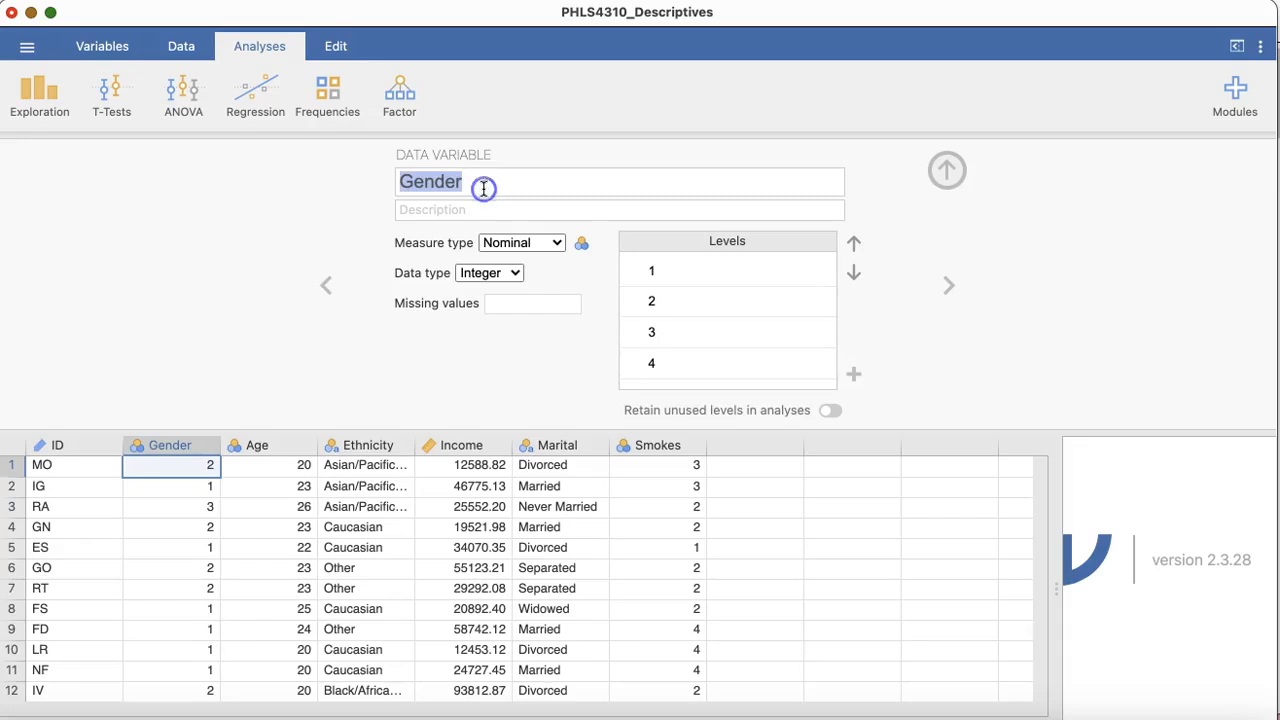
pyautogui.click(668, 268)
pyautogui.doubleClick(687, 272)
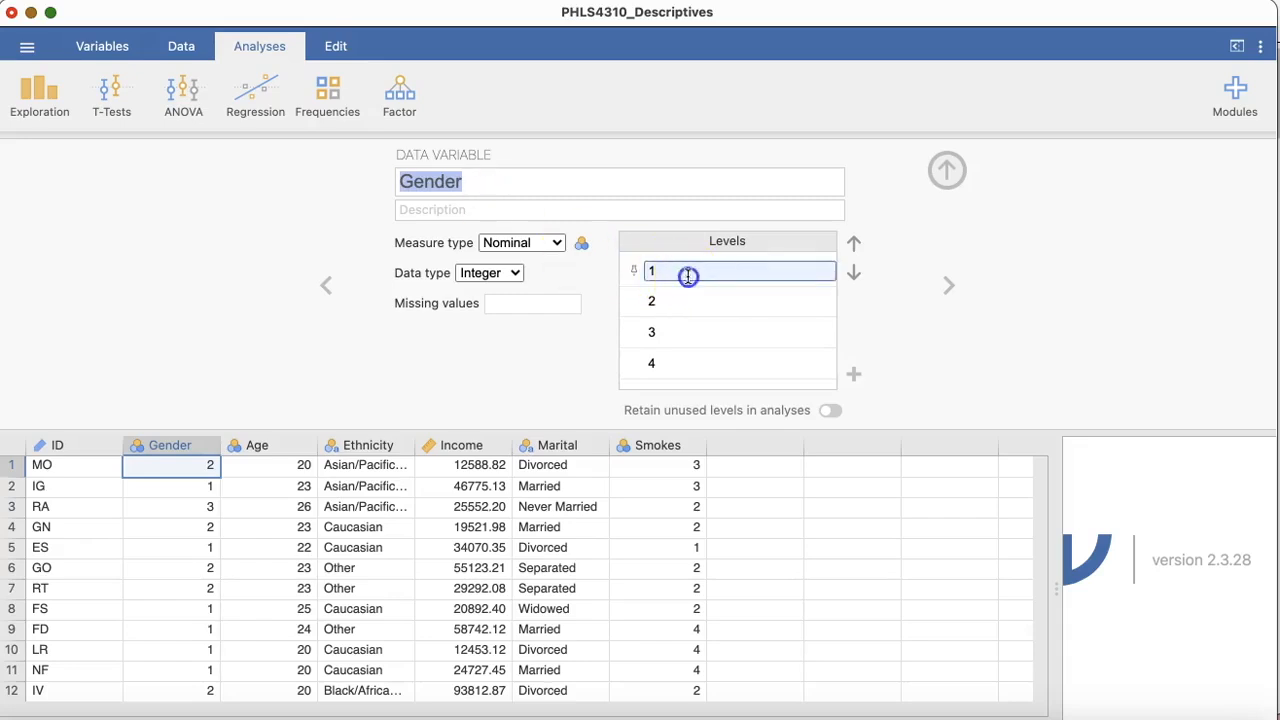
pyautogui.write('Female')
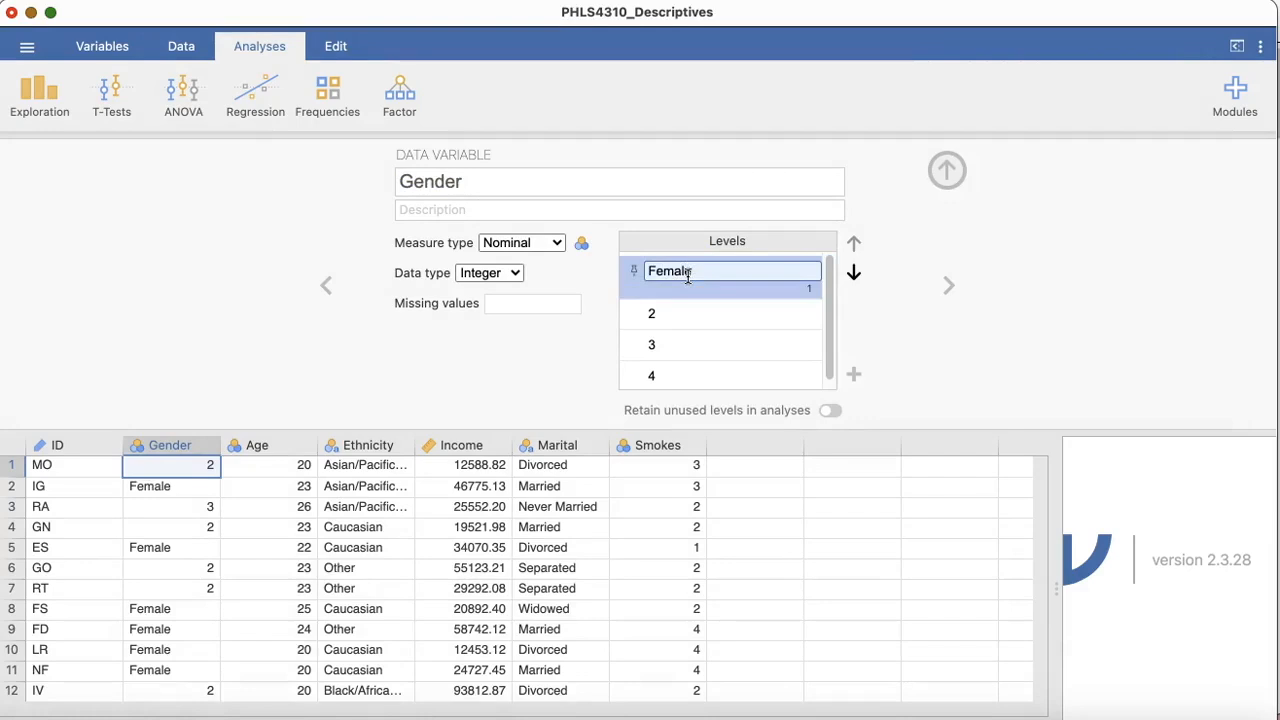
# Step: Label Gender level 2 as Male and level 3 as Transgender
pyautogui.click(725, 316)
pyautogui.doubleClick(729, 314)
pyautogui.write('Male')
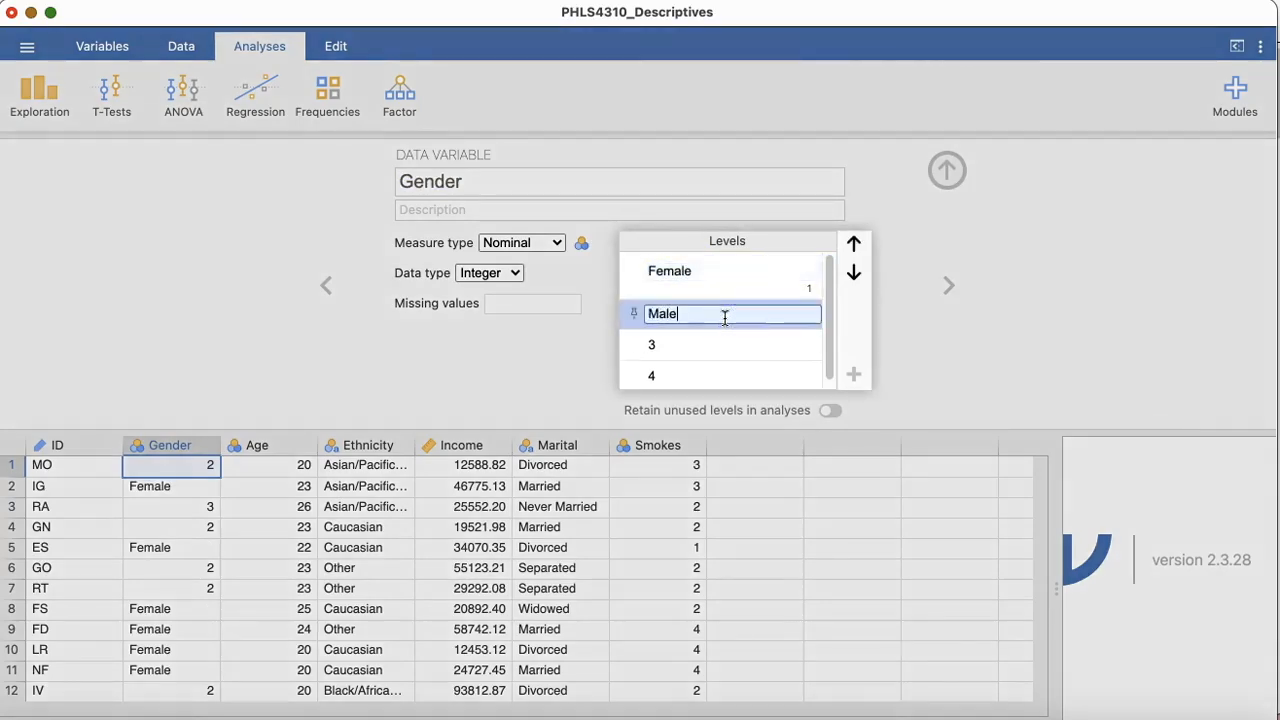
pyautogui.press('Return')
pyautogui.click(731, 355)
pyautogui.doubleClick(733, 354)
pyautogui.write('Transgender')
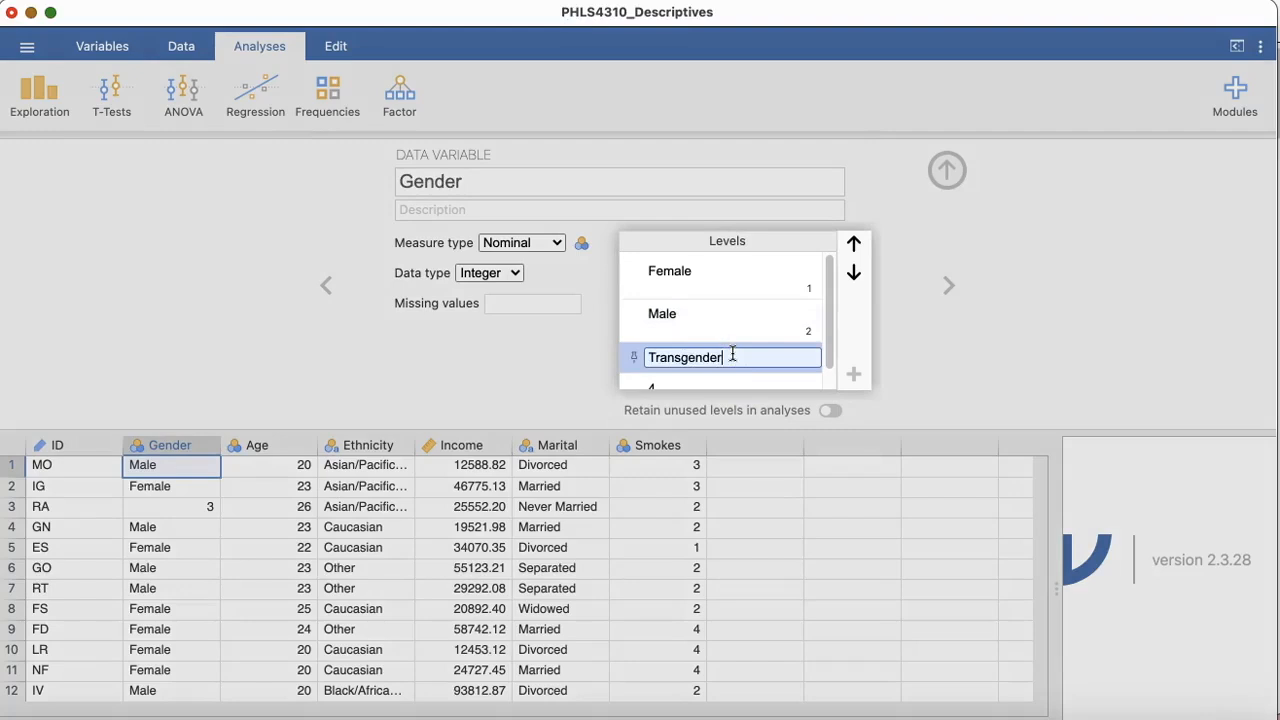
pyautogui.press('Return')
# Step: Label Gender level 4 as "Did not wish to respond"
pyautogui.scroll(-1, 735, 350)
pyautogui.click(748, 377)
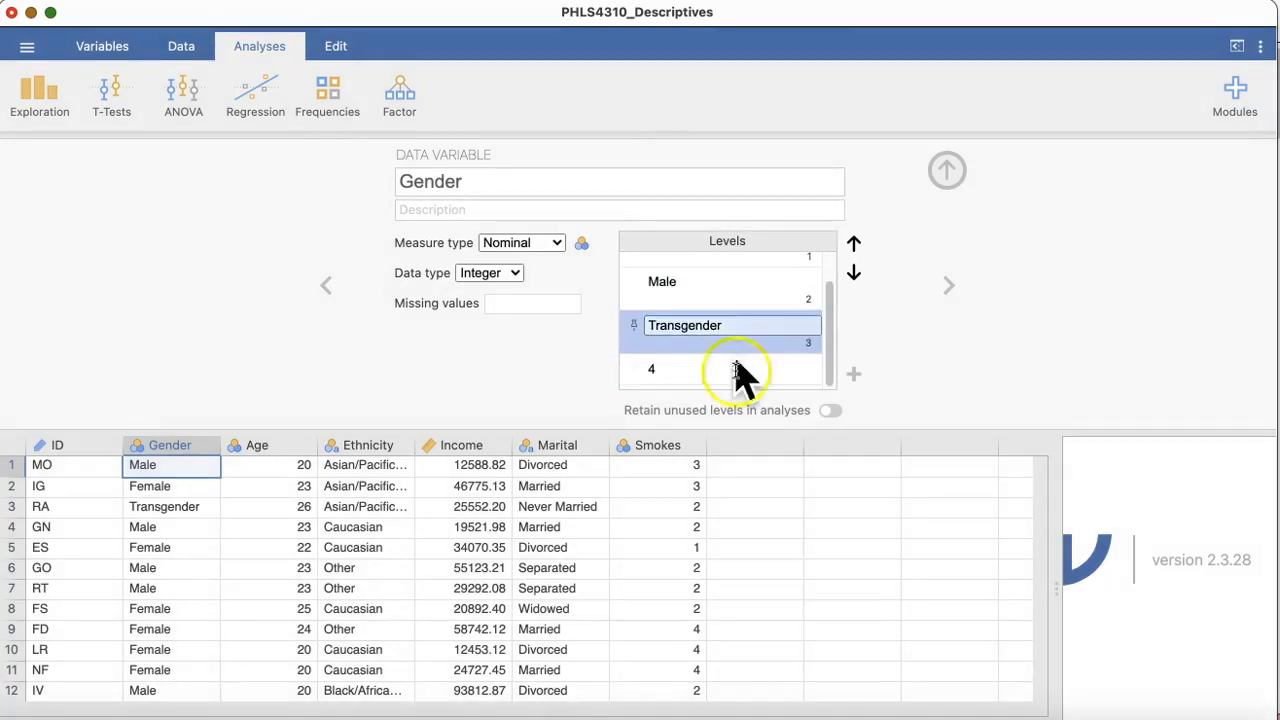
pyautogui.doubleClick(724, 372)
pyautogui.write('Did not w')
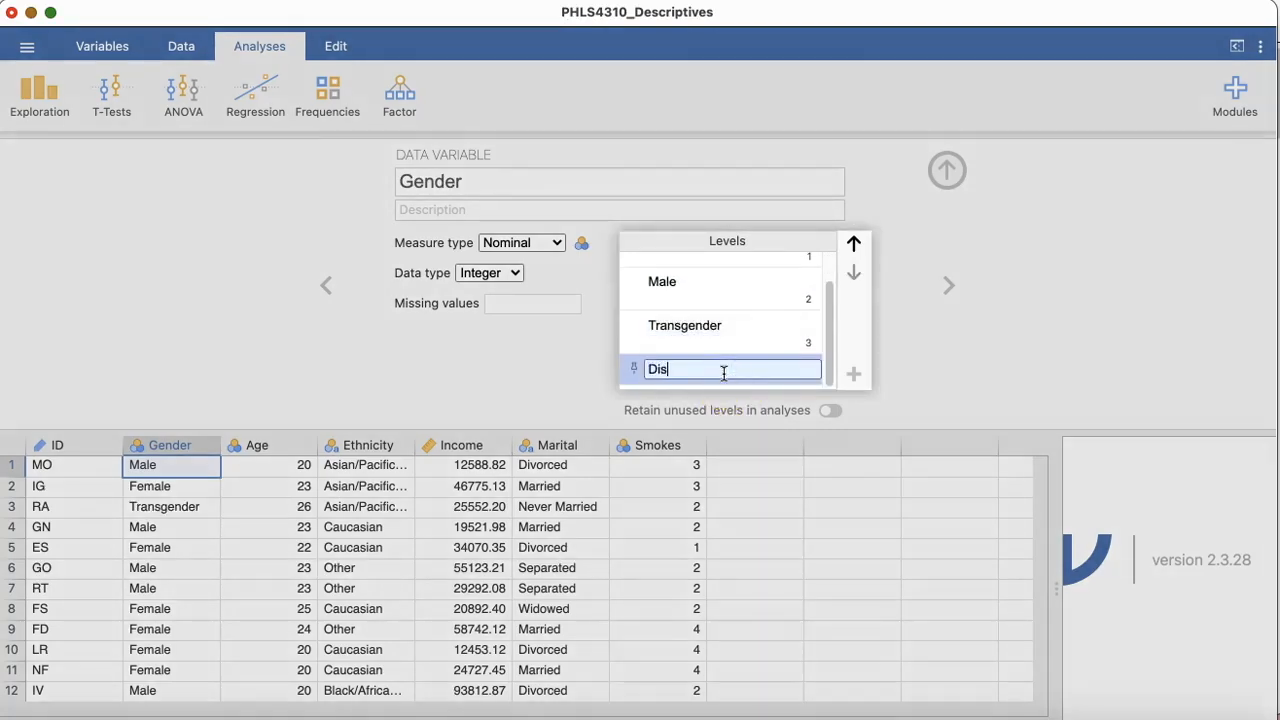
pyautogui.write('ish to respond')
pyautogui.press('Return')
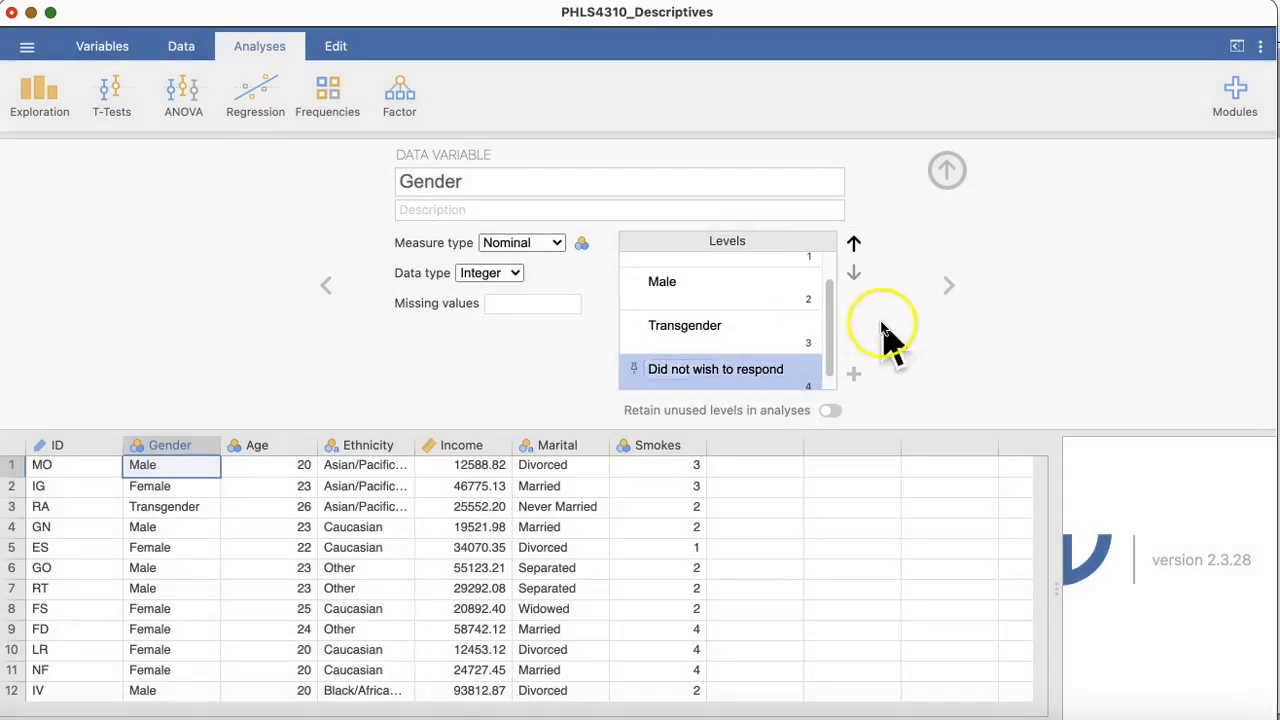
# Step: Clear the label of Gender level 1 and enter Female for it again
pyautogui.scroll(2, 805, 295)
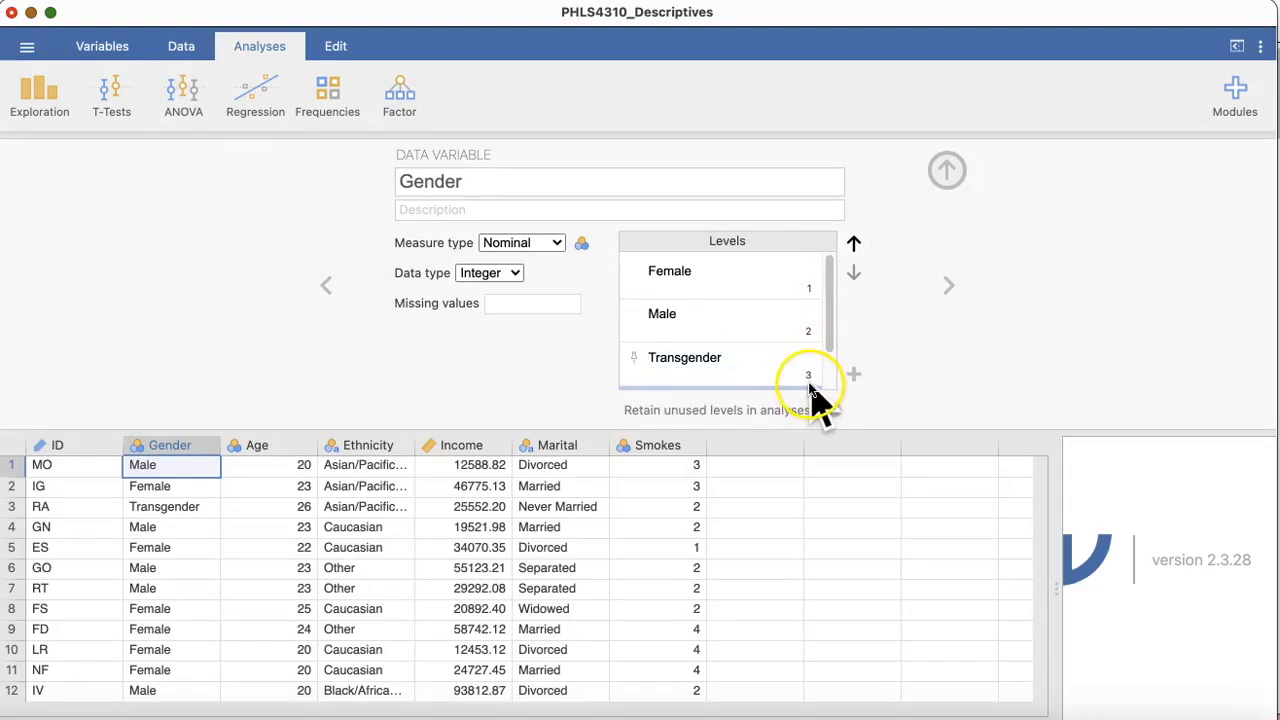
pyautogui.click(698, 271)
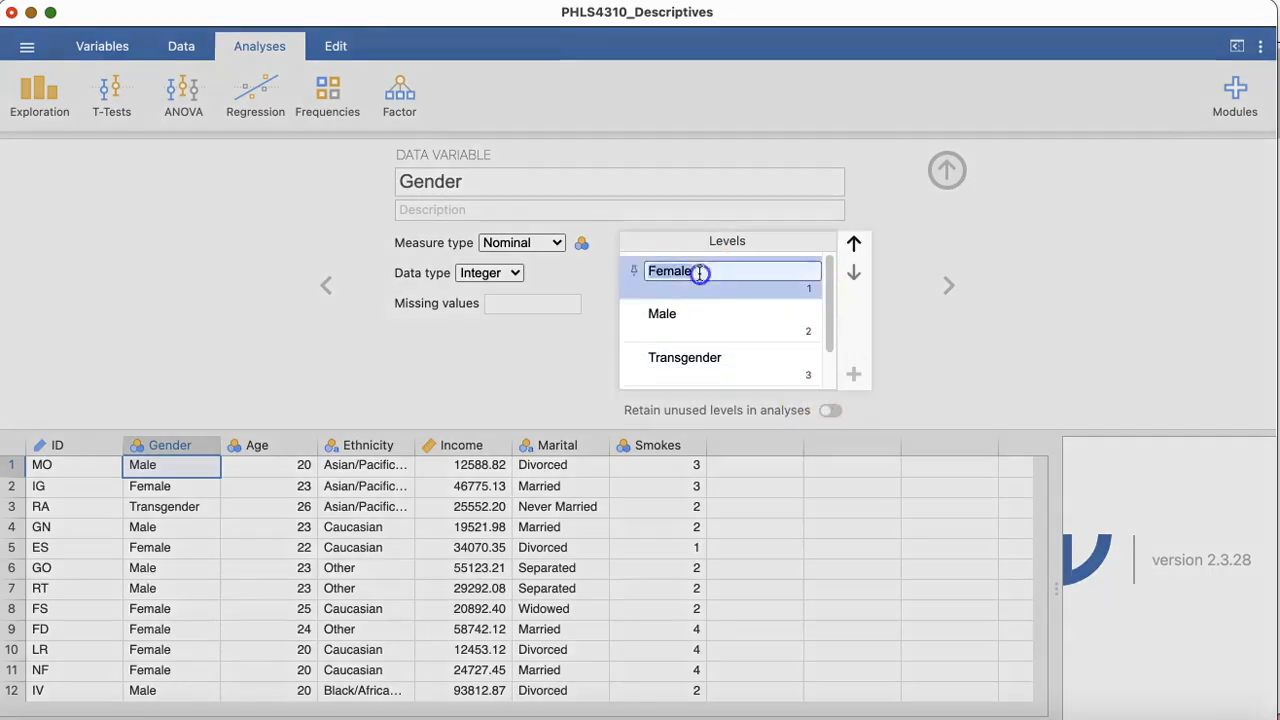
pyautogui.press('BackSpace')
pyautogui.click(537, 358)
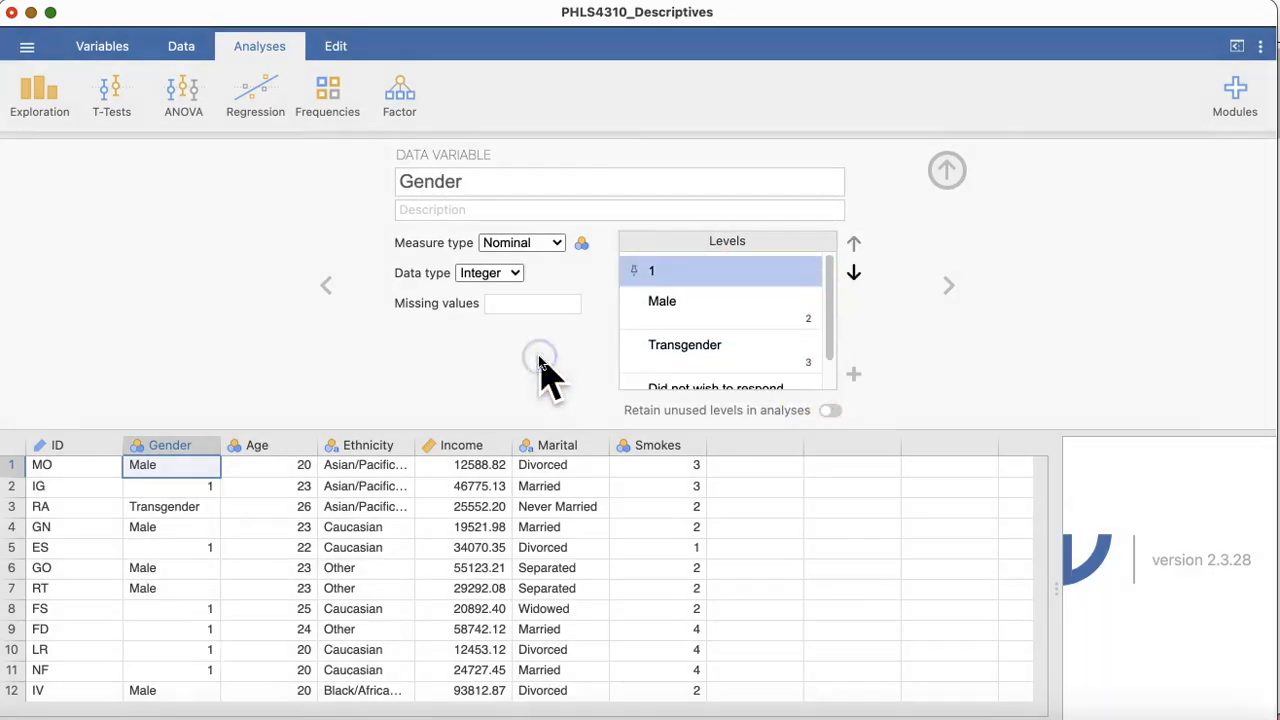
pyautogui.click(651, 271)
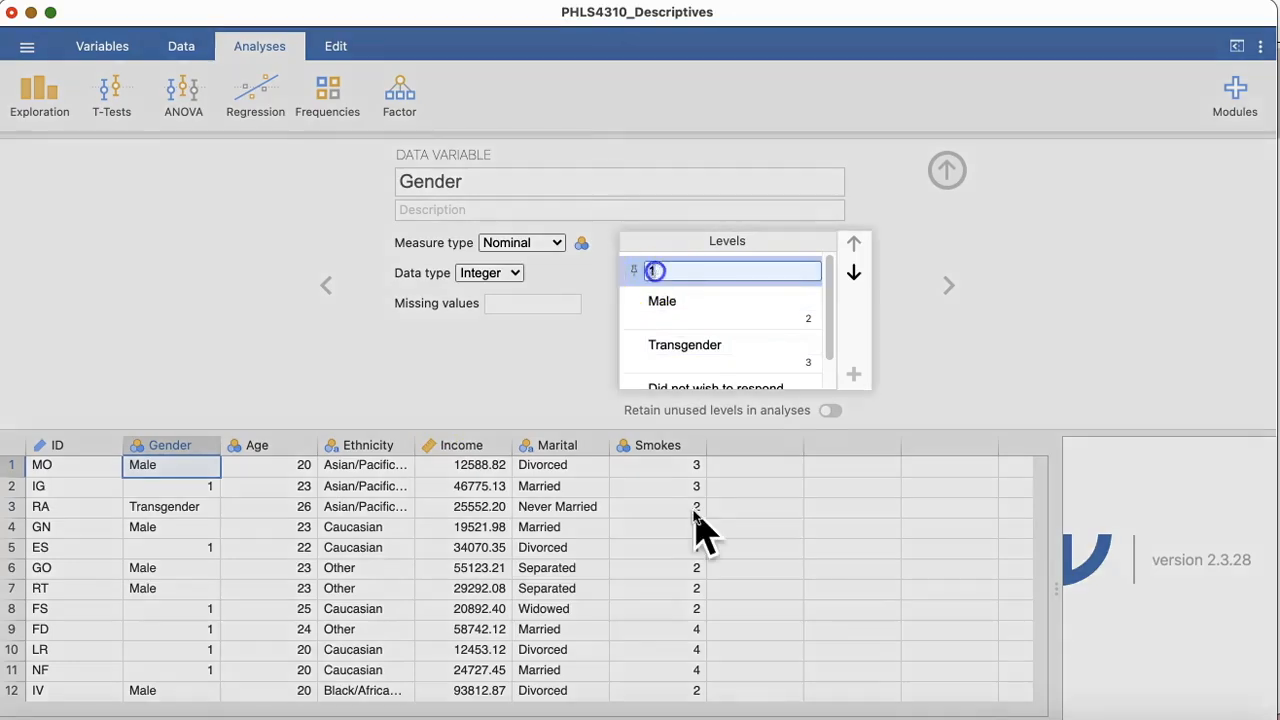
pyautogui.write('Female')
pyautogui.press('Return')
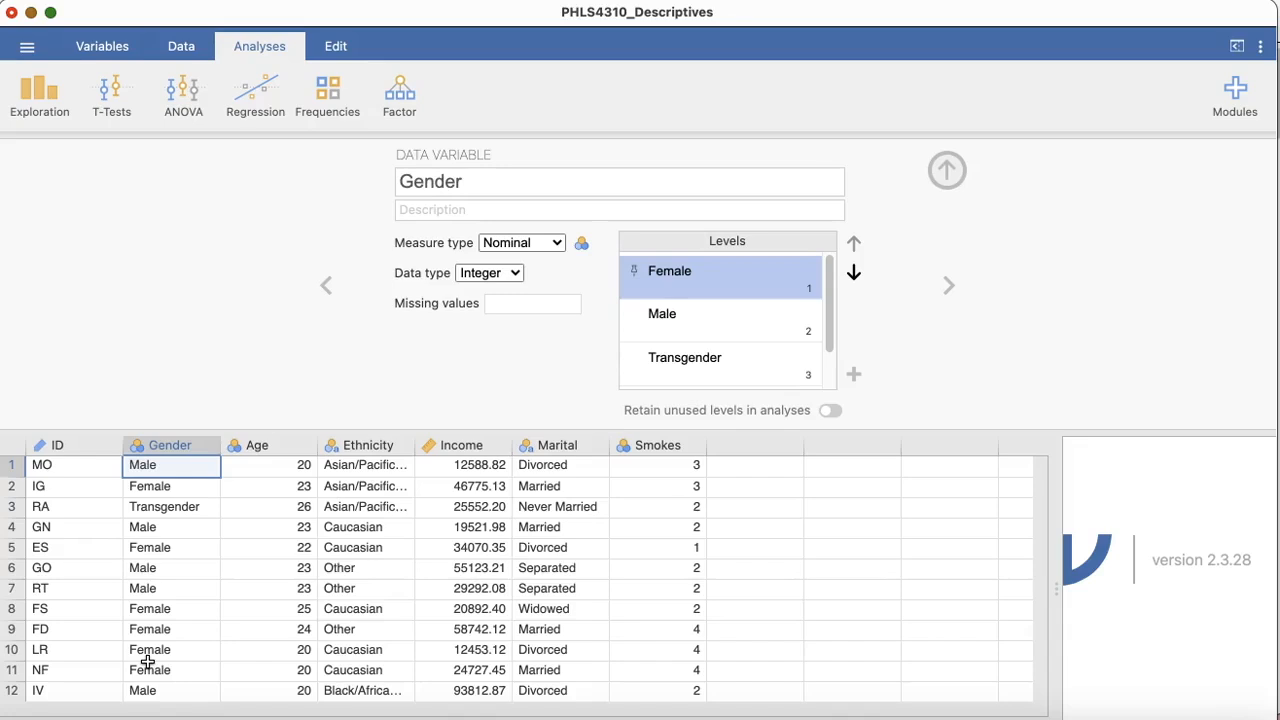
# Step: Open the Age variable's setup, look through its levels, and set its measure type to Continuous
pyautogui.click(282, 444)
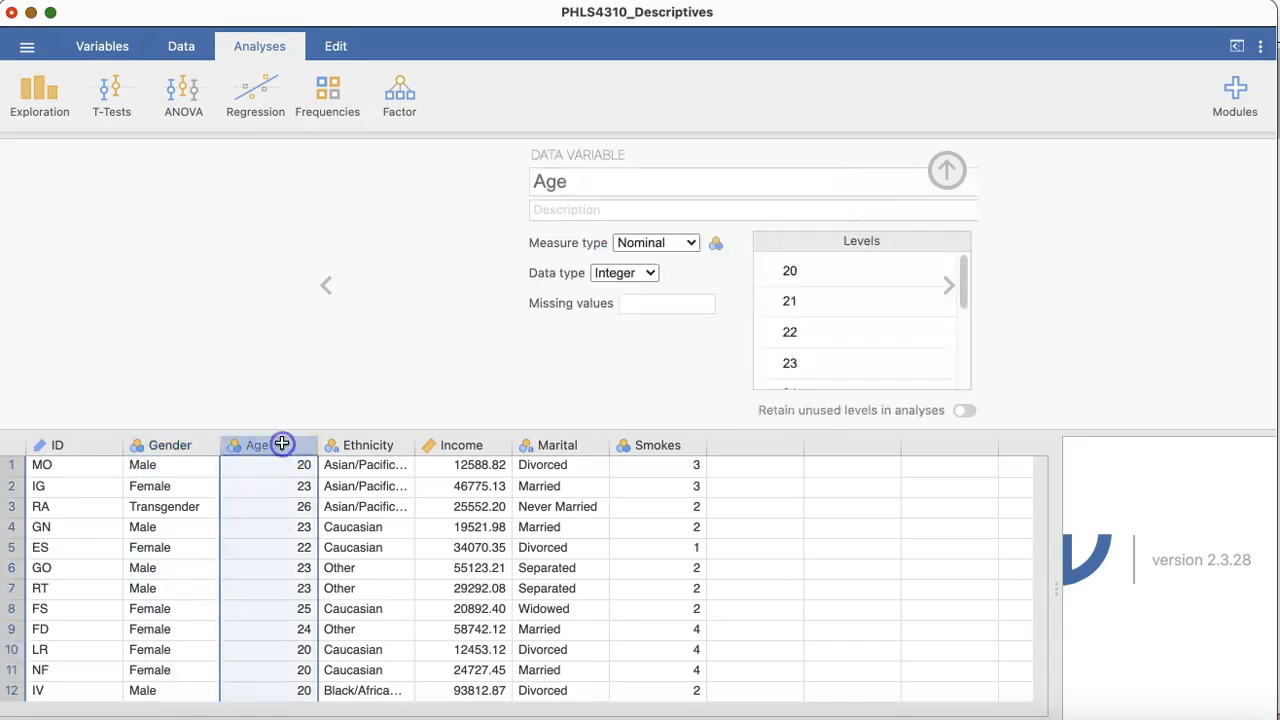
pyautogui.click(680, 298)
pyautogui.scroll(-3, 676, 292)
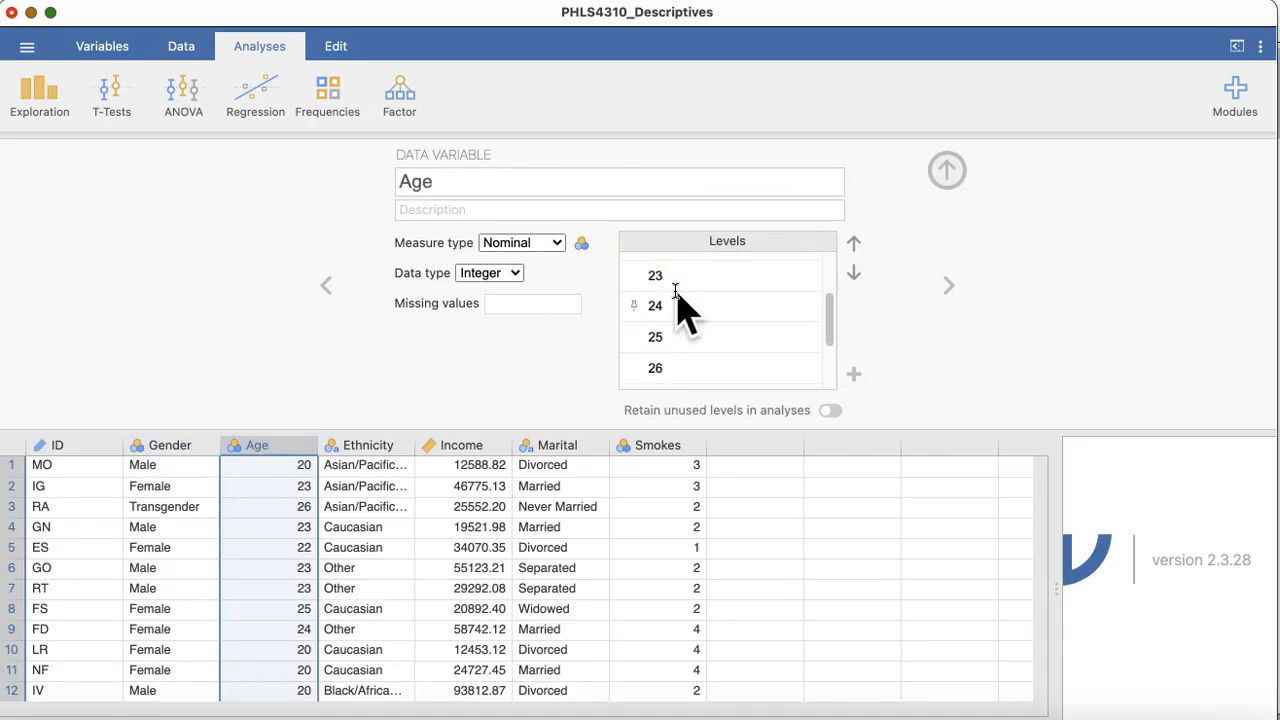
pyautogui.click(556, 243)
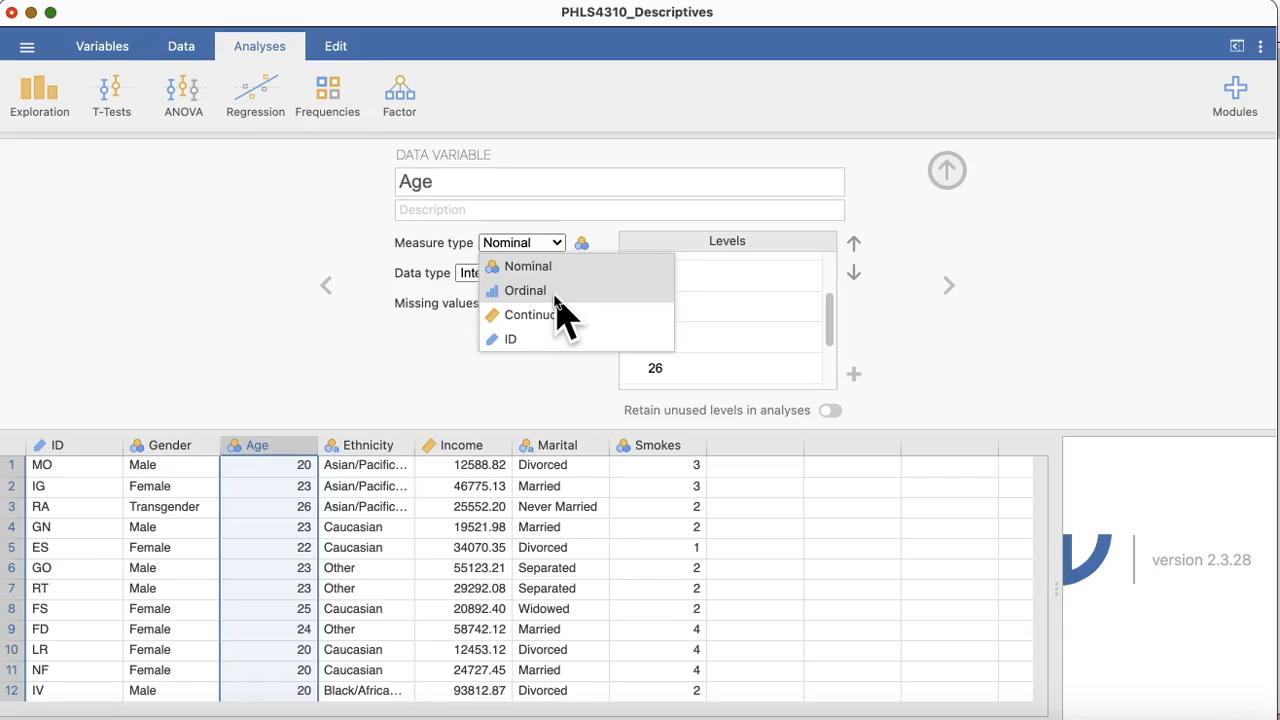
pyautogui.click(703, 370)
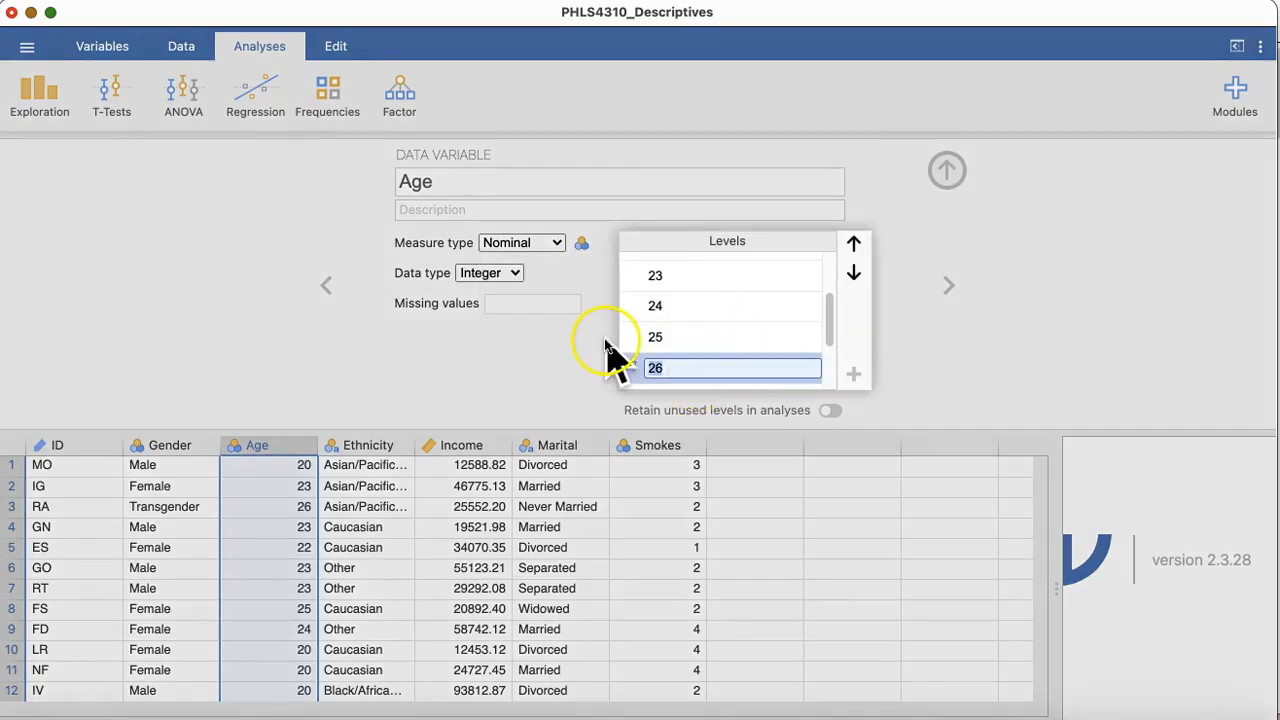
pyautogui.click(676, 306)
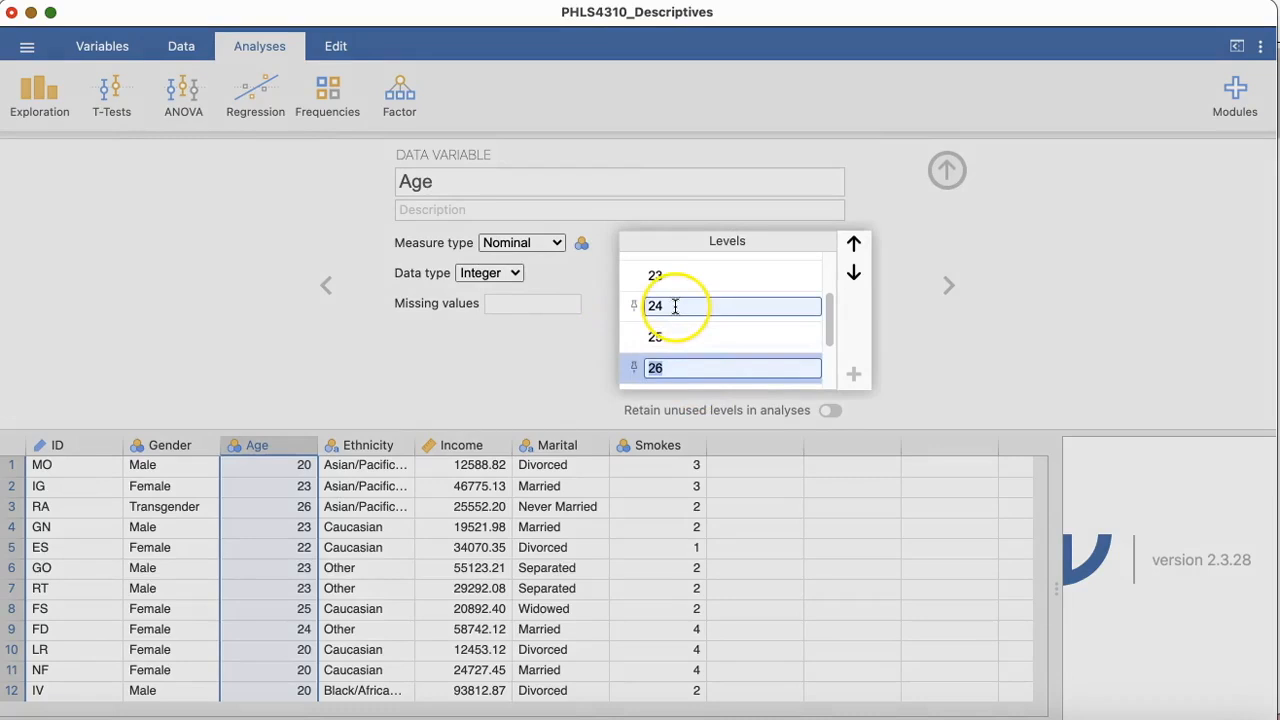
pyautogui.click(551, 245)
pyautogui.click(555, 243)
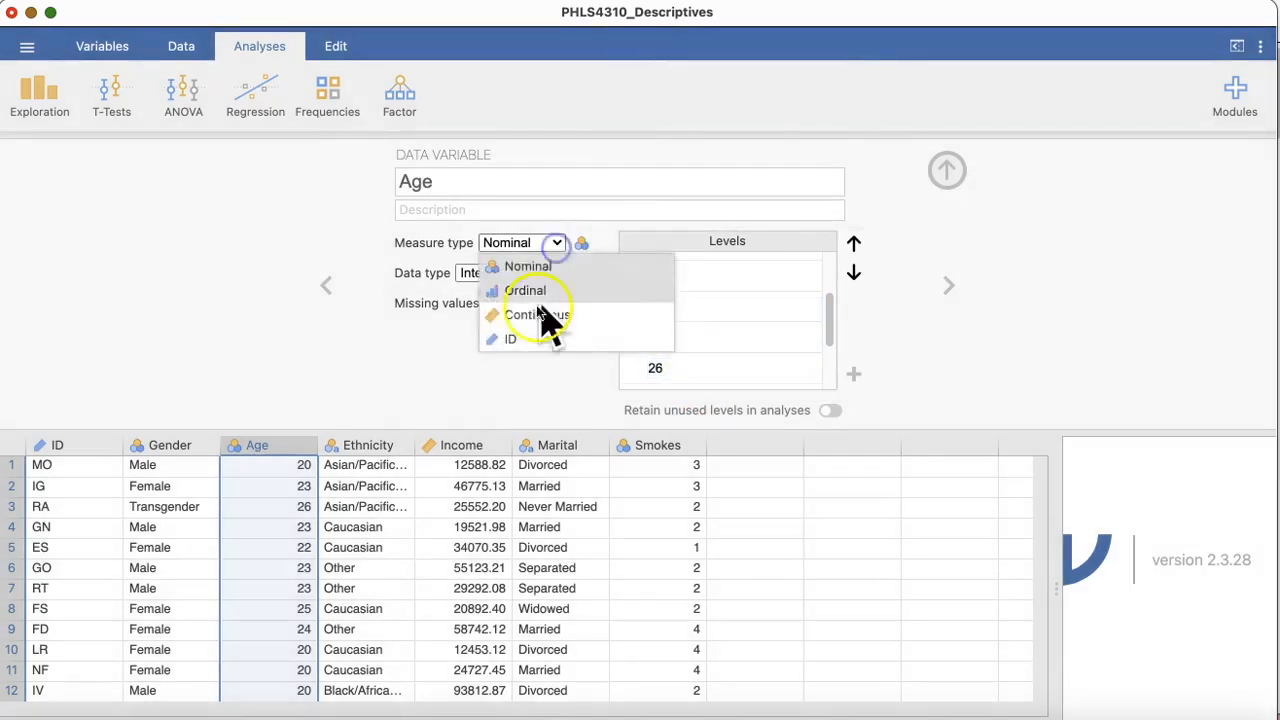
pyautogui.click(545, 318)
# Step: Review the measure types and levels of the Ethnicity, Income, Marital and Smokes variables
pyautogui.click(368, 447)
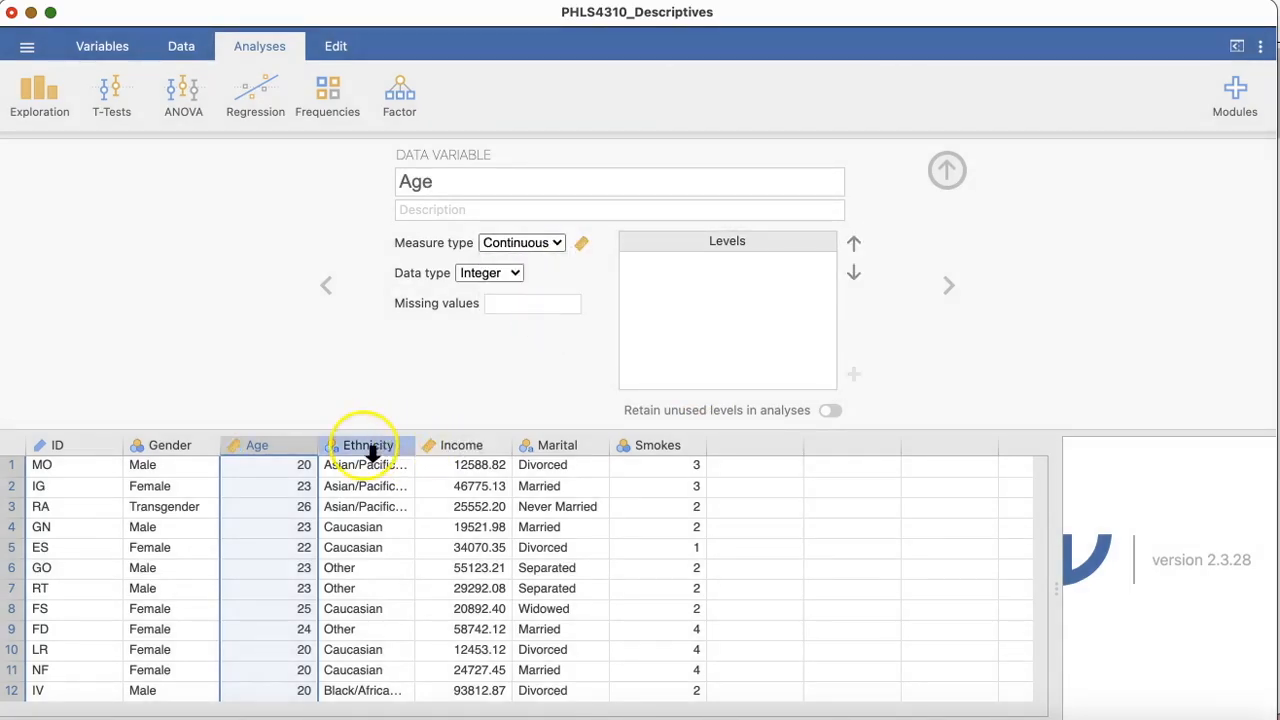
pyautogui.click(369, 446)
pyautogui.click(443, 446)
pyautogui.click(546, 445)
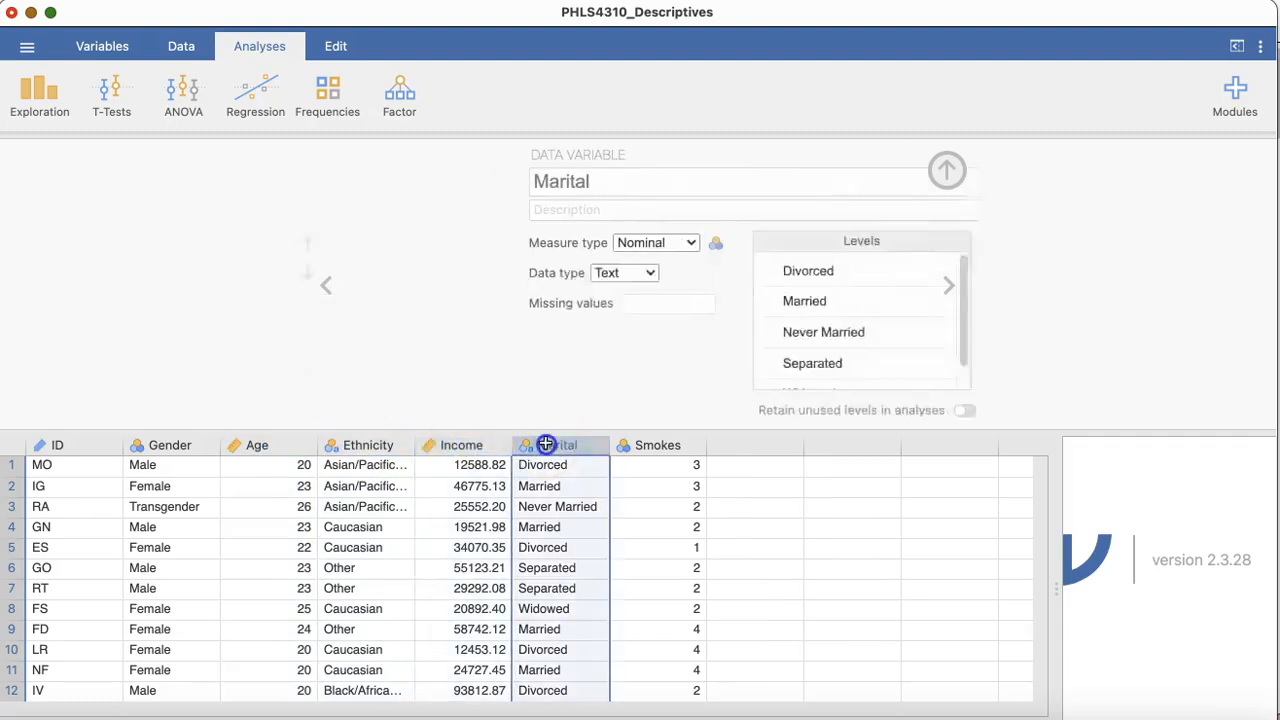
pyautogui.click(462, 443)
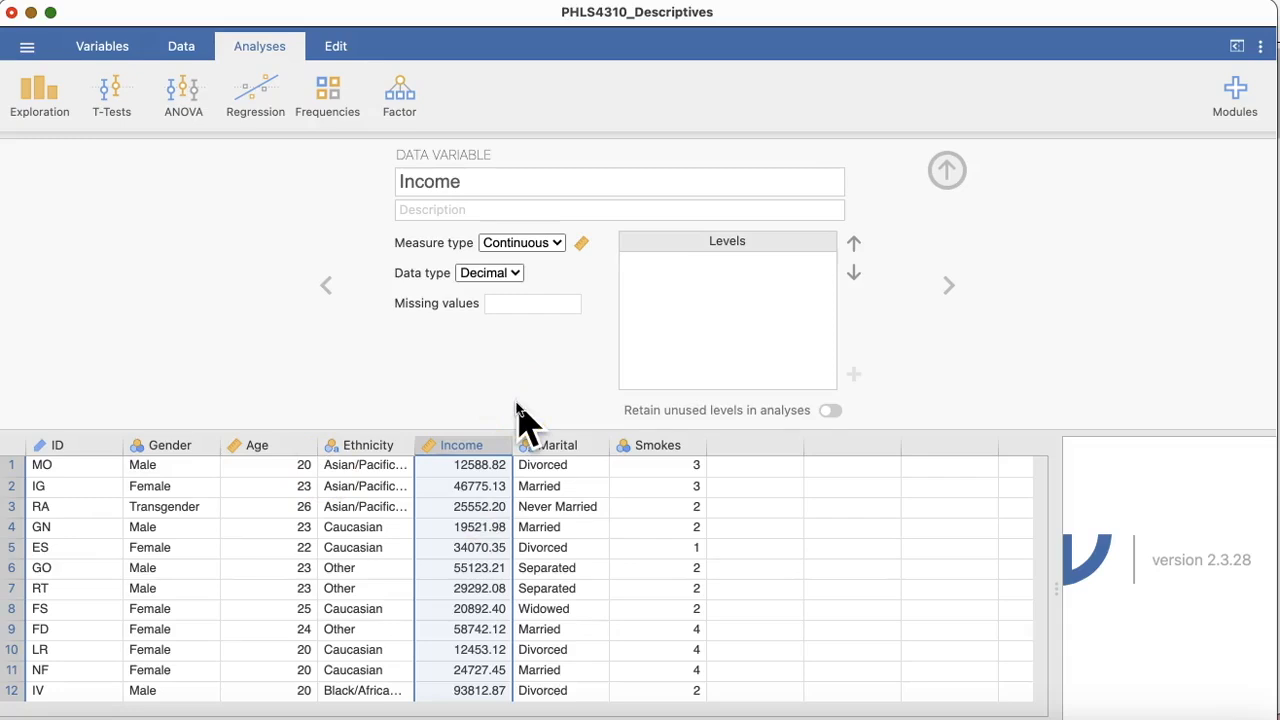
pyautogui.click(654, 447)
pyautogui.click(668, 302)
pyautogui.click(662, 284)
pyautogui.click(656, 362)
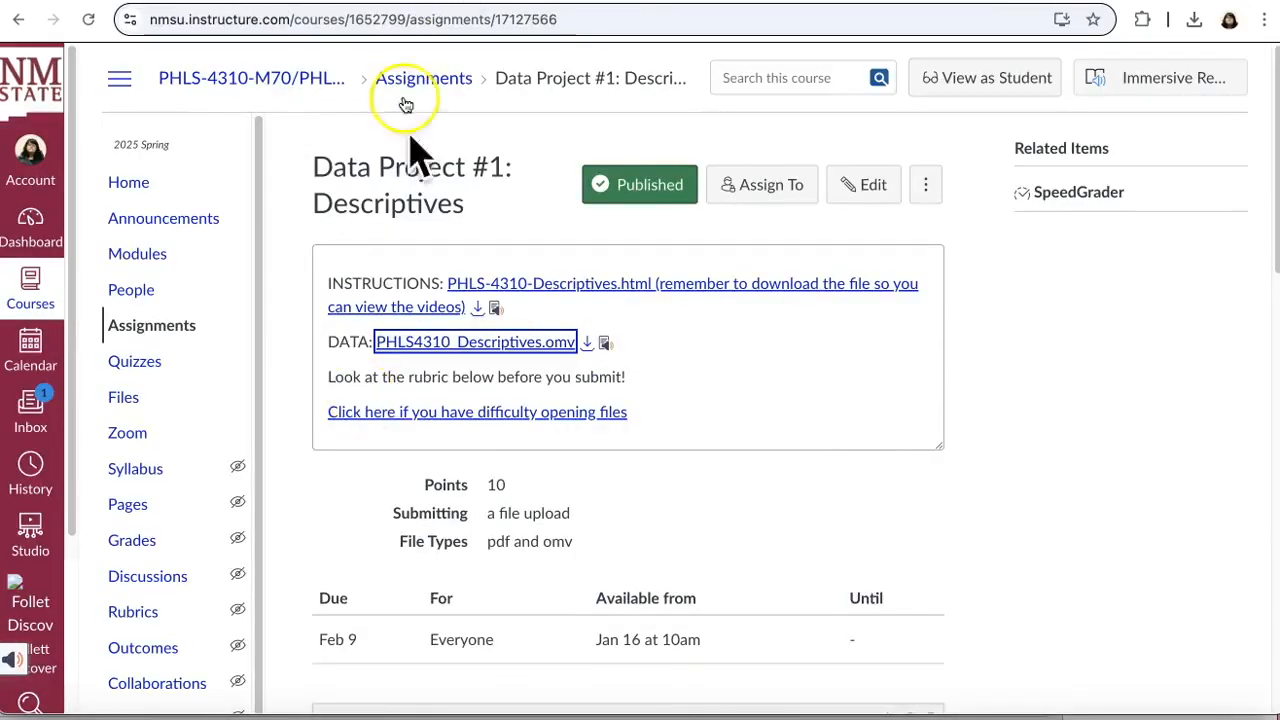
# Step: Check the Smokes requirements in the browser's assignment instructions, then return to jamovi and close the variable setup
pyautogui.click(612, 3)
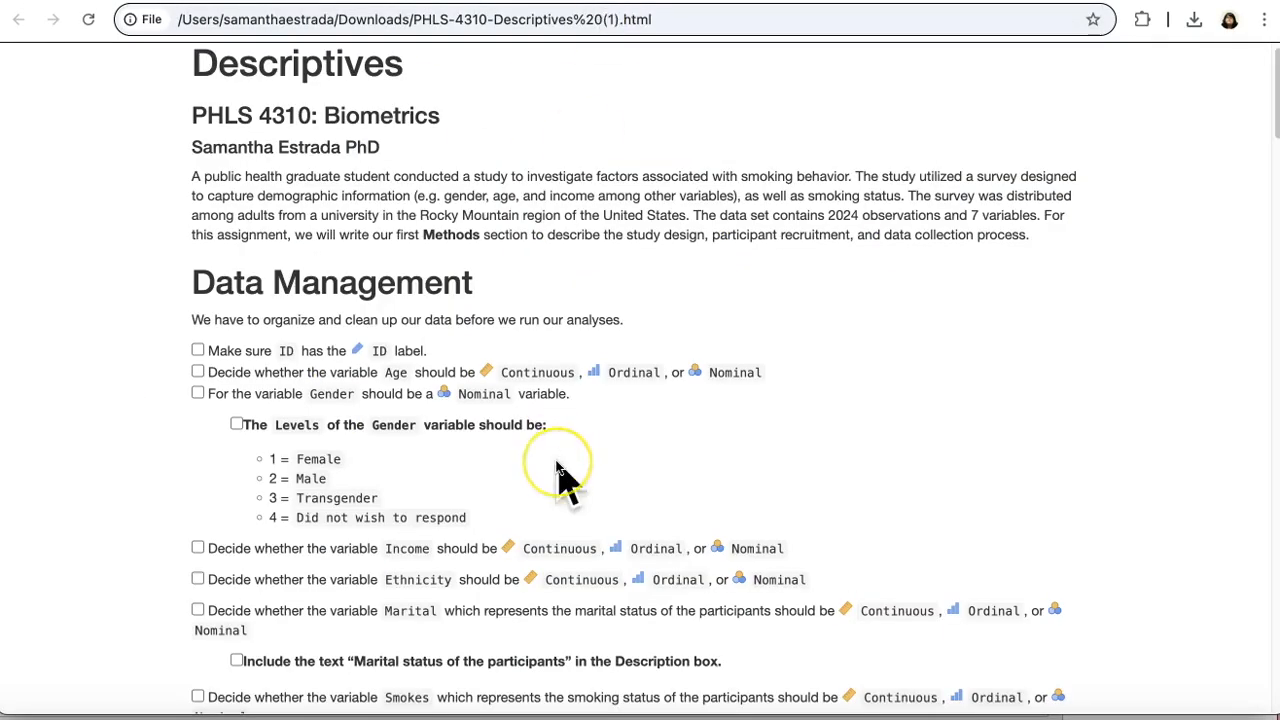
pyautogui.scroll(-5, 560, 475)
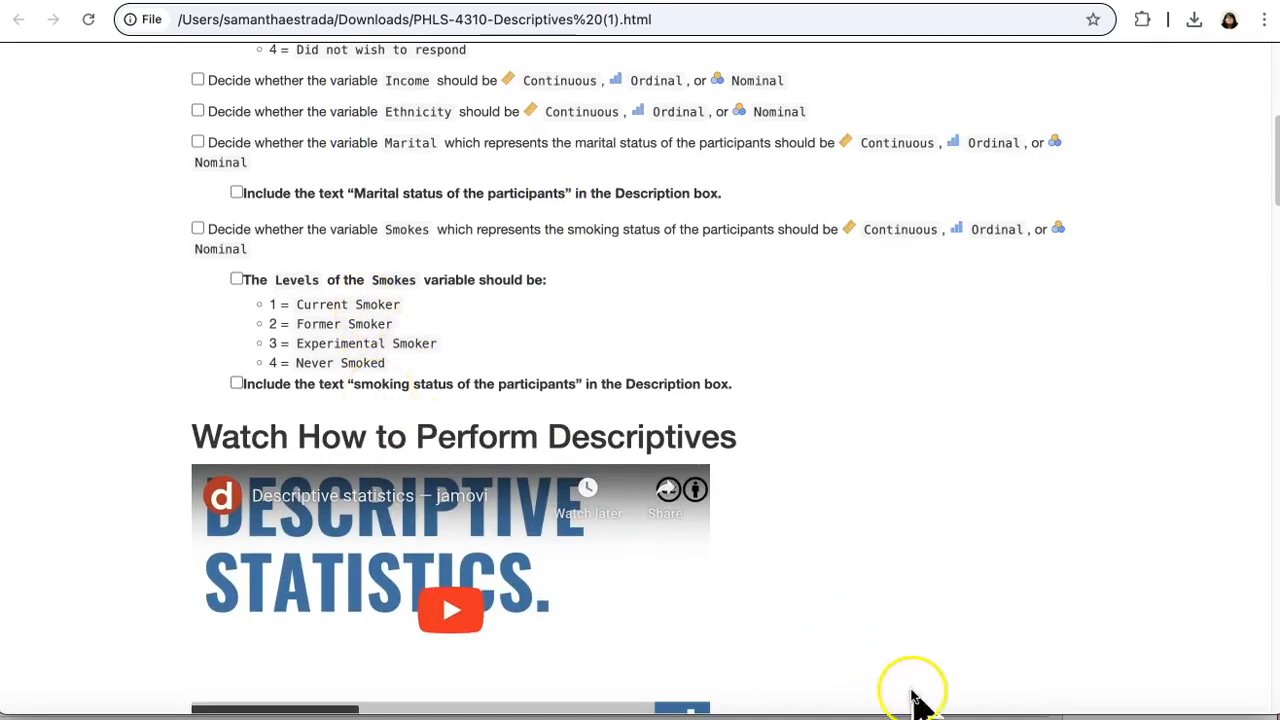
pyautogui.click(991, 712)
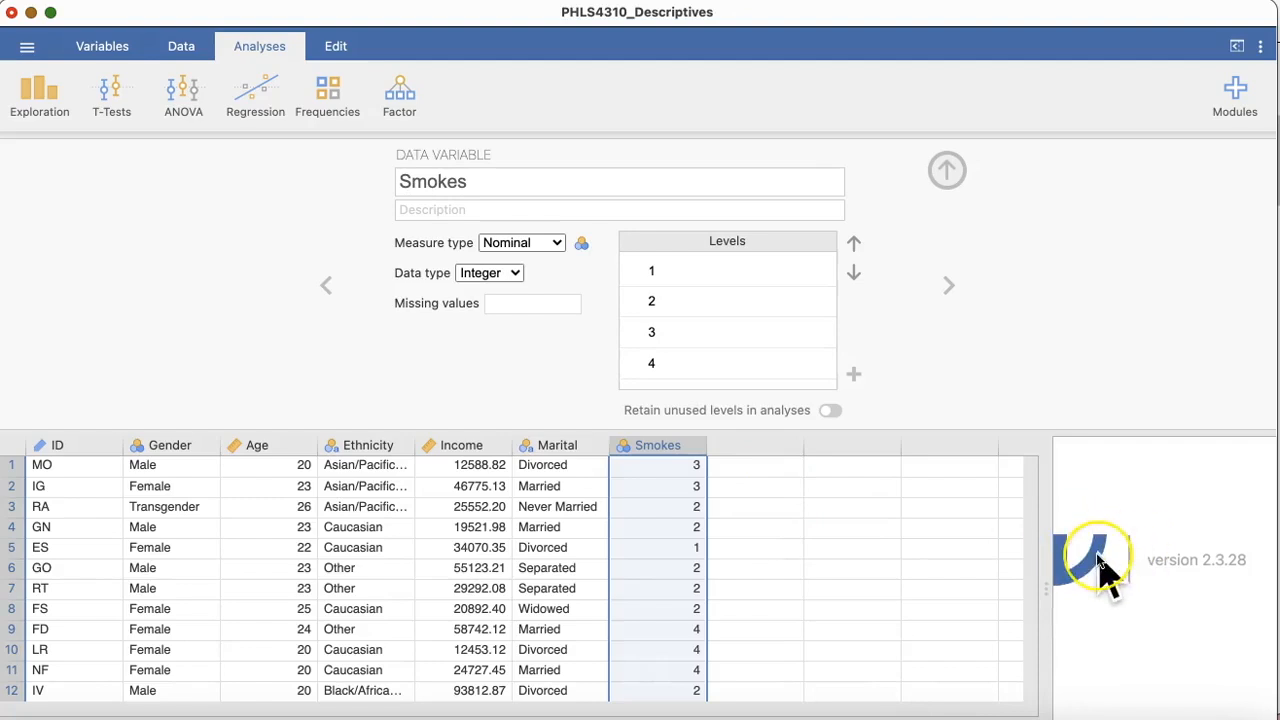
pyautogui.click(946, 172)
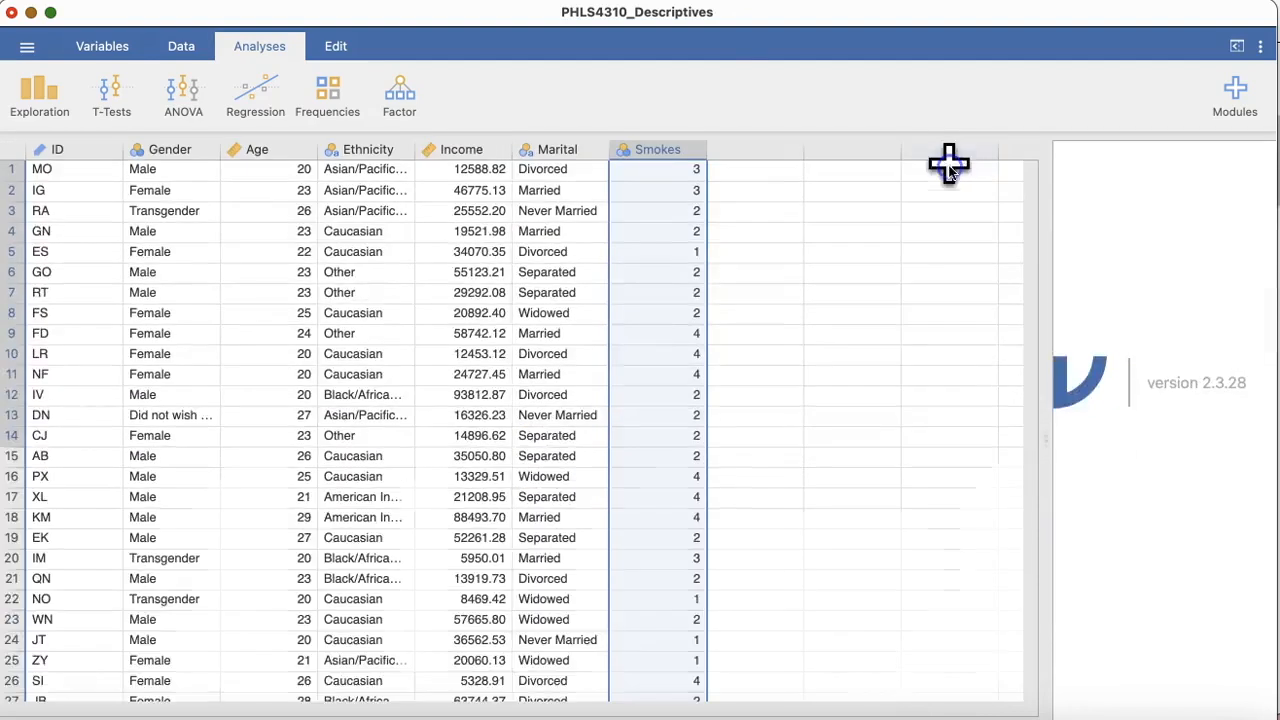
# Step: In the browser's assignment instructions, review the sections on performing descriptives and the APA style cover page
pyautogui.click(614, 1)
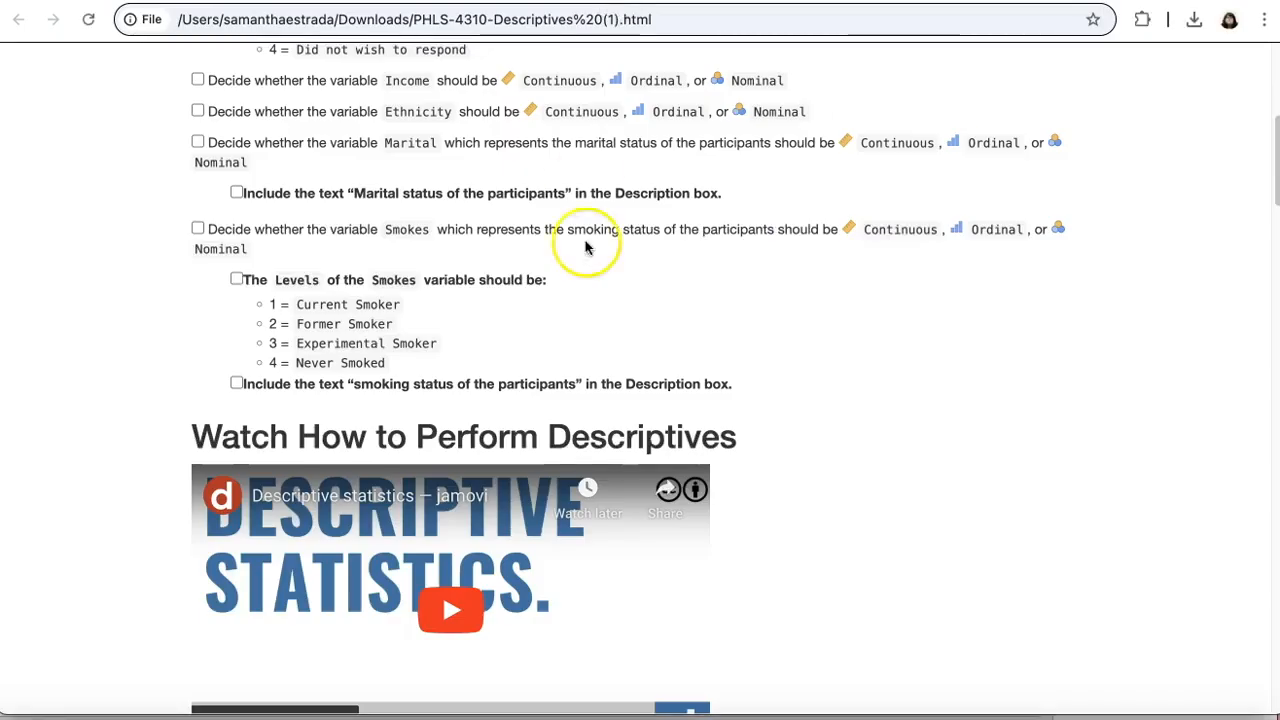
pyautogui.scroll(-5, 588, 275)
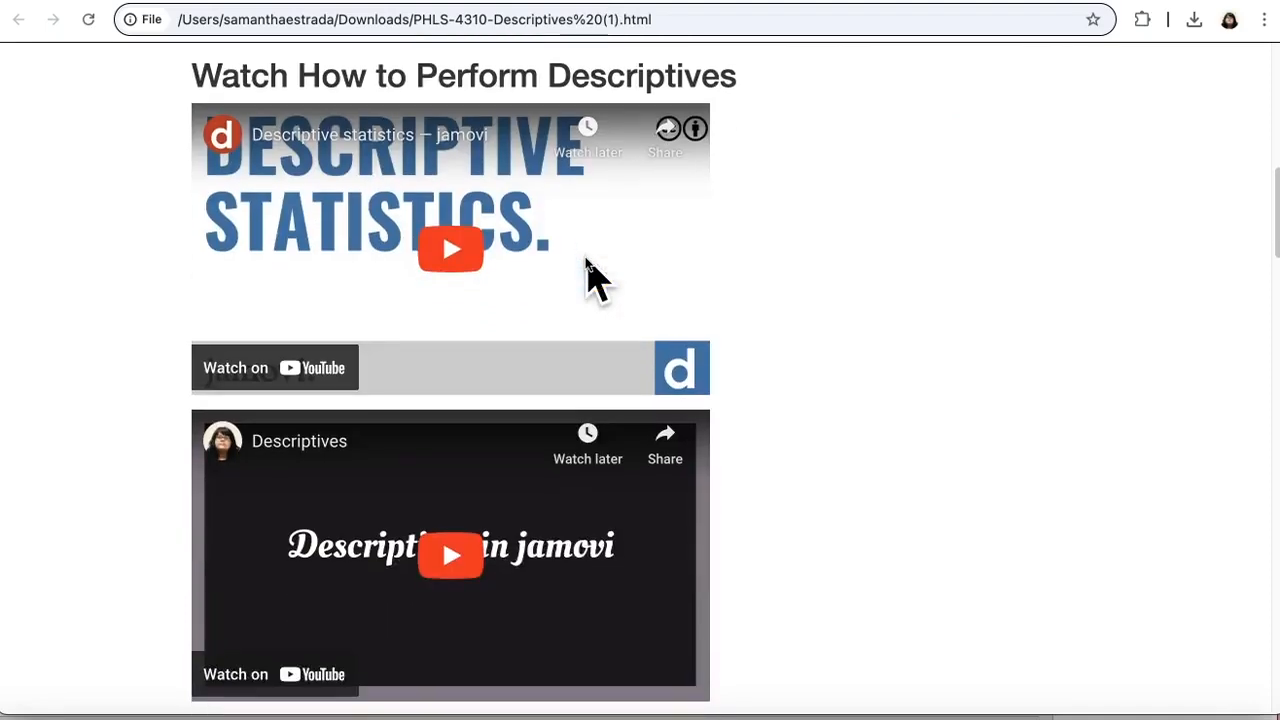
pyautogui.scroll(-3, 720, 475)
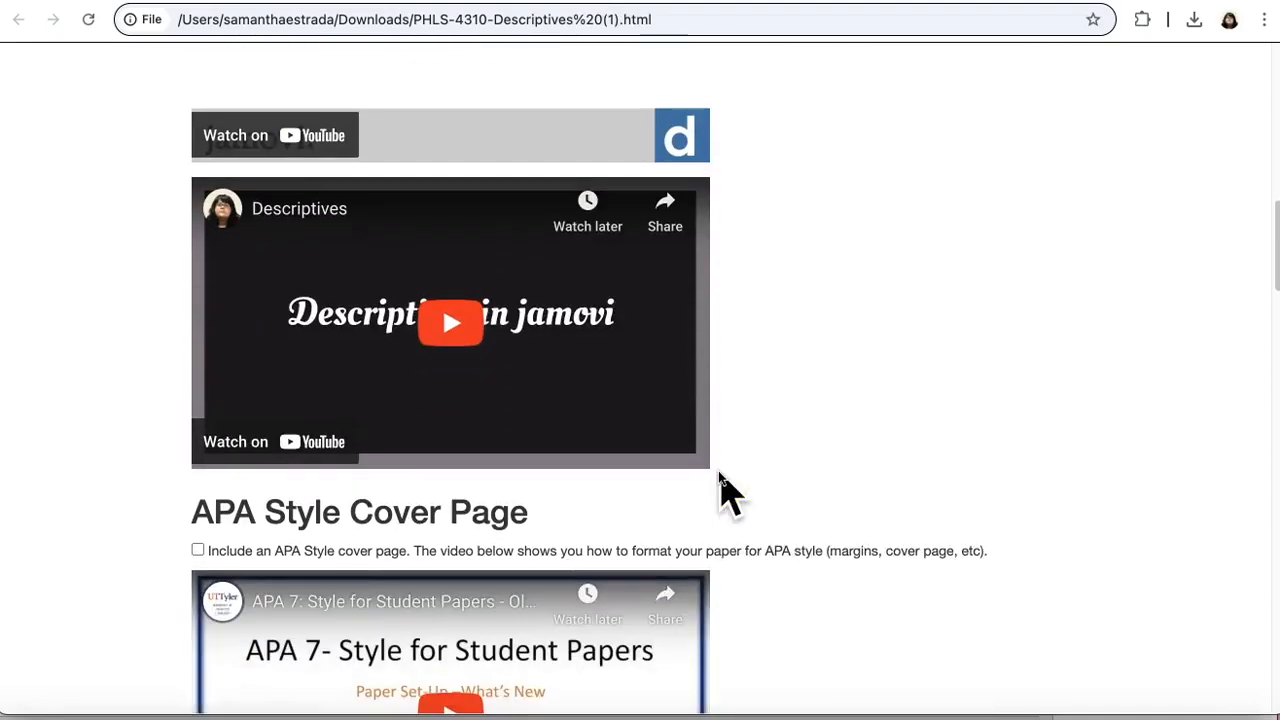
pyautogui.scroll(-1, 722, 490)
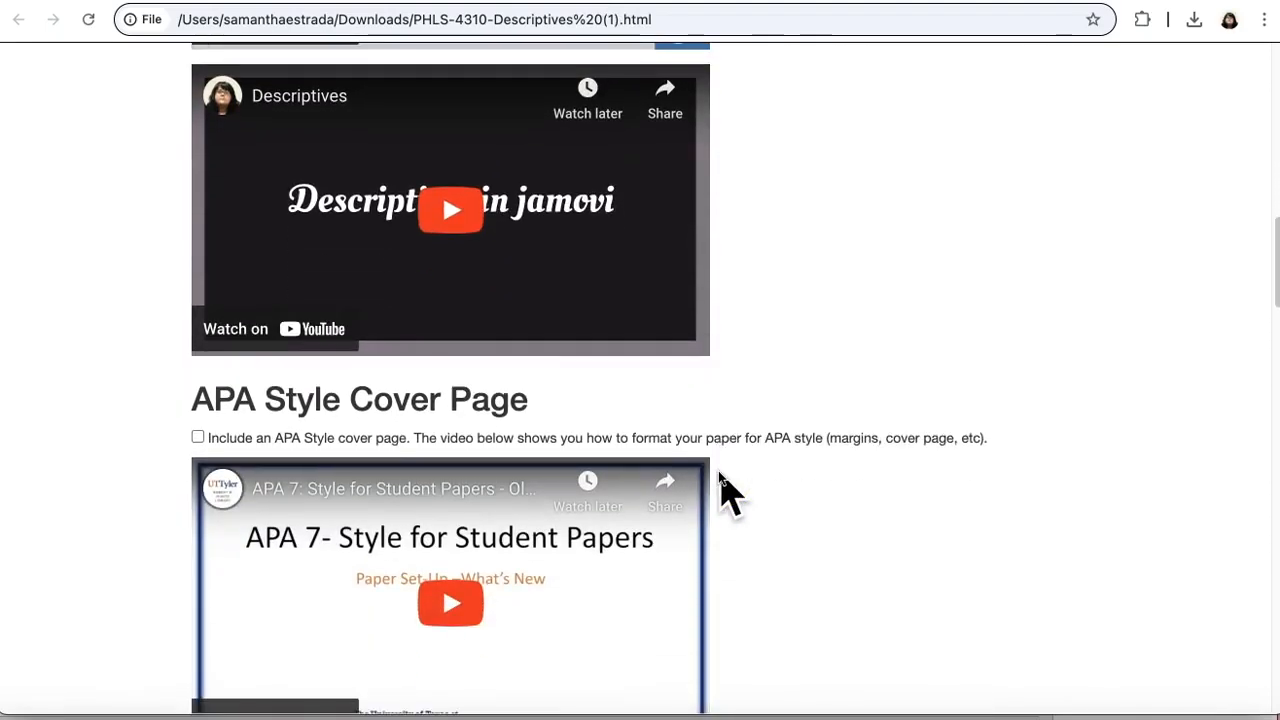
pyautogui.scroll(-2, 725, 490)
pyautogui.scroll(-1, 611, 414)
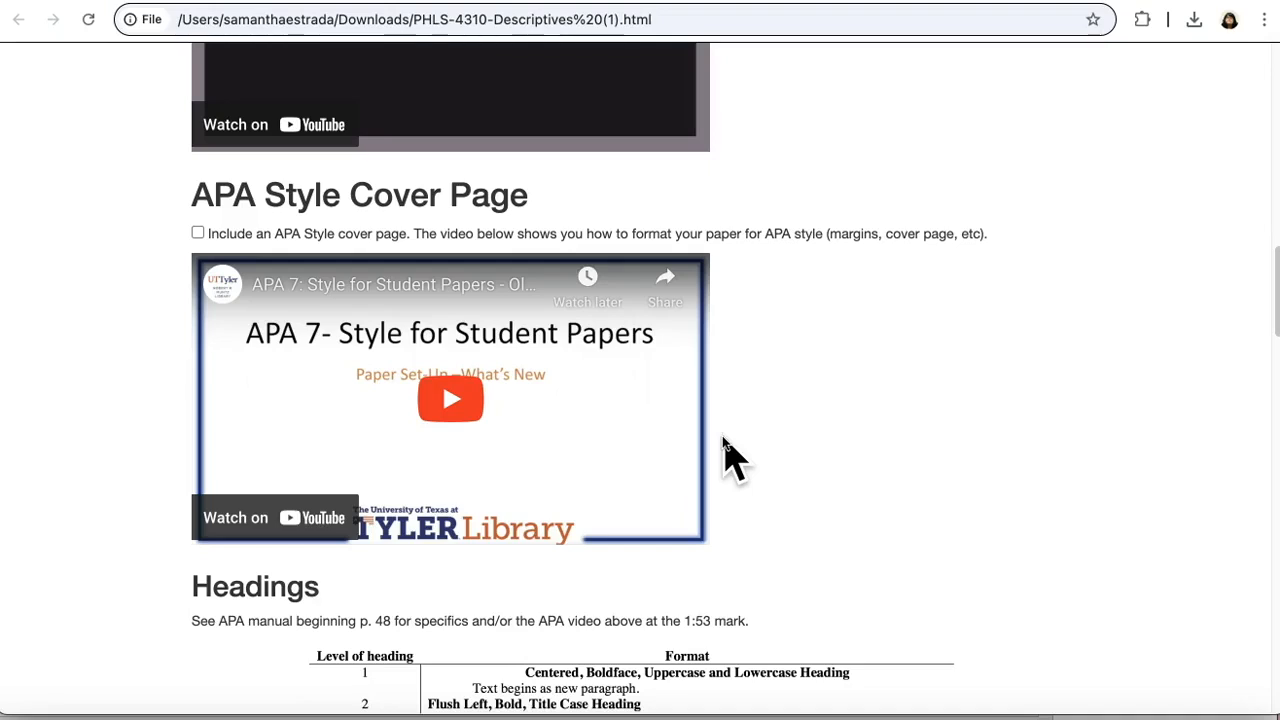
# Step: Tick the Methods checklist items for the first-level Methods heading and the second-level Participants heading
pyautogui.scroll(-4, 727, 455)
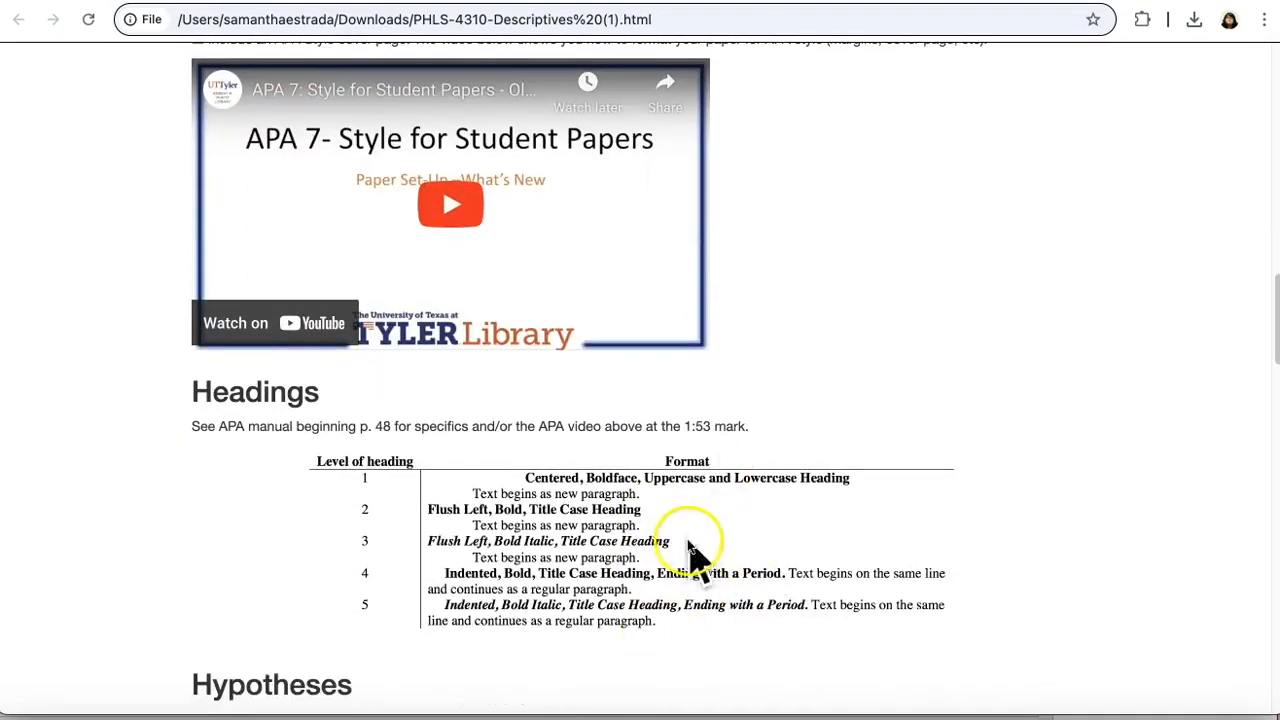
pyautogui.scroll(-4, 690, 590)
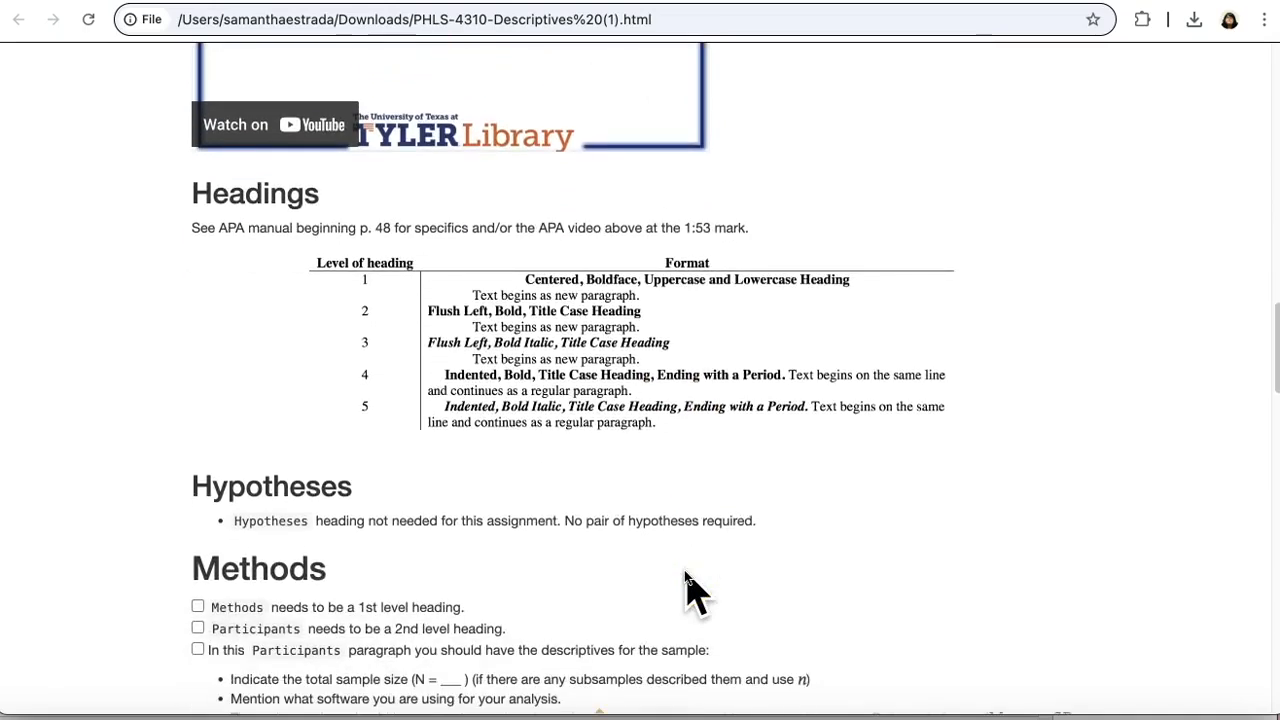
pyautogui.click(198, 607)
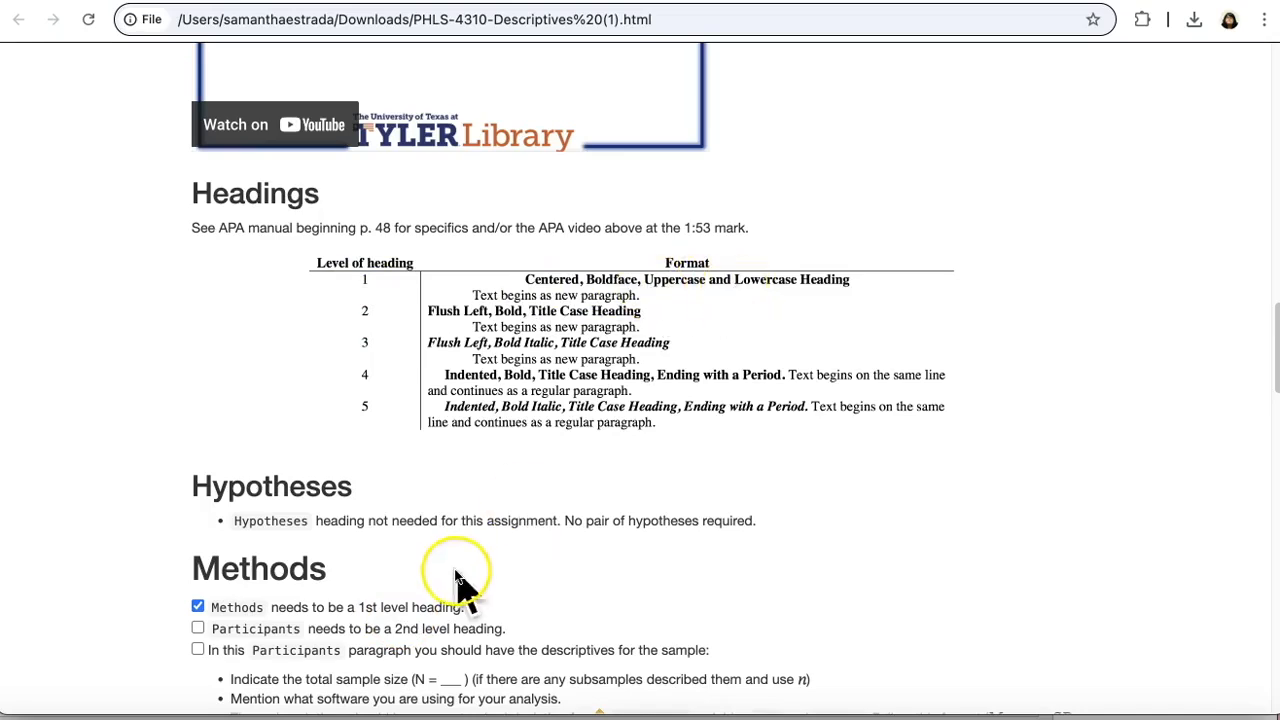
pyautogui.click(198, 628)
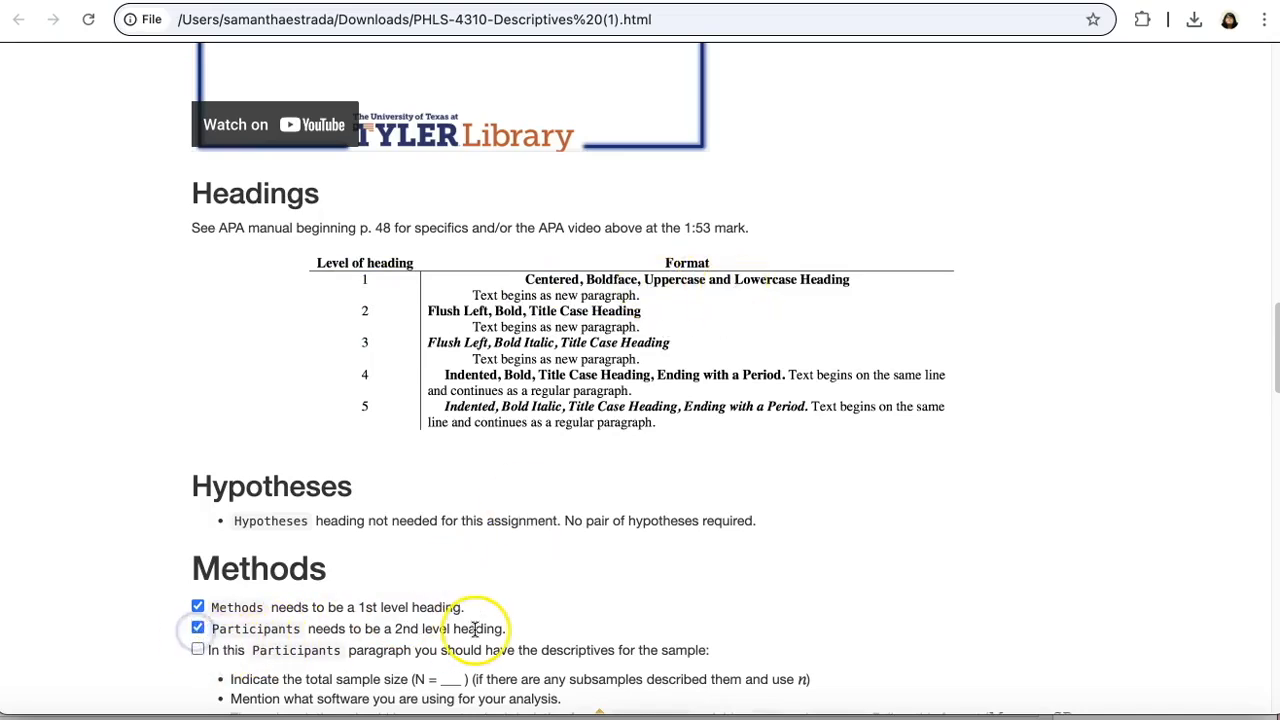
# Step: Read the Participants paragraph requirements and highlight the M and SD reporting format for the continuous variables
pyautogui.scroll(-2, 474, 628)
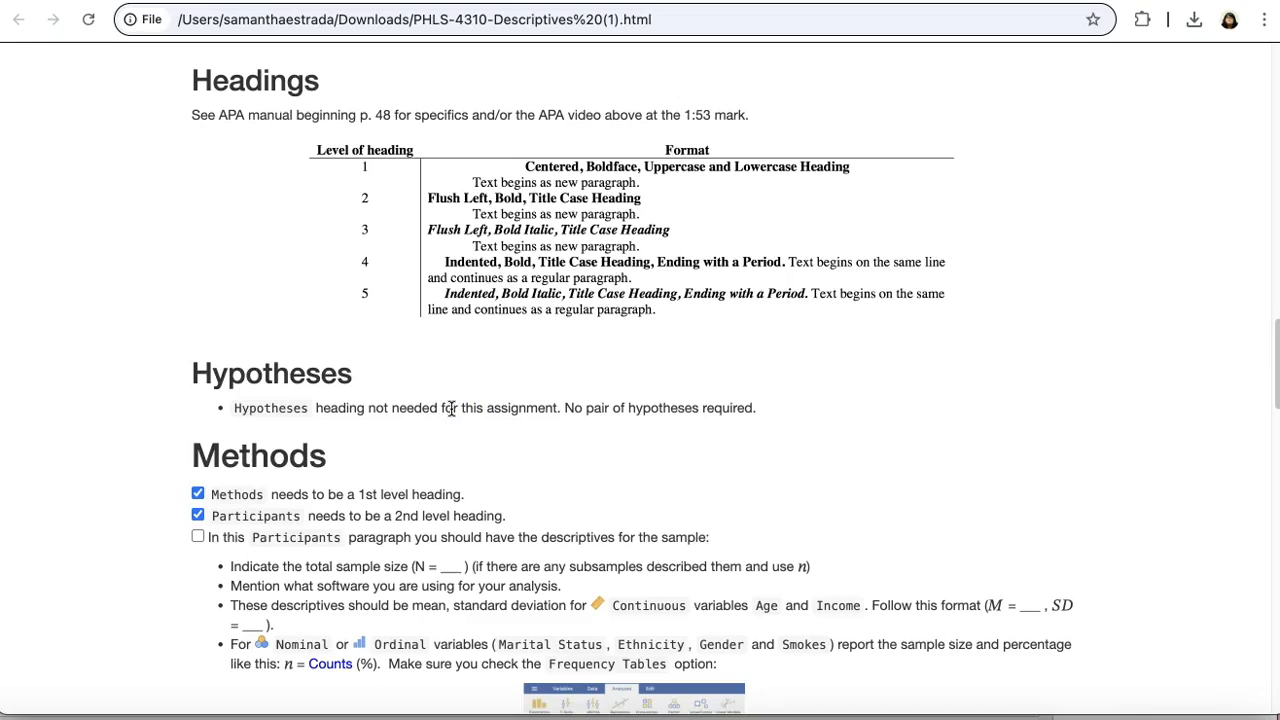
pyautogui.scroll(-3, 450, 408)
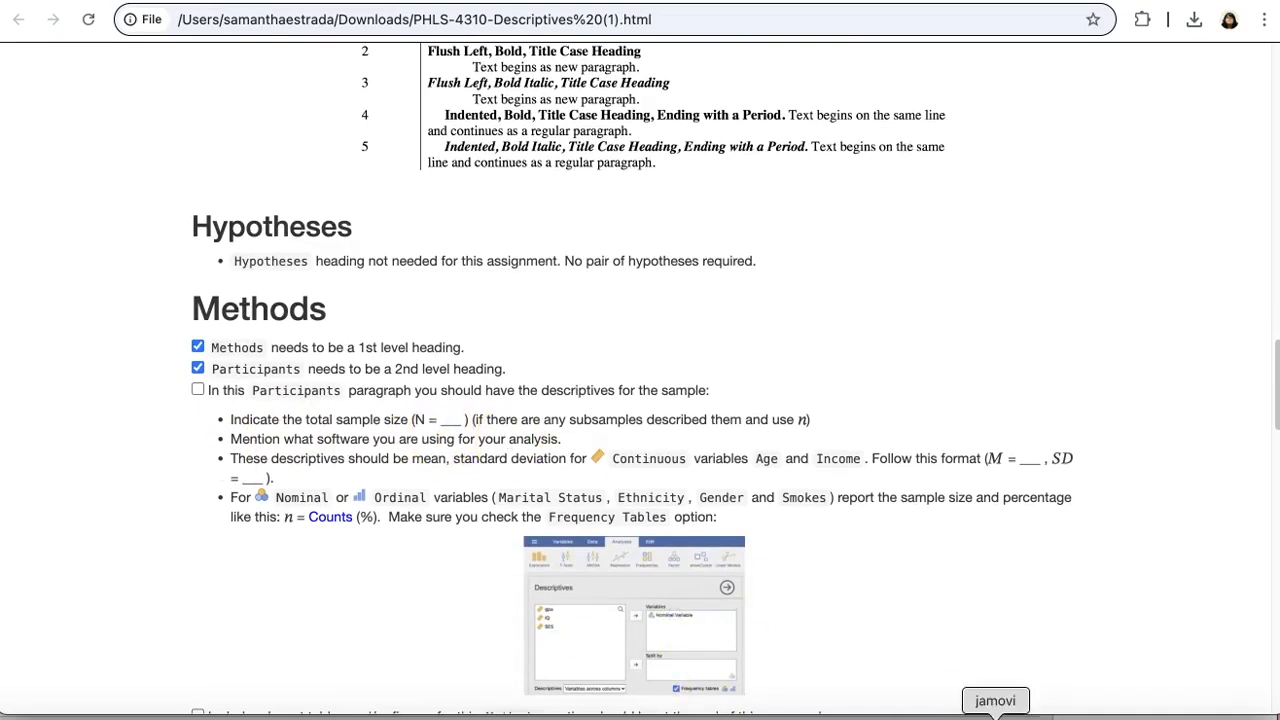
pyautogui.click(995, 712)
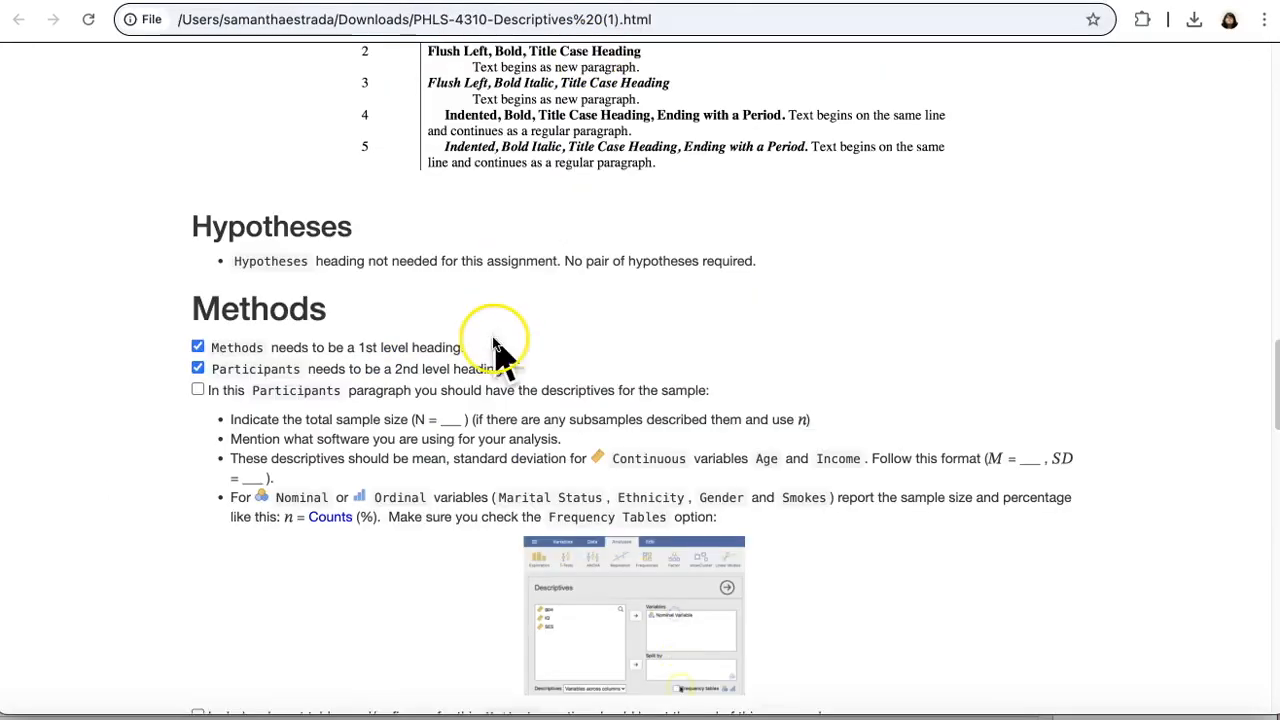
pyautogui.scroll(-1, 497, 350)
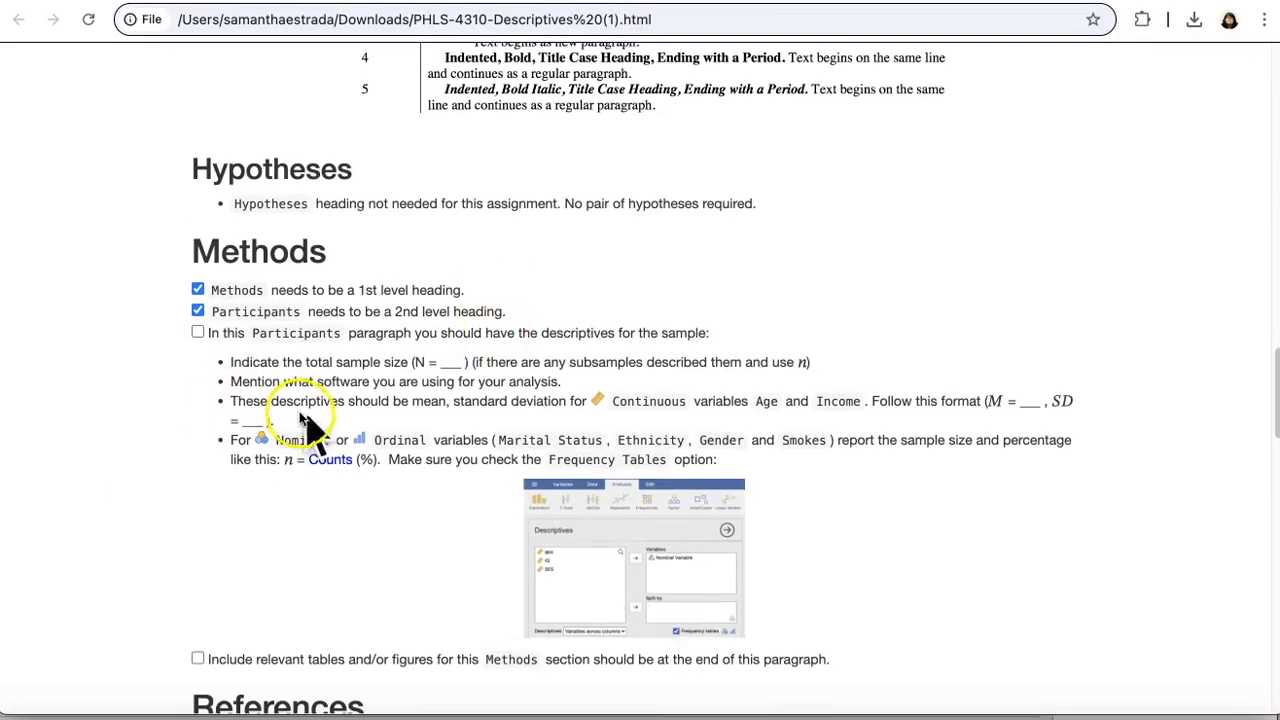
pyautogui.moveTo(538, 403); pyautogui.dragTo(681, 405)
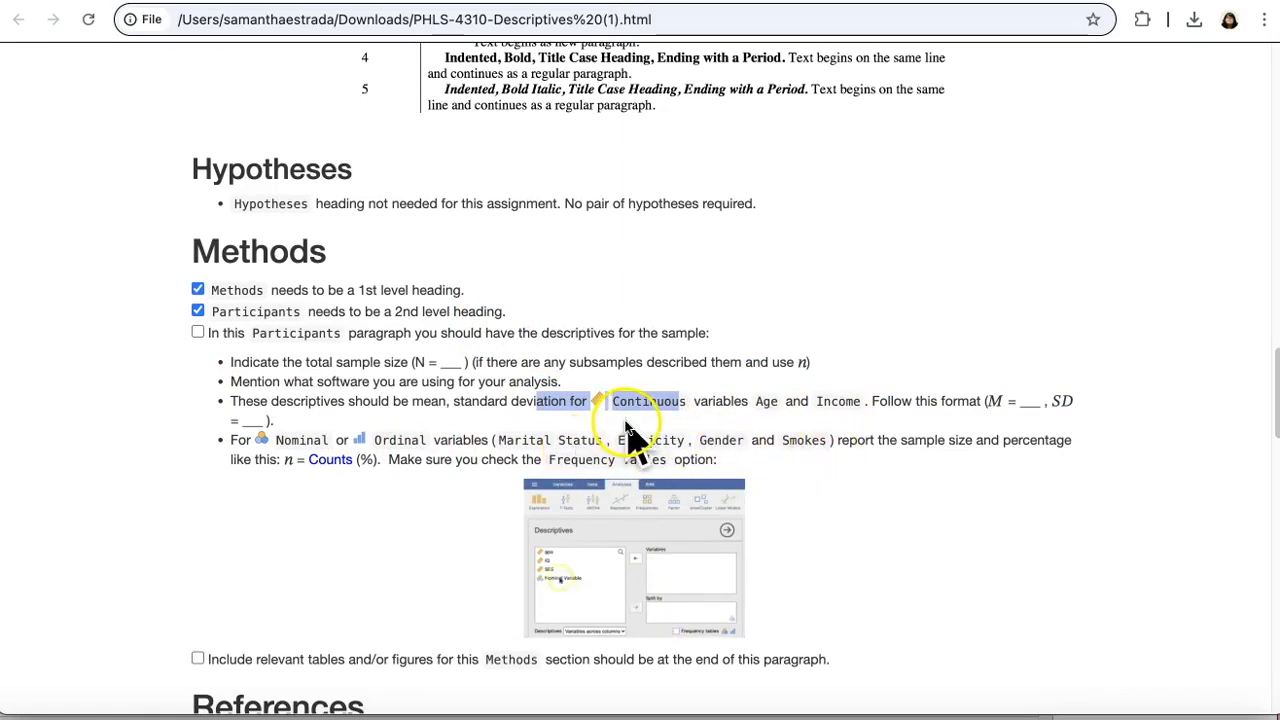
pyautogui.moveTo(984, 401); pyautogui.dragTo(1077, 412)
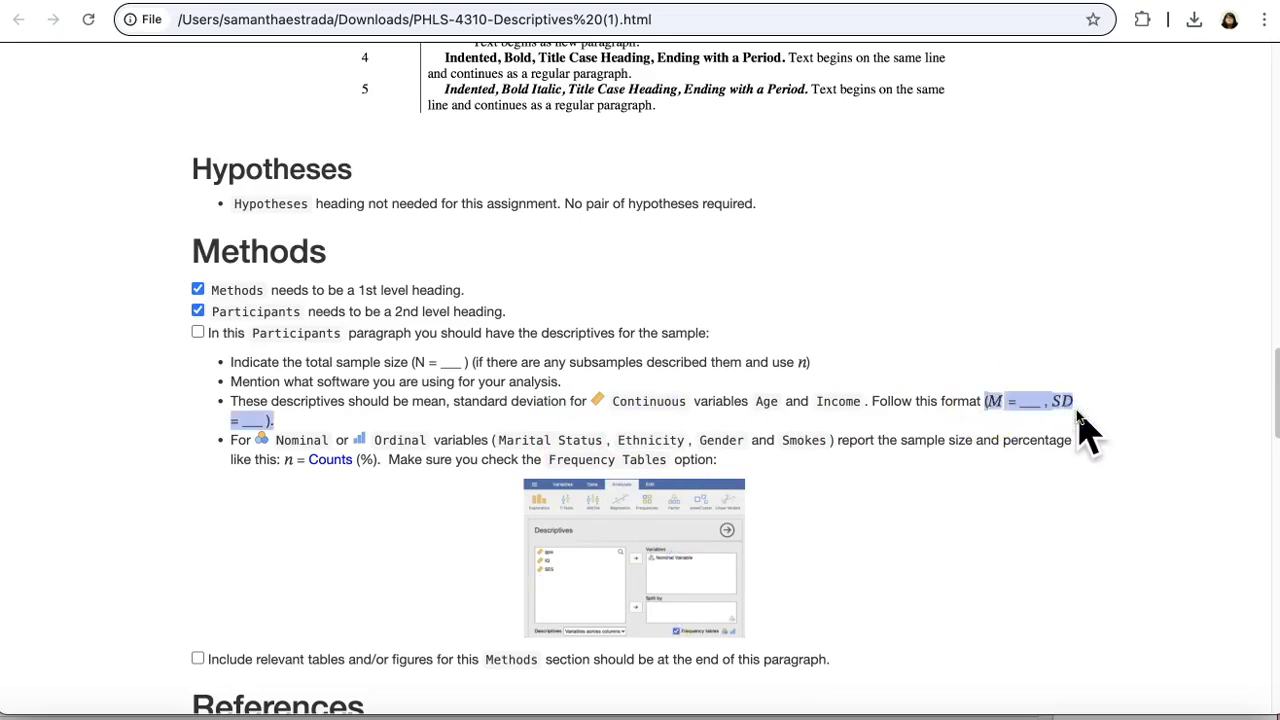
# Step: Switch to jamovi and run a Descriptives analysis on the Age and Income variables
pyautogui.click(991, 708)
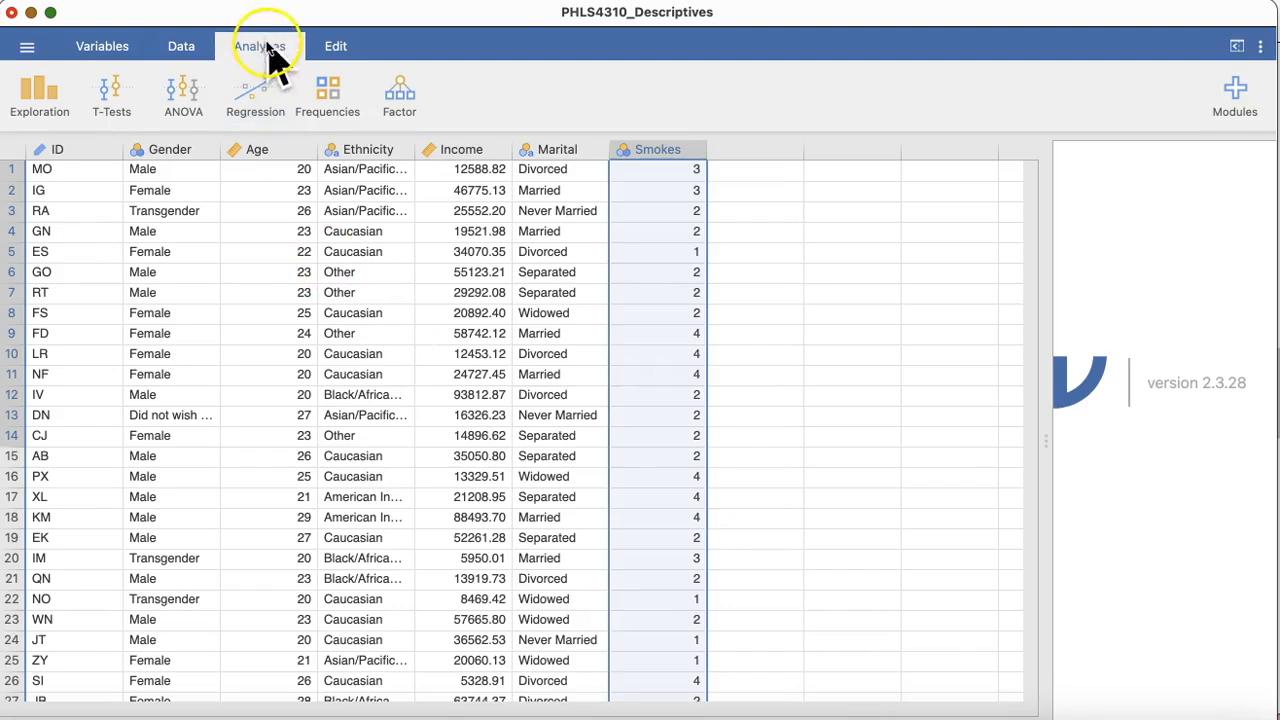
pyautogui.click(42, 105)
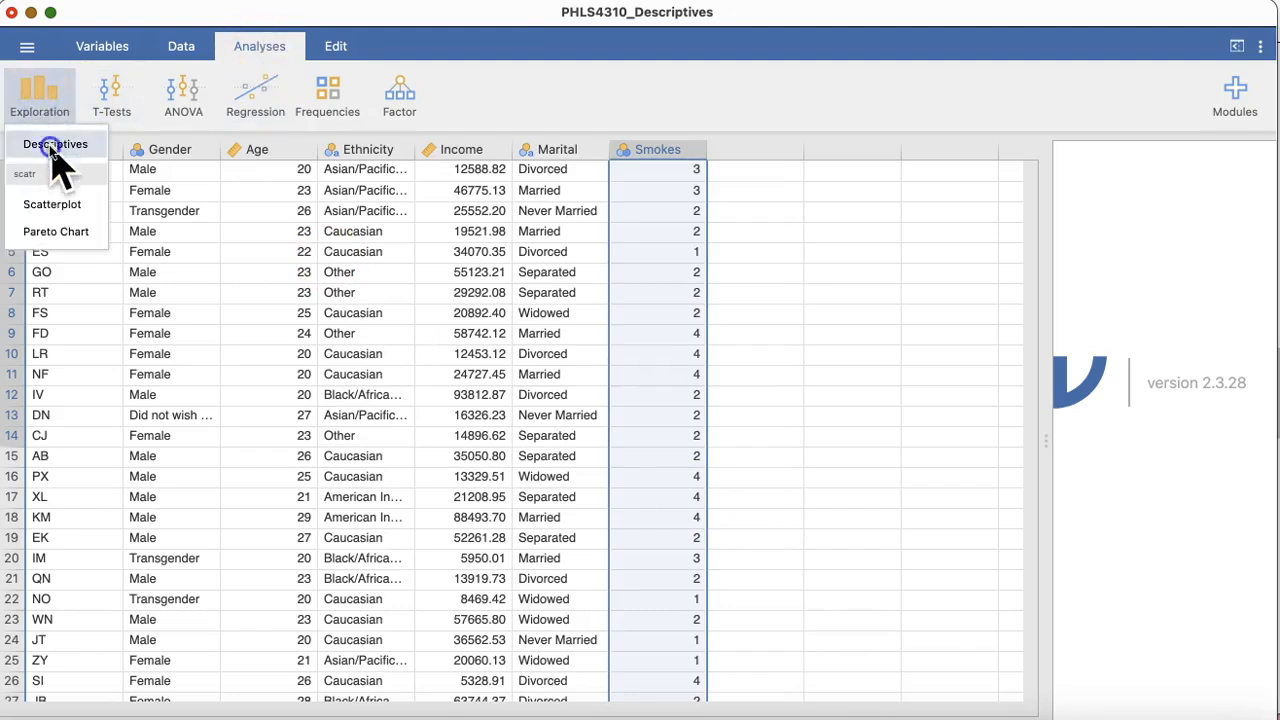
pyautogui.click(55, 145)
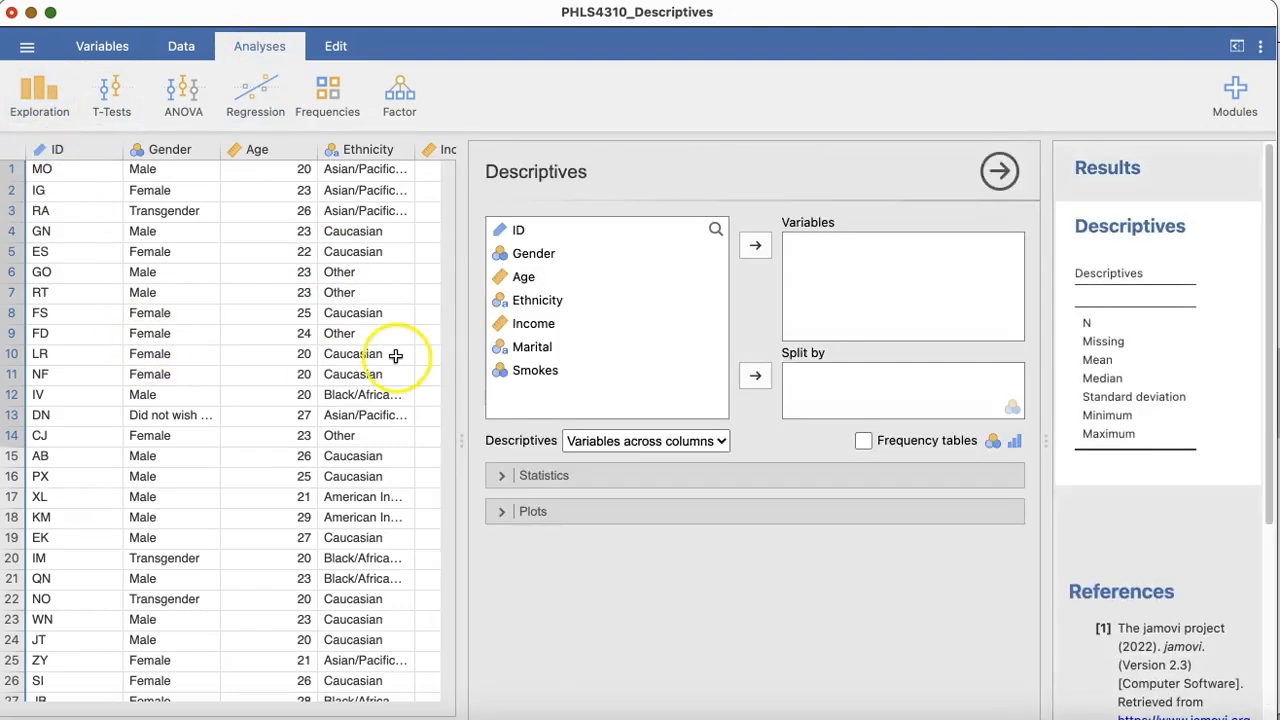
pyautogui.click(523, 277)
pyautogui.click(755, 245)
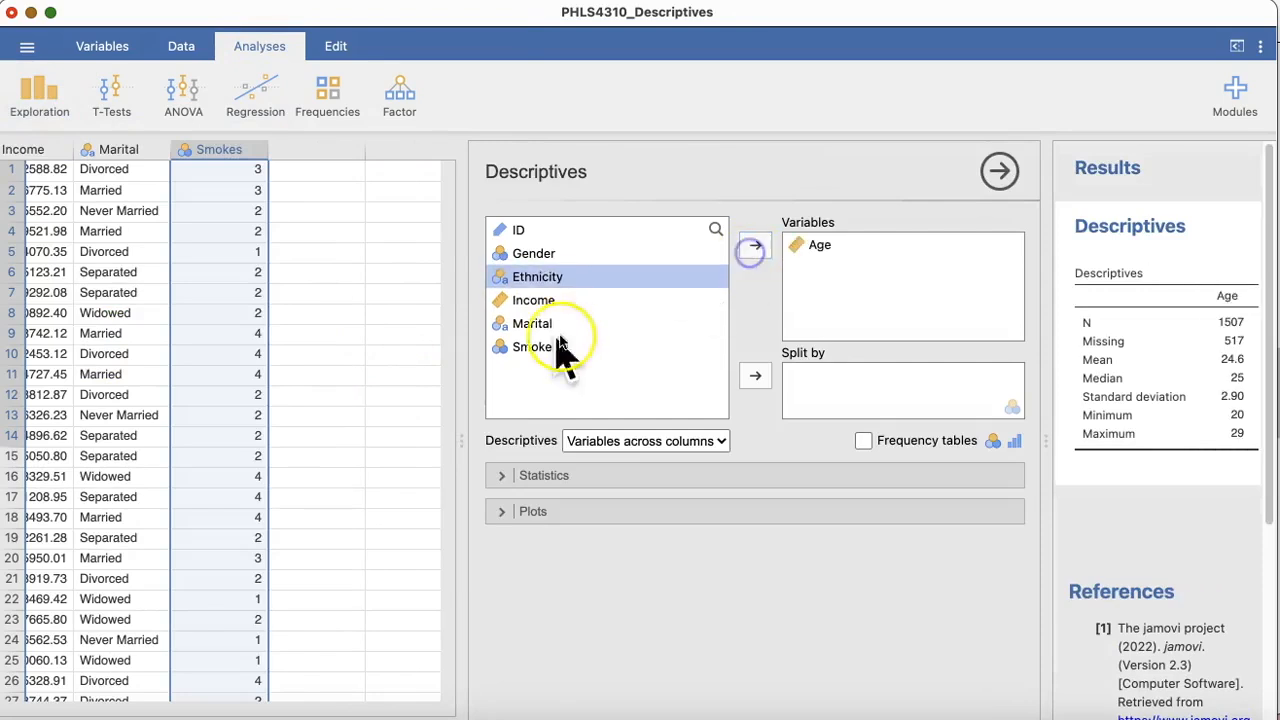
pyautogui.click(533, 300)
pyautogui.click(755, 245)
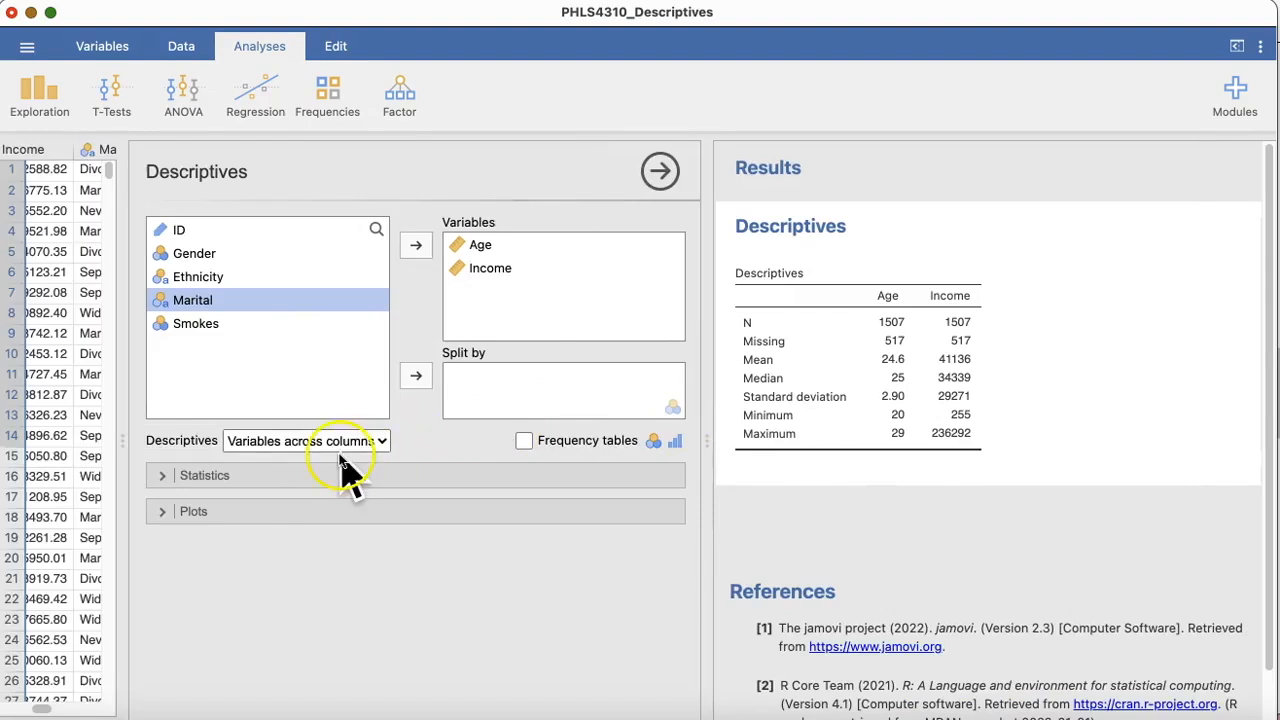
# Step: Remove the median, minimum, maximum and missing counts from the Age and Income descriptives, keeping N, mean and standard deviation
pyautogui.click(262, 475)
pyautogui.scroll(-5, 265, 485)
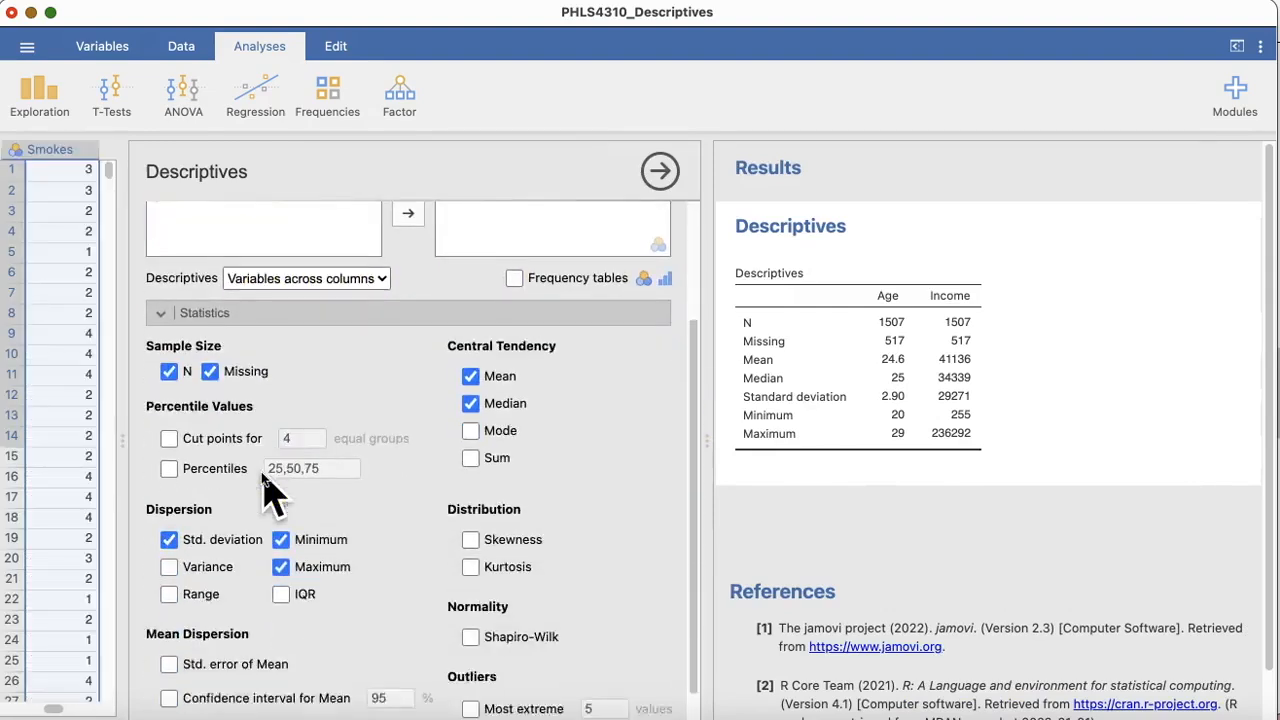
pyautogui.click(470, 350)
pyautogui.click(281, 486)
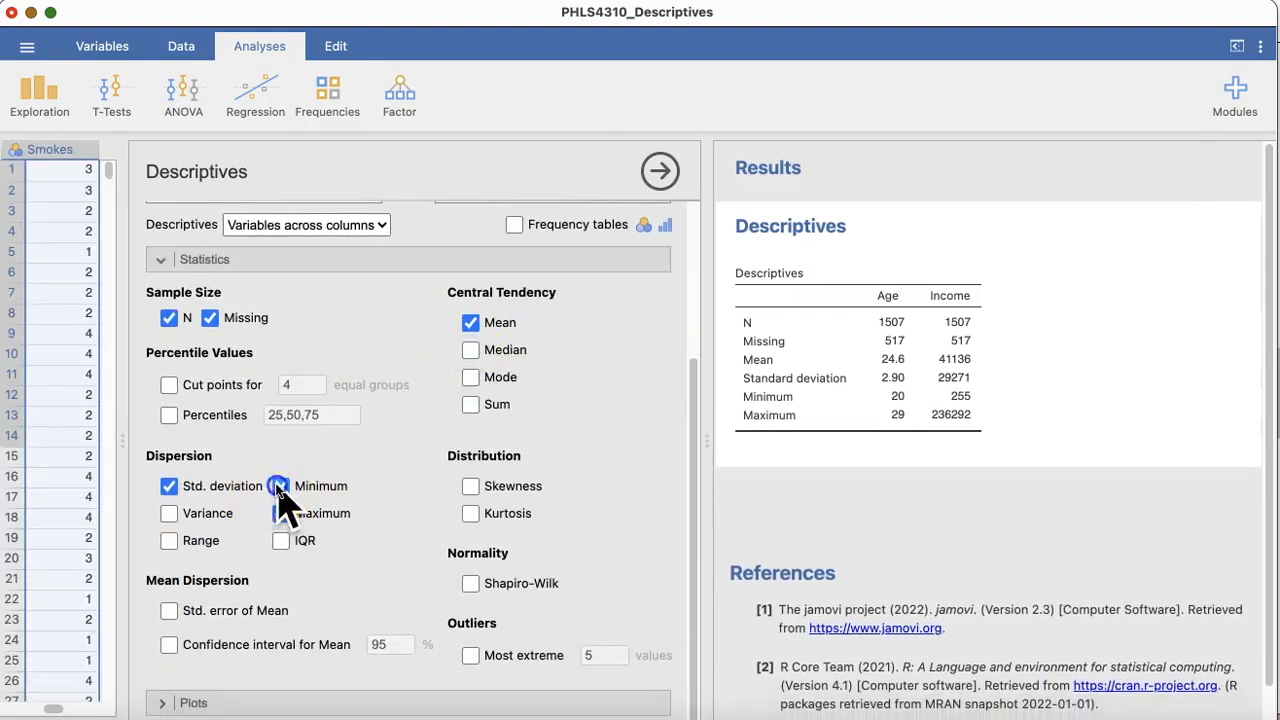
pyautogui.click(281, 513)
pyautogui.click(210, 318)
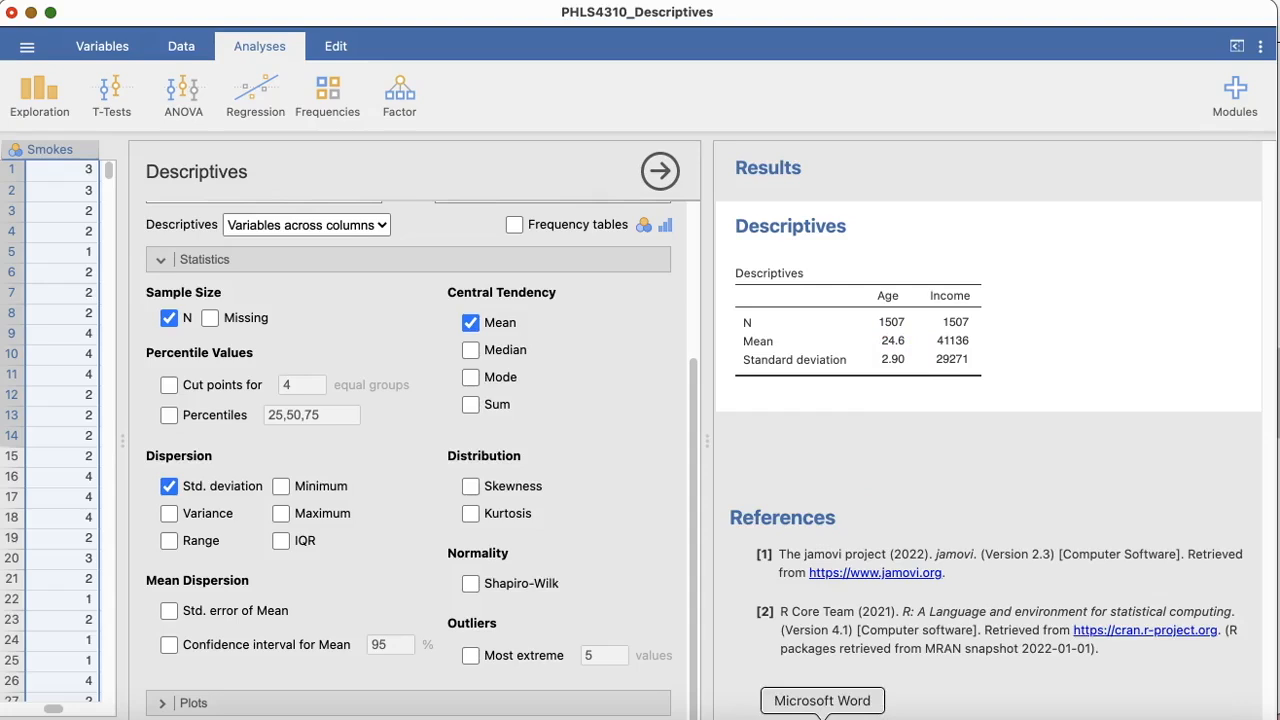
# Step: Copy only the Age and Income descriptives table from the results and switch to the blank Word document
pyautogui.rightClick(893, 360)
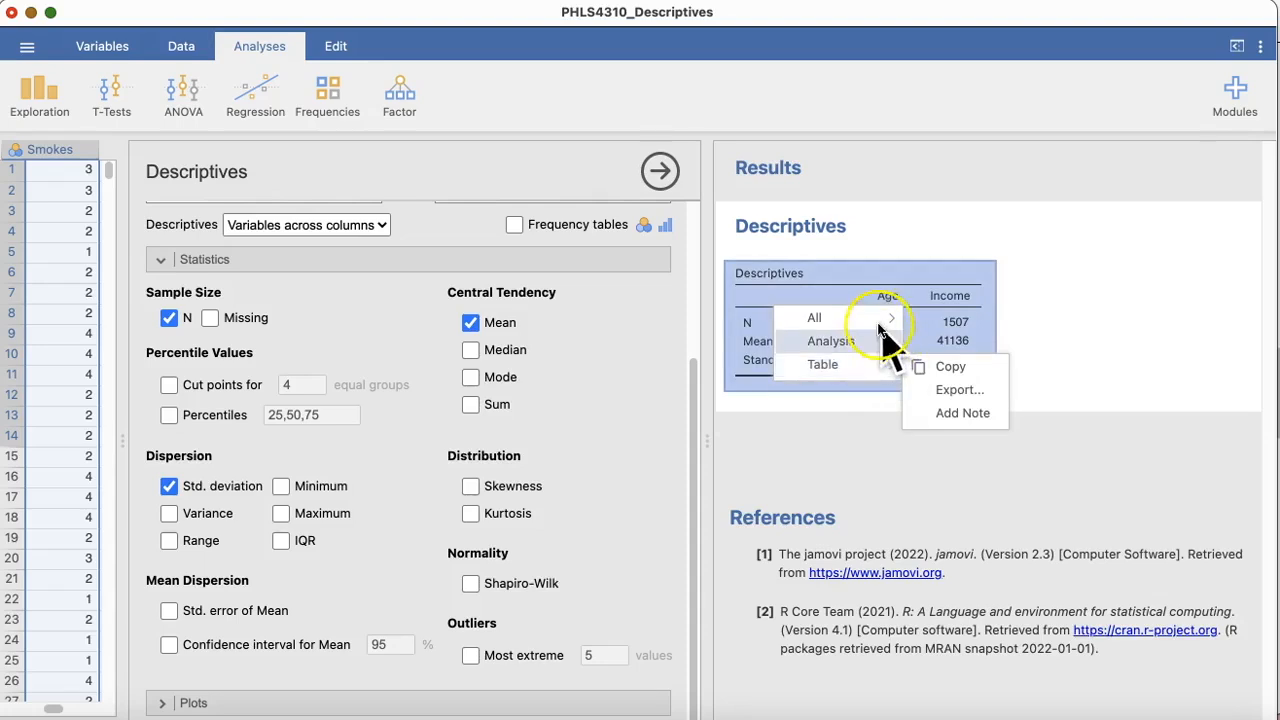
pyautogui.click(877, 330)
pyautogui.click(862, 366)
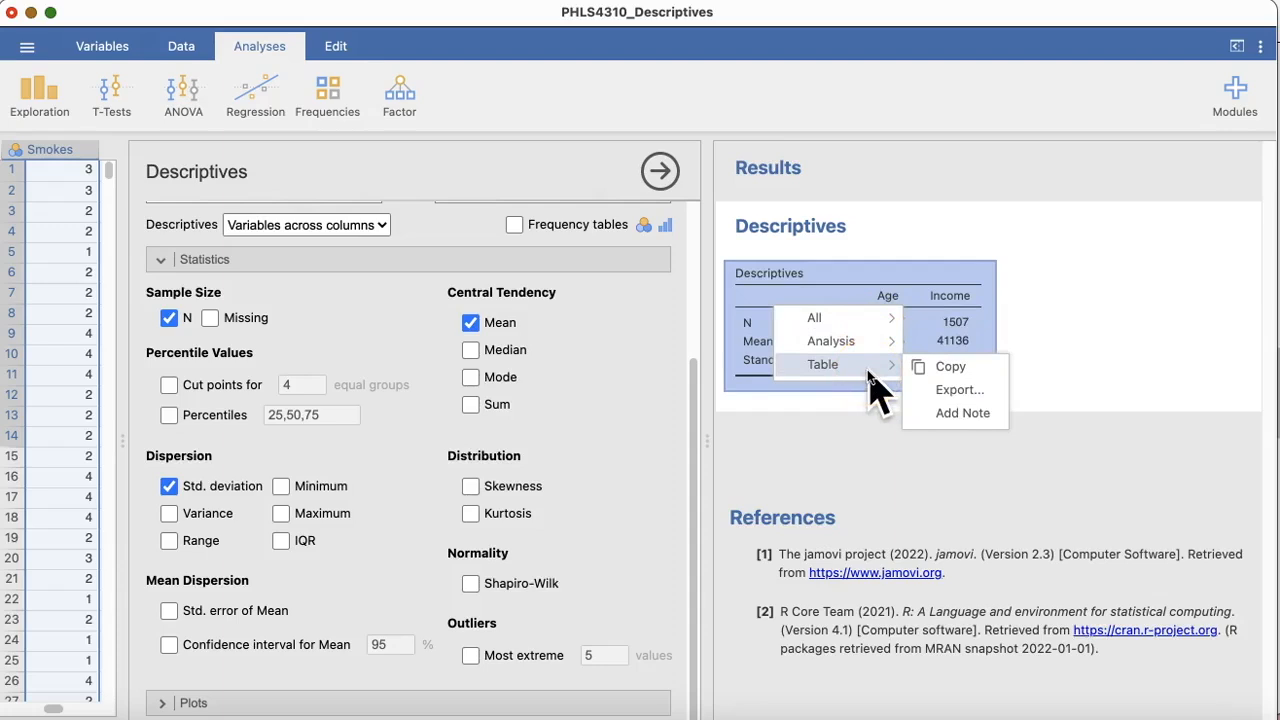
pyautogui.click(930, 366)
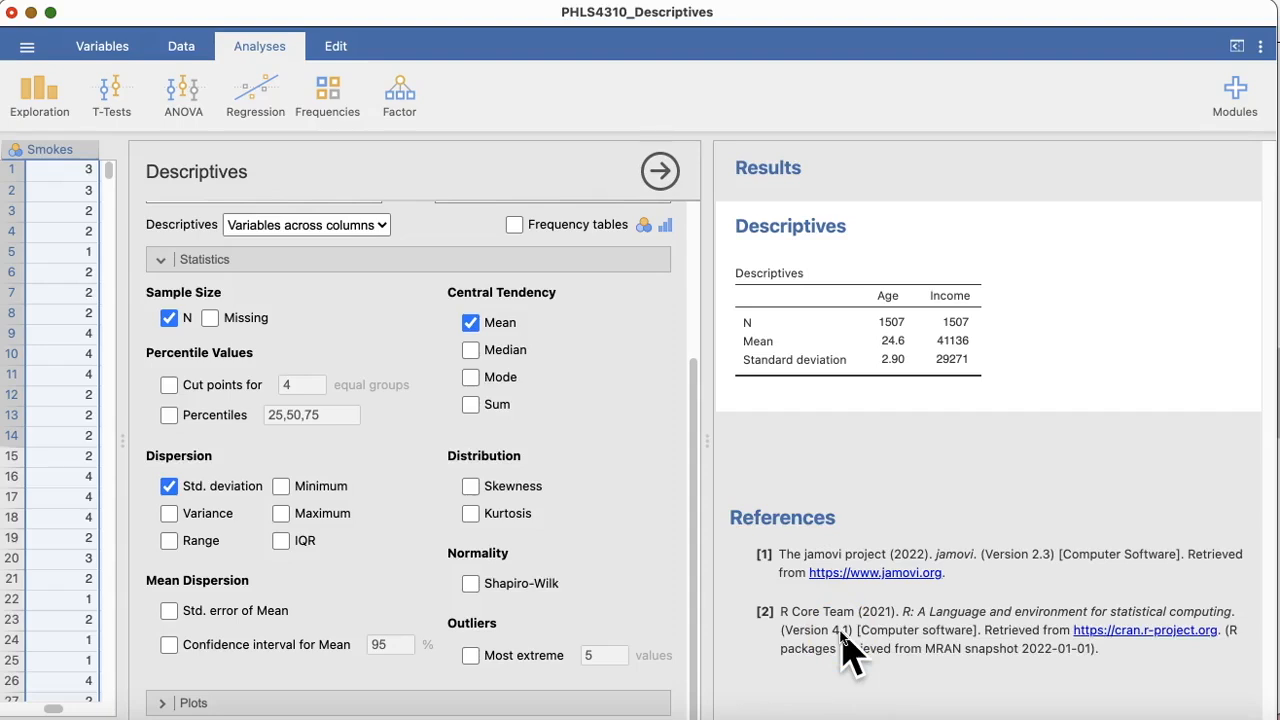
pyautogui.click(822, 716)
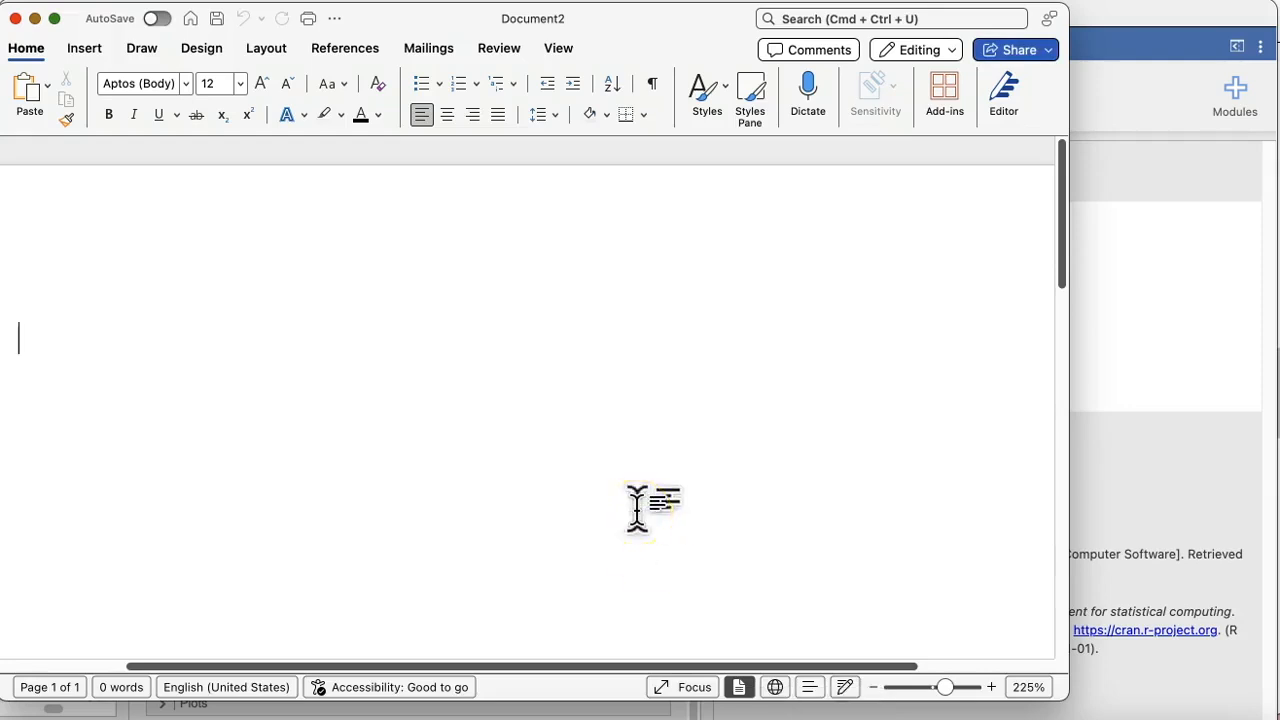
pyautogui.write('Descriptives \tAge\tIncome N\t1507\t1507 Mean\t24.6\t41136 Standard deviation\t2.90\t29271')
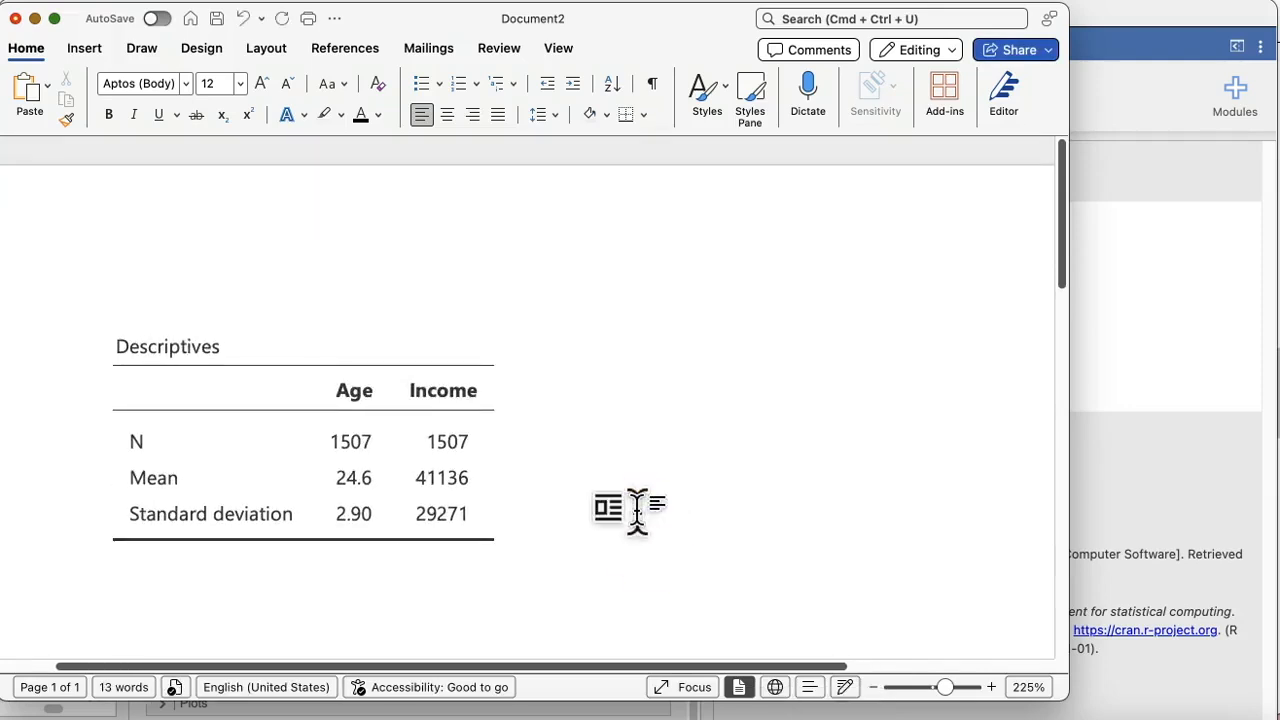
pyautogui.moveTo(232, 261); pyautogui.dragTo(244, 349)
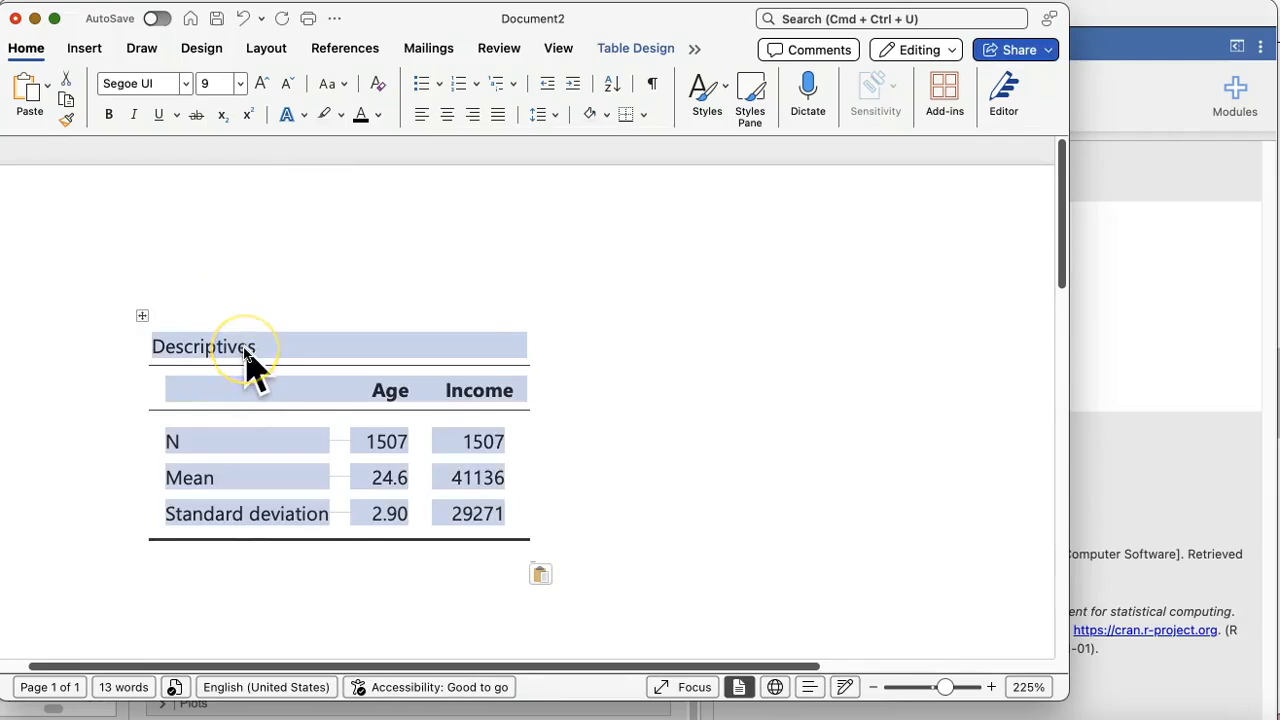
pyautogui.press('BackSpace')
# Step: Write the note "Remember to add a cover page, there video in the instructions." as the document's first line
pyautogui.write('R')
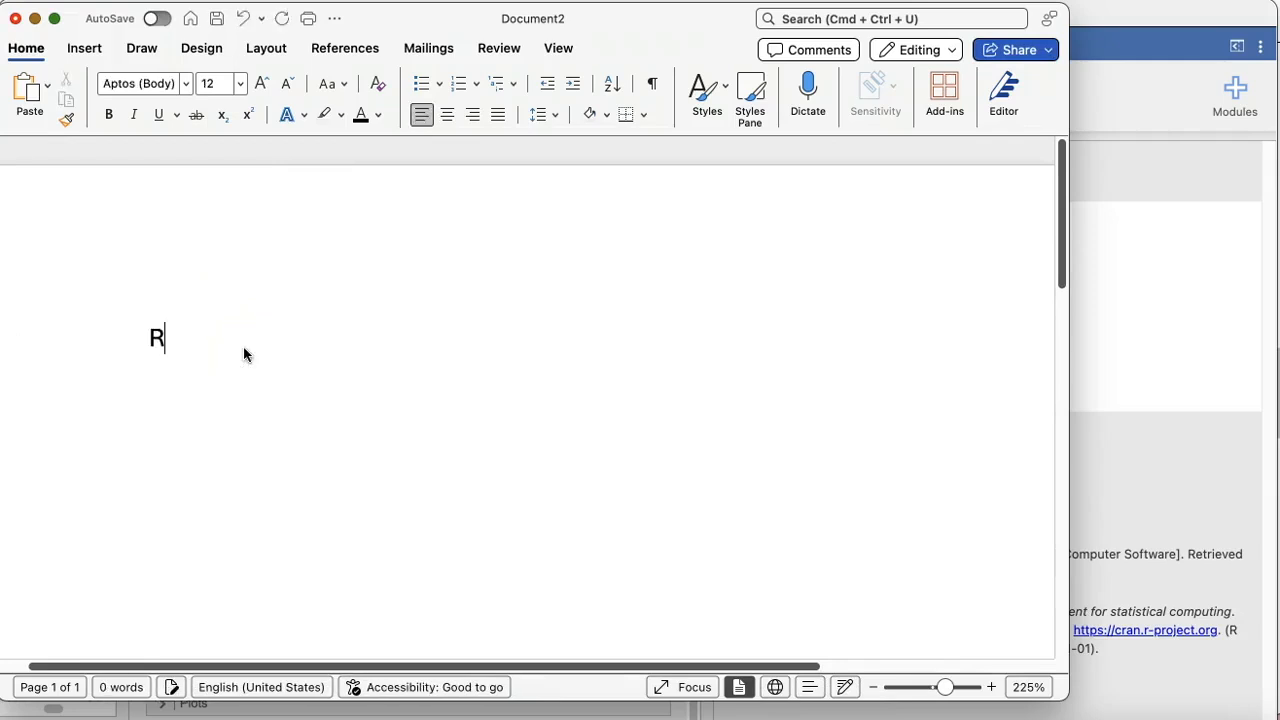
pyautogui.write('emember to add a coverpa')
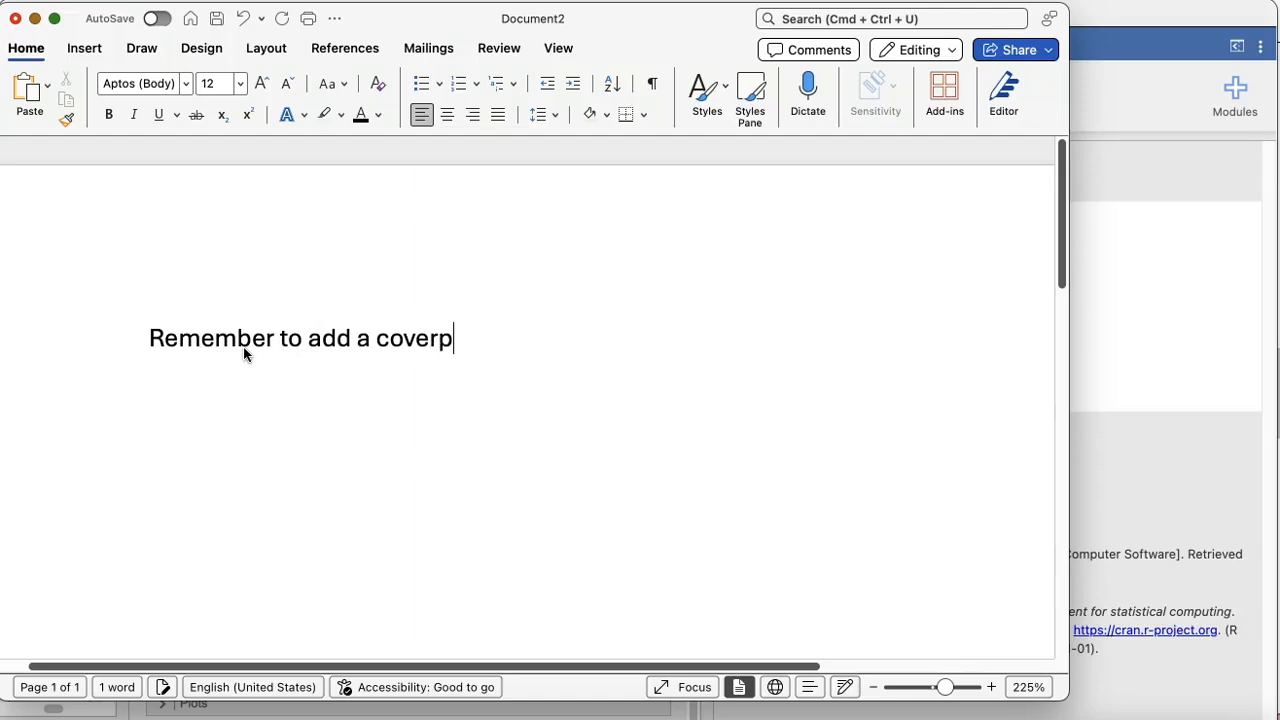
pyautogui.press('BackSpace')
pyautogui.press('BackSpace')
pyautogui.write('page,')
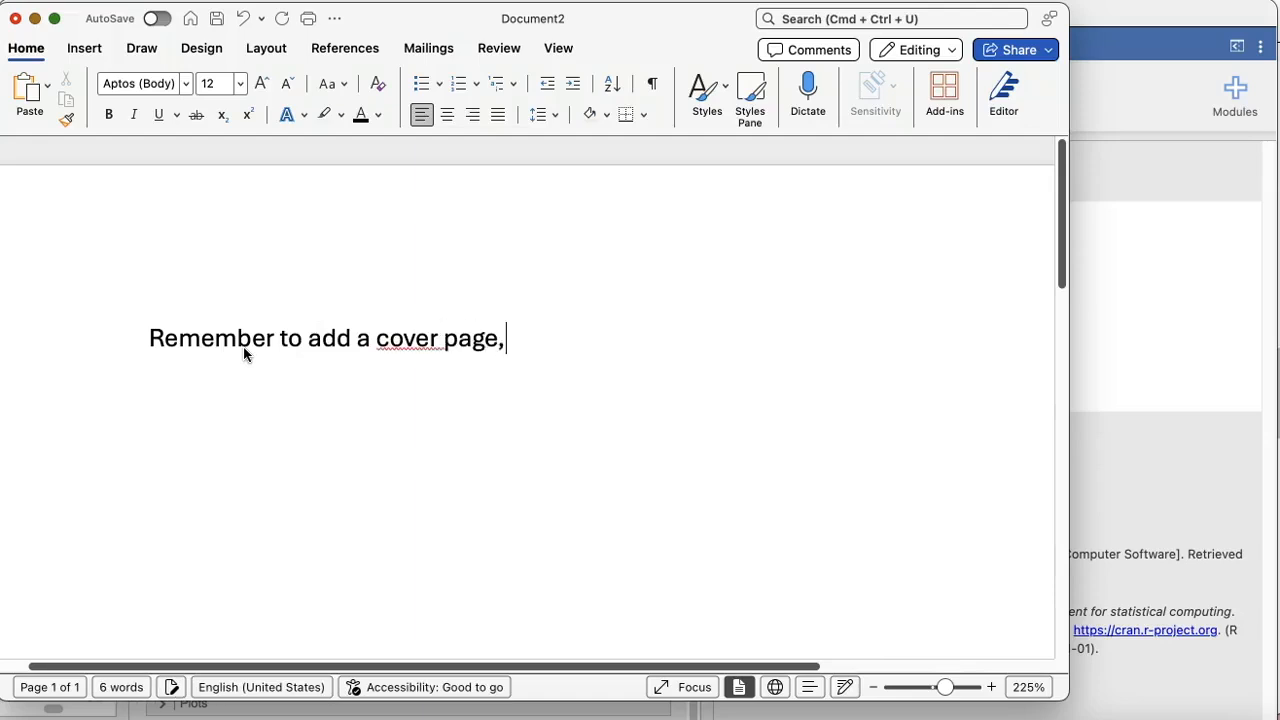
pyautogui.write(' there vide')
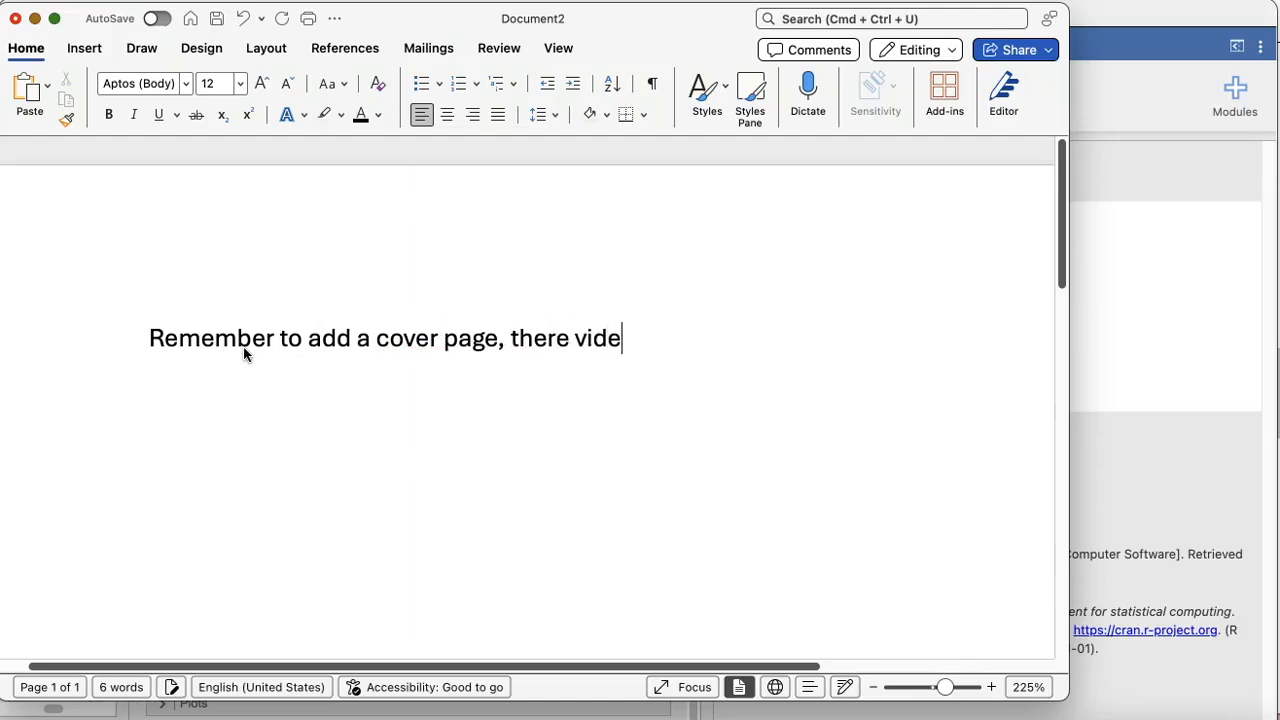
pyautogui.write('o in the instruc')
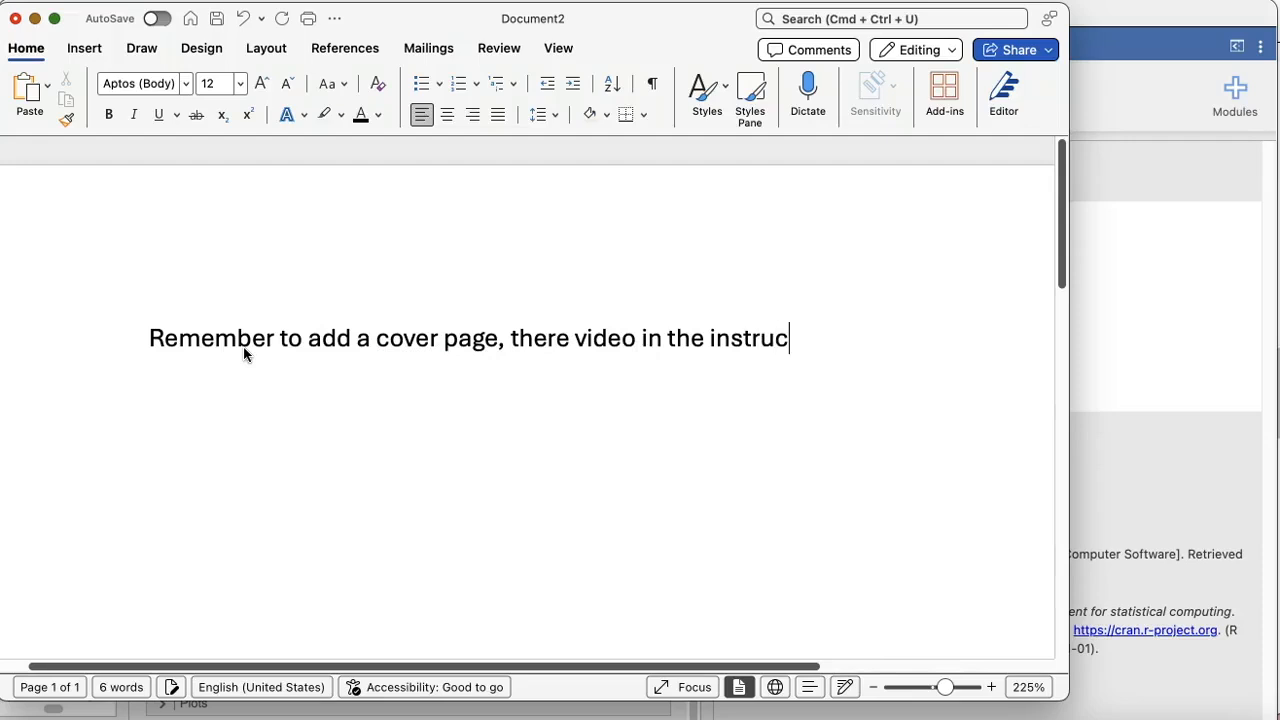
pyautogui.write('tions.')
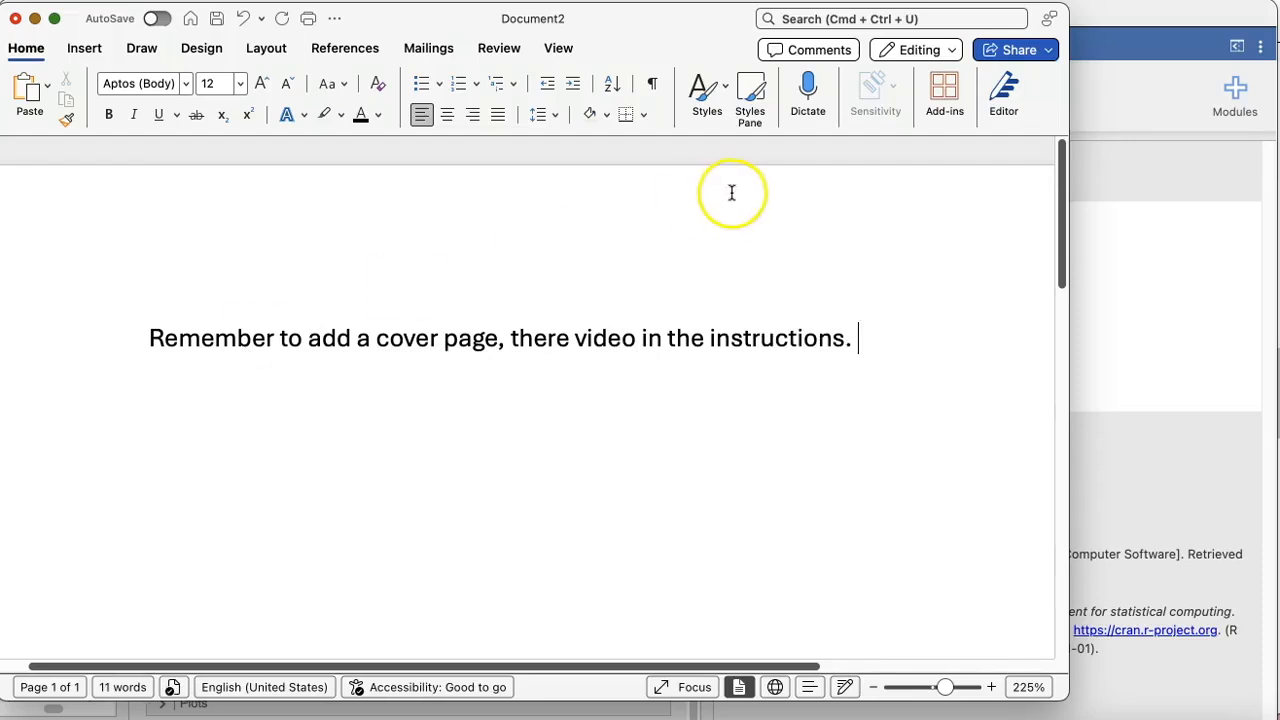
# Step: Widen the document window and add the line "New page!" below the cover page note
pyautogui.moveTo(1068, 310); pyautogui.dragTo(1268, 318)
pyautogui.press('Return')
pyautogui.write('New page!')
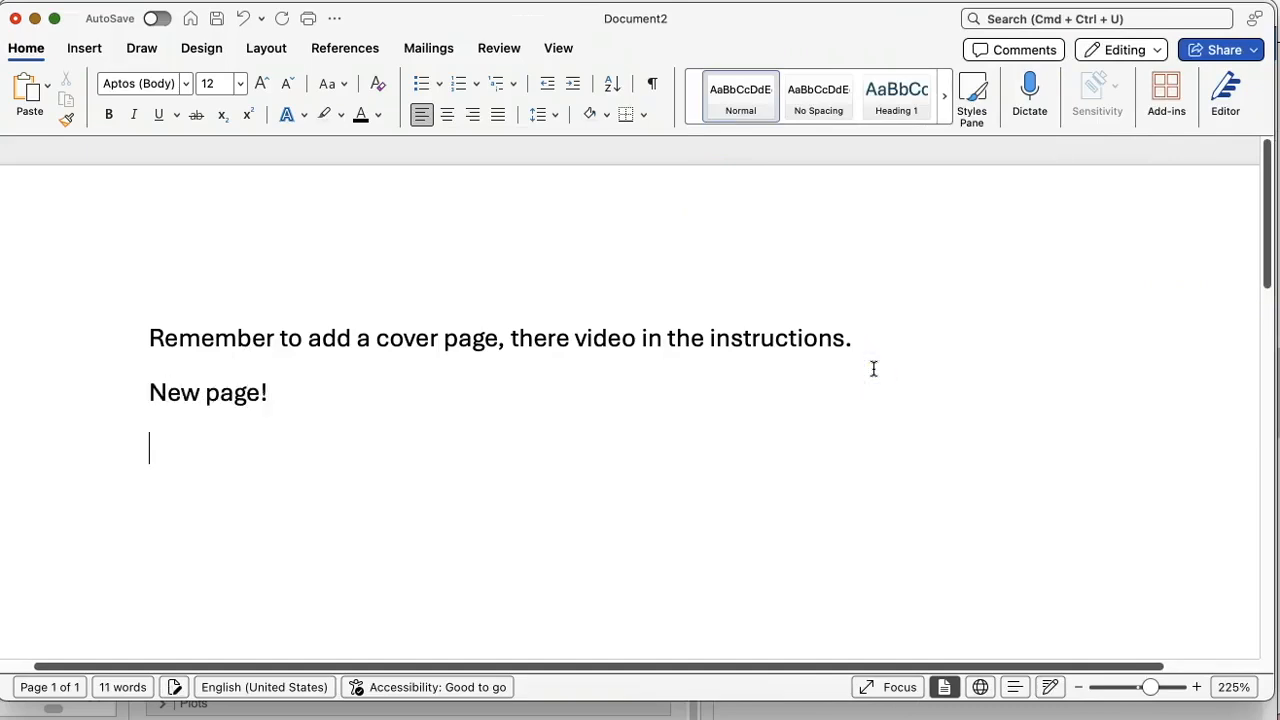
# Step: Add the first-level heading "Methods" on its own line, bold and centered
pyautogui.press('Return')
pyautogui.write('Methods')
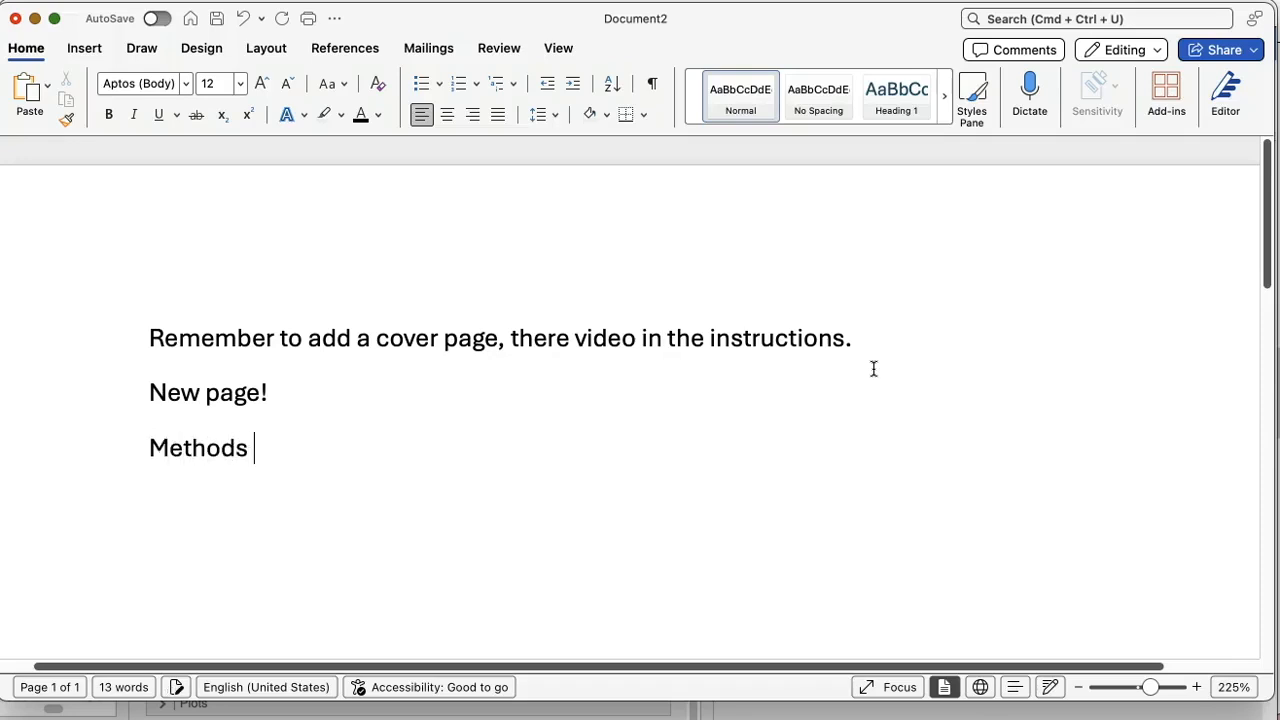
pyautogui.moveTo(143, 449); pyautogui.dragTo(298, 451)
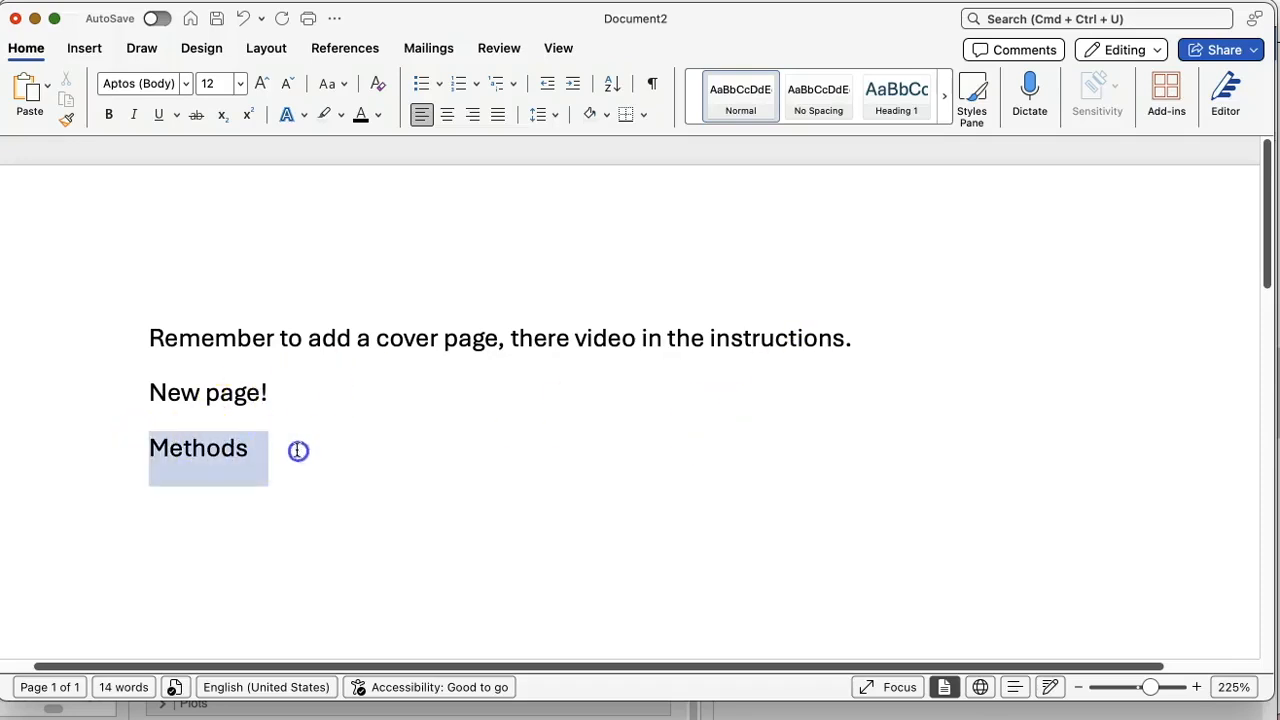
pyautogui.click(107, 115)
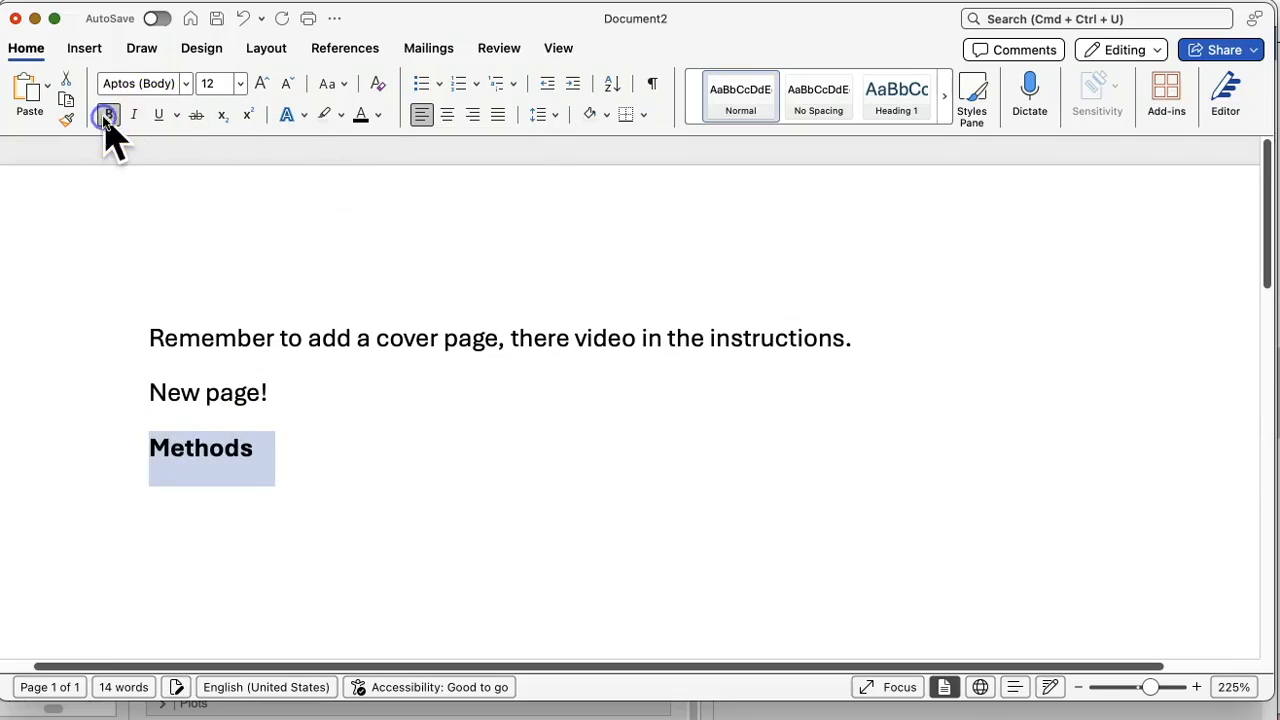
pyautogui.click(447, 120)
pyautogui.click(738, 480)
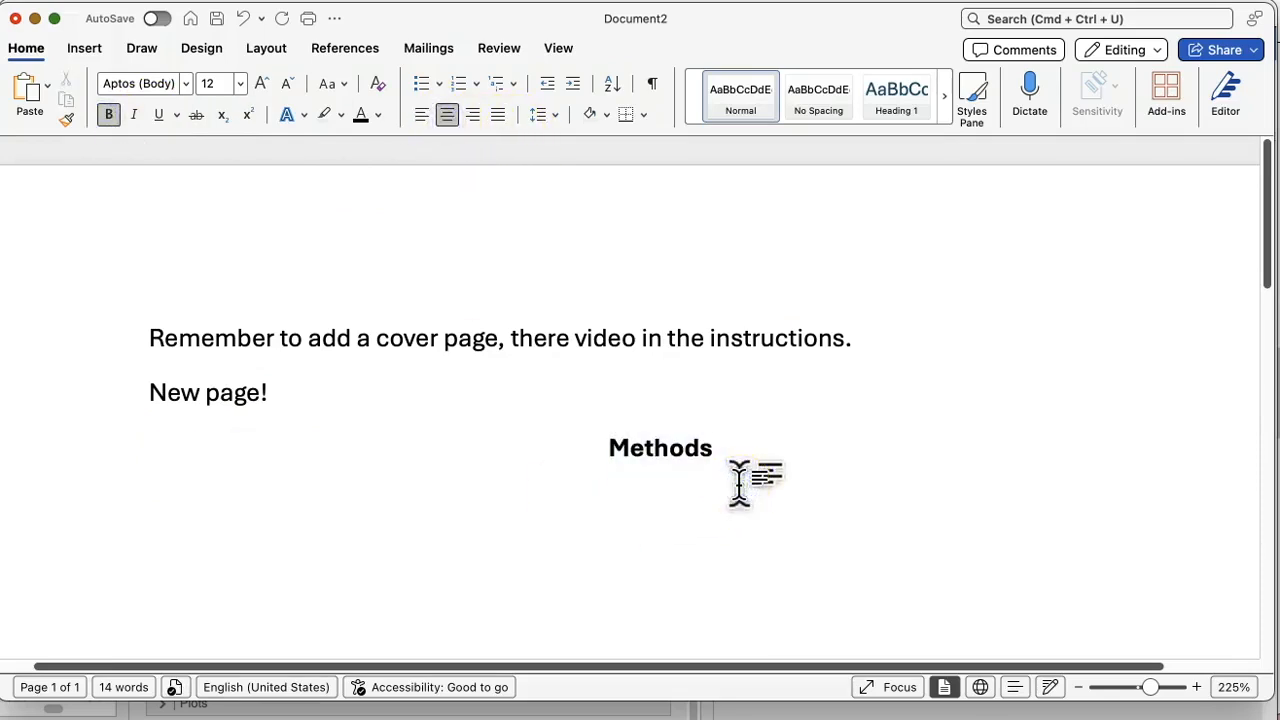
# Step: Add the second-level heading "Participants" below Methods, bold and left-aligned
pyautogui.press('Return')
pyautogui.write('P')
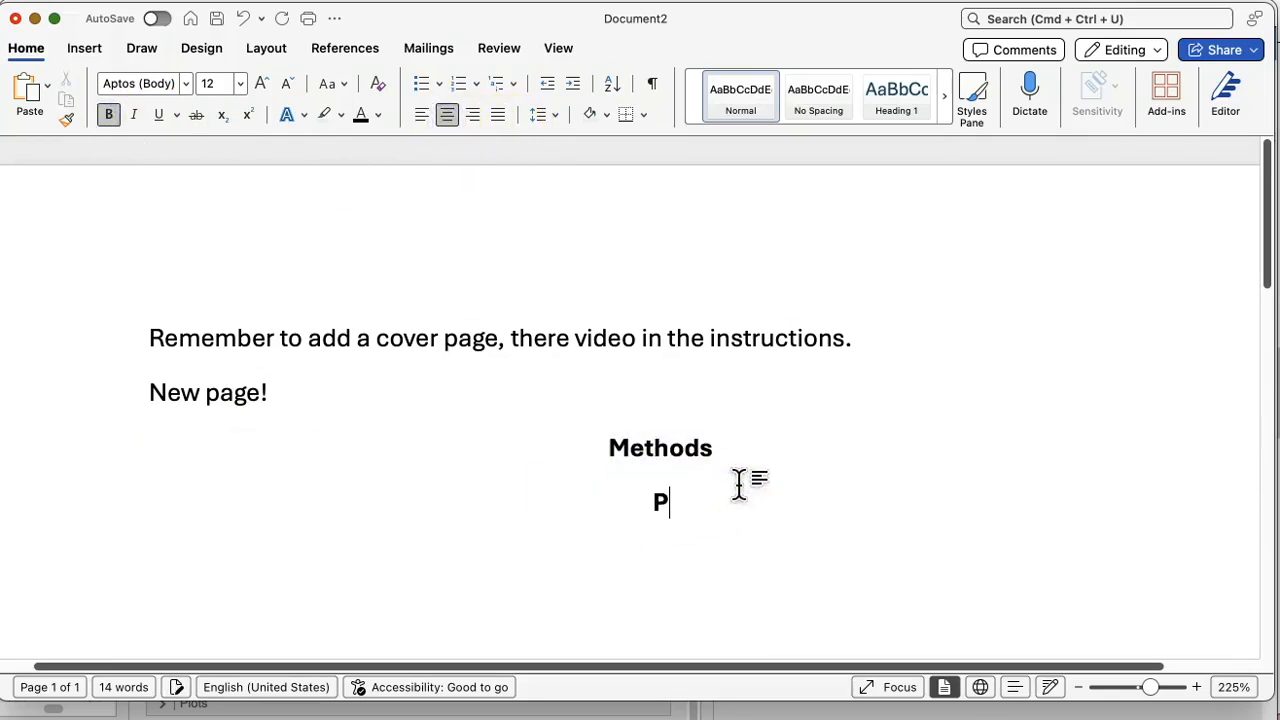
pyautogui.write('articipants')
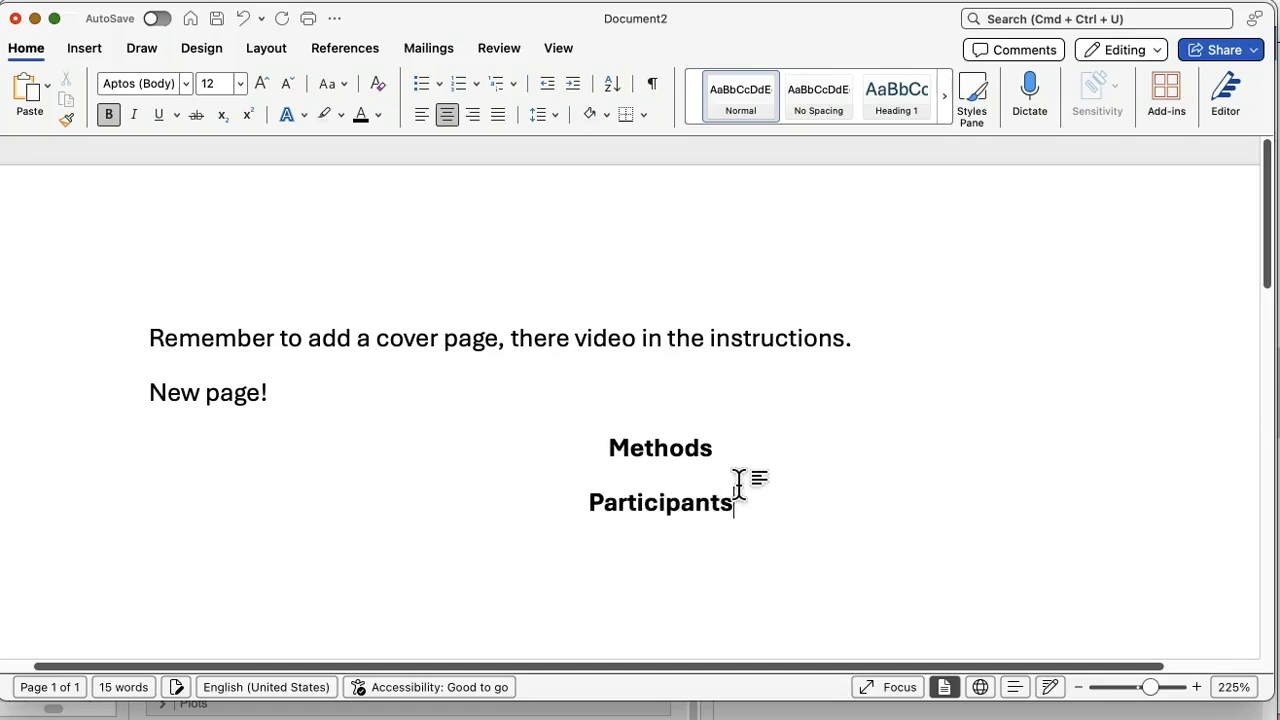
pyautogui.click(421, 116)
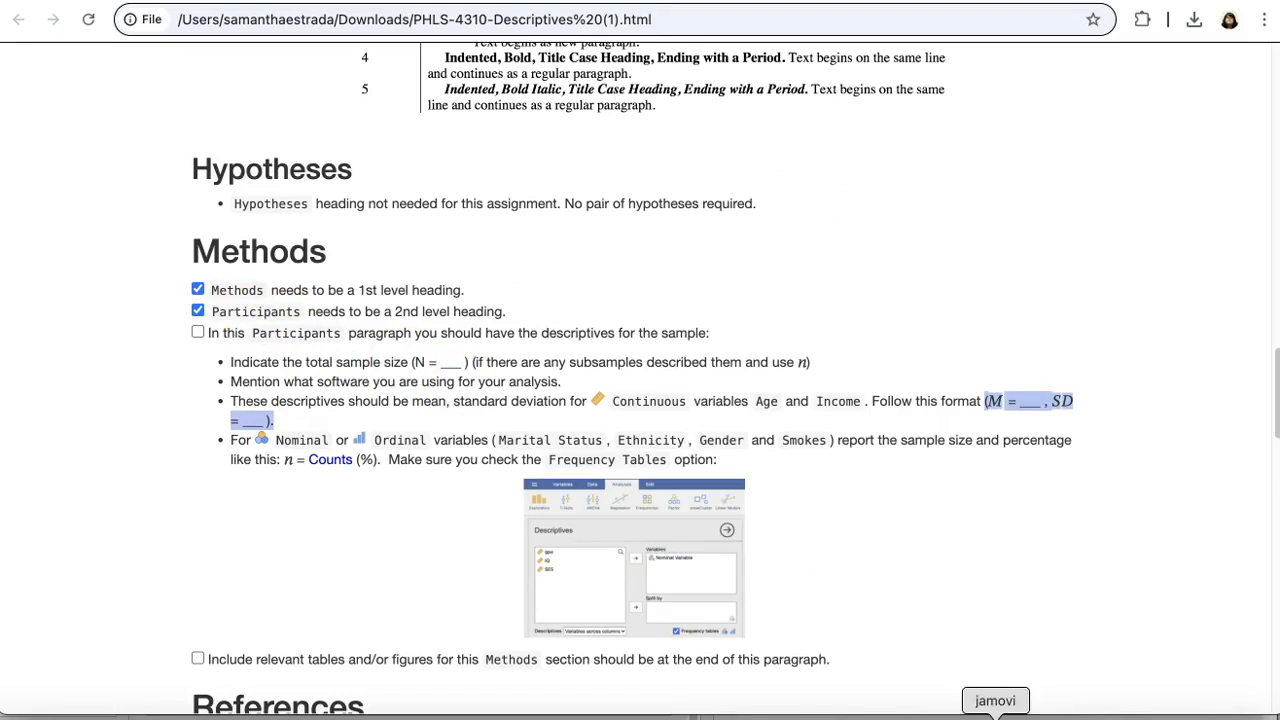
# Step: Back in the Word document, paste the copied descriptives table a few blank lines below the Participants heading
pyautogui.click(820, 714)
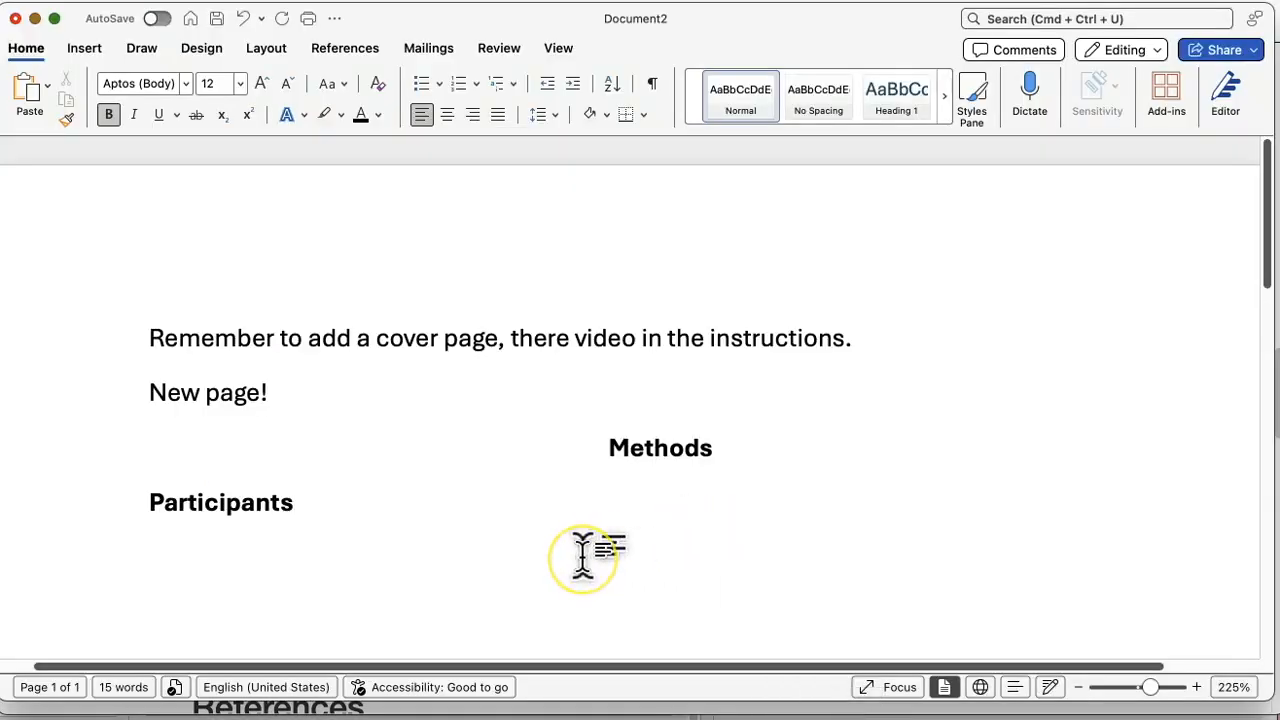
pyautogui.scroll(-3, 583, 555)
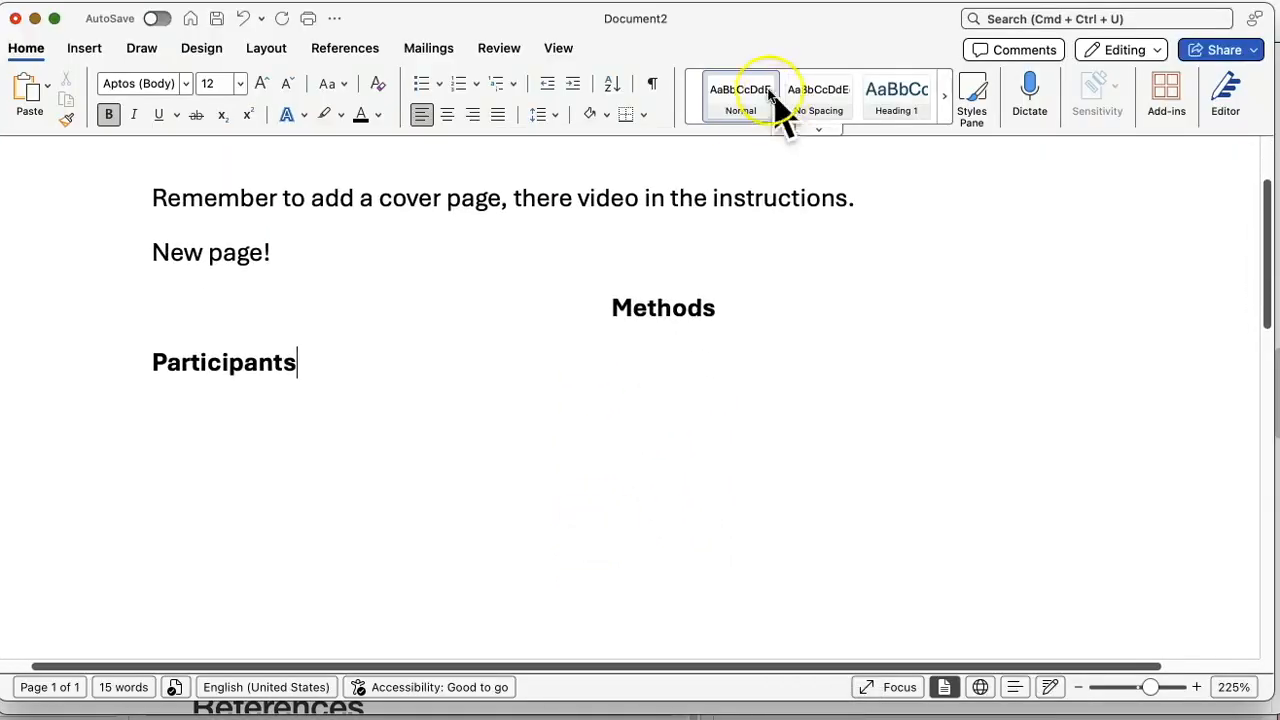
pyautogui.click(409, 494)
pyautogui.press('Return')
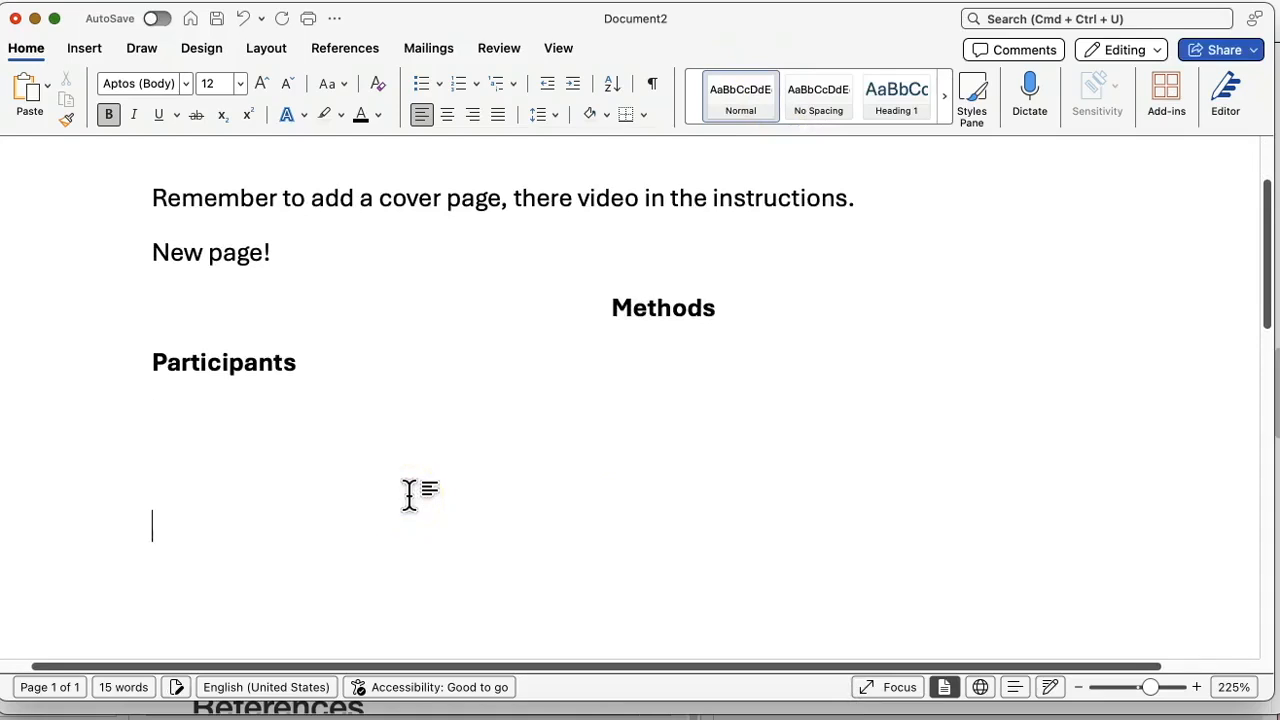
pyautogui.write('Descriptives \tAge\tIncome N\t1507\t1507 Mean\t24.6\t41136 Standard deviation\t2.90\t29271')
pyautogui.scroll(3, 409, 491)
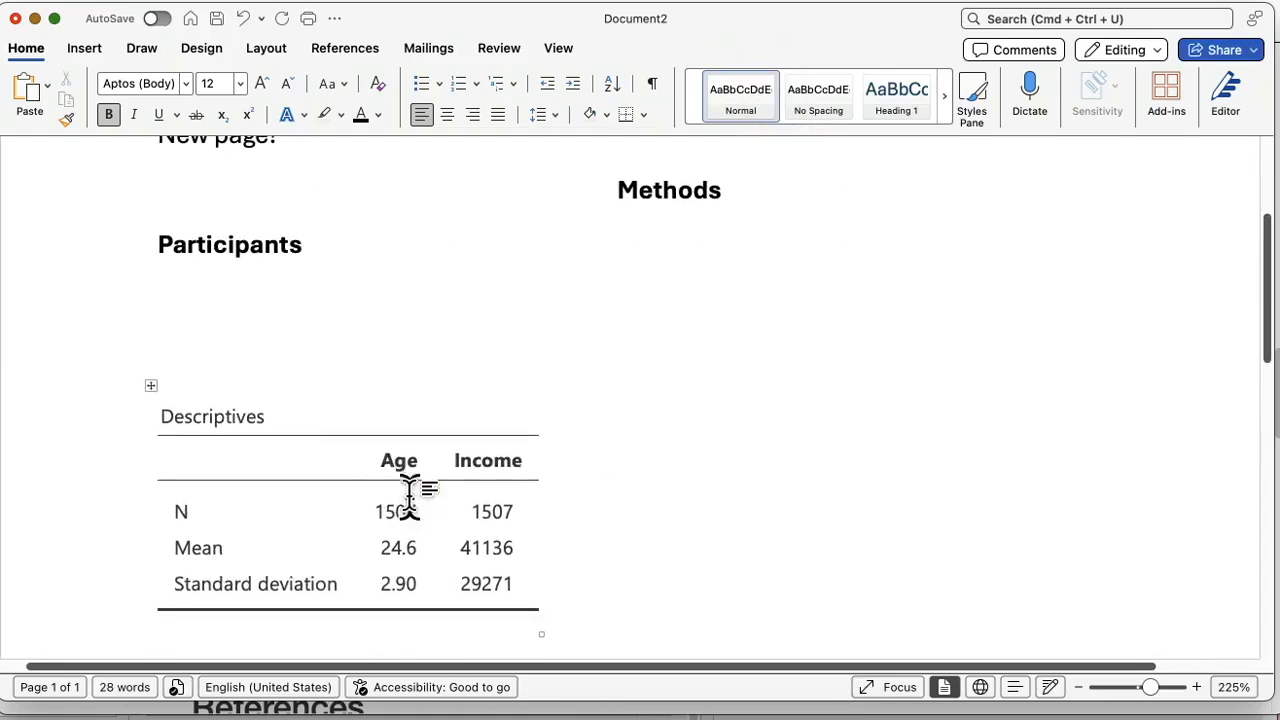
# Step: Start an indented paragraph without bold directly under the Participants heading
pyautogui.click(306, 274)
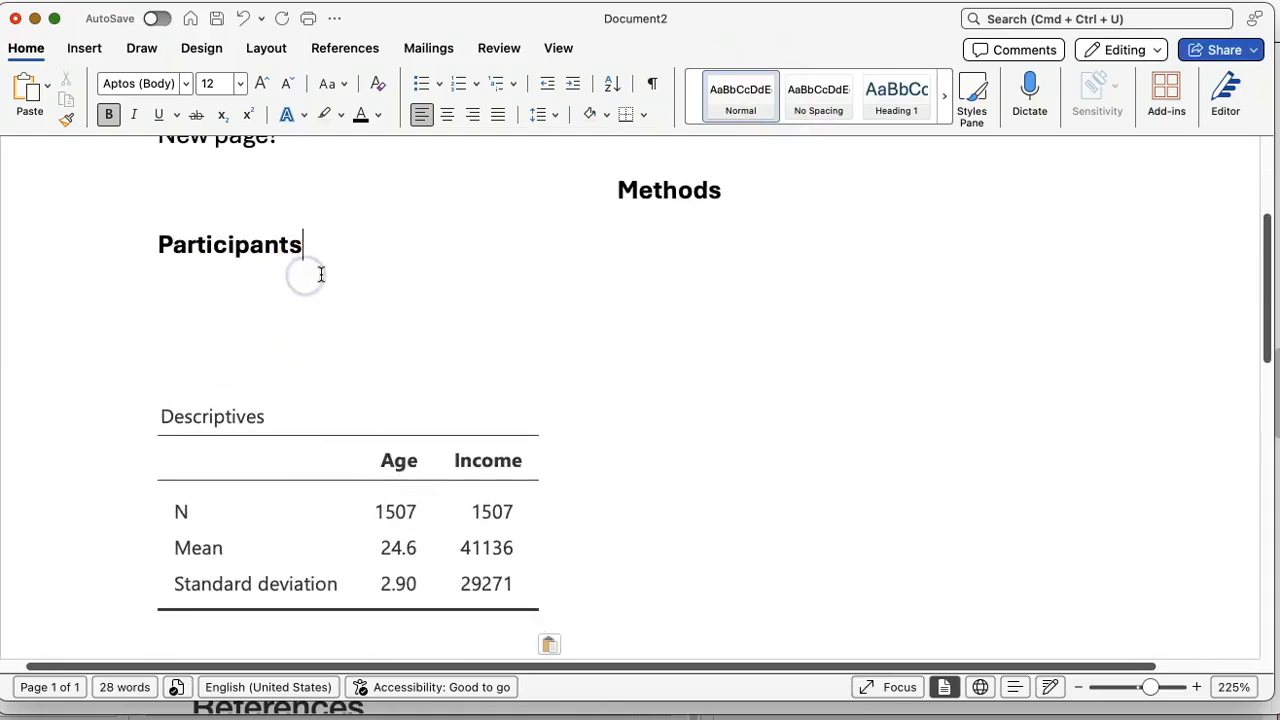
pyautogui.press('Return')
pyautogui.write('An')
pyautogui.press('BackSpace')
pyautogui.press('BackSpace')
pyautogui.click(108, 114)
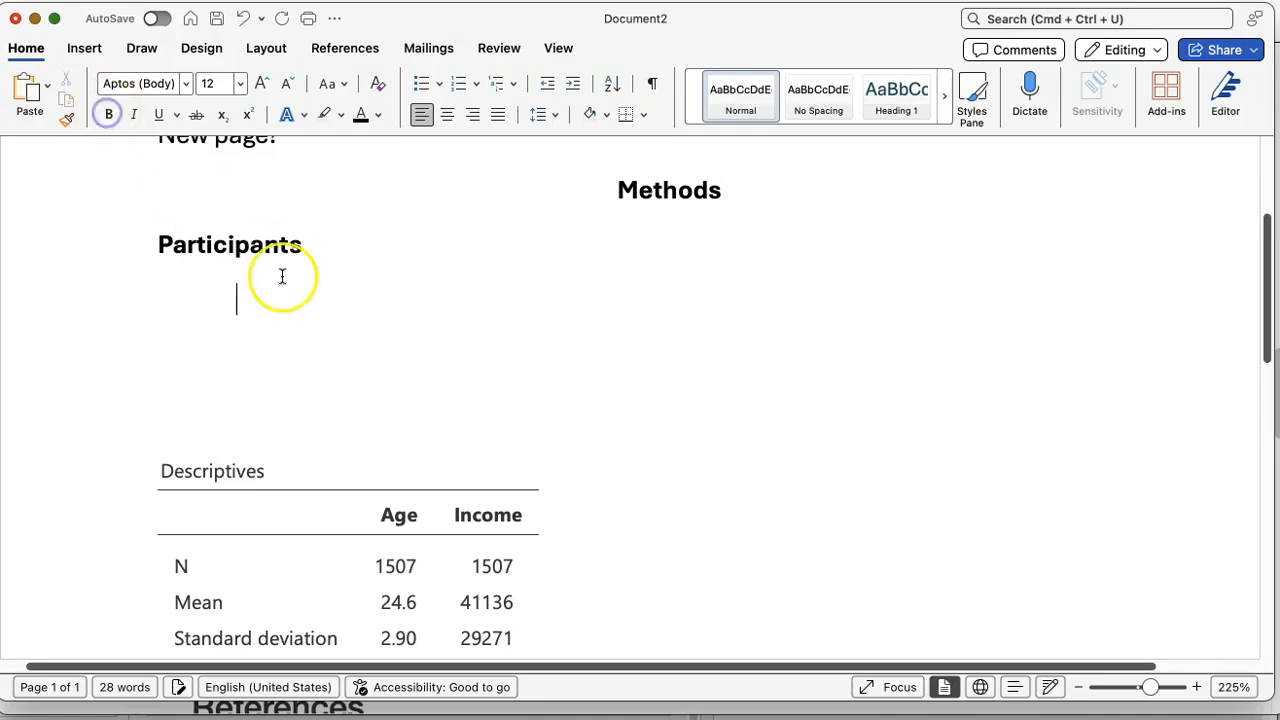
# Step: Write "All analyses were conducted in the statistical software called jamovi ( )" in the Participants paragraph, leaving the parentheses empty
pyautogui.write('All analyses were ')
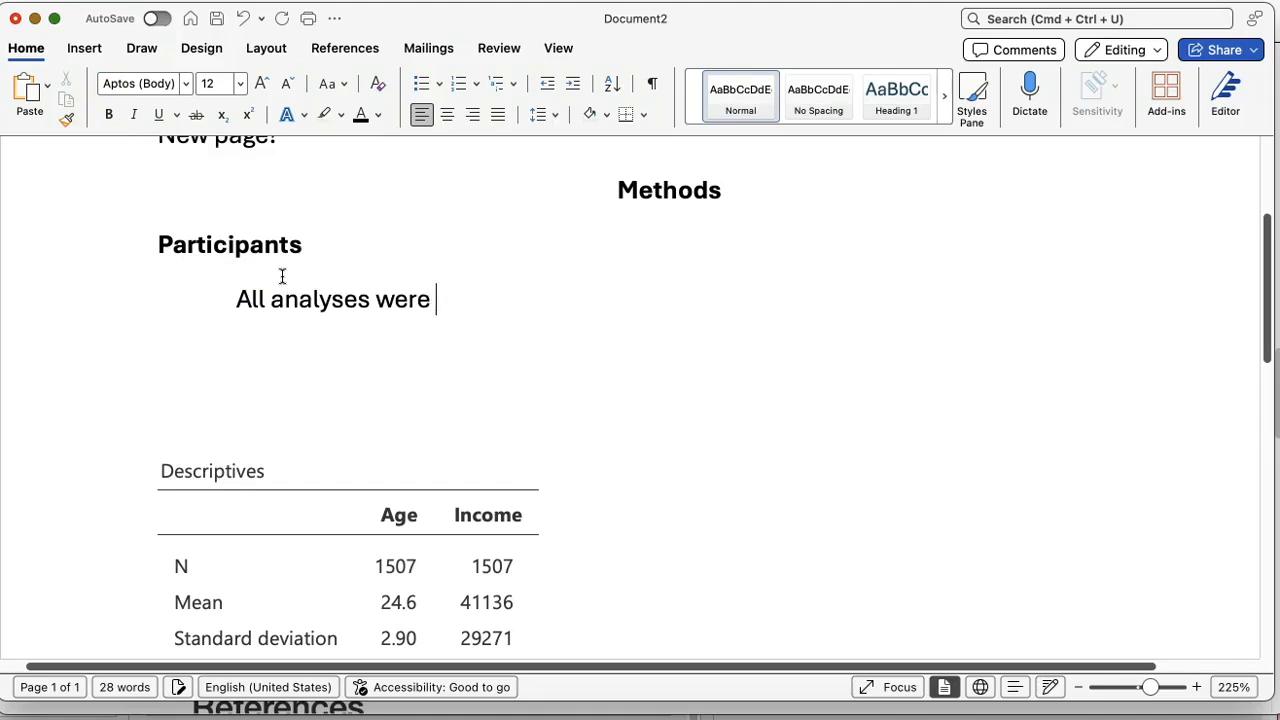
pyautogui.write('conducted ')
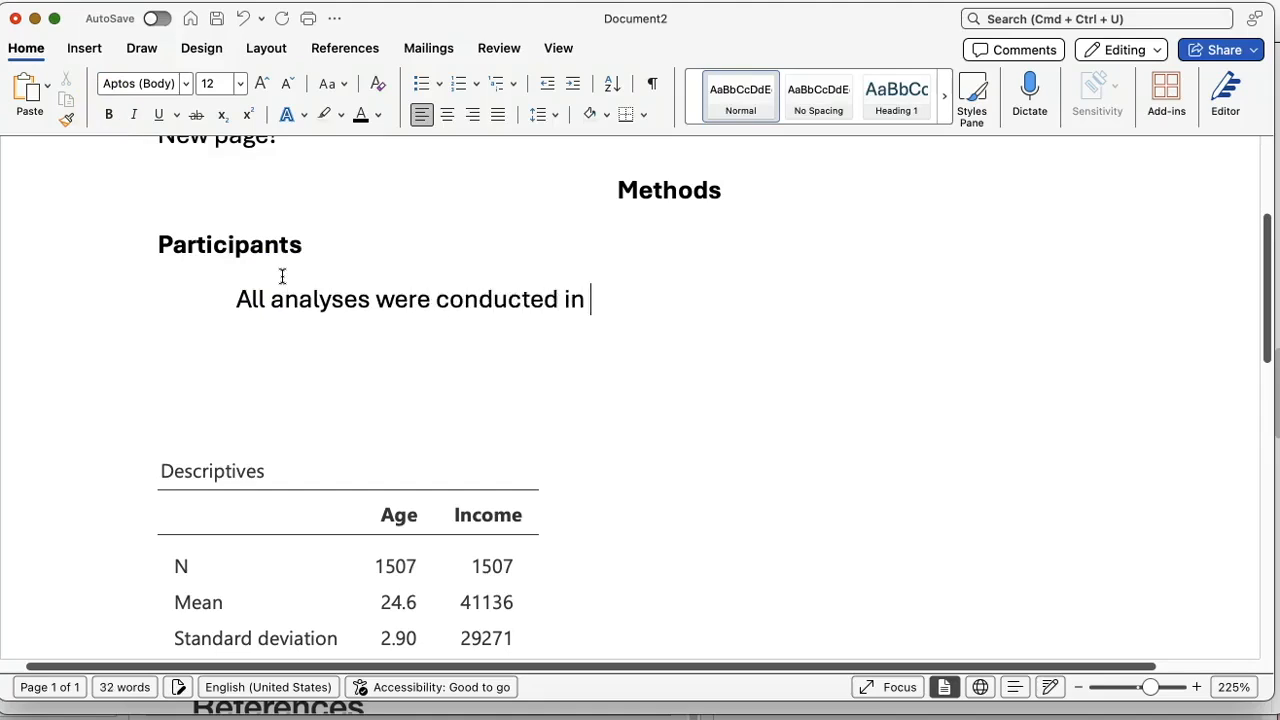
pyautogui.write('in the statisti')
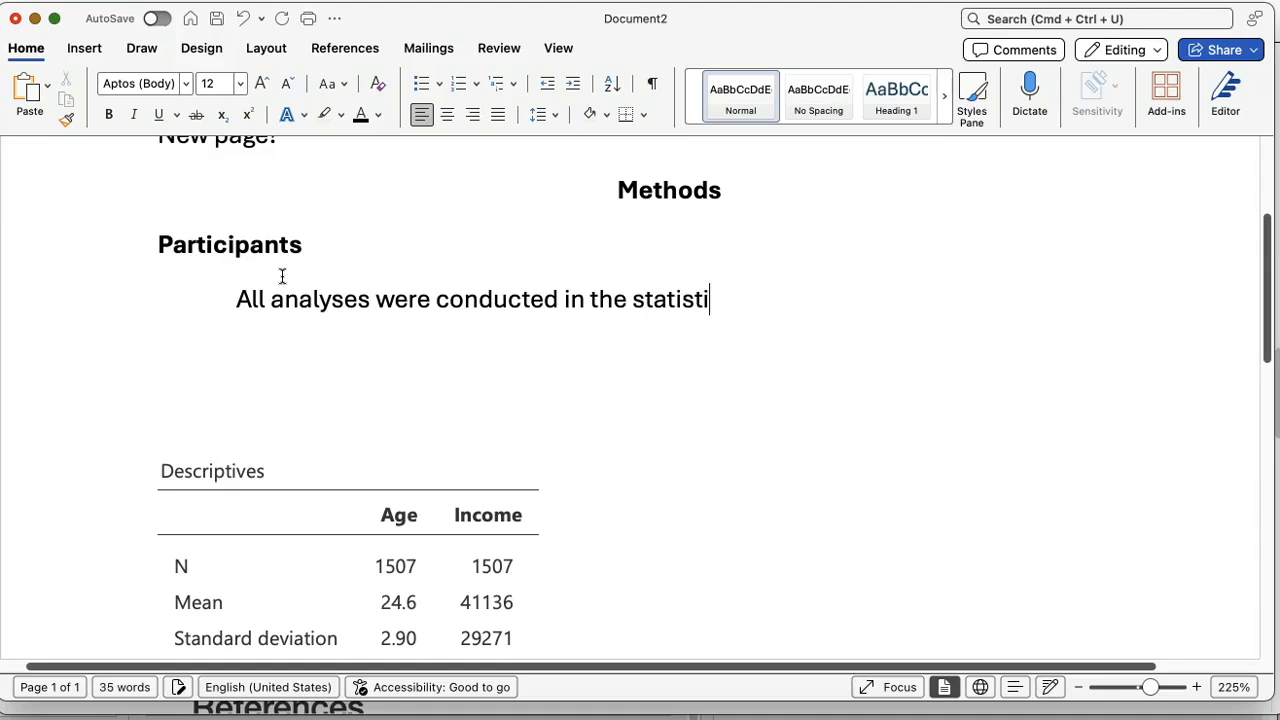
pyautogui.write('cal software ca')
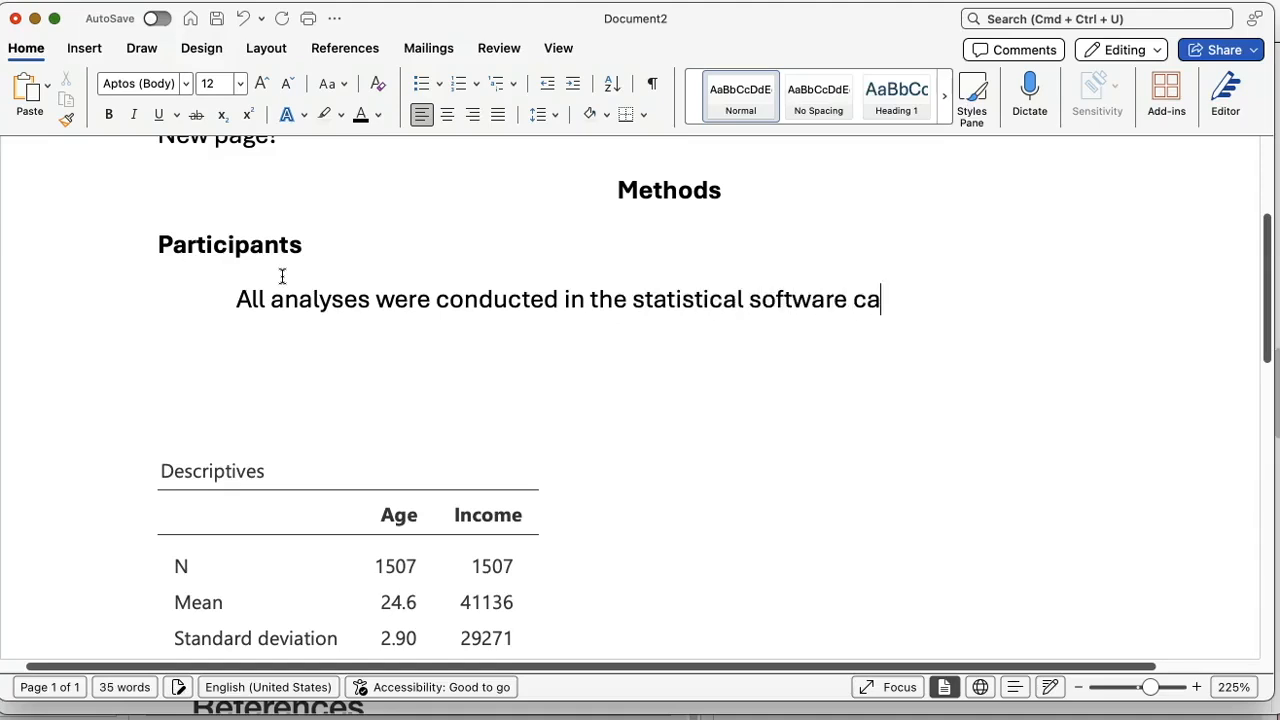
pyautogui.write('lled jamovi')
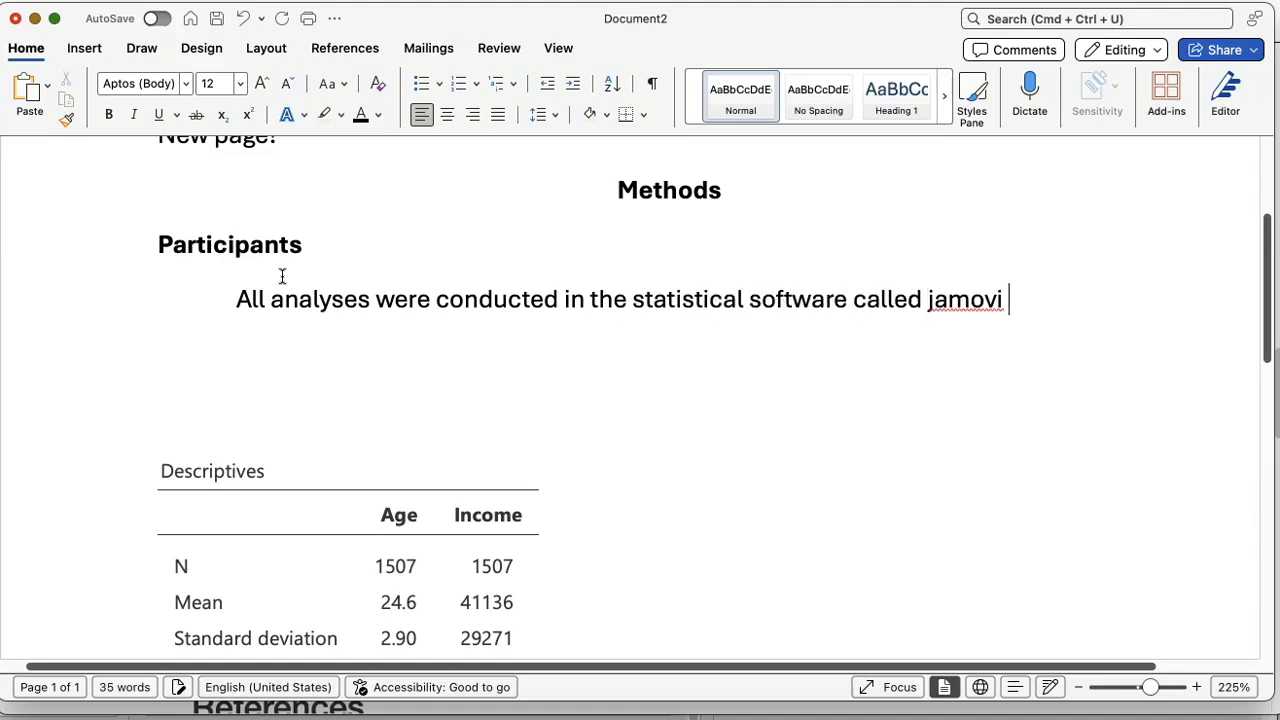
pyautogui.write(' ( )')
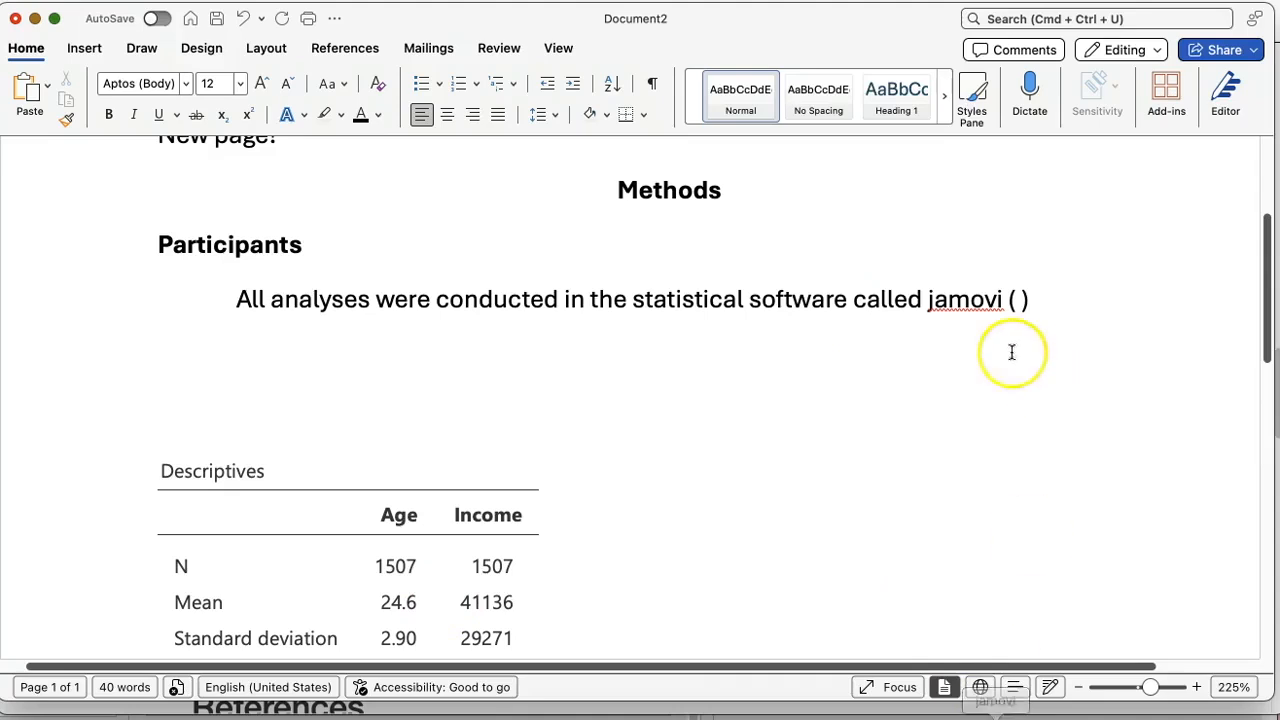
# Step: Switch to jamovi, check that references are set to Visible, and look up the jamovi version in the References below the results
pyautogui.moveTo(924, 310); pyautogui.dragTo(1030, 318)
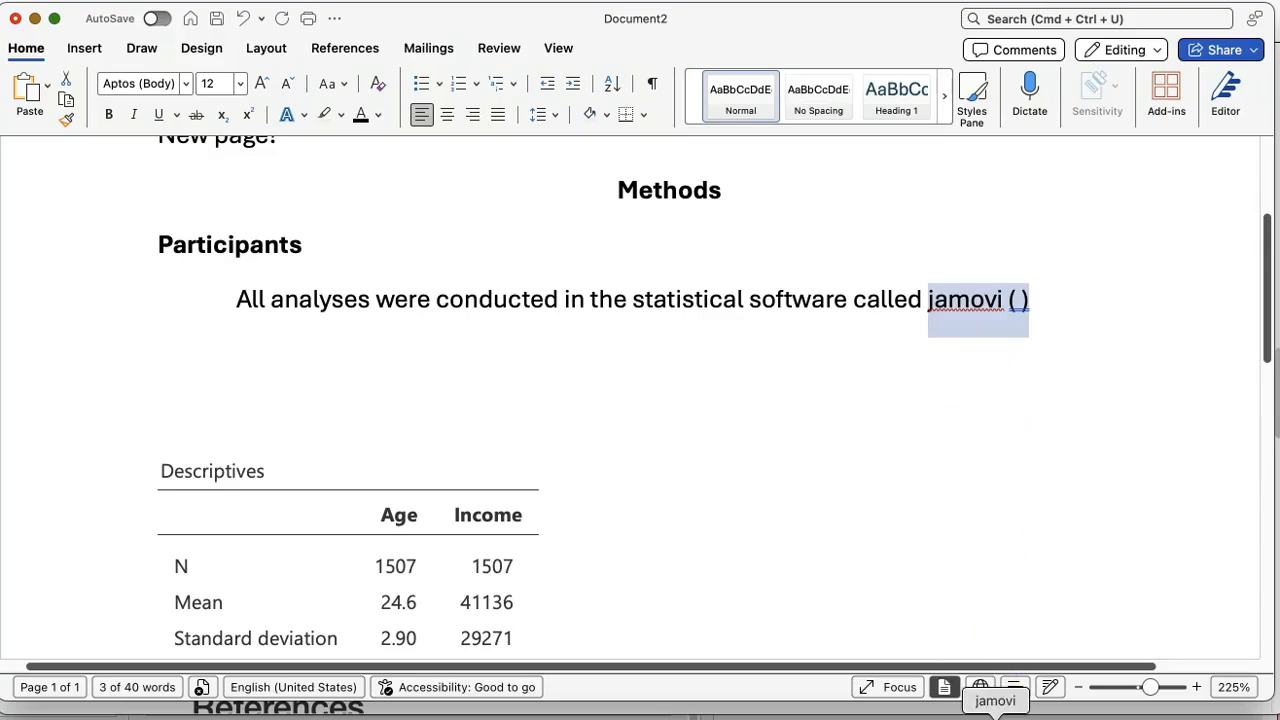
pyautogui.click(995, 714)
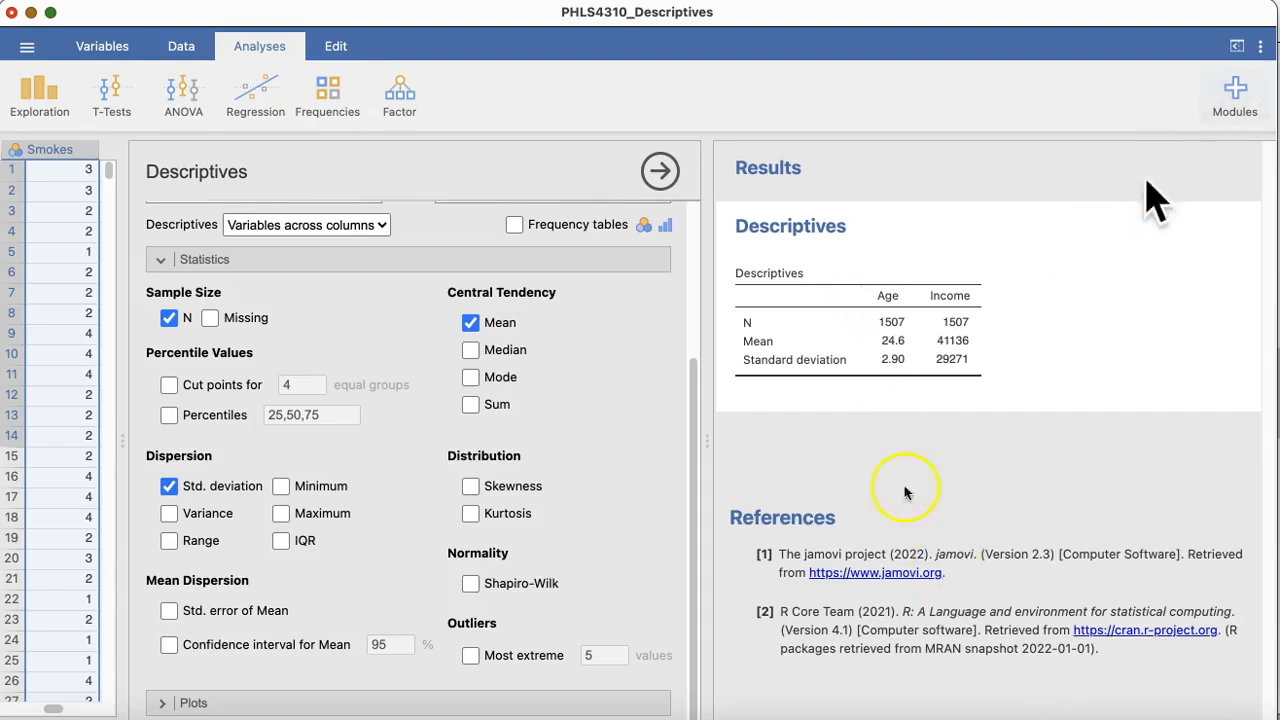
pyautogui.click(1261, 48)
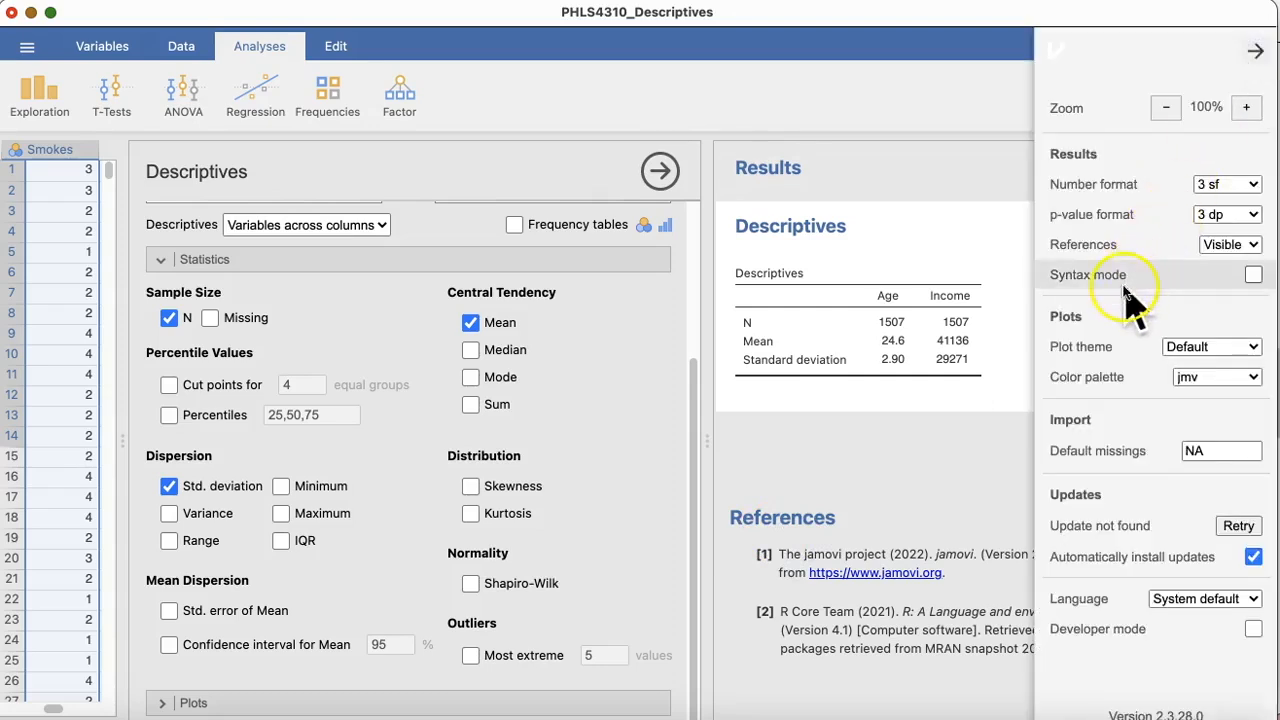
pyautogui.click(1240, 250)
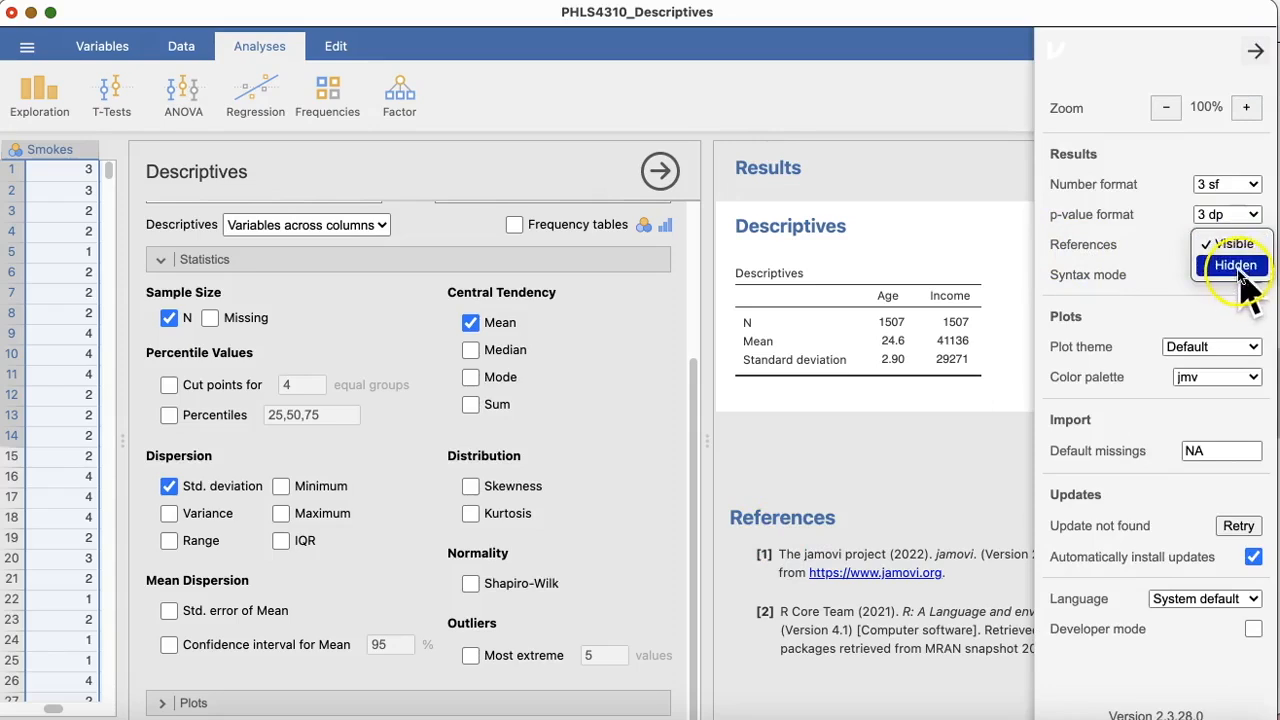
pyautogui.click(1228, 247)
pyautogui.click(878, 556)
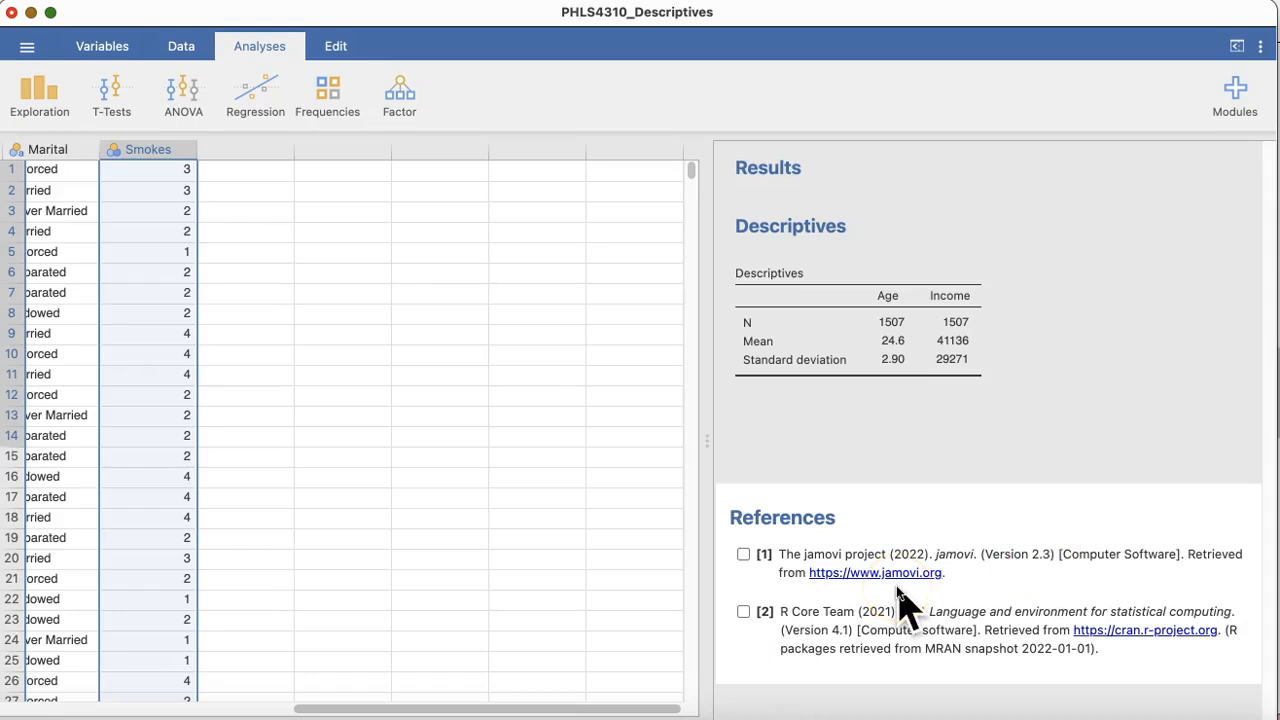
# Step: Back in the Word document, fill the empty parentheses after "jamovi" in the Participants paragraph with "Version 2.3"
pyautogui.click(823, 713)
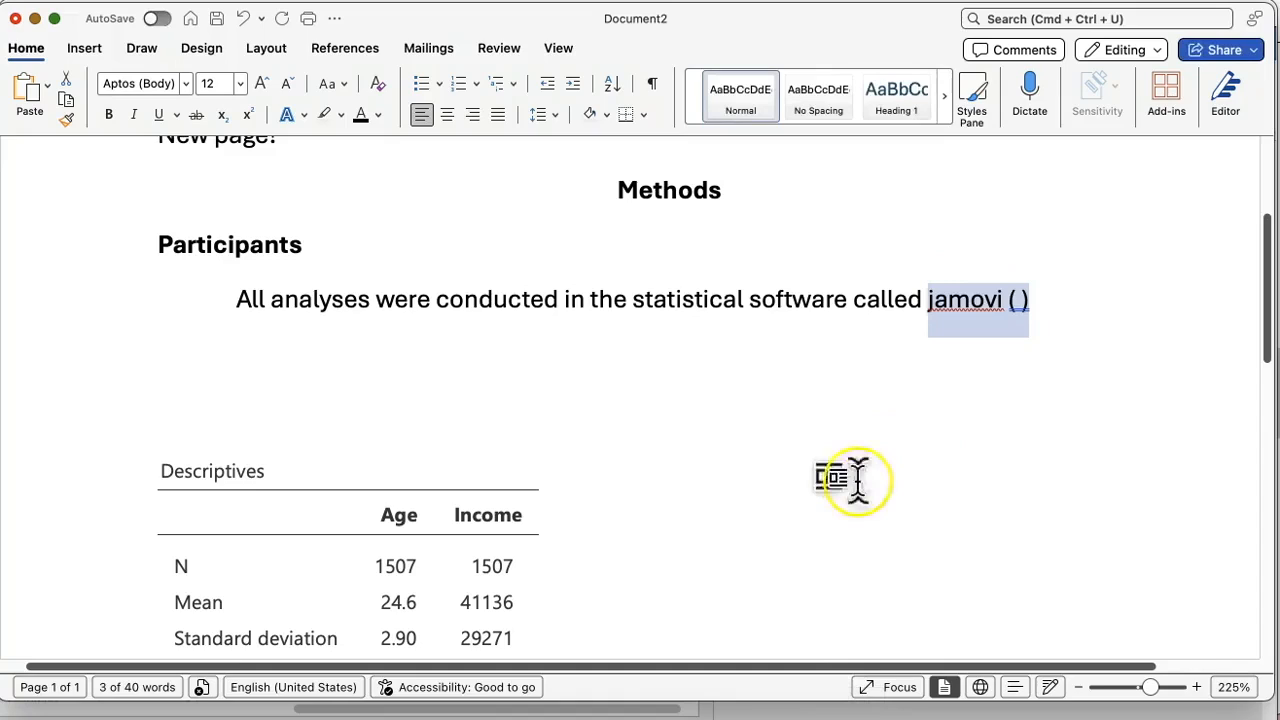
pyautogui.click(1008, 305)
pyautogui.click(1020, 310)
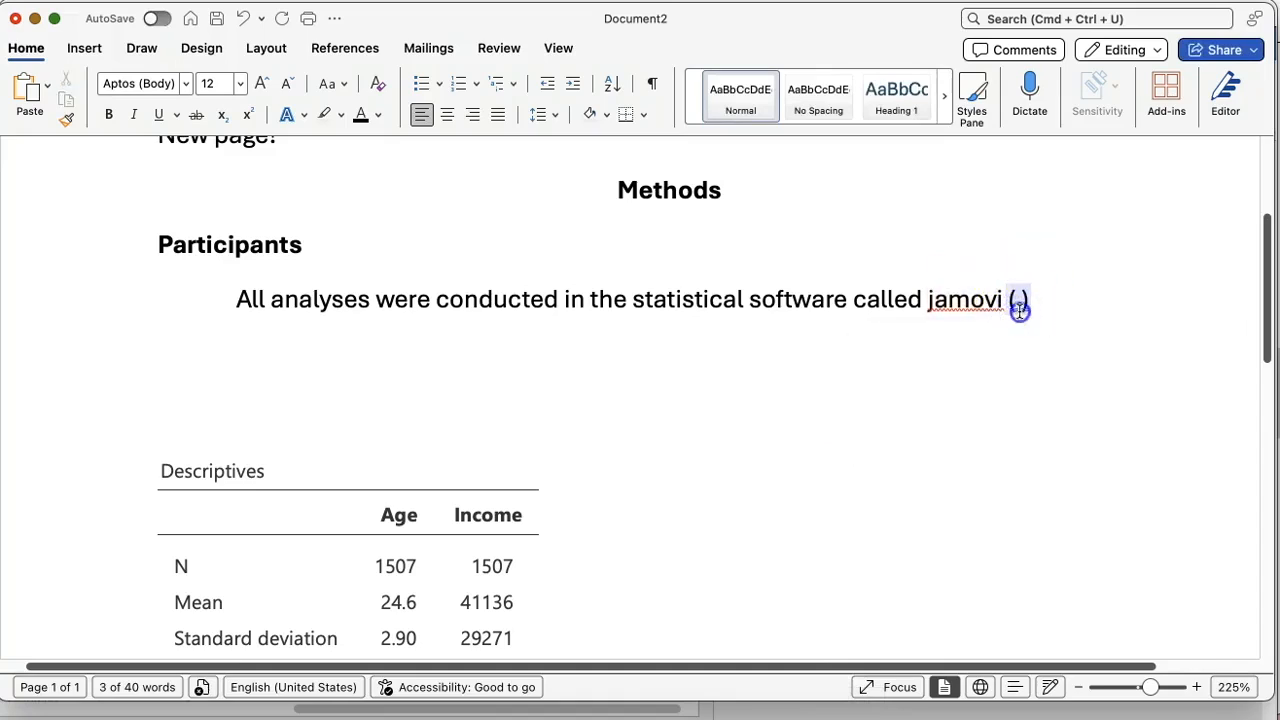
pyautogui.press('BackSpace')
pyautogui.write('Version 2.3')
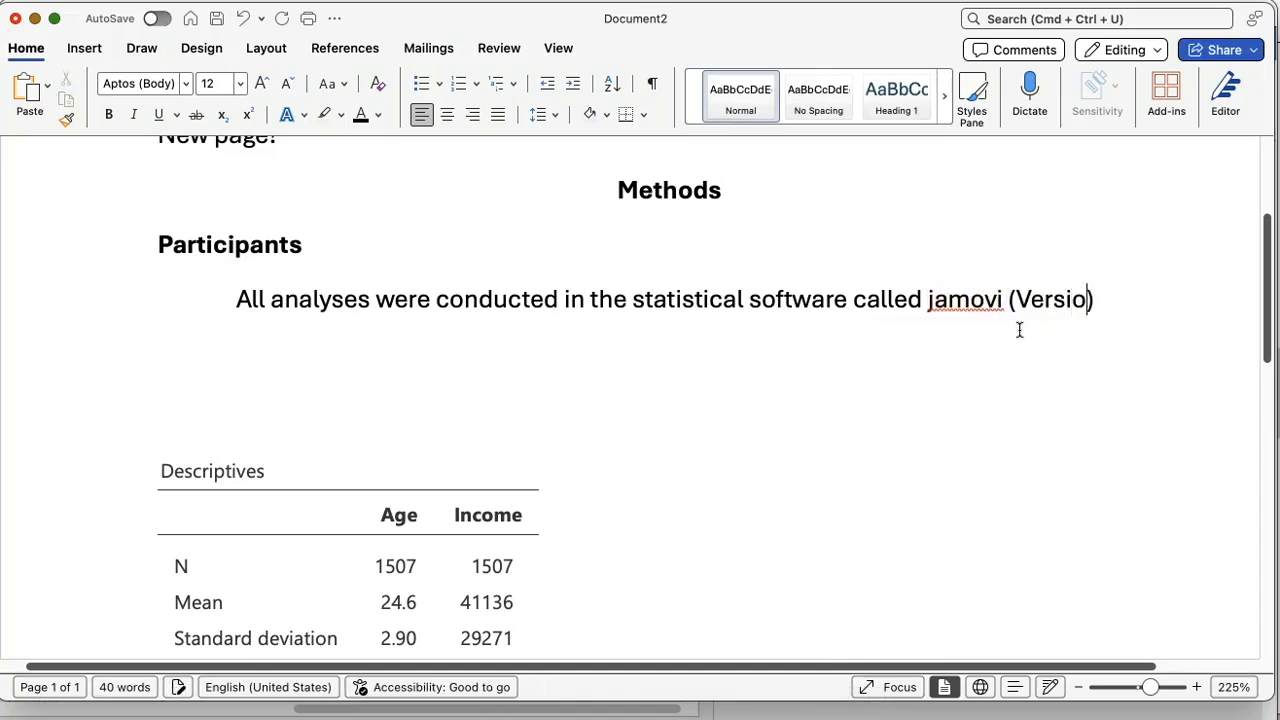
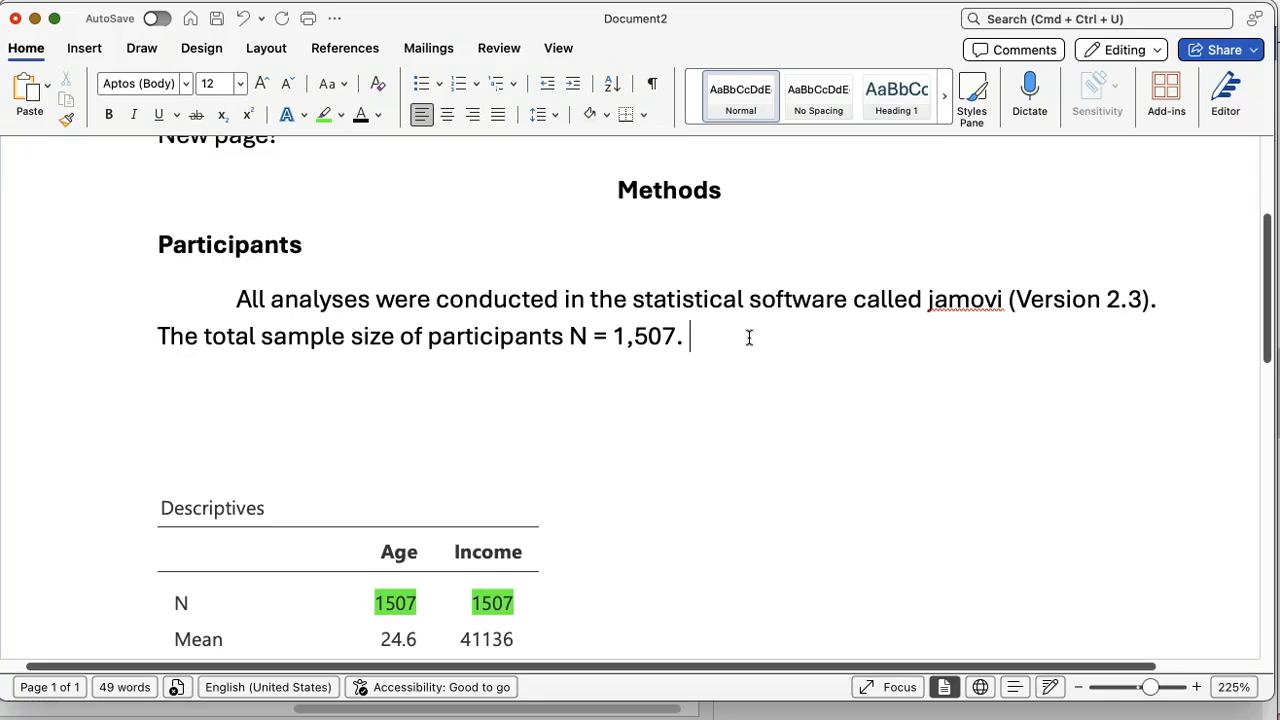
# Step: Continue the Participants paragraph with "The age of the participants was 24.6 (SD = 2.90", leaving the parenthesis open
pyautogui.press('BackSpace')
pyautogui.write('he age o')
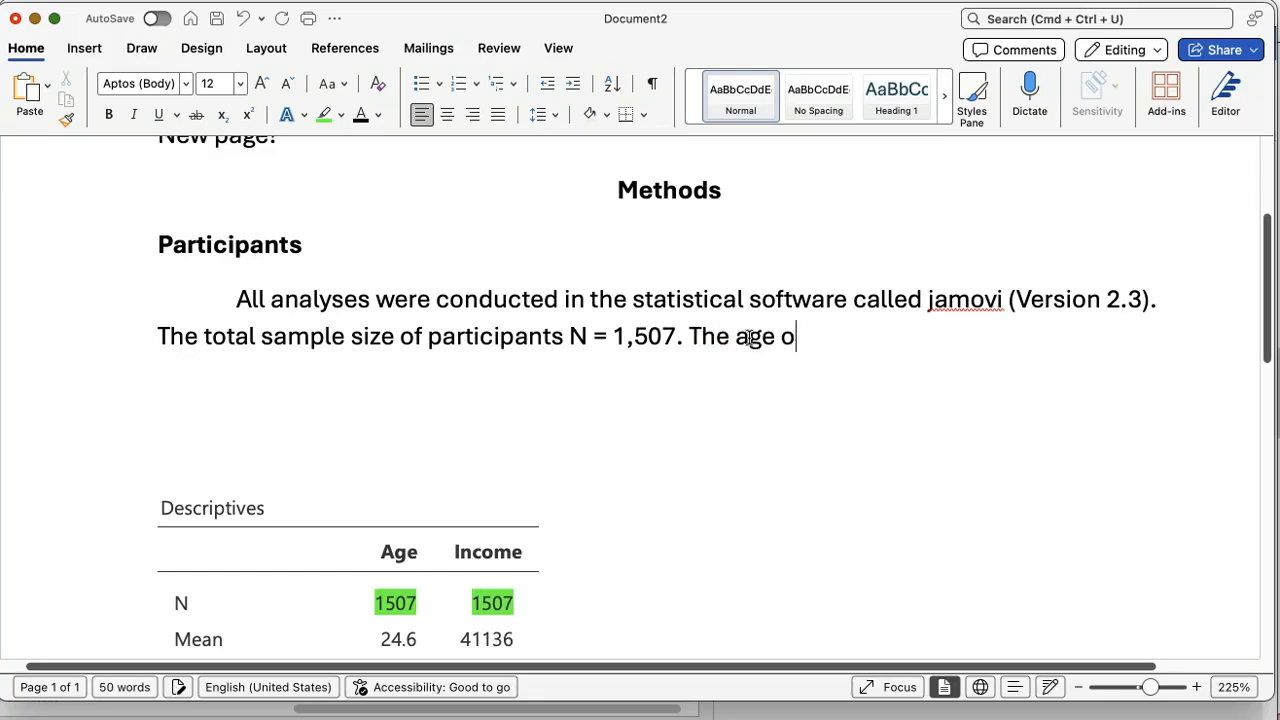
pyautogui.write('f the part')
pyautogui.write('ici')
pyautogui.press('BackSpace')
pyautogui.write('cipants was')
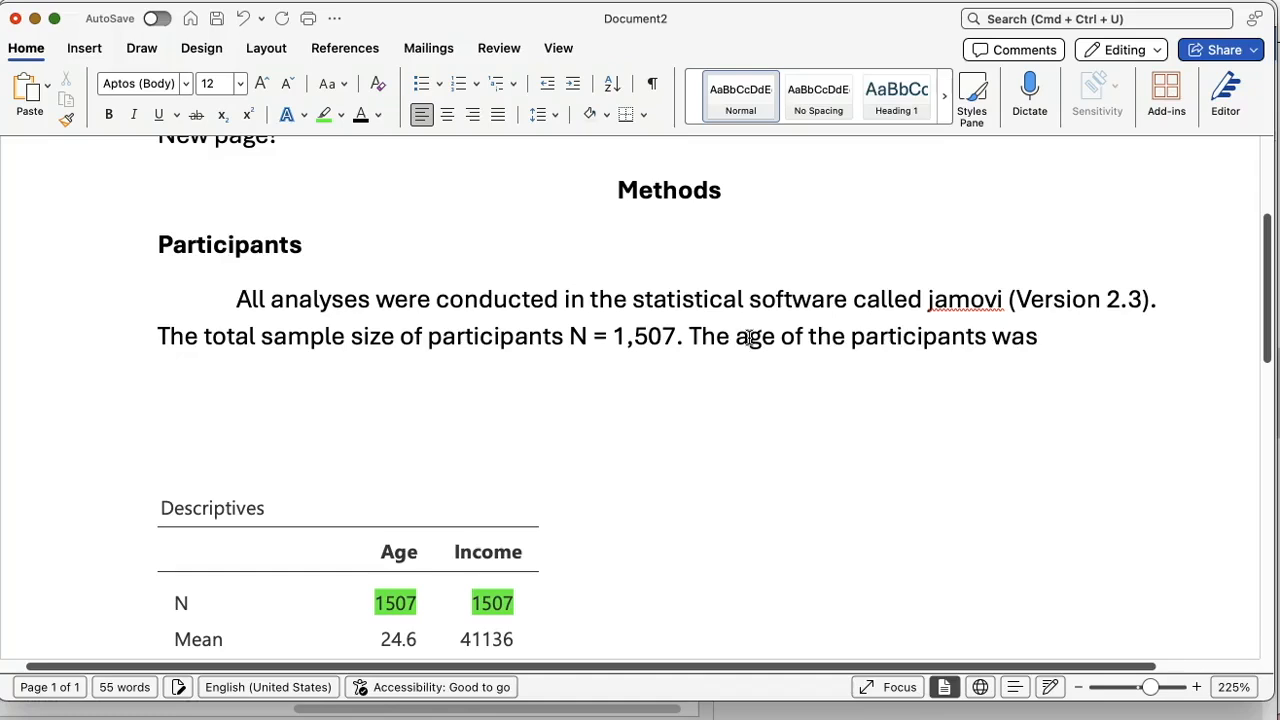
pyautogui.write(' 24.6 (SD =')
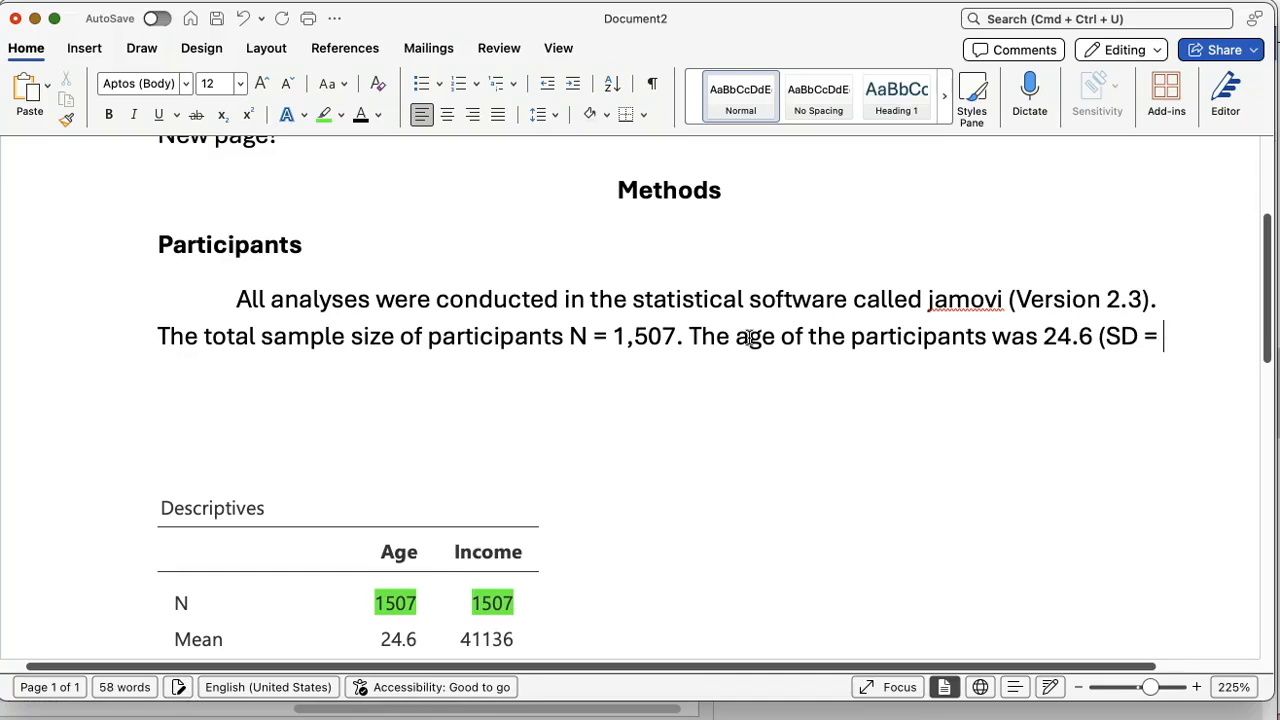
pyautogui.scroll(-2, 749, 337)
pyautogui.write('2.90')
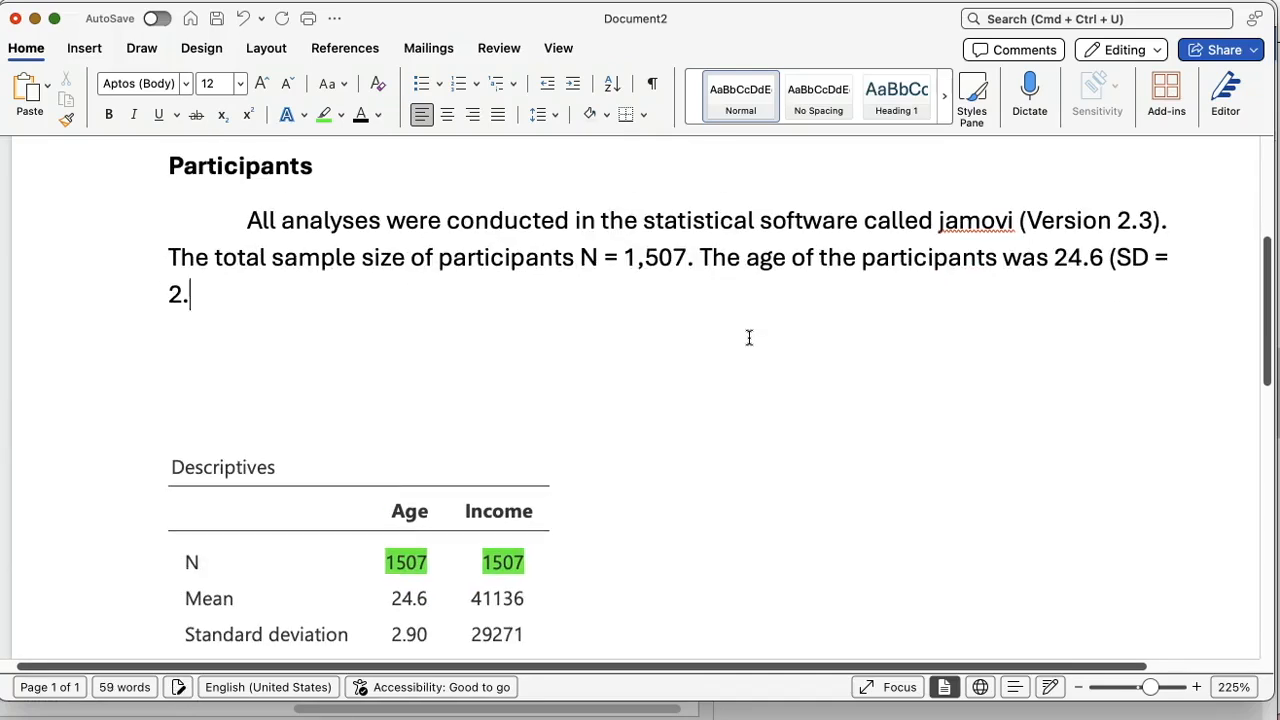
# Step: Highlight the mean and standard deviation of Age in the Descriptives table in pink
pyautogui.scroll(-1, 749, 337)
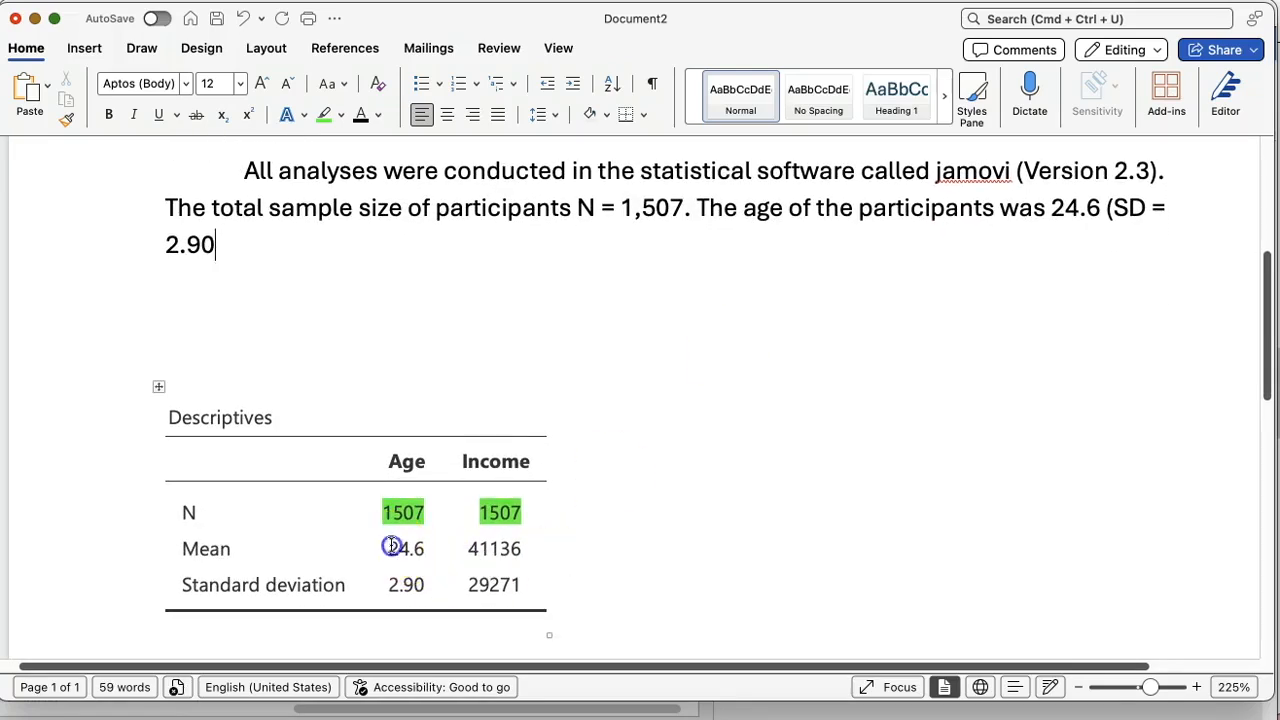
pyautogui.moveTo(394, 546); pyautogui.dragTo(411, 574)
pyautogui.click(343, 114)
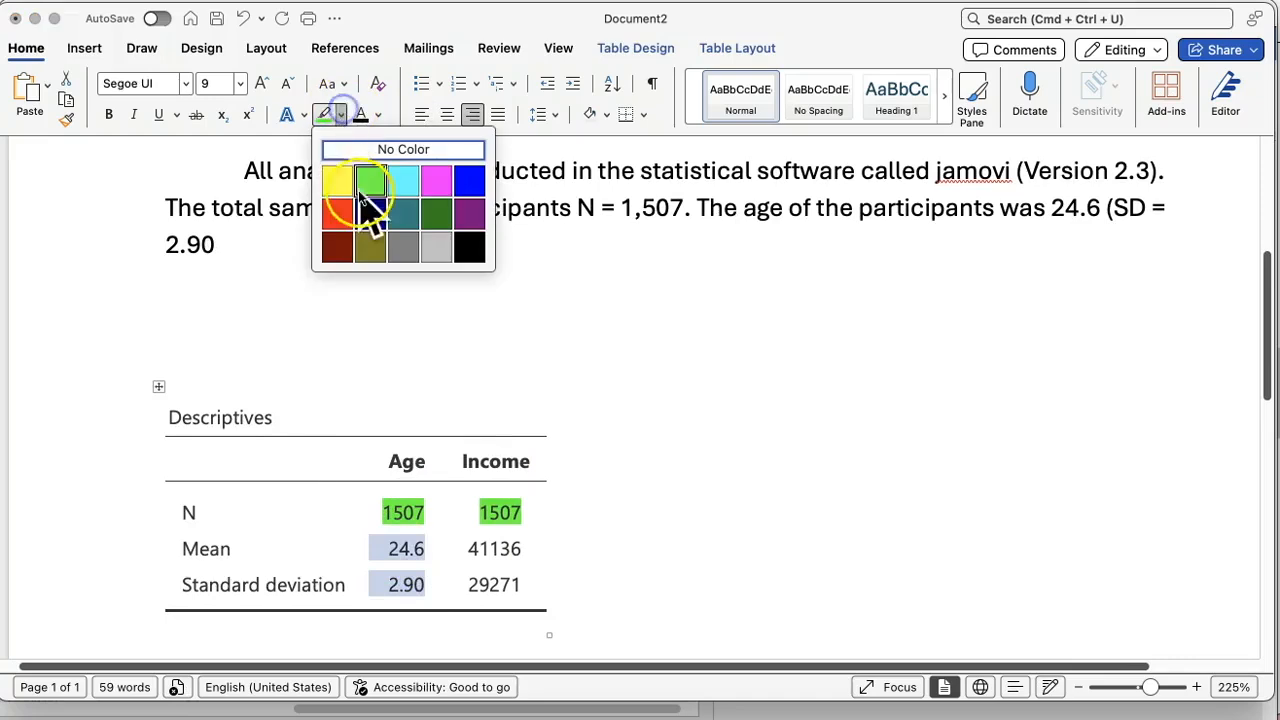
pyautogui.click(438, 178)
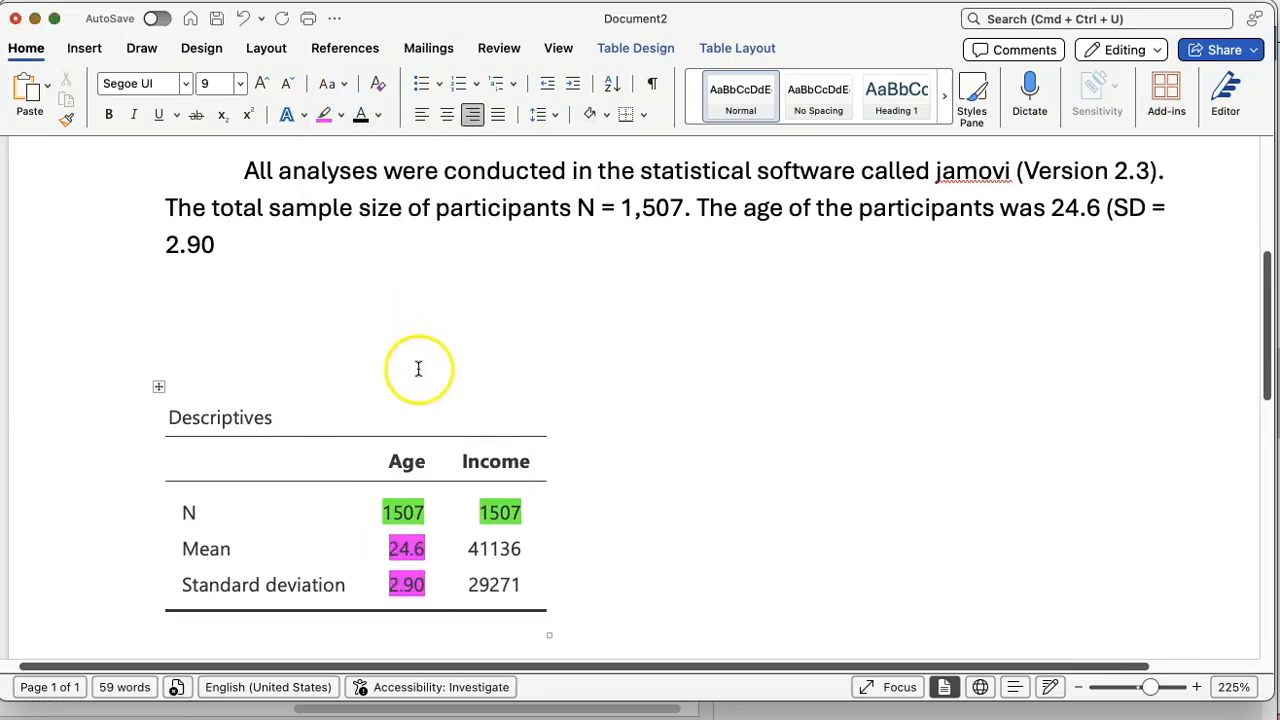
# Step: Close the parenthesis after 2.90, italicize SD in the age sentence and end the sentence with a period
pyautogui.click(221, 246)
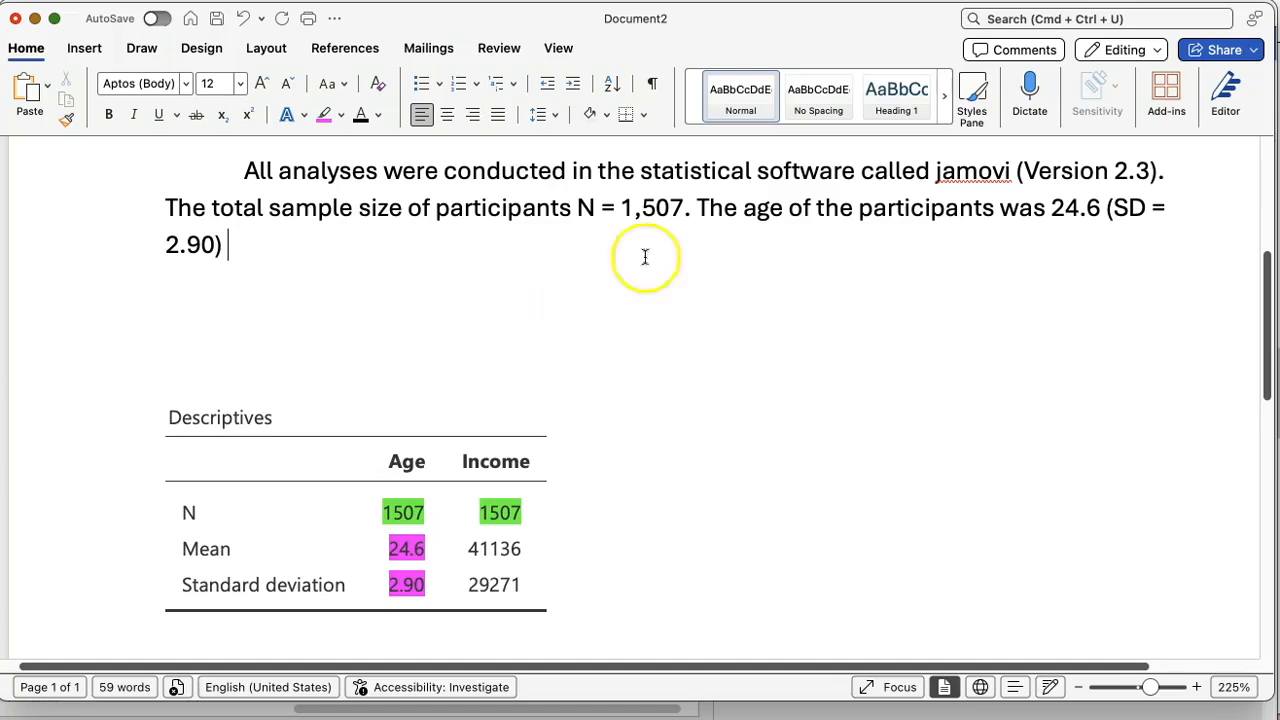
pyautogui.moveTo(1147, 205); pyautogui.dragTo(1116, 212)
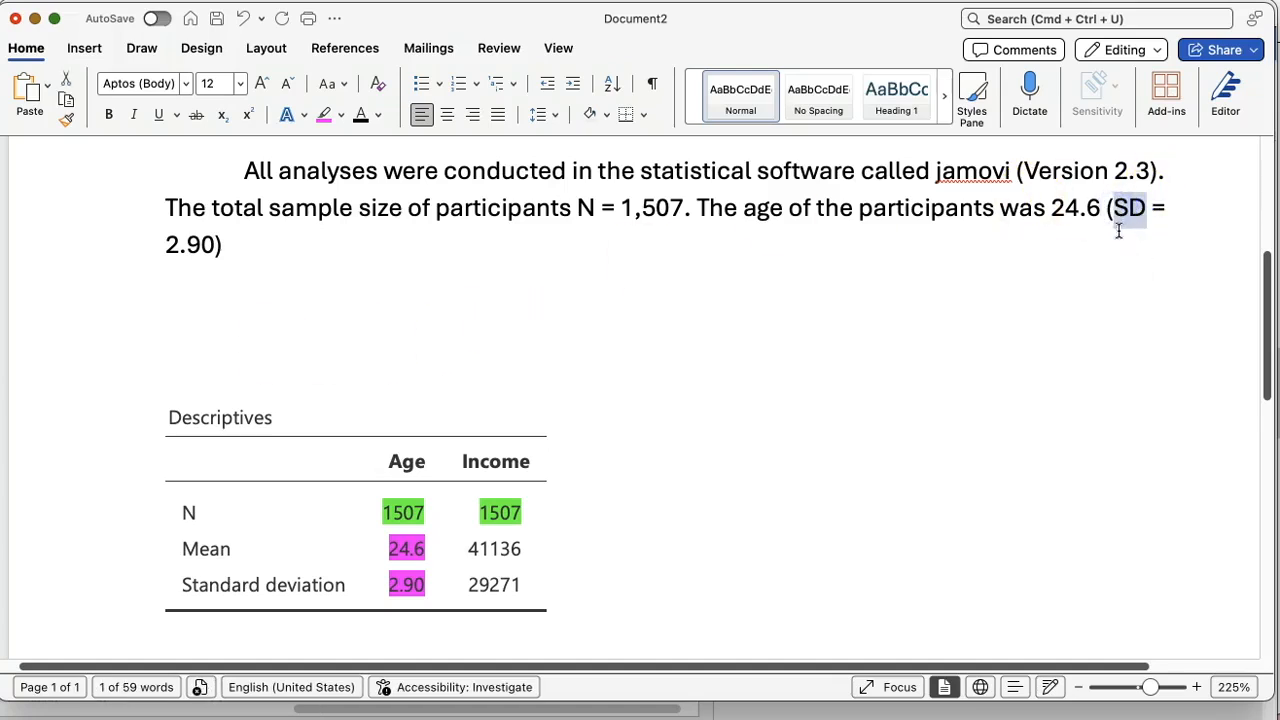
pyautogui.click(133, 114)
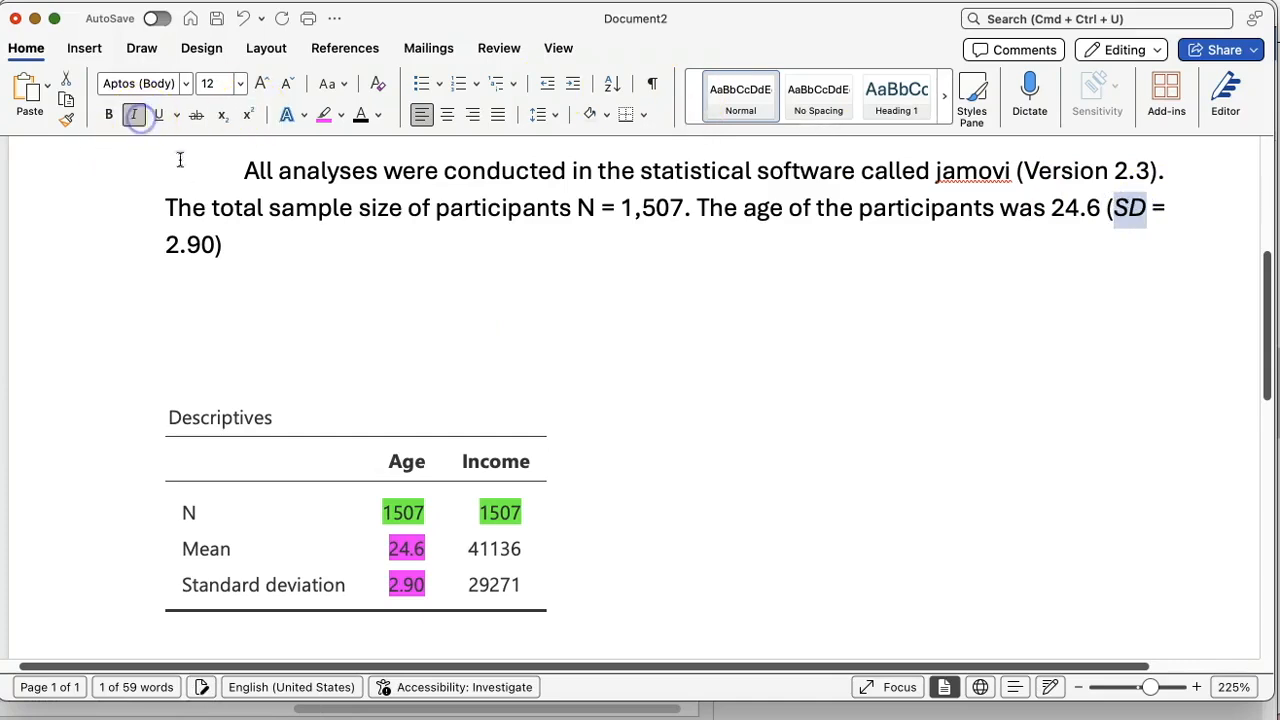
pyautogui.click(246, 251)
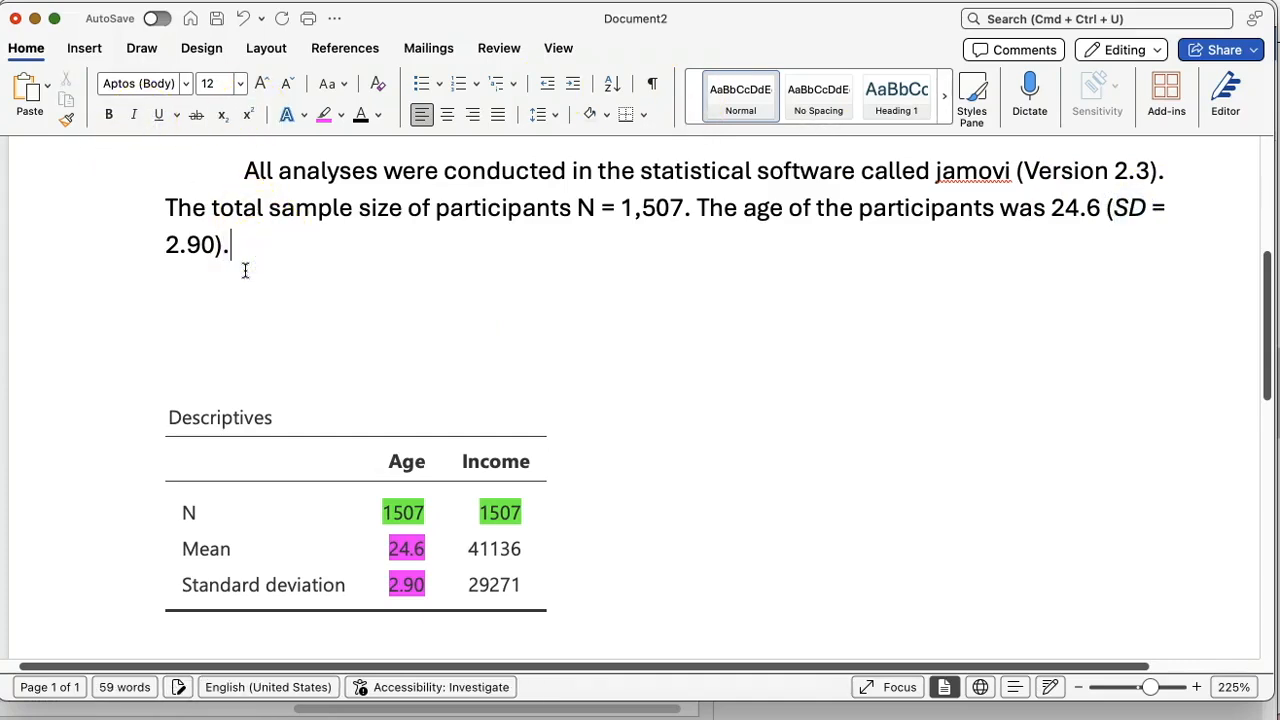
# Step: Add "The income for participants had a mean of 41,136 (SD = 29, 271" after the age sentence, leaving the parenthesis open
pyautogui.write('The income for participants was')
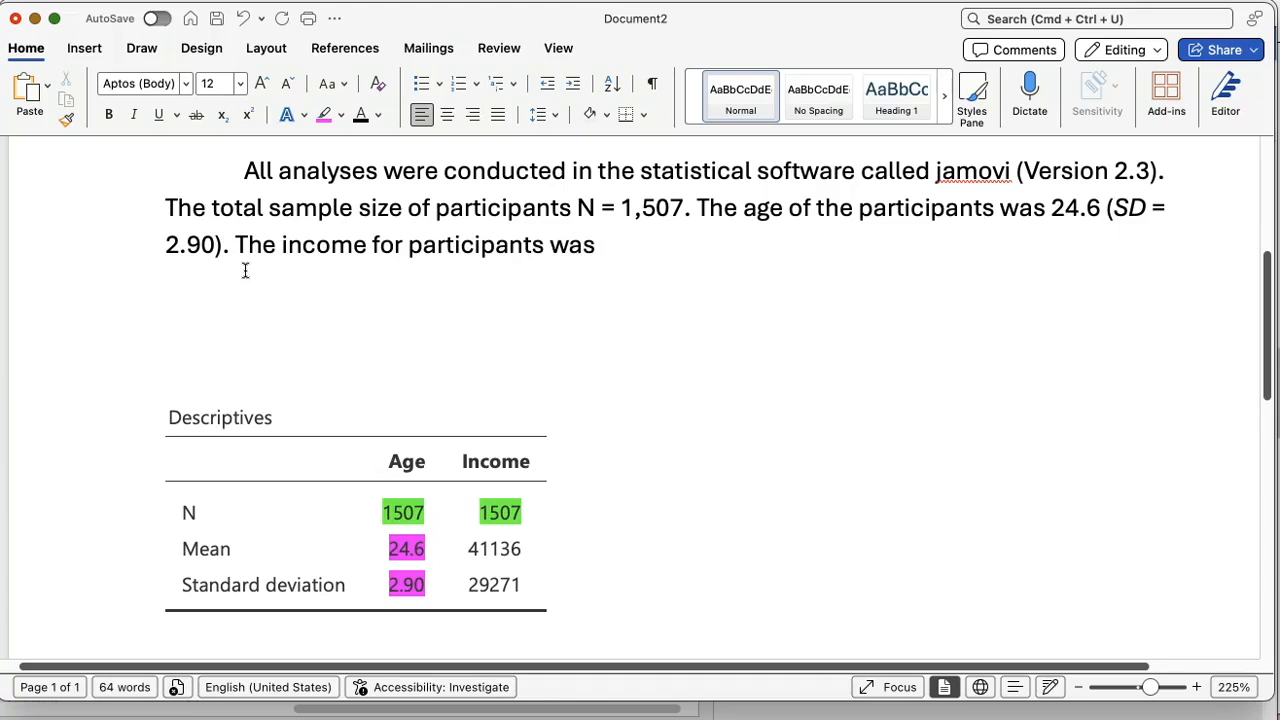
pyautogui.press('BackSpace')
pyautogui.press('BackSpace')
pyautogui.press('BackSpace')
pyautogui.press('BackSpace')
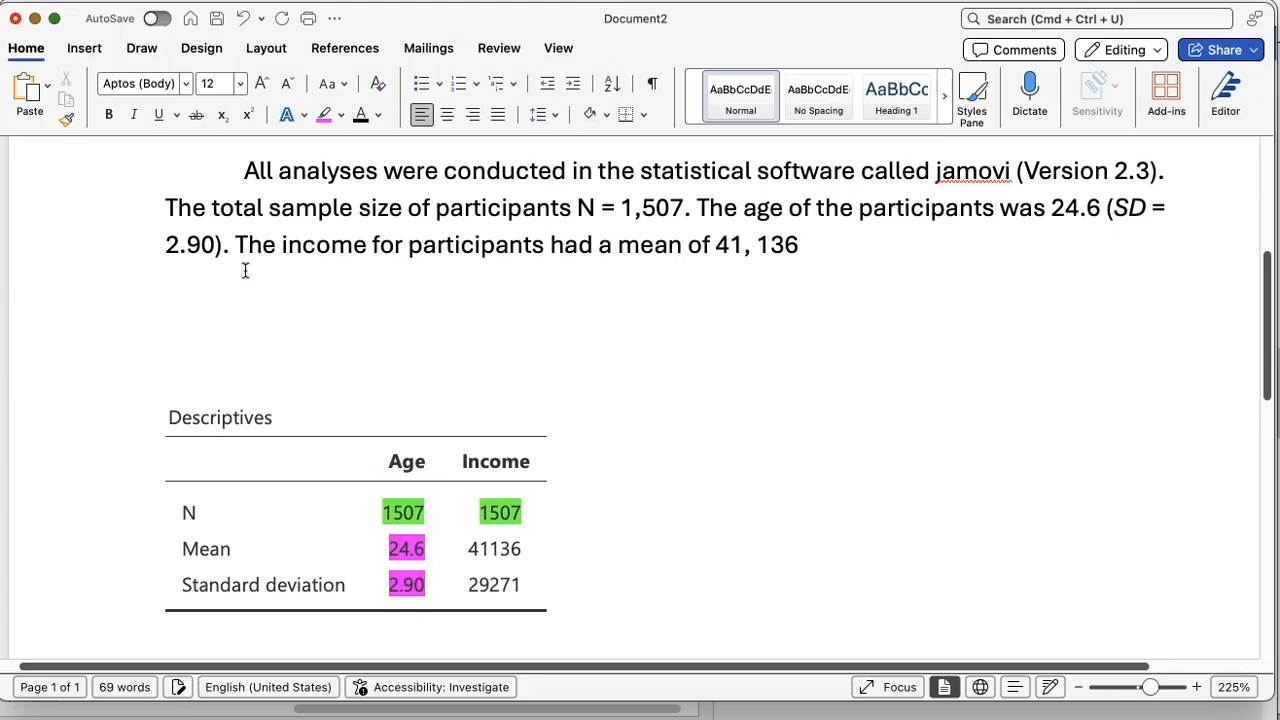
pyautogui.press('BackSpace')
pyautogui.press('Right')
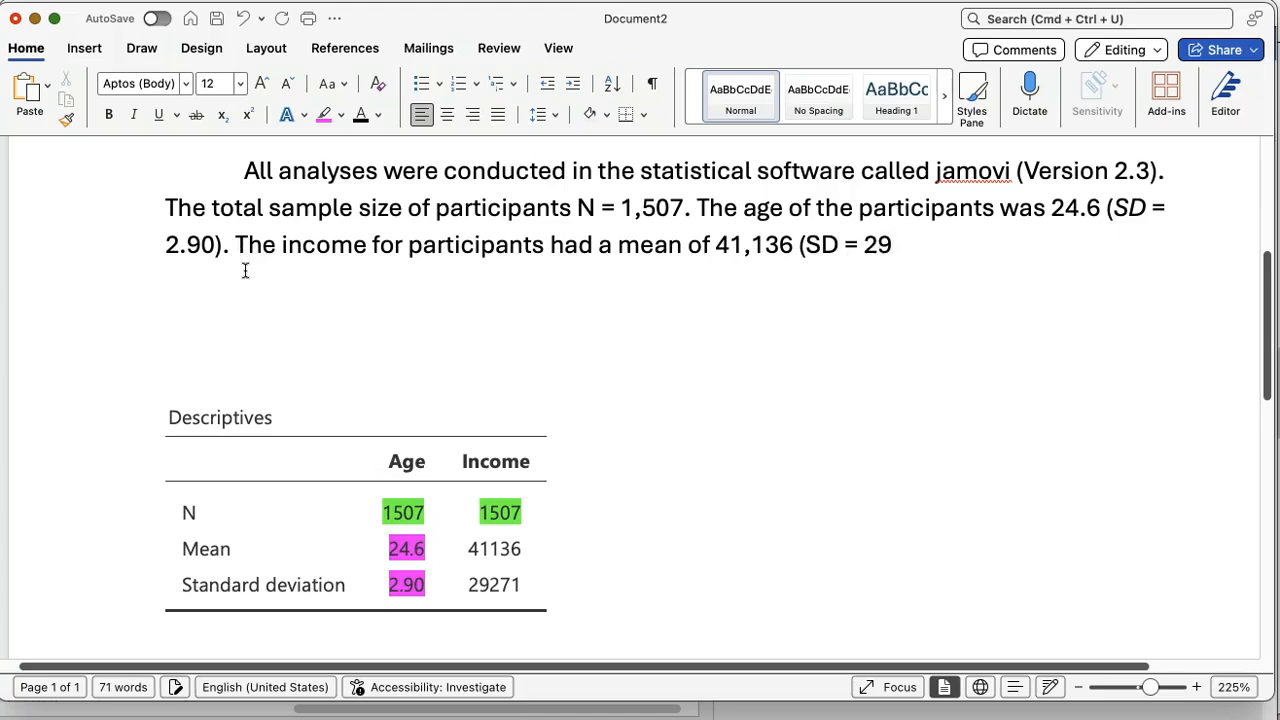
pyautogui.write('71')
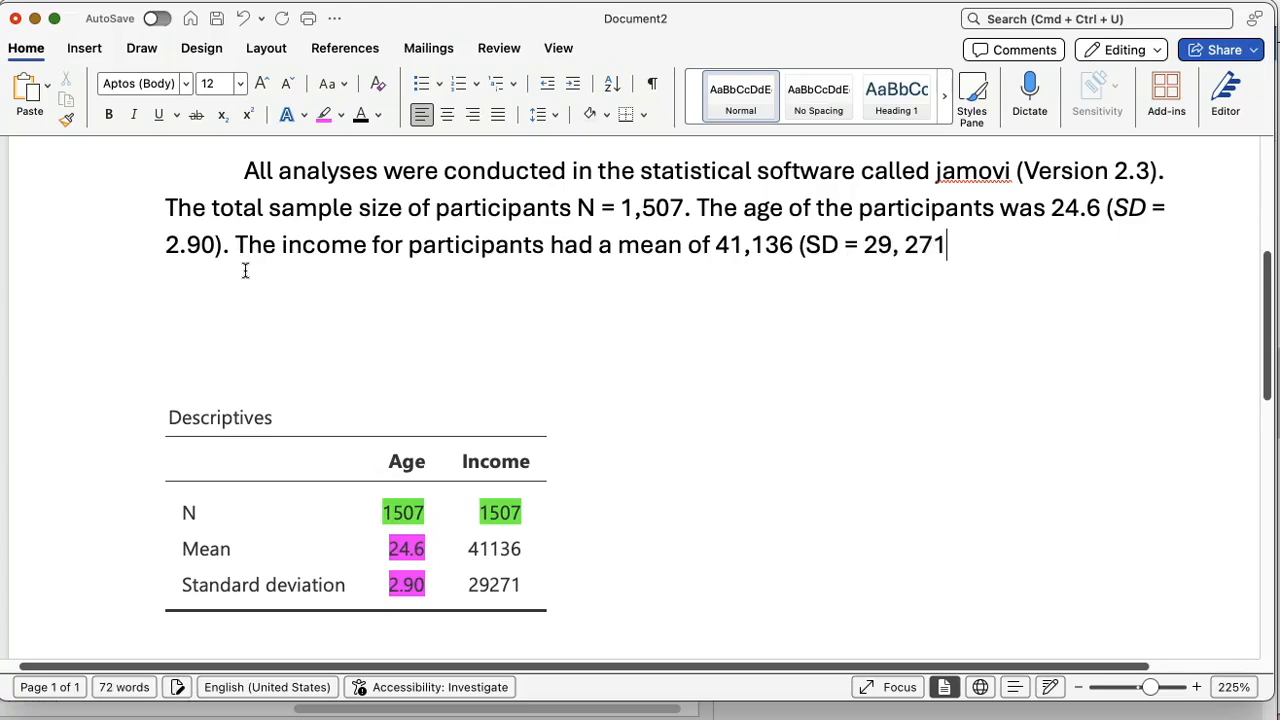
# Step: Italicize SD in the income sentence, then close its parenthesis and end the sentence with a period
pyautogui.doubleClick(813, 244)
pyautogui.click(133, 114)
pyautogui.click(958, 246)
pyautogui.write('/')
# Step: Finish the Participants paragraph with the sentence "The information can be found in Table 1."
pyautogui.write('The')
pyautogui.write(' information can be f')
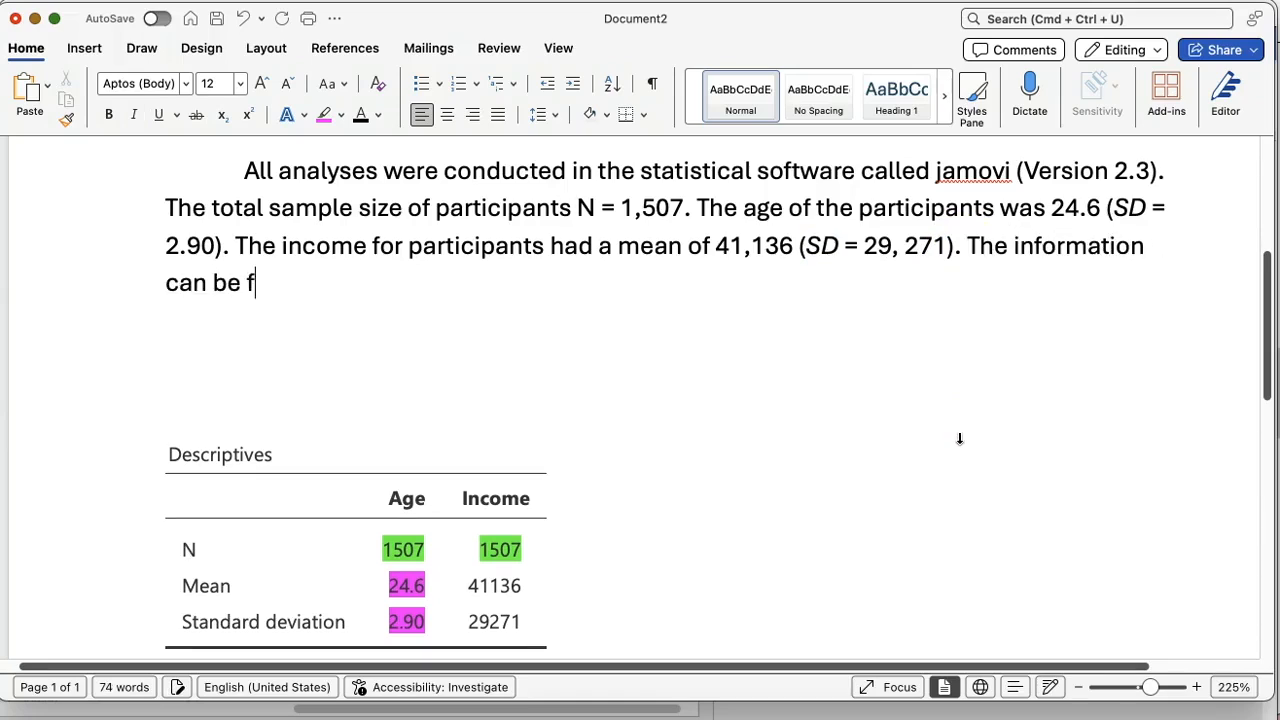
pyautogui.write('ound in Table 1.')
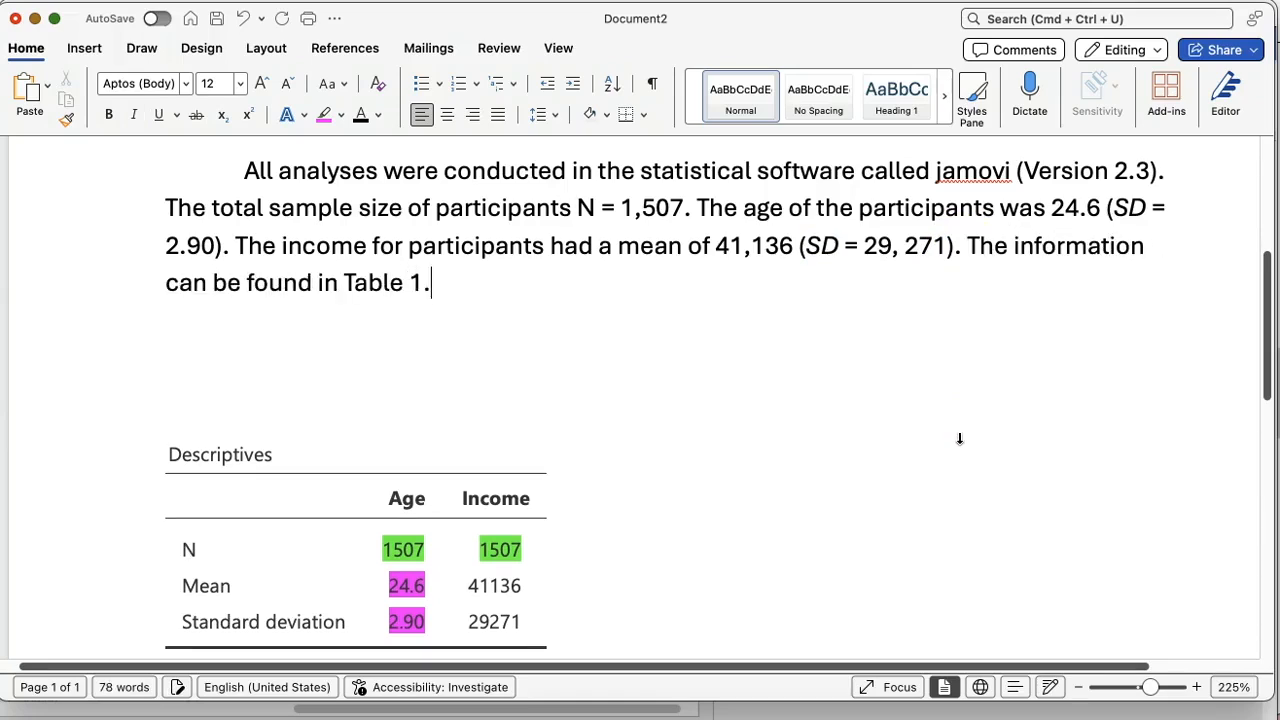
# Step: Add the bold label "Table 1" directly above the descriptives table and italicize the table title Descriptives
pyautogui.click(229, 414)
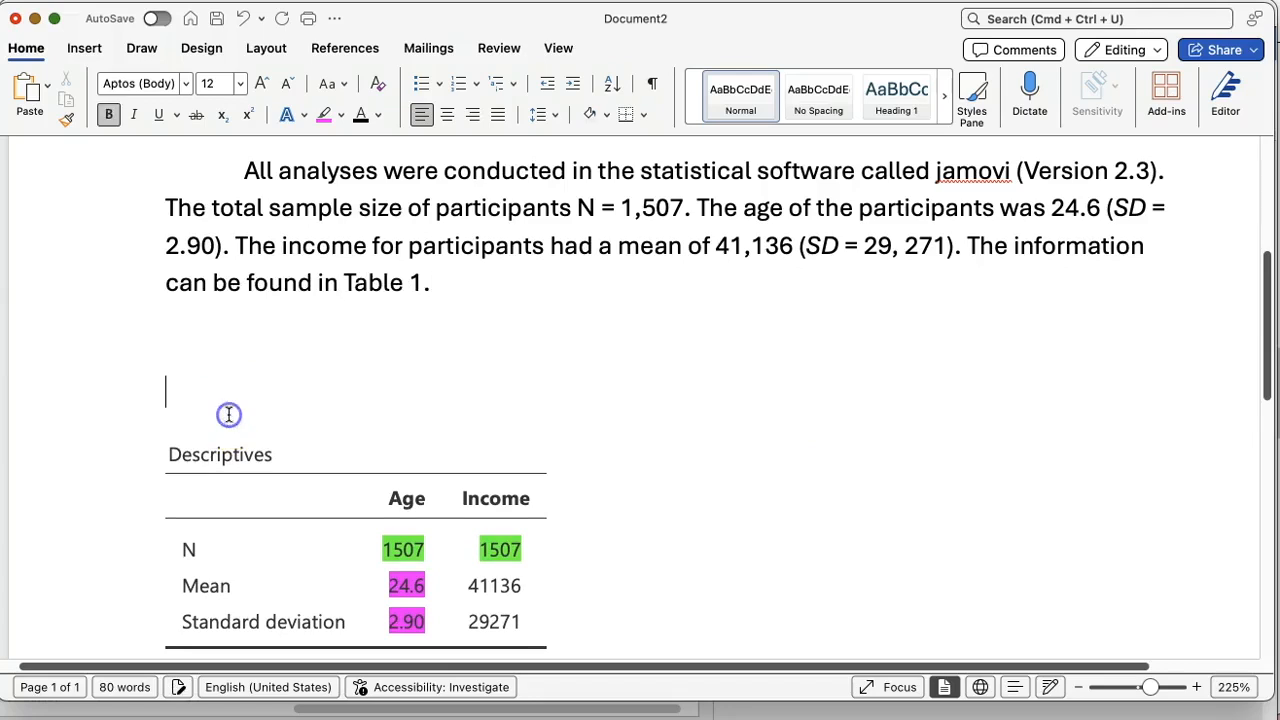
pyautogui.write('Table 1')
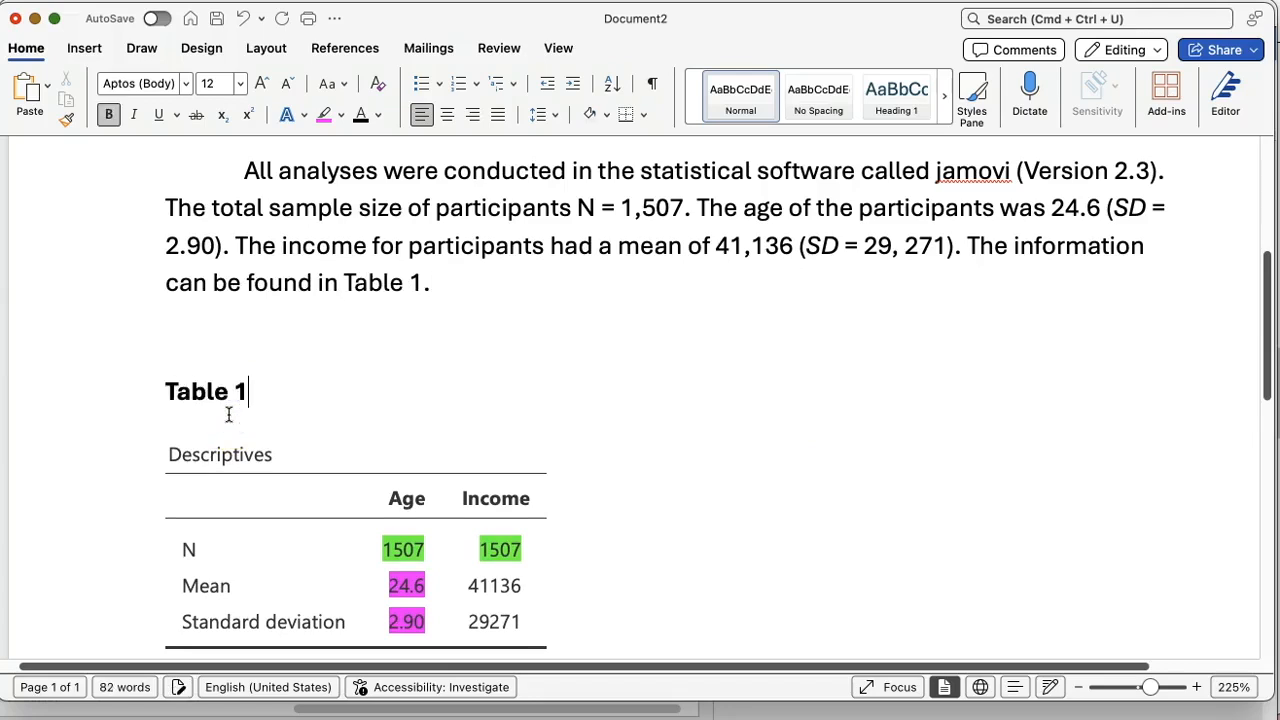
pyautogui.click(92, 394)
pyautogui.click(131, 457)
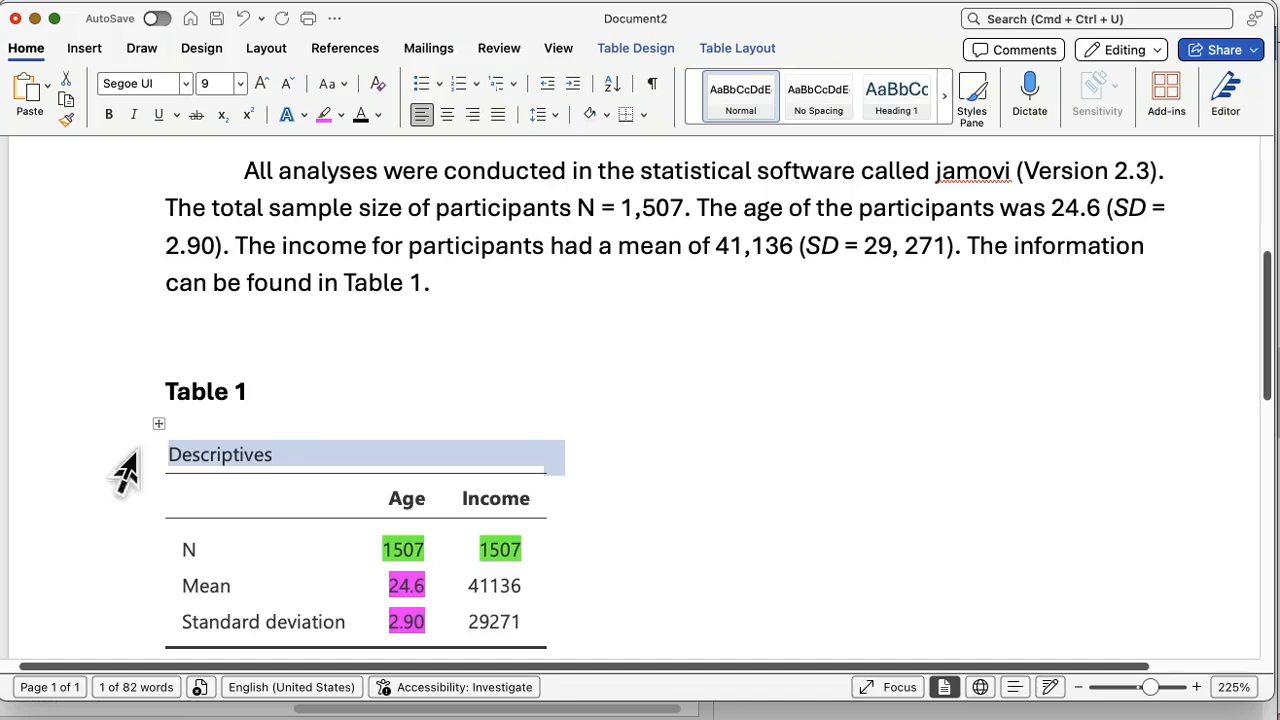
pyautogui.click(133, 114)
pyautogui.scroll(-2, 269, 315)
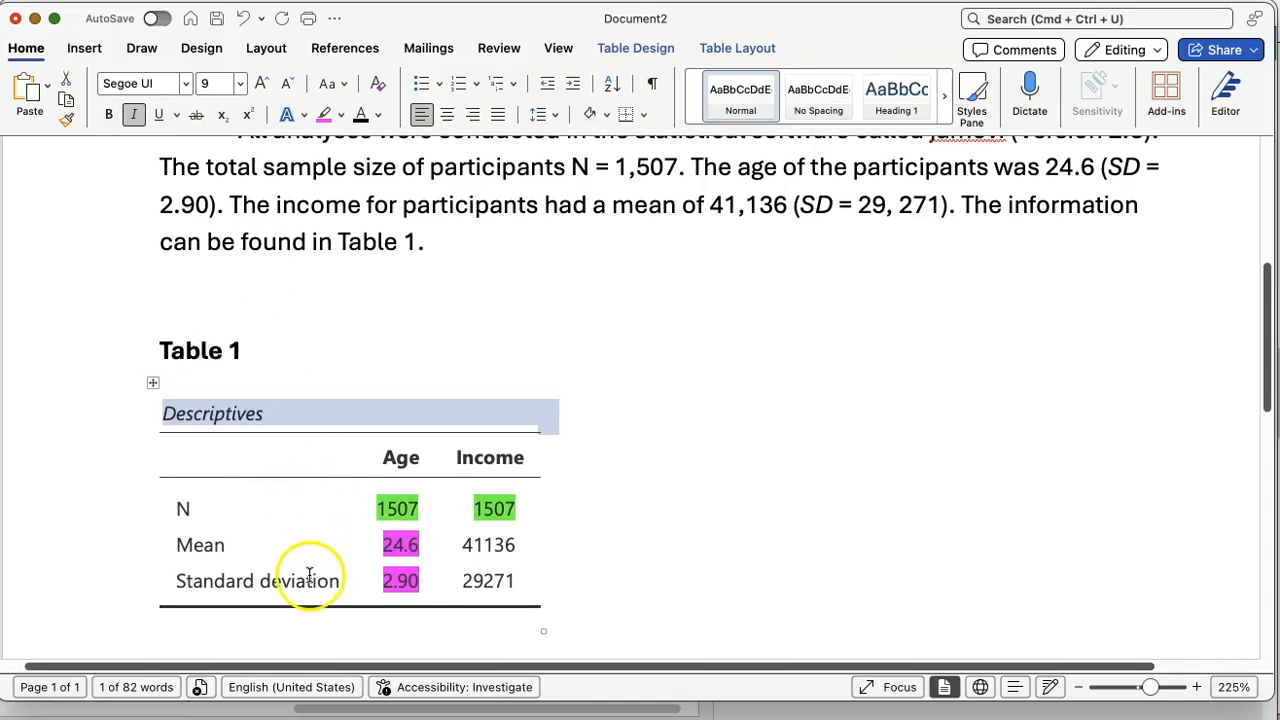
pyautogui.click(153, 382)
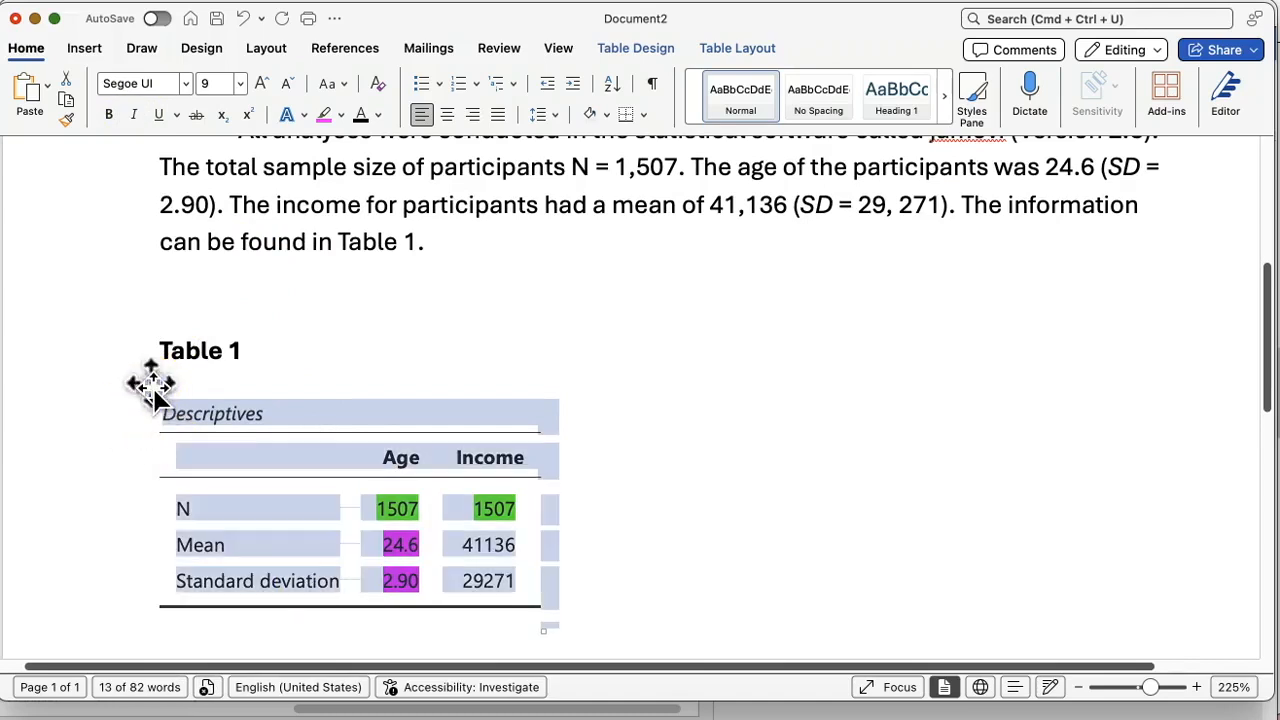
pyautogui.click(268, 353)
pyautogui.moveTo(151, 352); pyautogui.dragTo(253, 352)
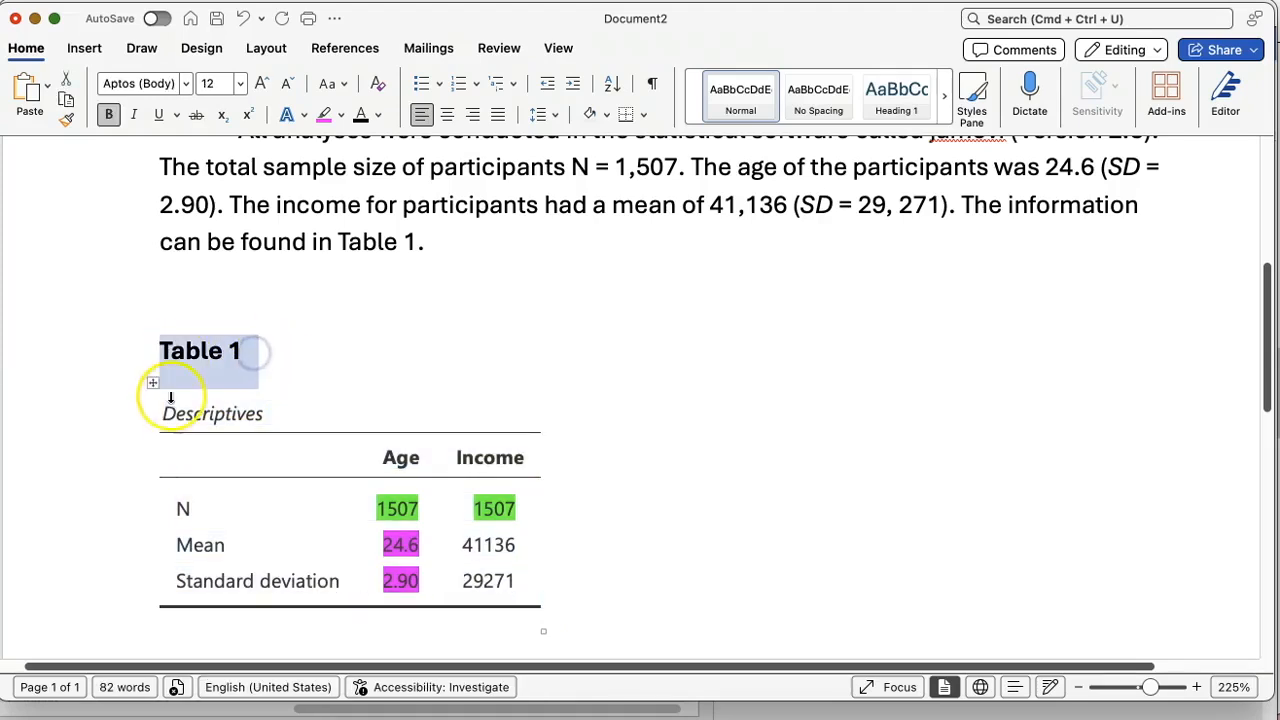
pyautogui.click(153, 383)
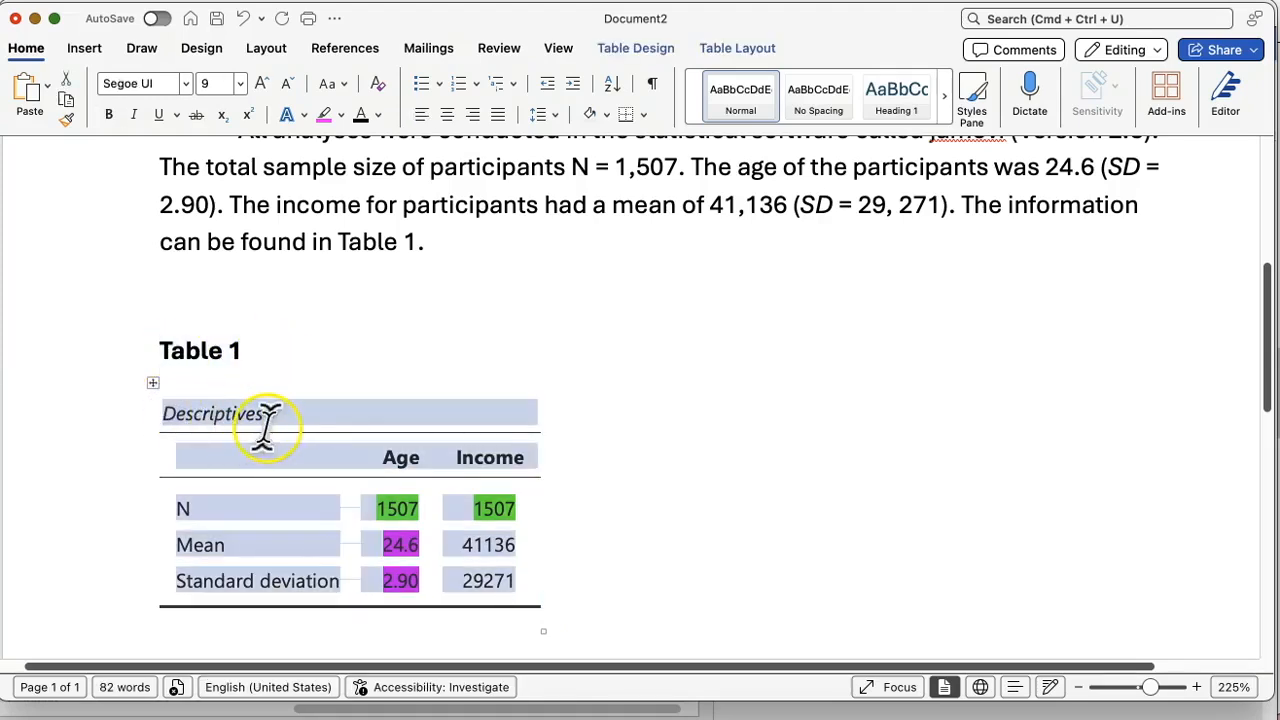
pyautogui.click(397, 317)
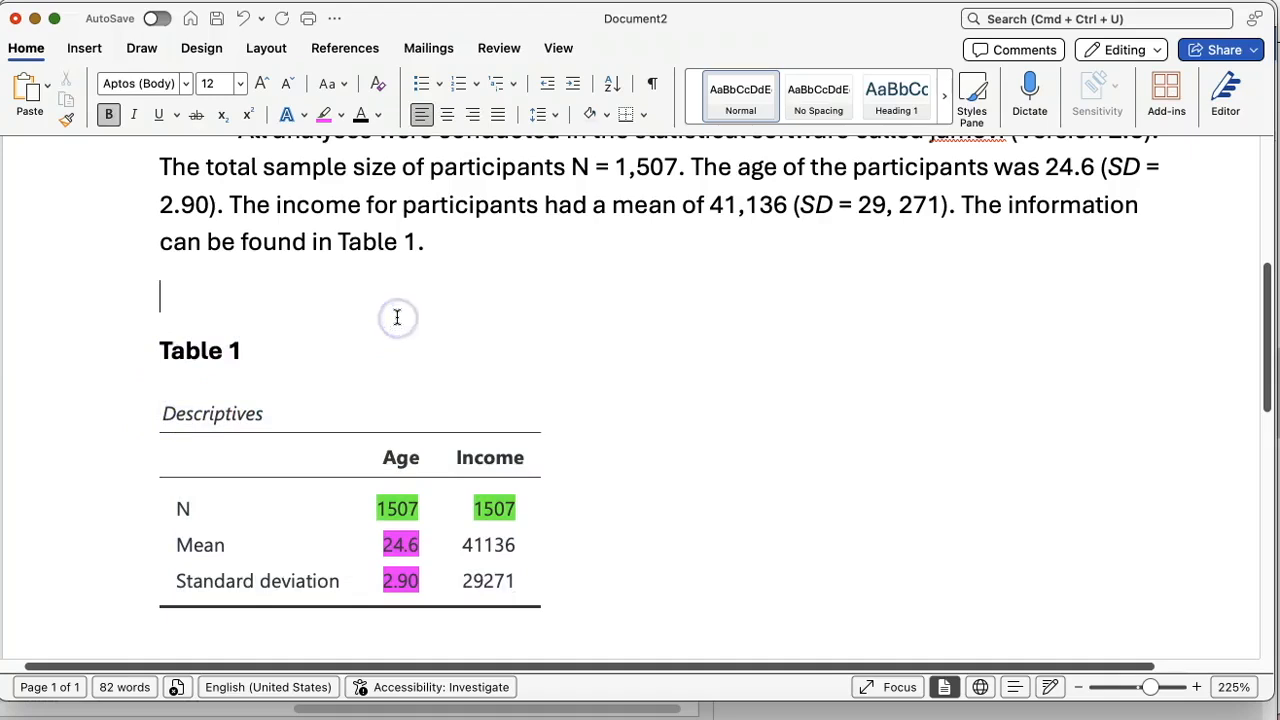
pyautogui.click(124, 422)
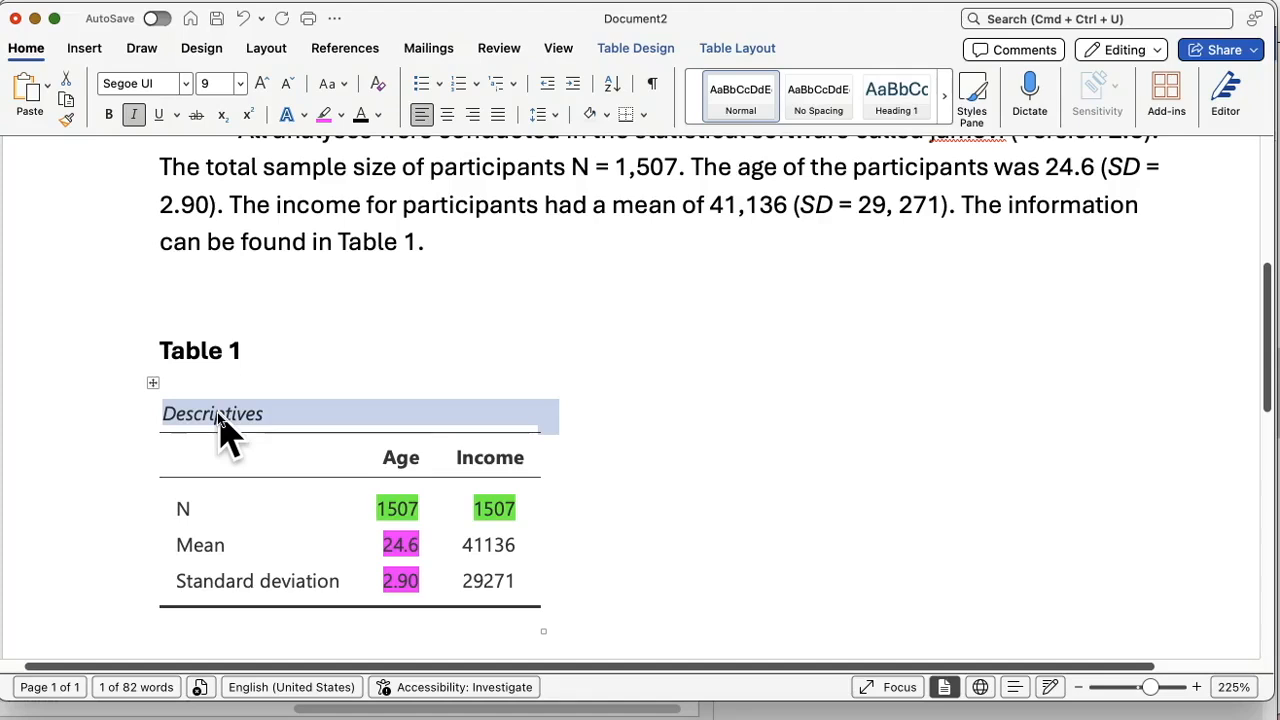
# Step: Switch to jamovi and examine the dataset's variables from Gender to Smokes, including their measurement types
pyautogui.click(995, 712)
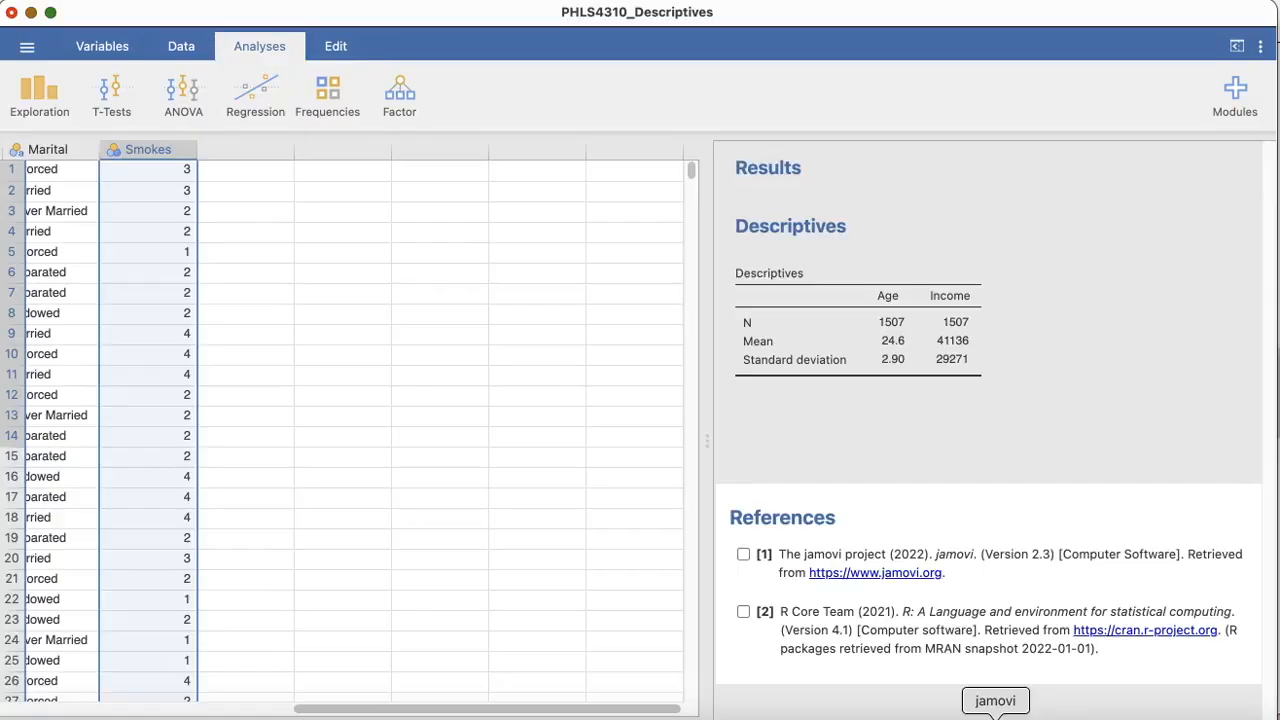
pyautogui.moveTo(429, 23); pyautogui.dragTo(594, 15)
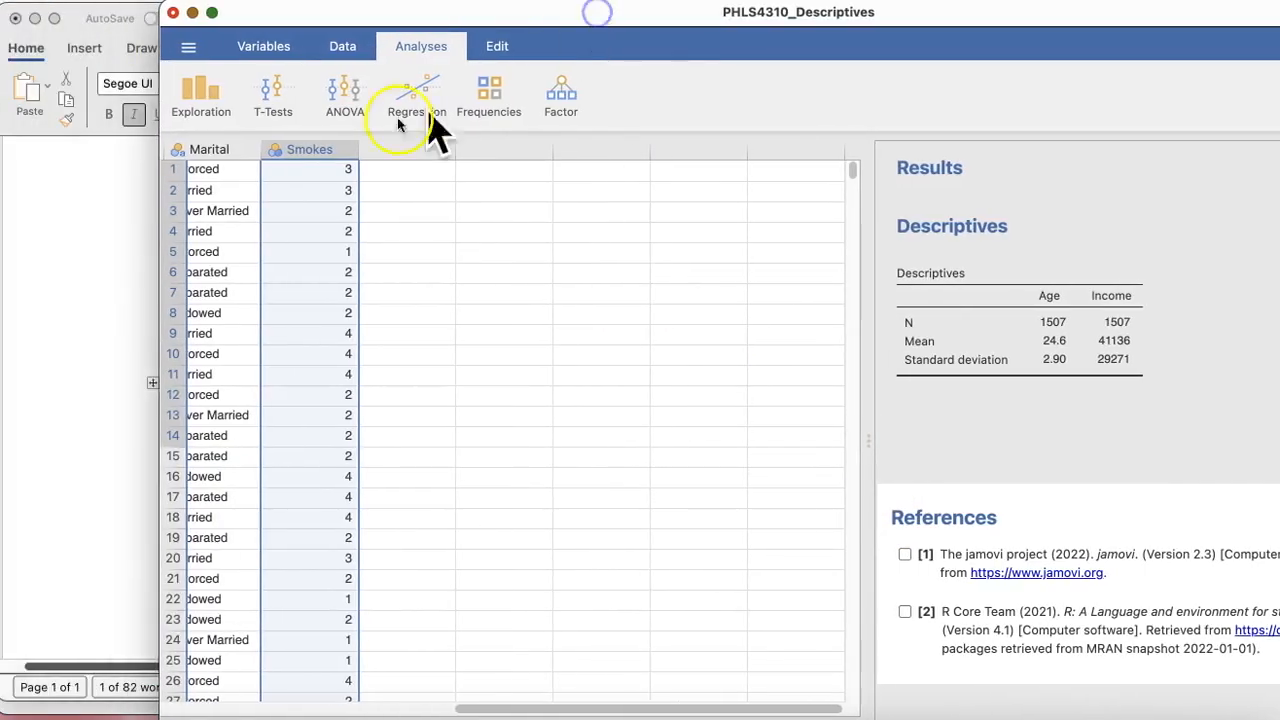
pyautogui.hscroll(-10, 300, 250)
pyautogui.hscroll(-3, 292, 256)
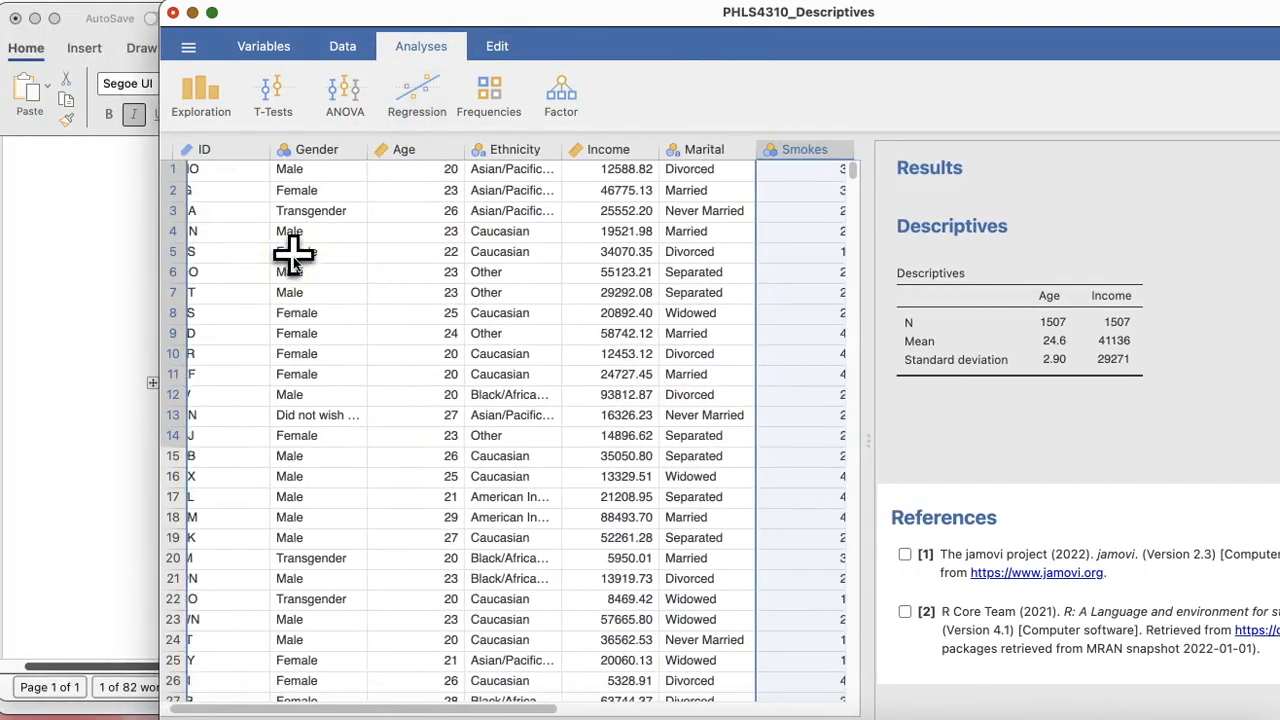
pyautogui.hscroll(3, 292, 256)
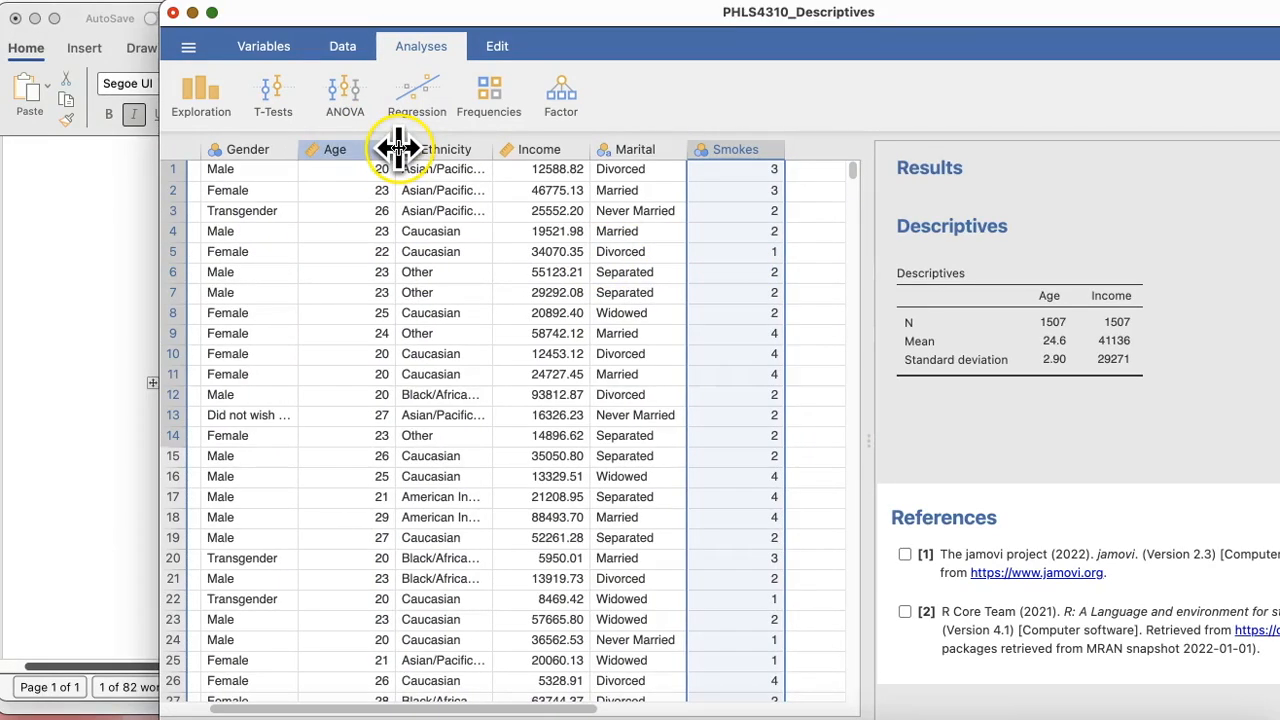
pyautogui.click(631, 149)
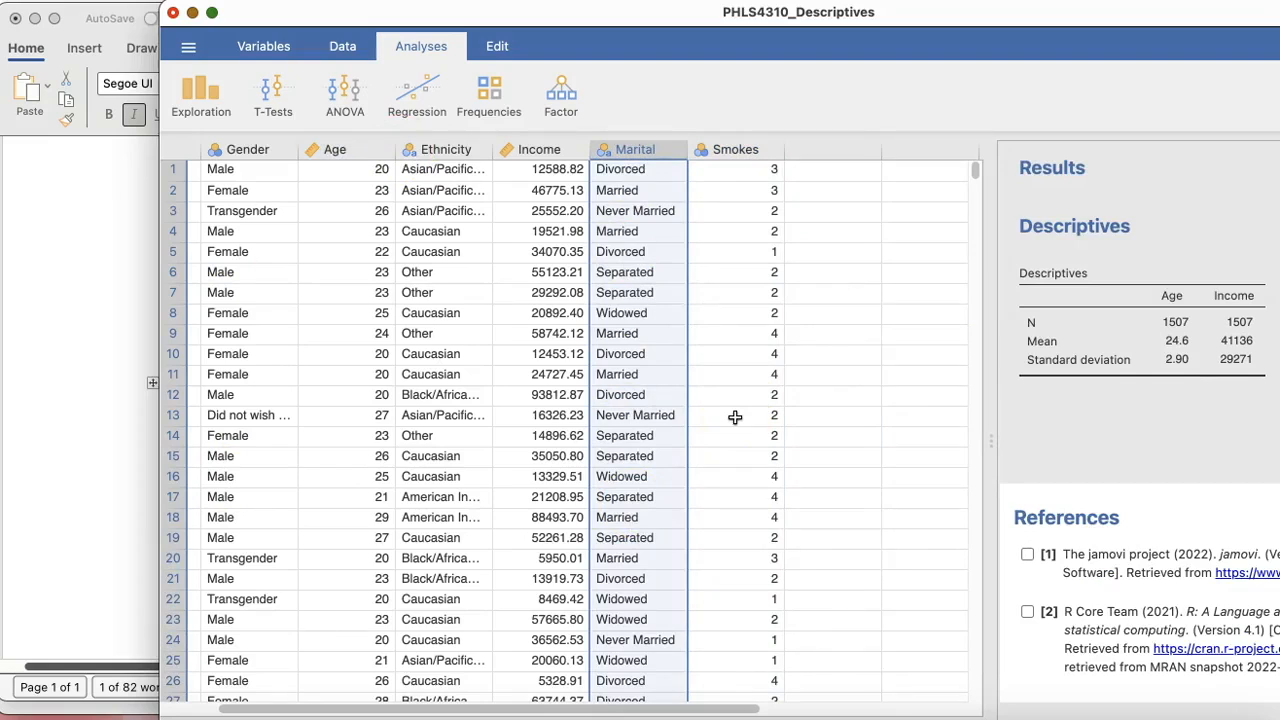
pyautogui.click(1032, 18)
pyautogui.moveTo(1032, 18); pyautogui.dragTo(872, 18)
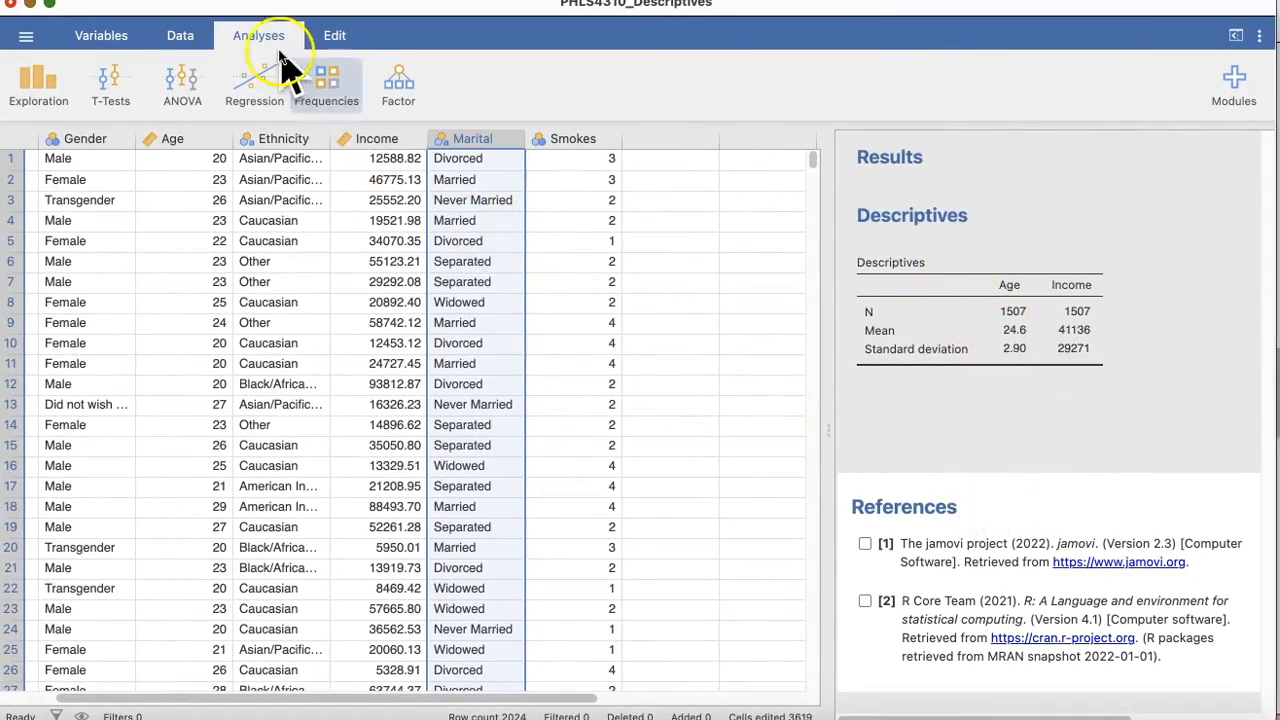
# Step: Start a new Descriptives analysis with Marital and Smokes as its variables
pyautogui.click(36, 80)
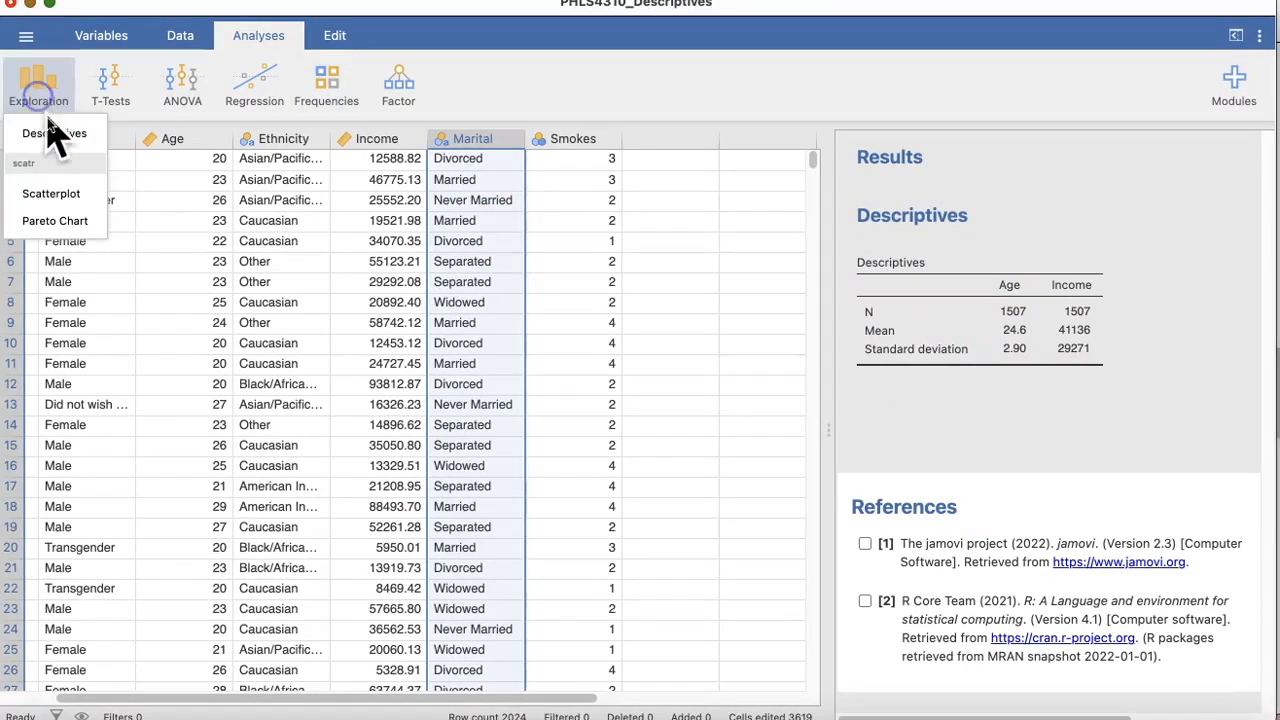
pyautogui.click(54, 130)
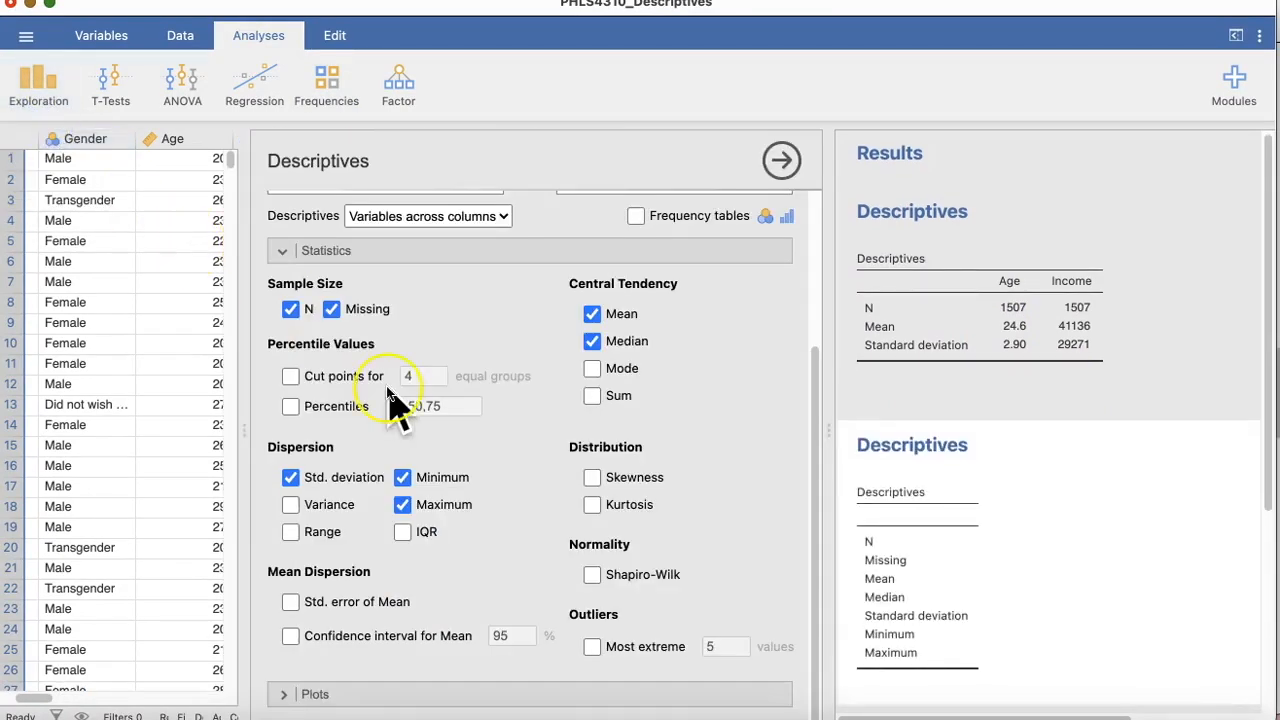
pyautogui.moveTo(245, 444); pyautogui.dragTo(231, 448)
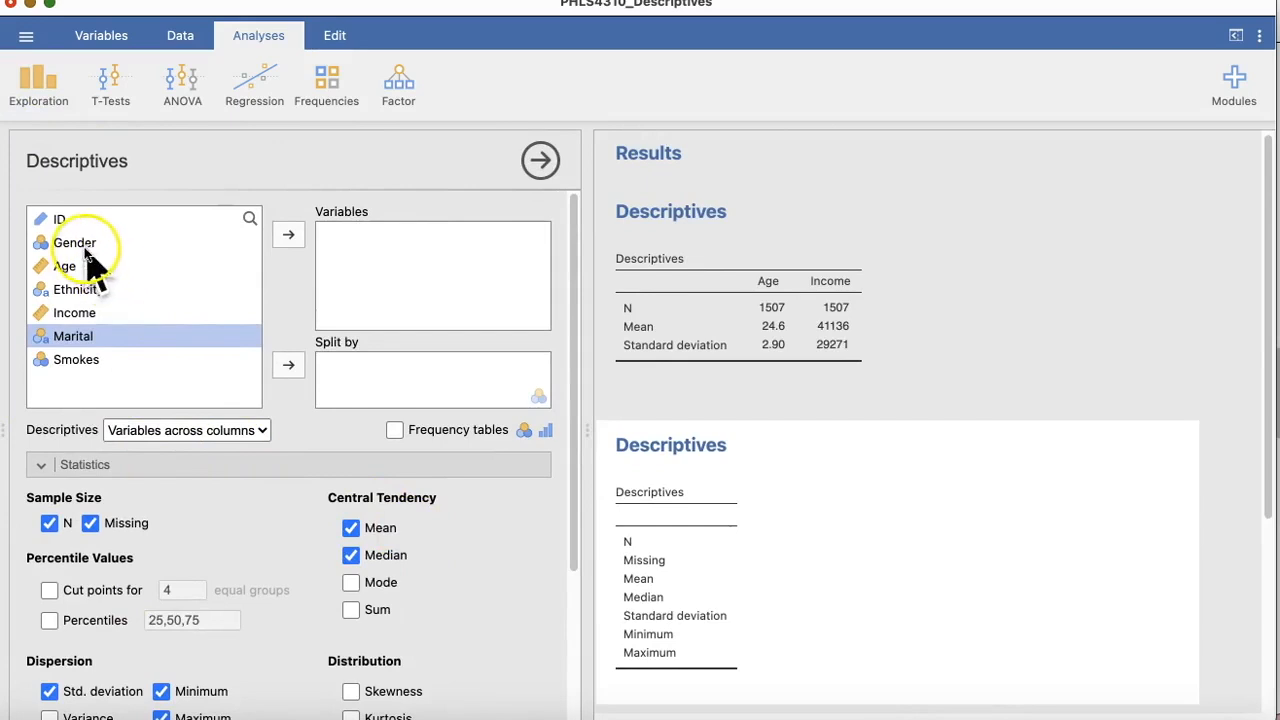
pyautogui.click(288, 235)
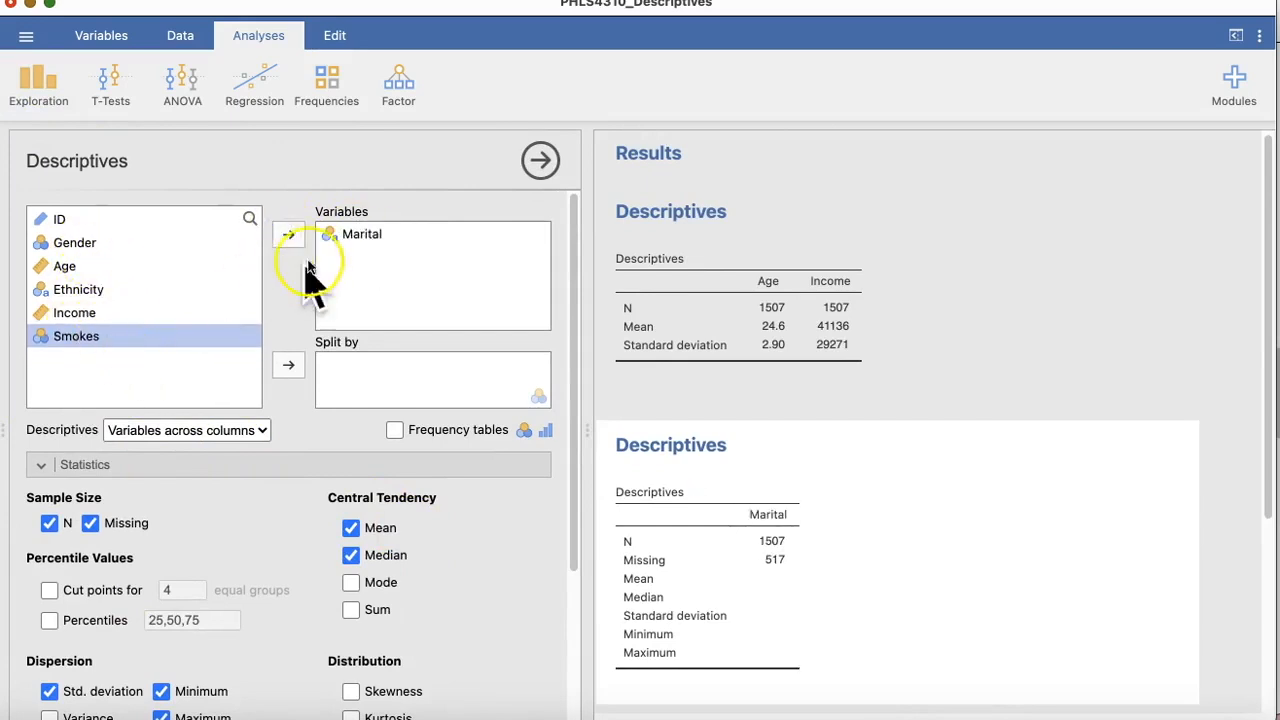
pyautogui.click(288, 235)
pyautogui.scroll(-3, 620, 420)
pyautogui.scroll(-1, 643, 432)
pyautogui.scroll(-3, 645, 455)
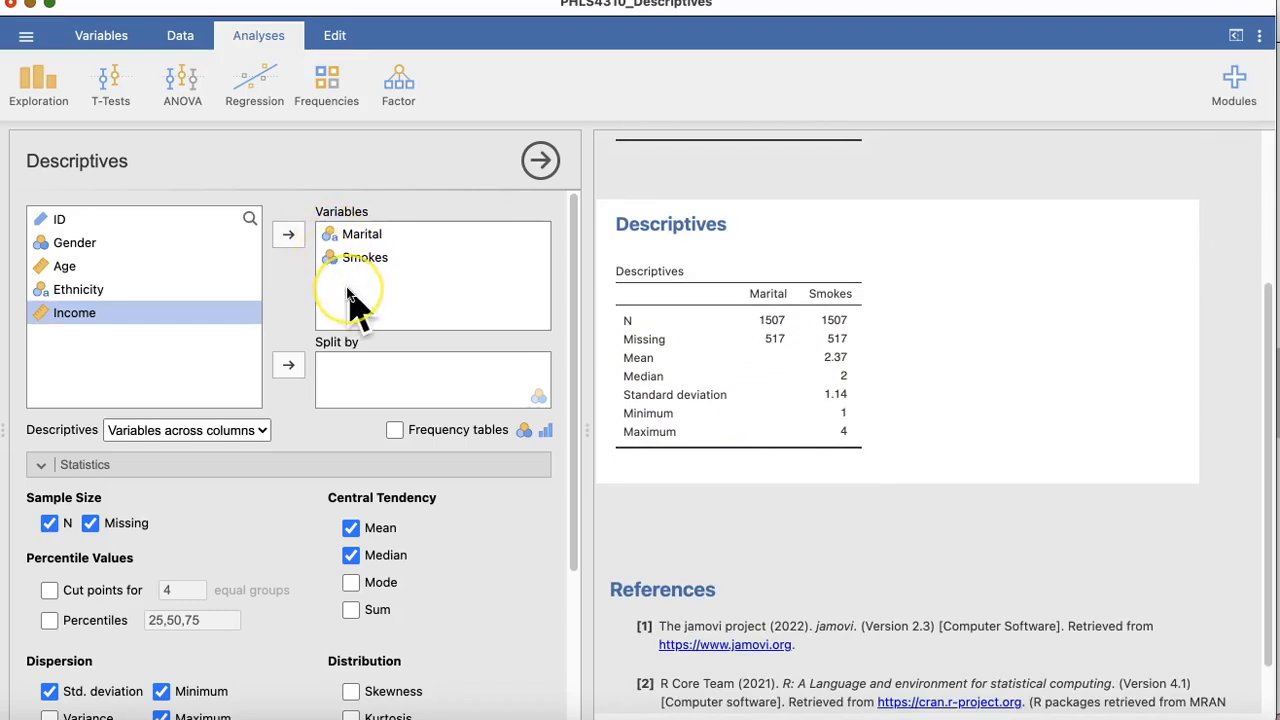
# Step: Turn on frequency tables for the Marital and Smokes variables
pyautogui.click(590, 430)
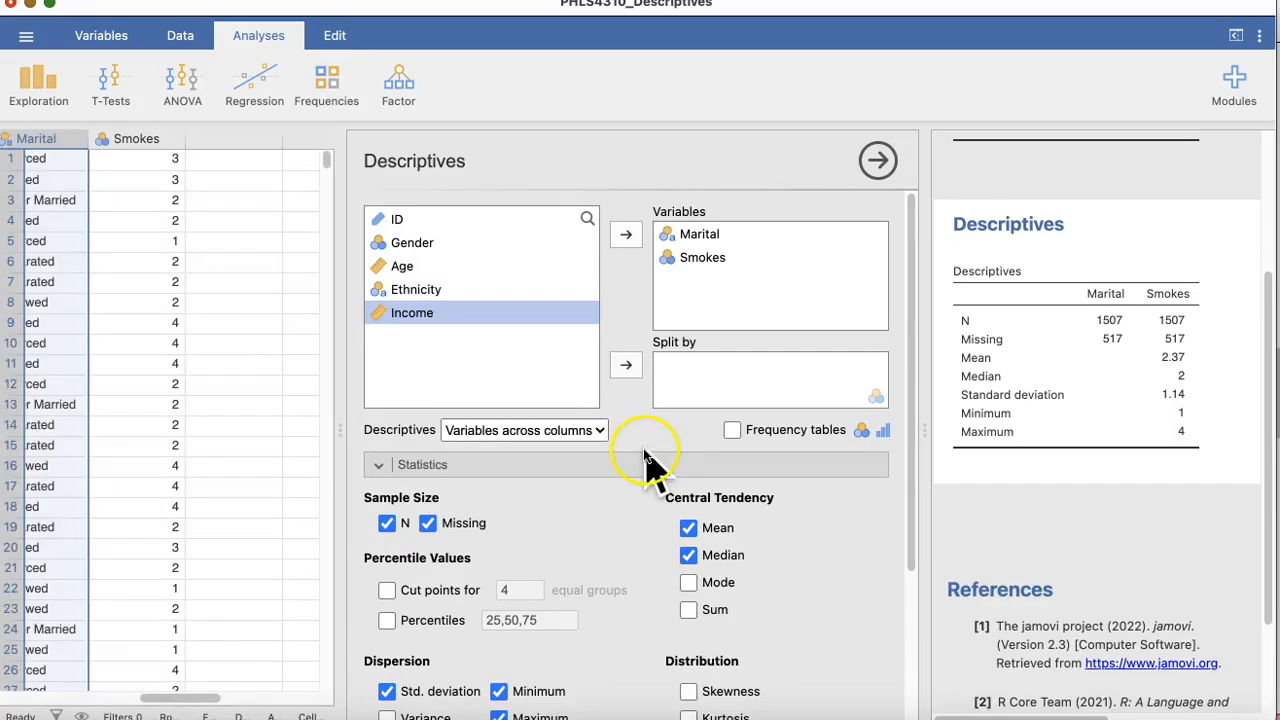
pyautogui.moveTo(343, 442); pyautogui.dragTo(87, 437)
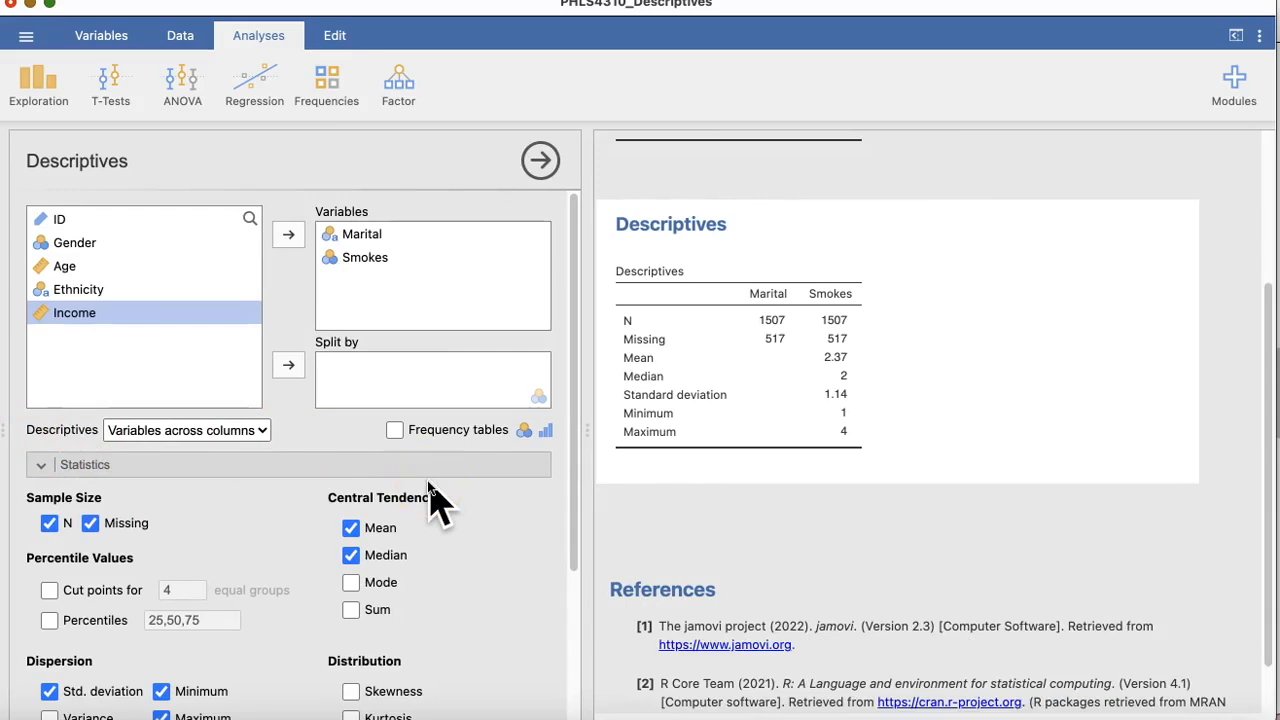
pyautogui.click(395, 430)
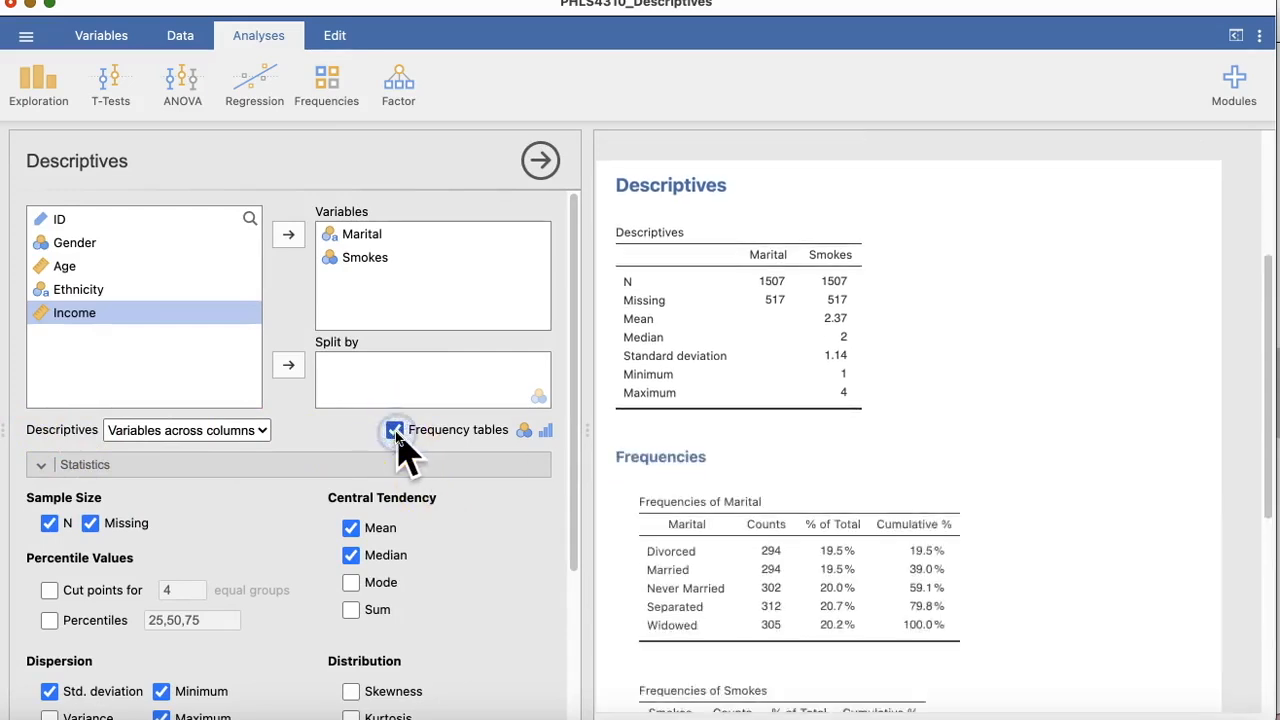
pyautogui.scroll(-3, 710, 390)
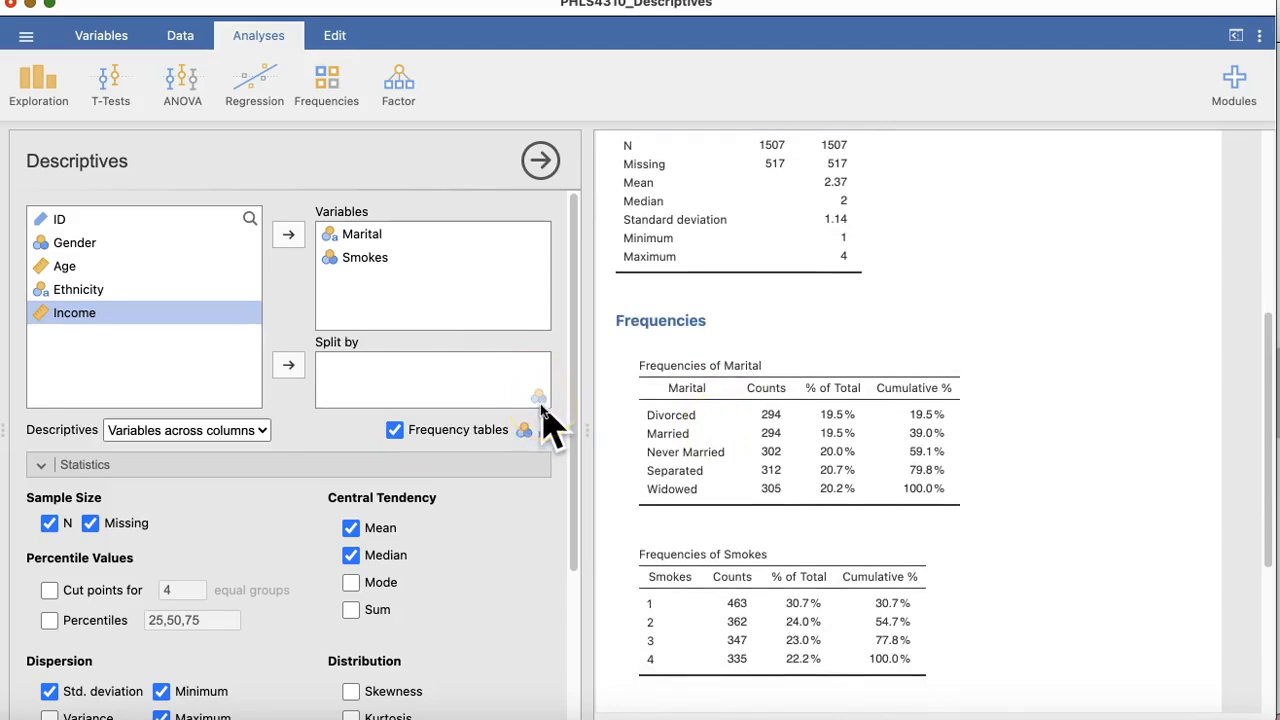
# Step: Try splitting the Marital descriptives by Smokes, and return Smokes to the analysed variables
pyautogui.moveTo(356, 260); pyautogui.dragTo(351, 370)
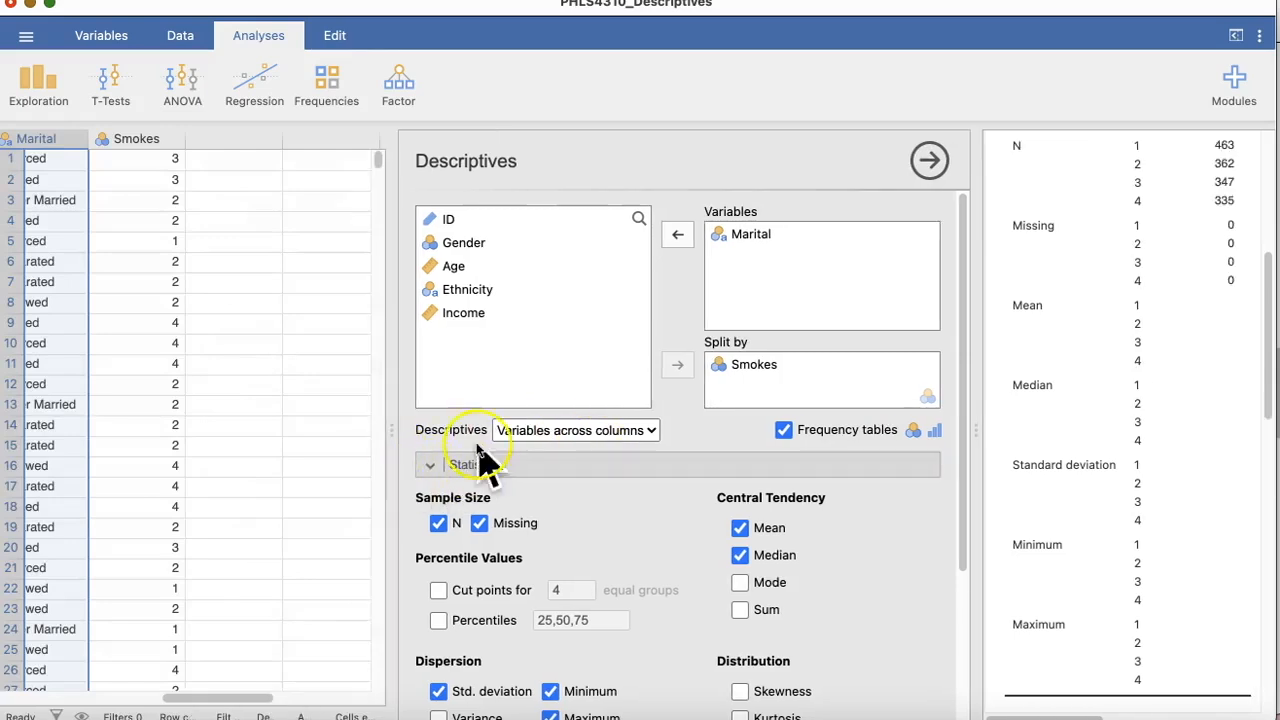
pyautogui.moveTo(291, 431); pyautogui.dragTo(3, 432)
pyautogui.scroll(3, 852, 468)
pyautogui.scroll(-2, 852, 468)
pyautogui.scroll(-5, 852, 468)
pyautogui.scroll(5, 852, 462)
pyautogui.click(838, 293)
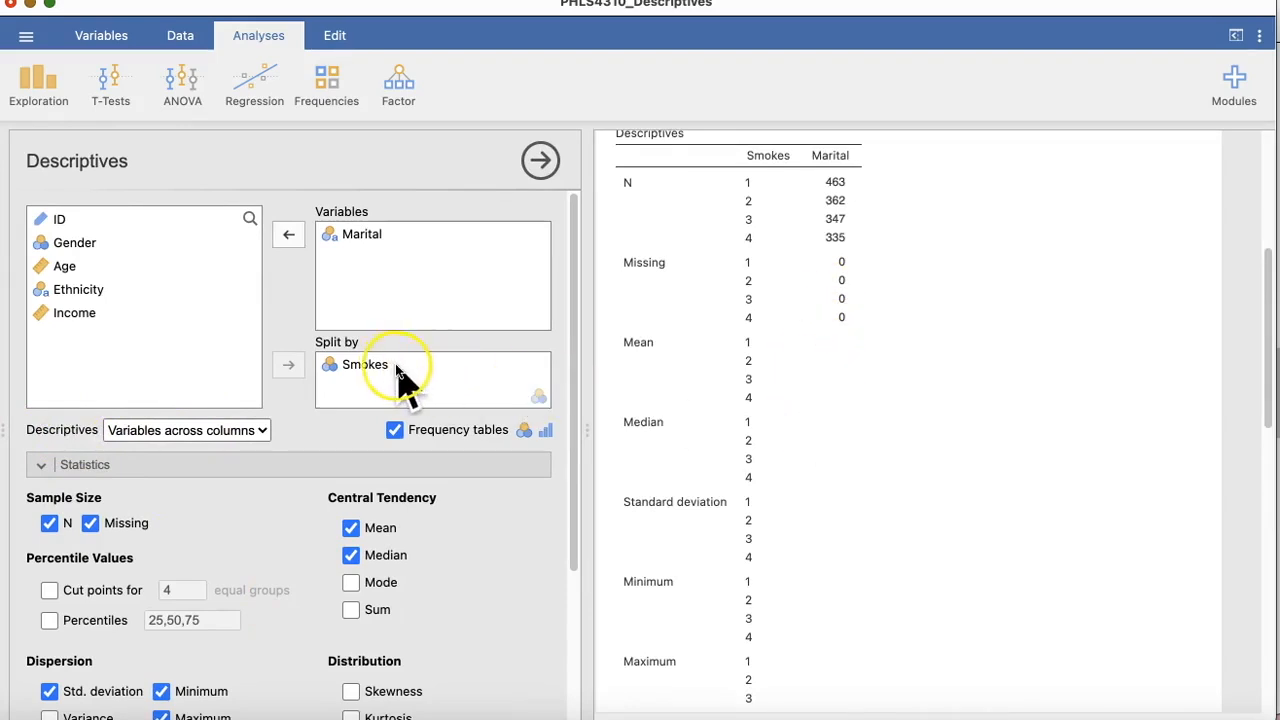
pyautogui.scroll(-4, 731, 363)
pyautogui.scroll(3, 735, 365)
pyautogui.scroll(2, 735, 362)
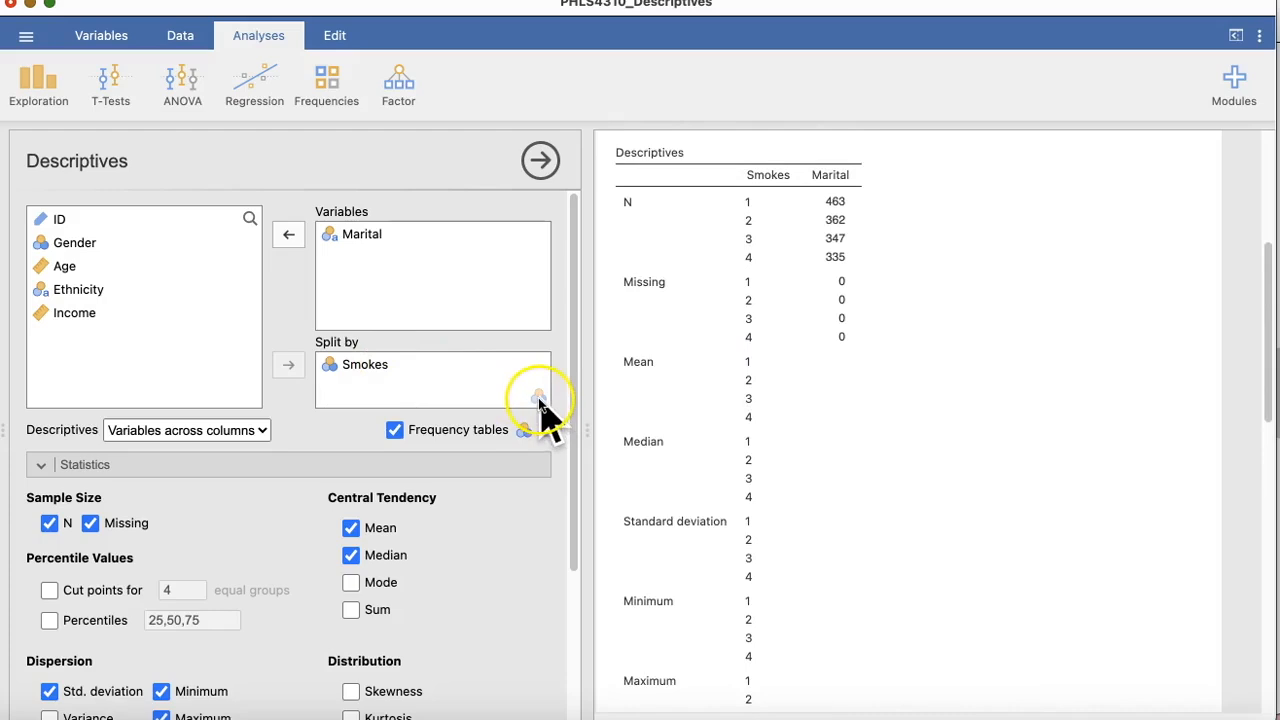
pyautogui.moveTo(403, 366); pyautogui.dragTo(376, 262)
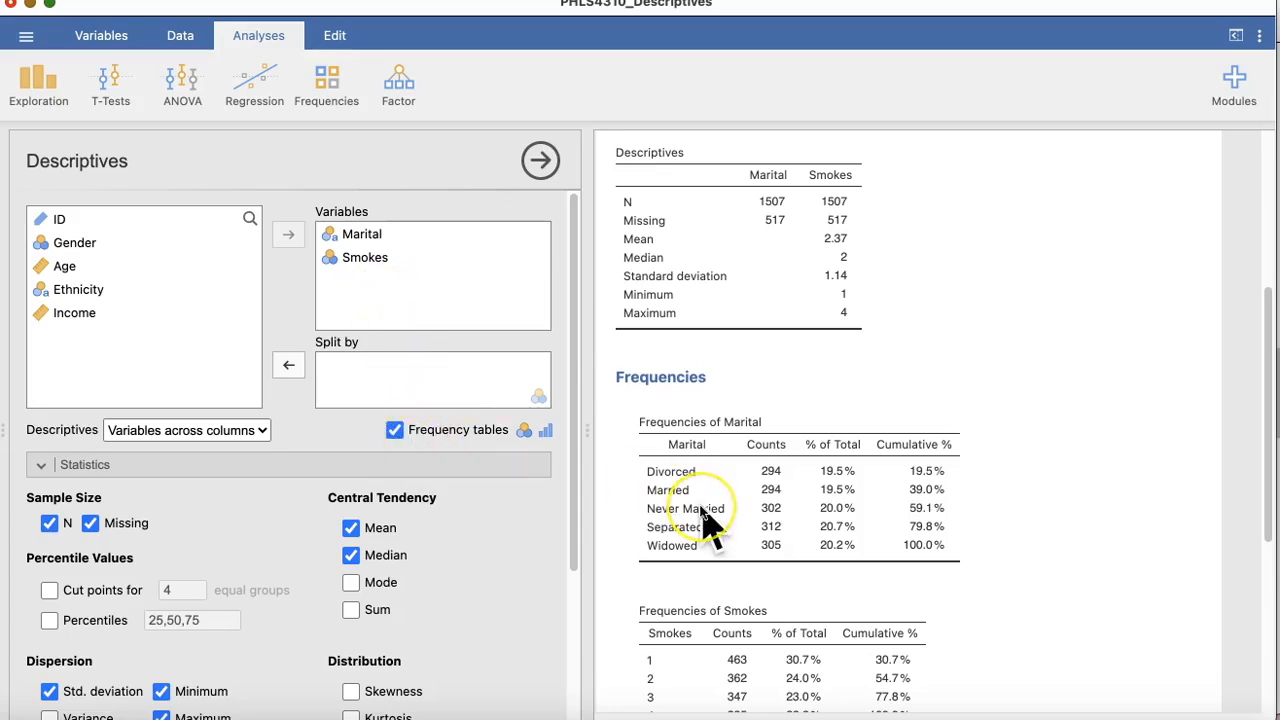
# Step: Review the frequency tables in the results and copy the Frequencies of Marital table
pyautogui.scroll(-2, 702, 515)
pyautogui.scroll(3, 705, 518)
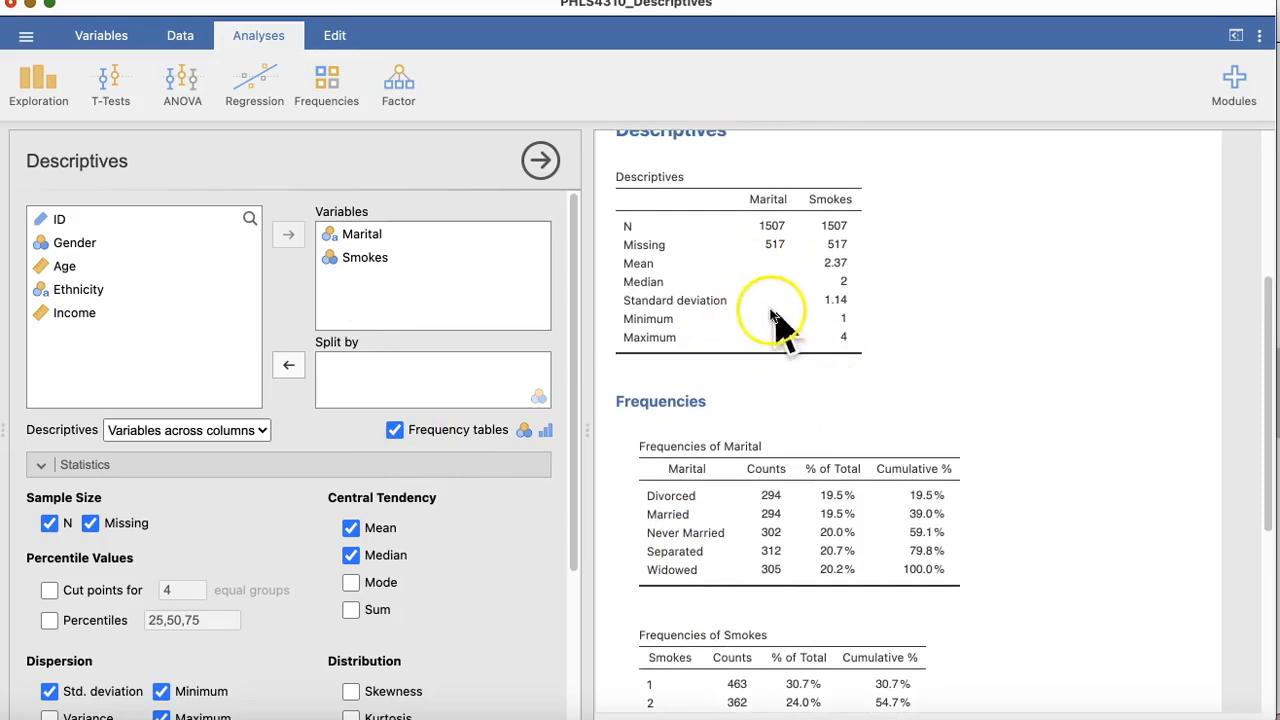
pyautogui.scroll(-3, 800, 512)
pyautogui.scroll(-3, 800, 512)
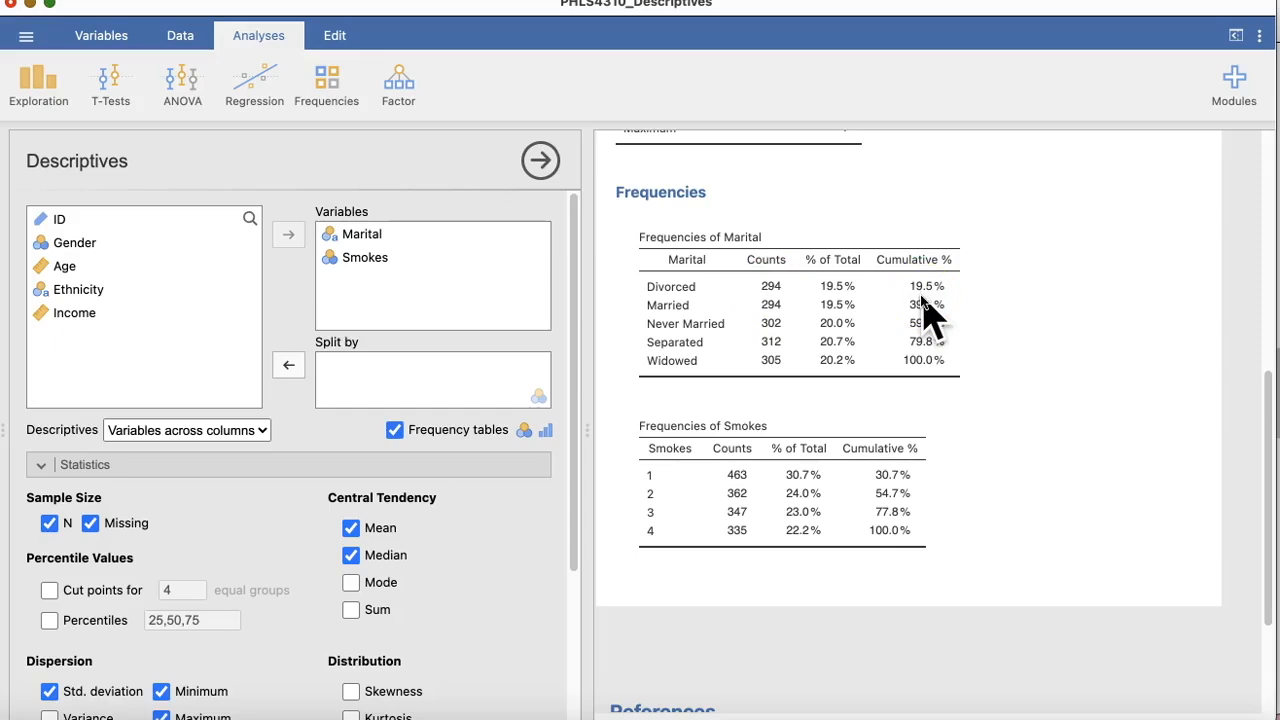
pyautogui.click(182, 38)
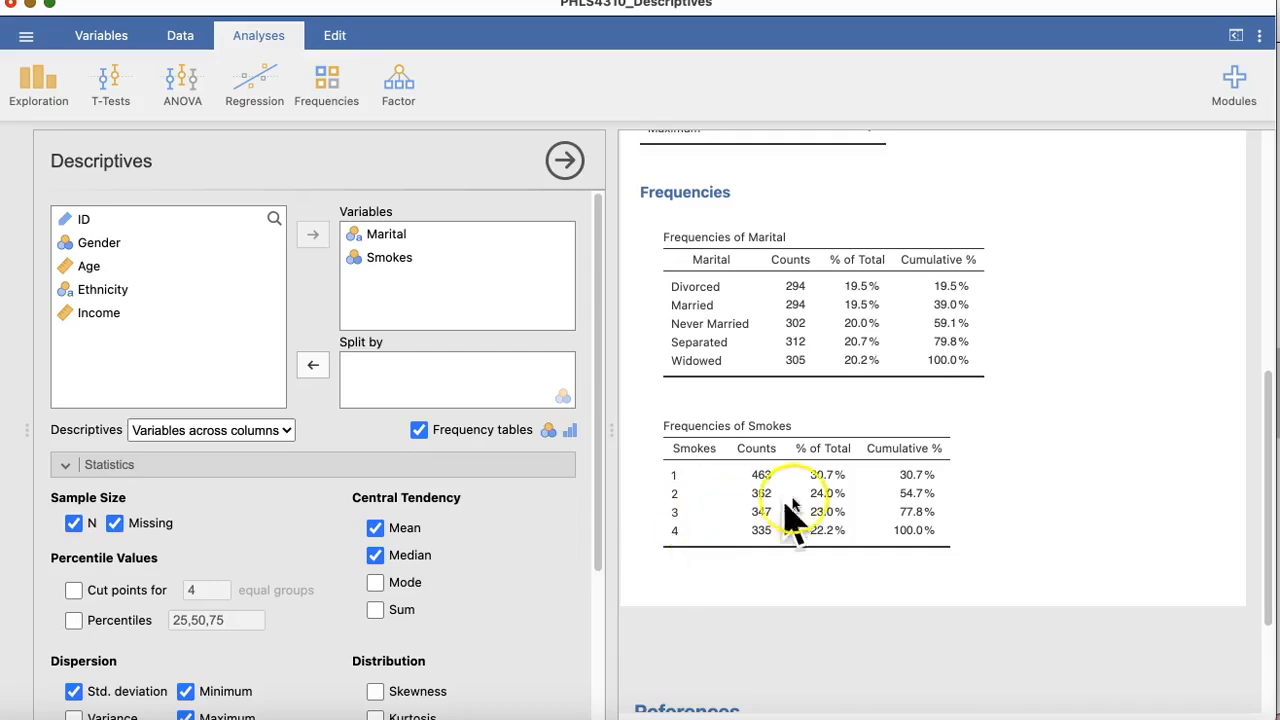
pyautogui.rightClick(793, 368)
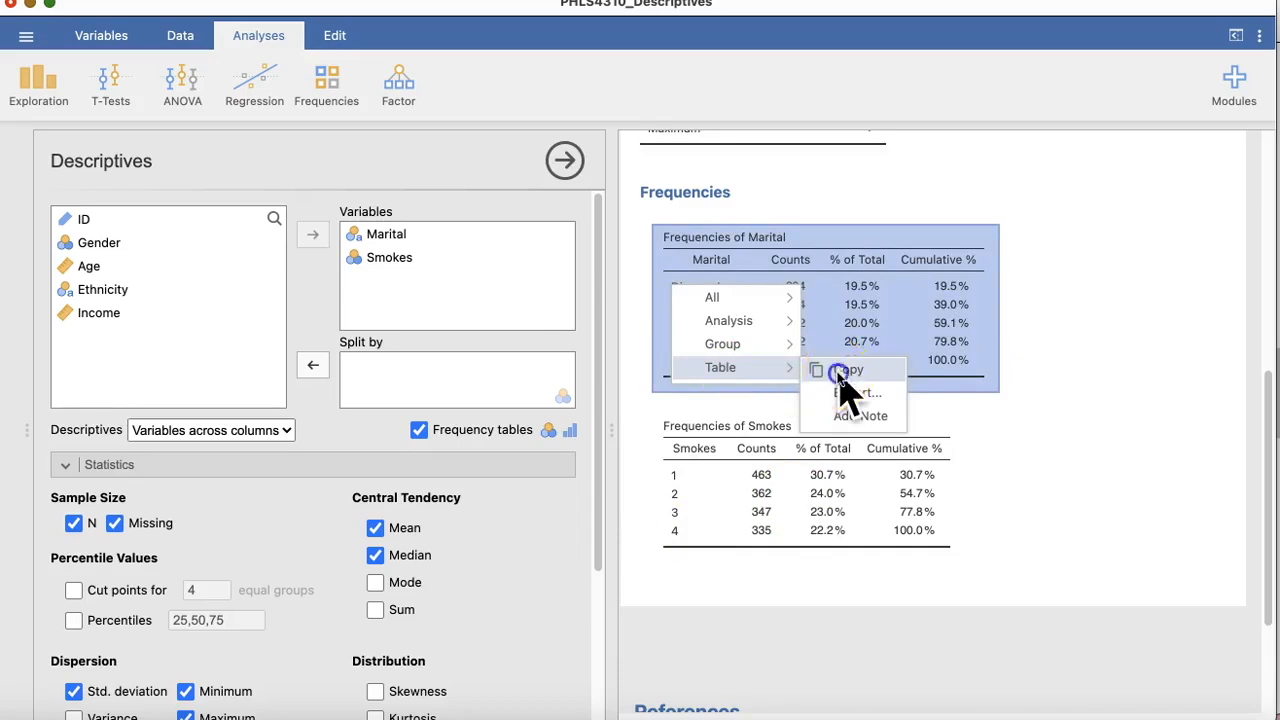
pyautogui.click(840, 372)
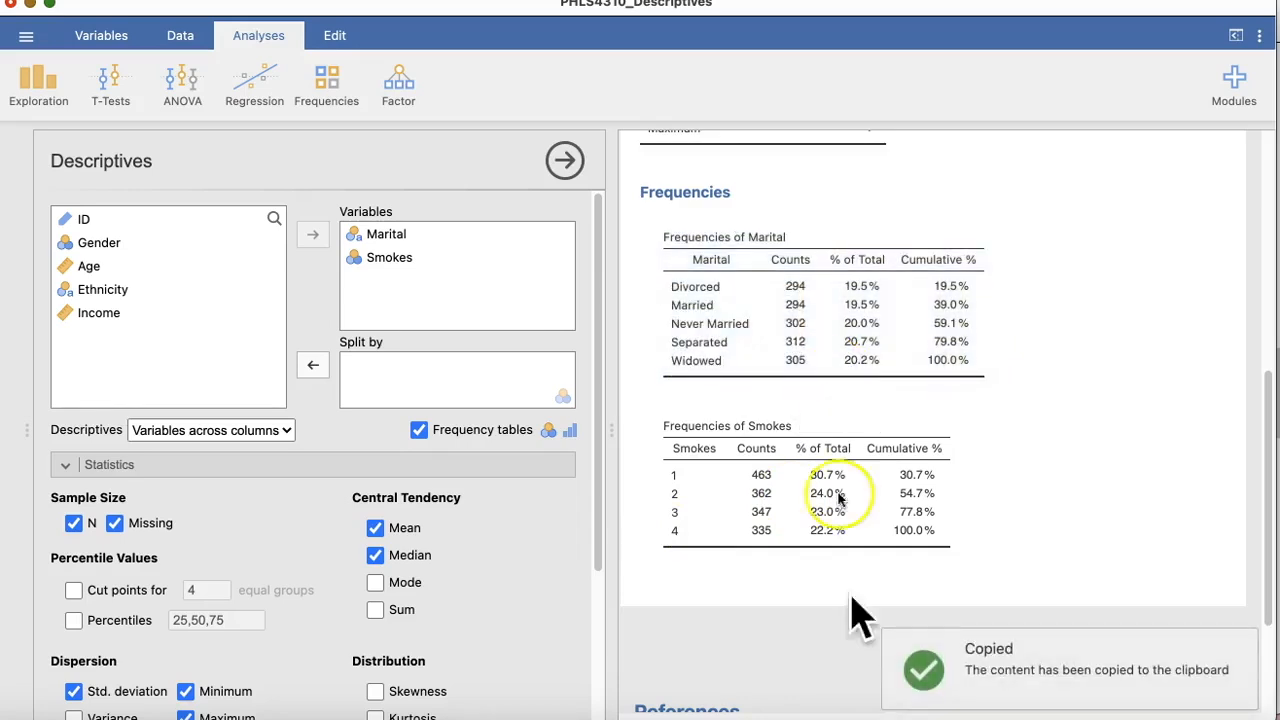
# Step: Switch to Word and paste the Frequencies of Marital table below the Age and Income descriptives table
pyautogui.click(822, 716)
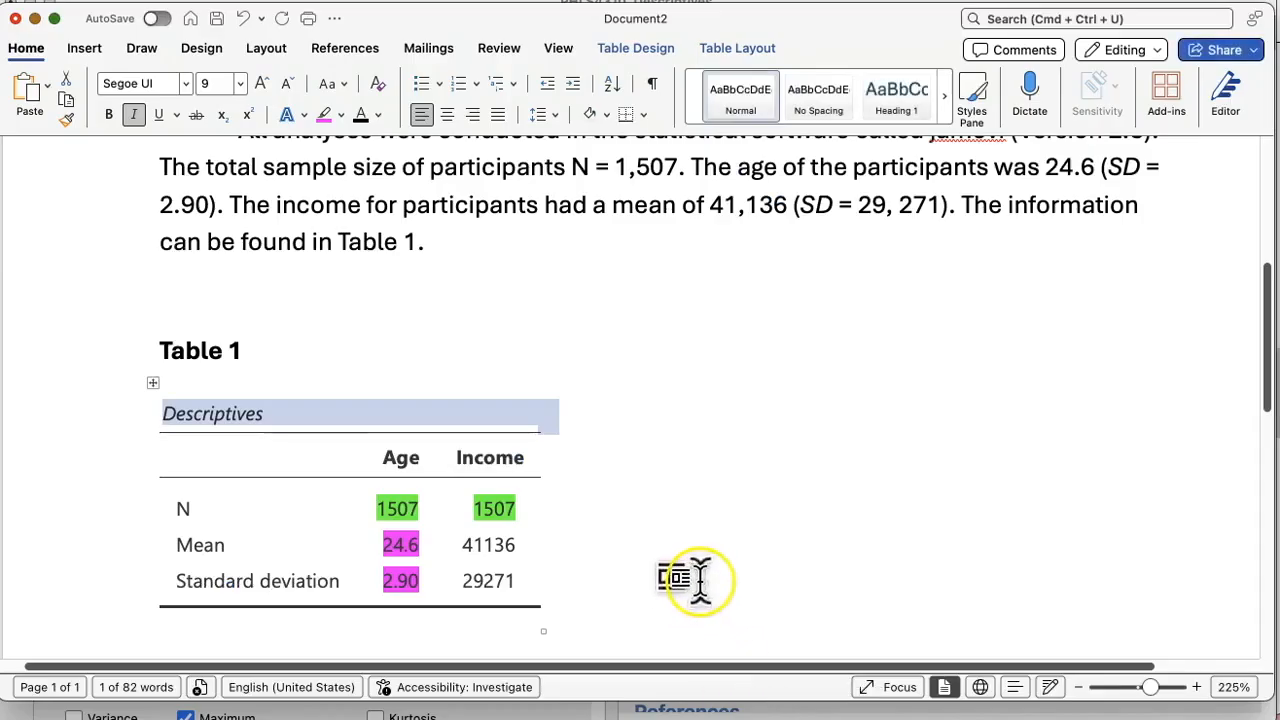
pyautogui.scroll(-1, 688, 578)
pyautogui.scroll(-3, 680, 577)
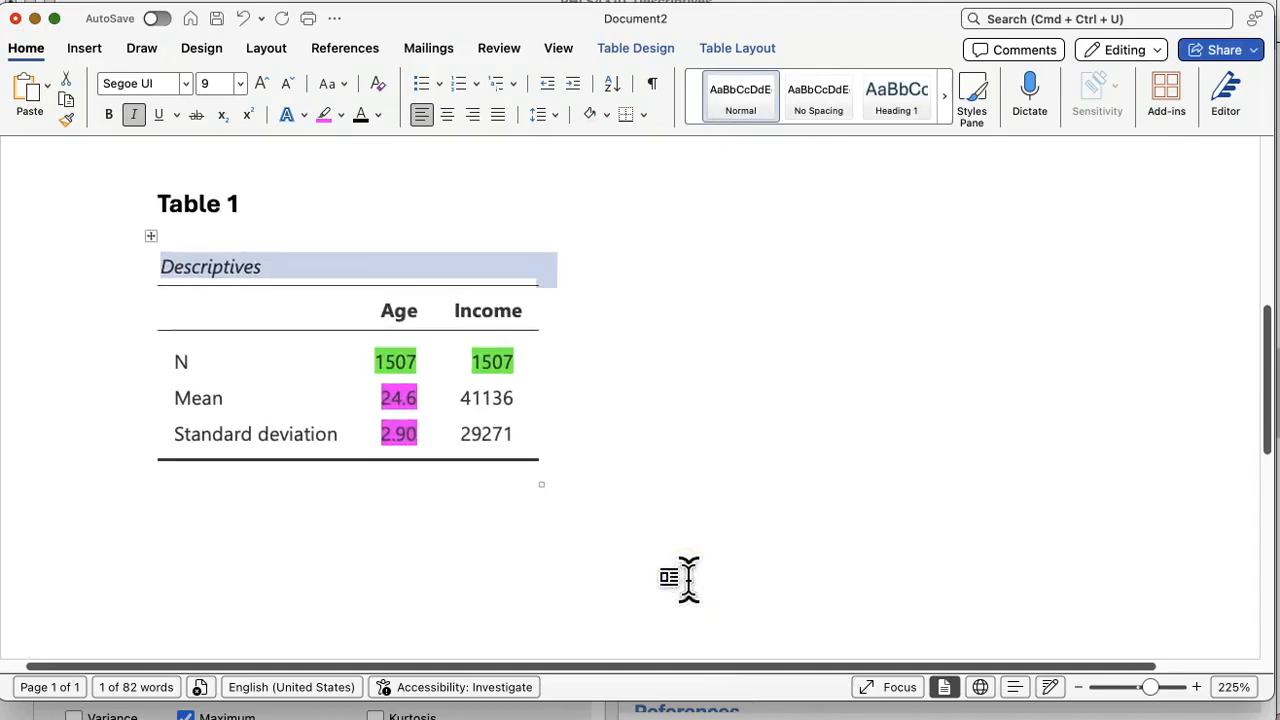
pyautogui.click(512, 544)
pyautogui.scroll(2, 512, 544)
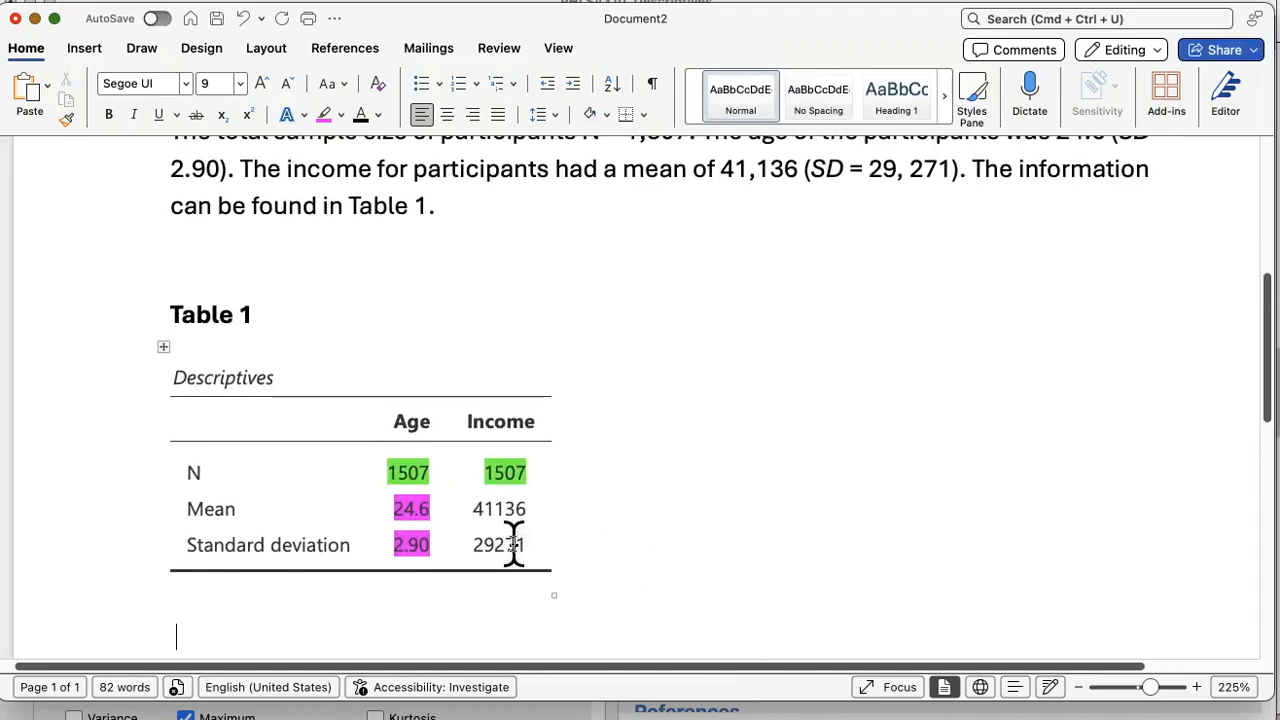
pyautogui.scroll(-2, 513, 545)
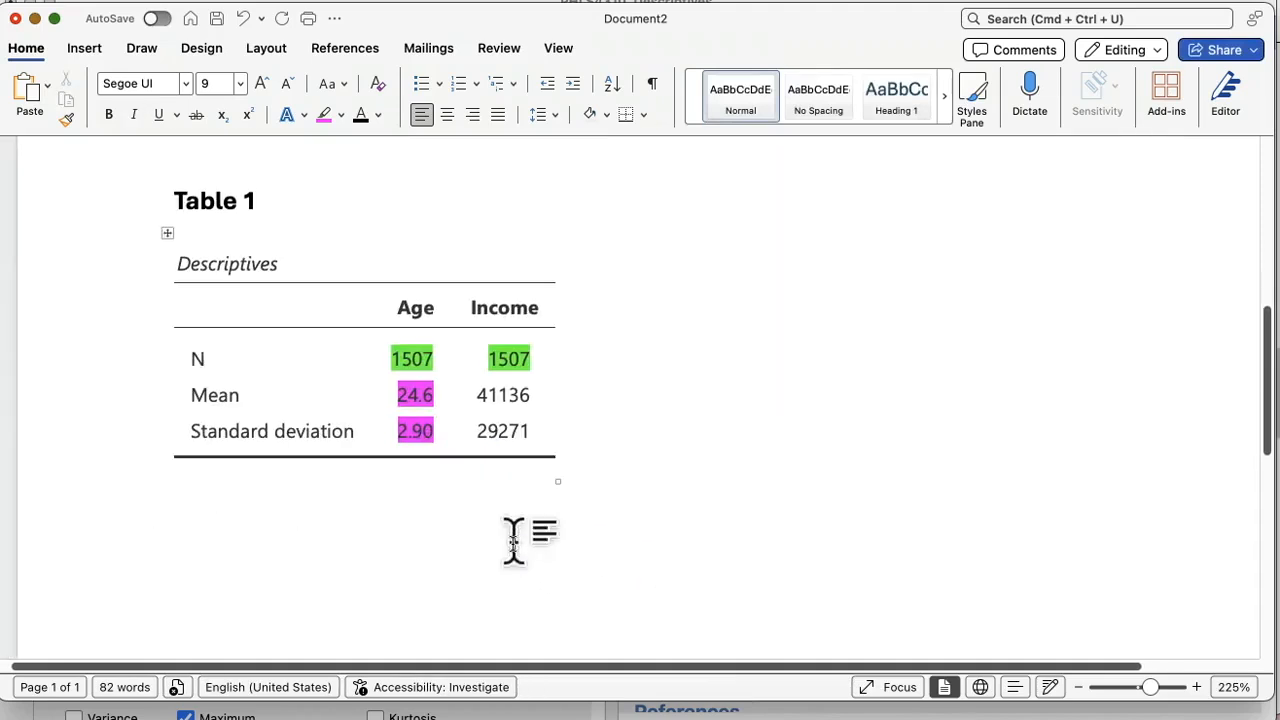
pyautogui.press('super+v')
pyautogui.scroll(4, 513, 543)
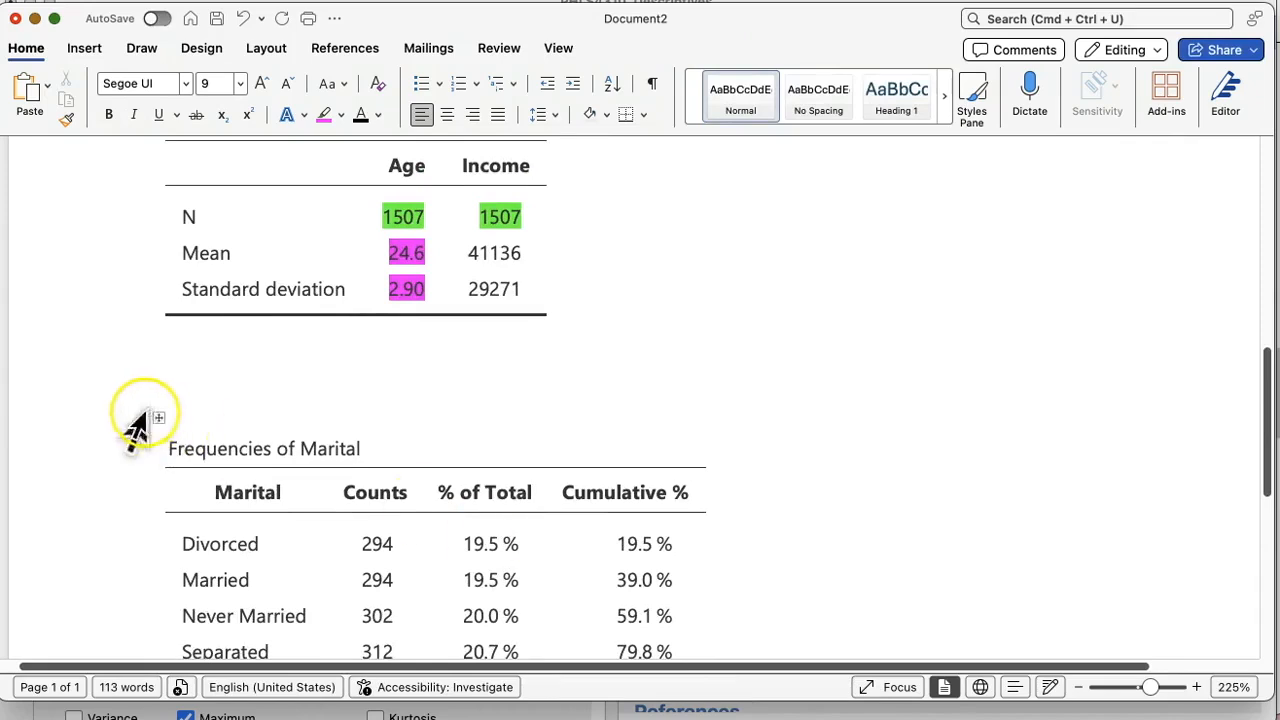
# Step: Delete the Table 1 label, its descriptives table and the blank lines above the Frequencies of Marital table
pyautogui.scroll(5, 157, 425)
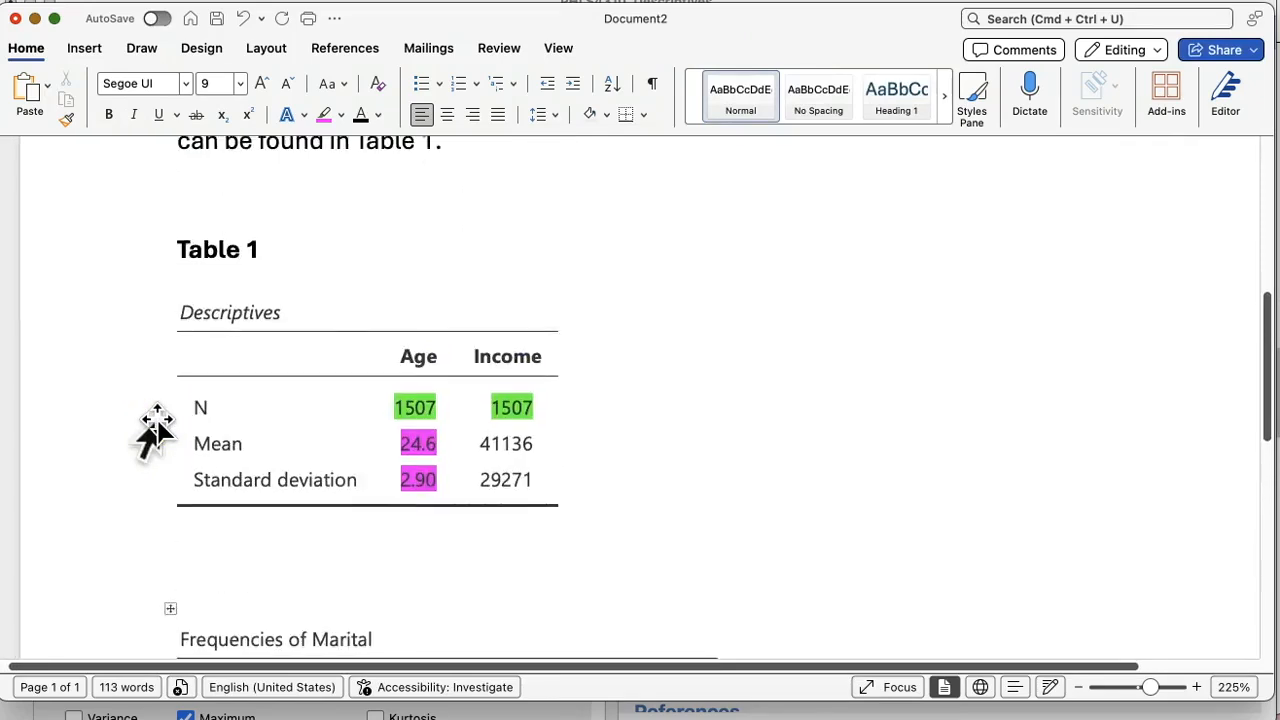
pyautogui.scroll(-2, 155, 430)
pyautogui.scroll(2, 157, 425)
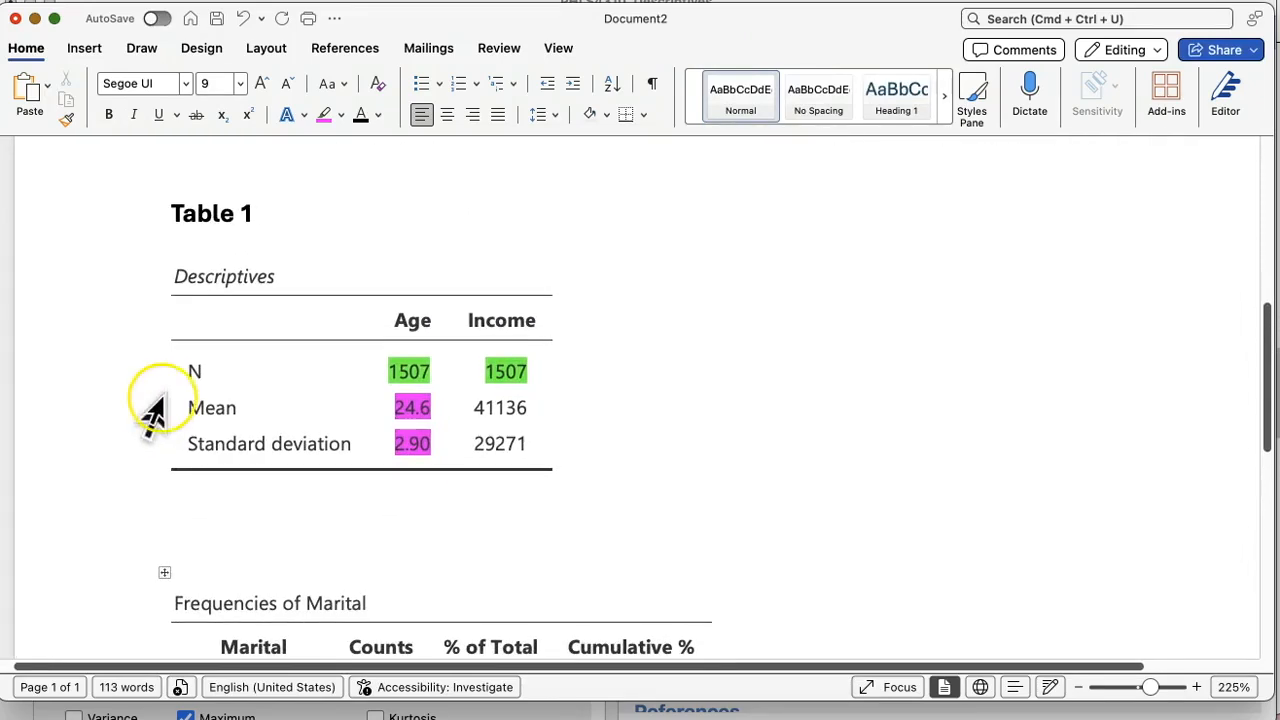
pyautogui.moveTo(114, 188); pyautogui.dragTo(114, 486)
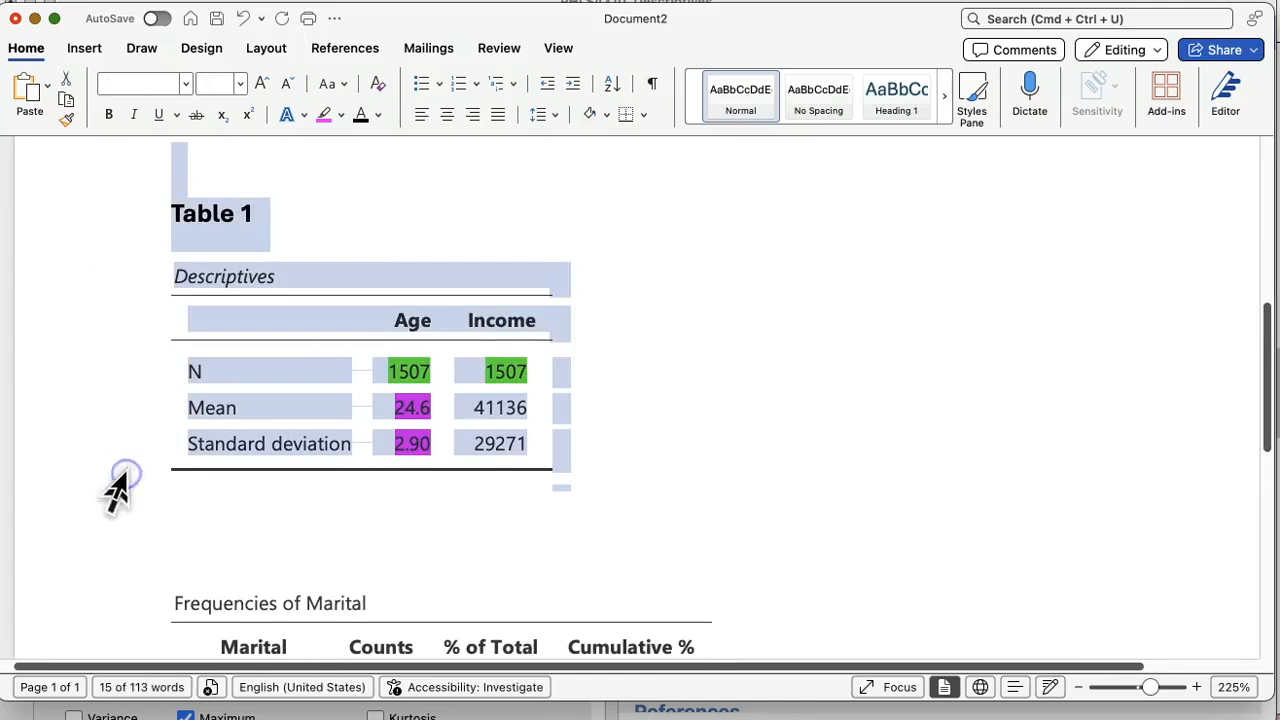
pyautogui.press('BackSpace')
pyautogui.scroll(1, 115, 490)
pyautogui.press('BackSpace')
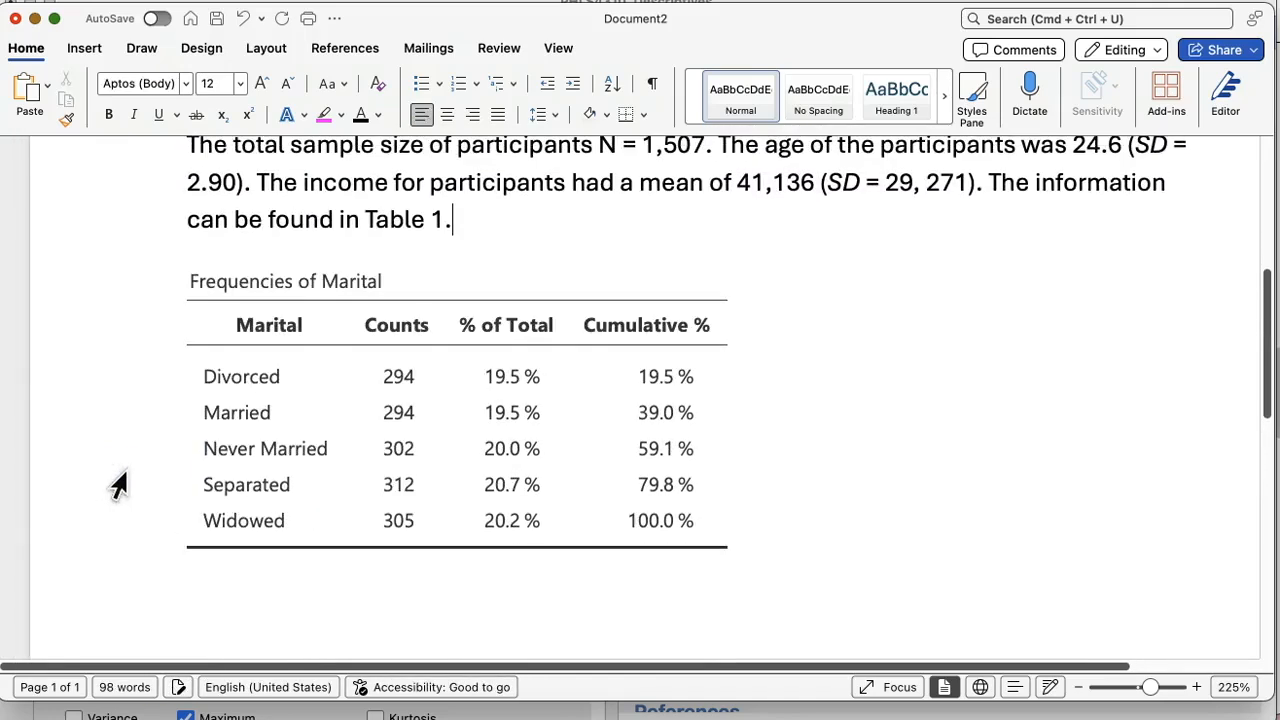
# Step: Continue the paragraph after "Table 1." with a sentence starting "In Table 2 we find information on the" and ending with the participants' "marital status"
pyautogui.click(495, 255)
pyautogui.write('In table')
pyautogui.press('BackSpace')
pyautogui.press('BackSpace')
pyautogui.press('BackSpace')
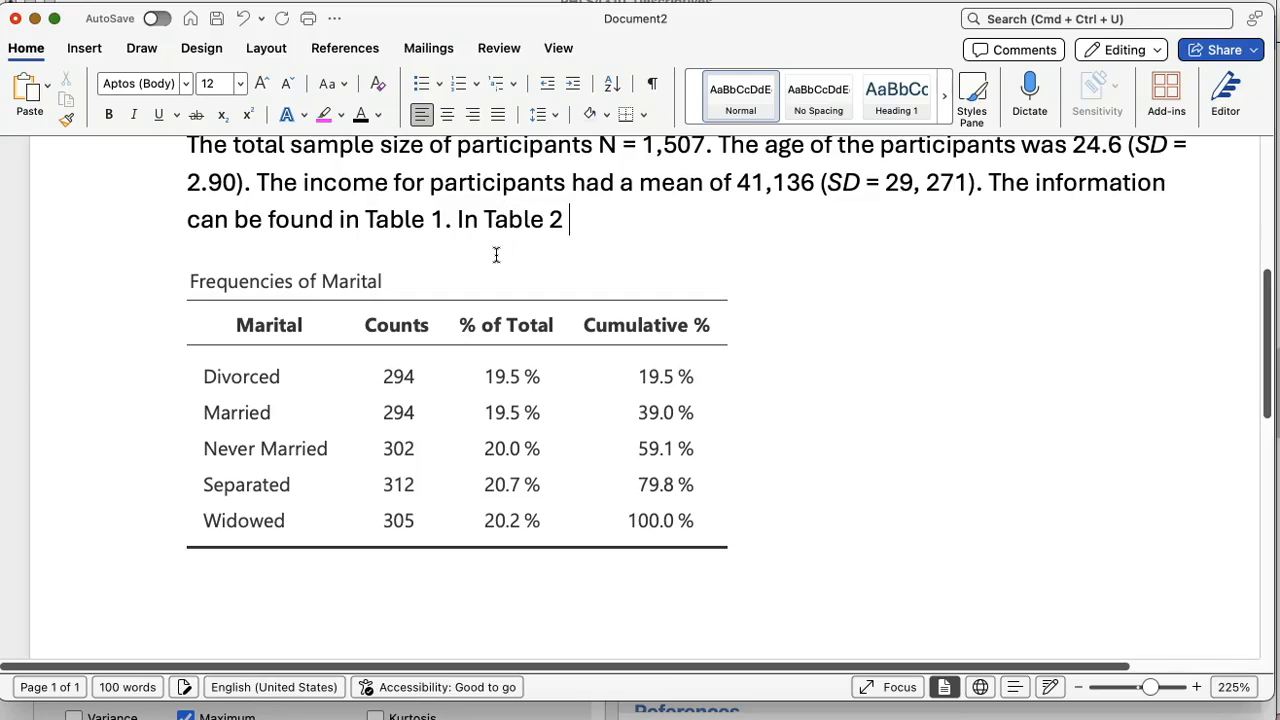
pyautogui.write('we ')
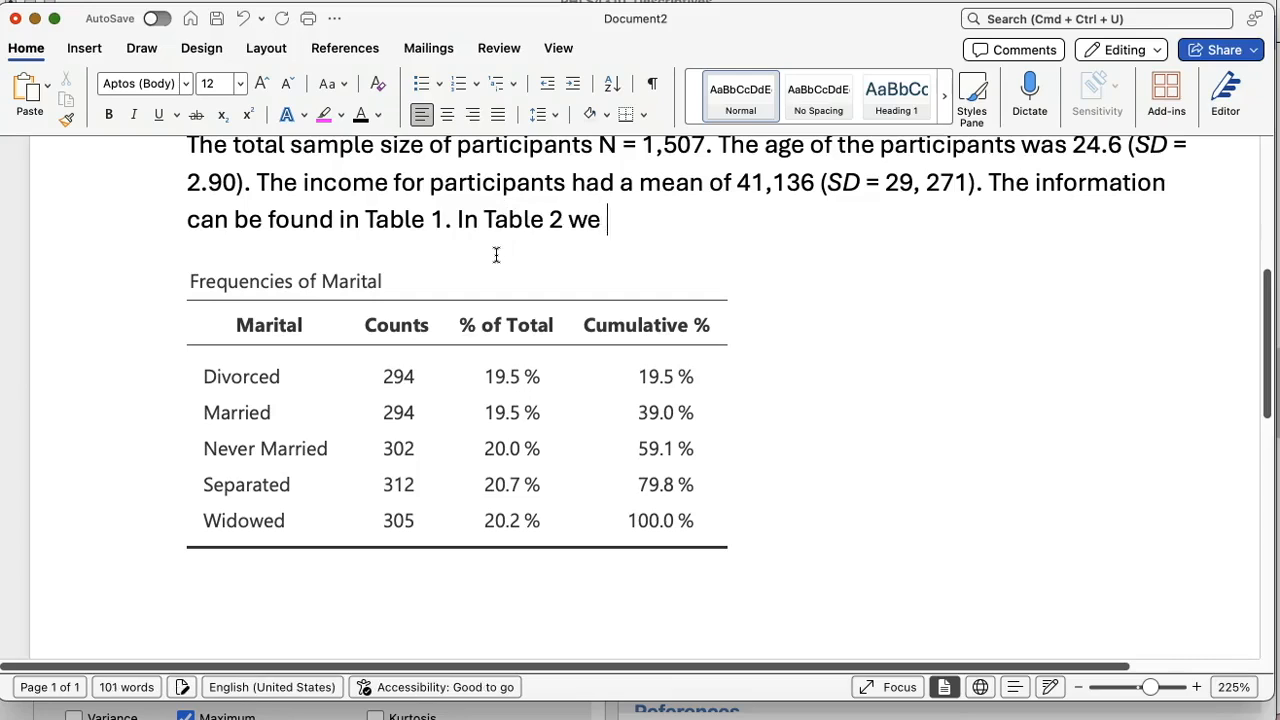
pyautogui.write('find information o')
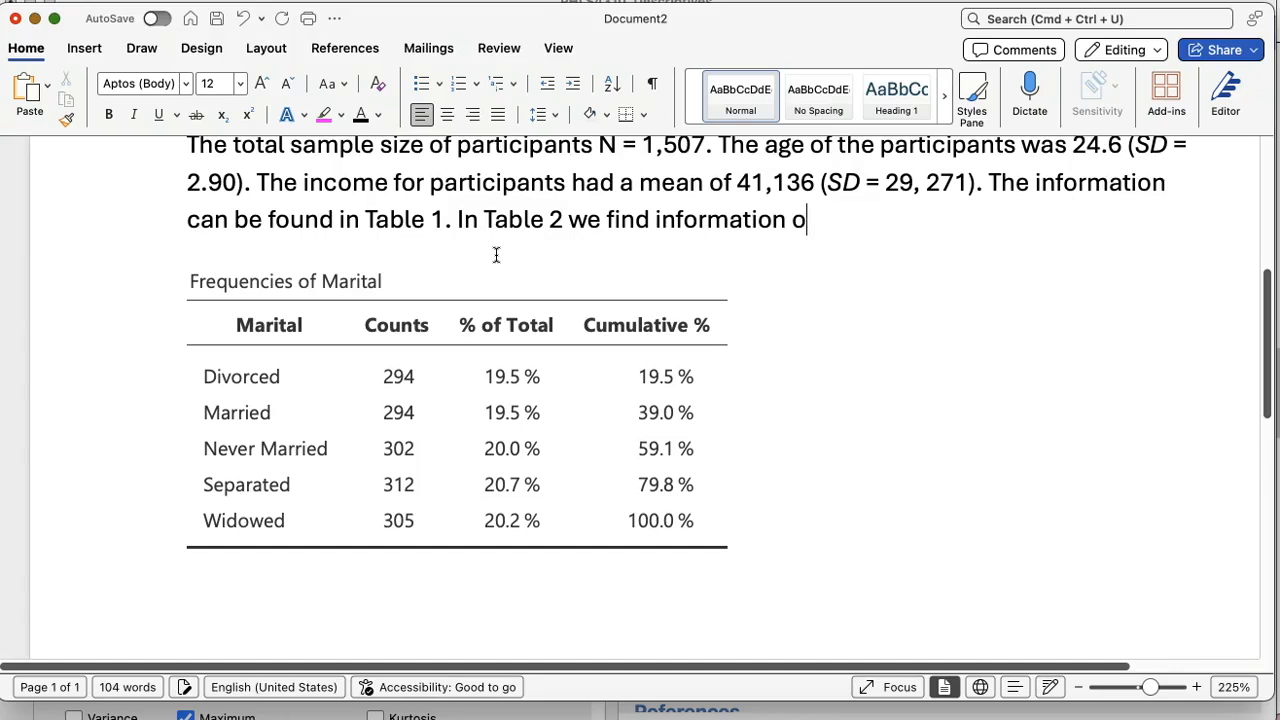
pyautogui.write('cipa')
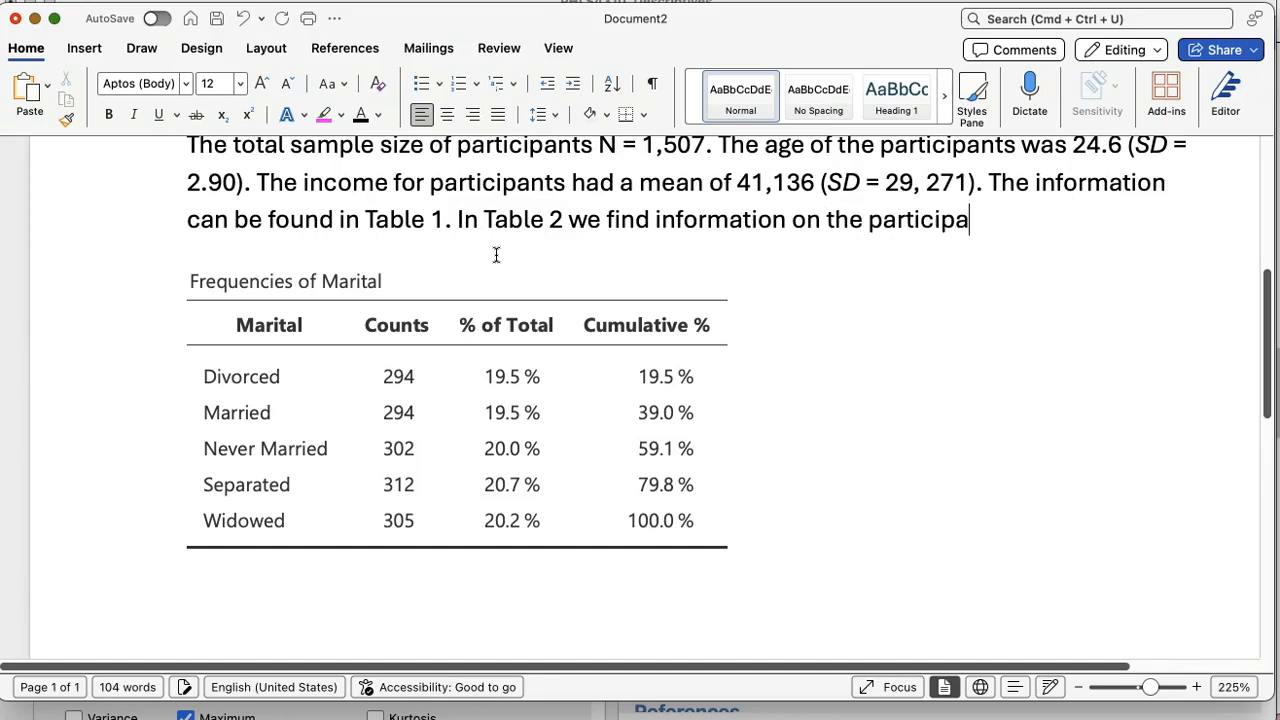
pyautogui.write('ns marital status')
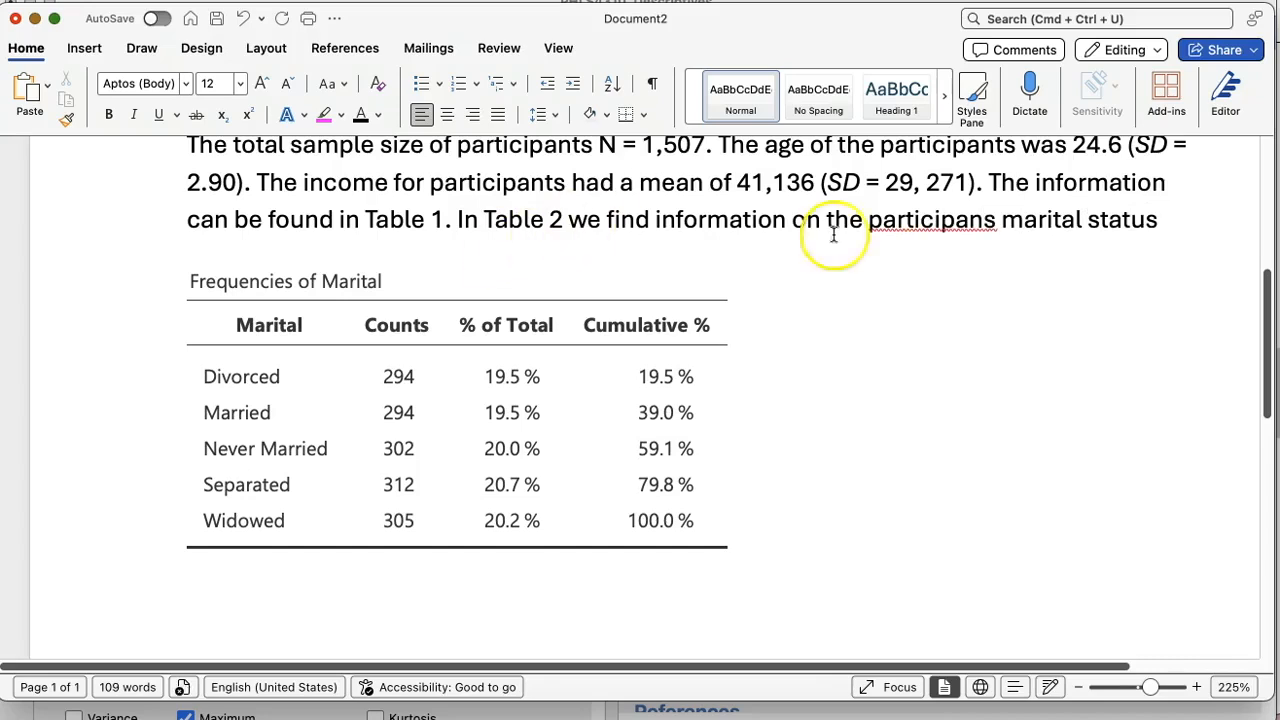
# Step: Correct the misspelled "participans" to "participants" and place the cursor at the end of the marital status sentence
pyautogui.rightClick(985, 222)
pyautogui.write('t')
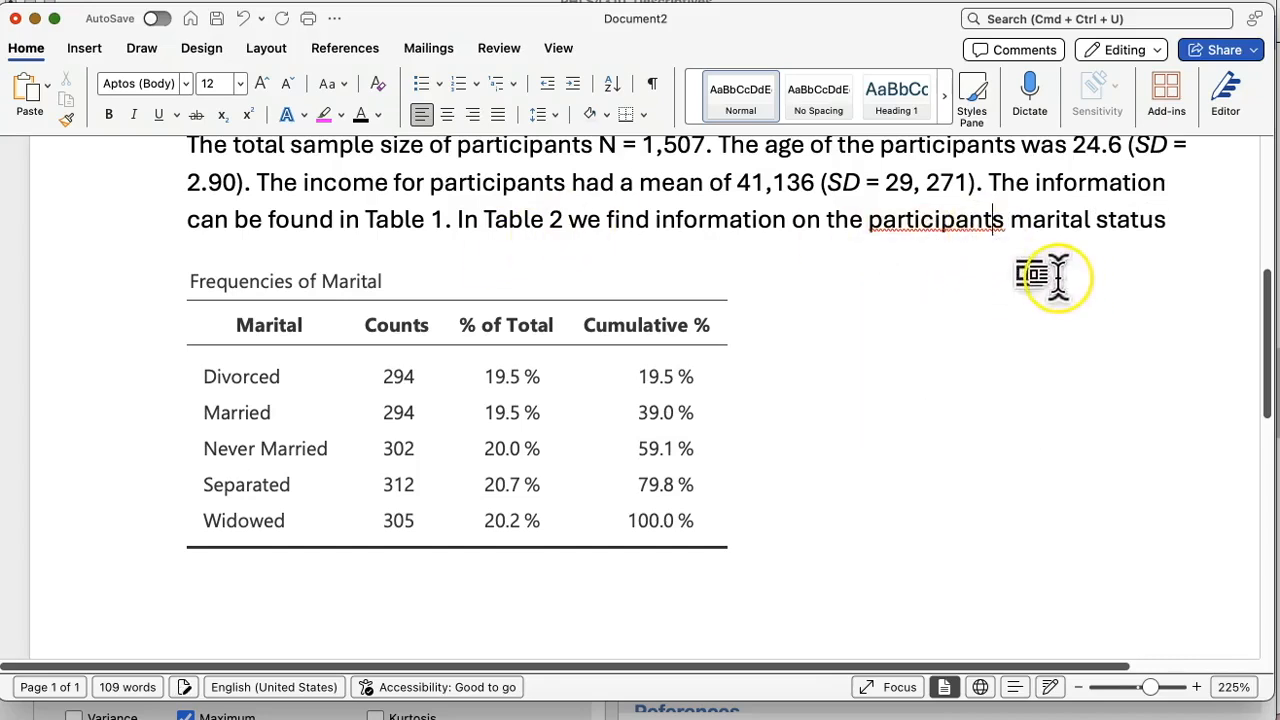
pyautogui.click(1178, 227)
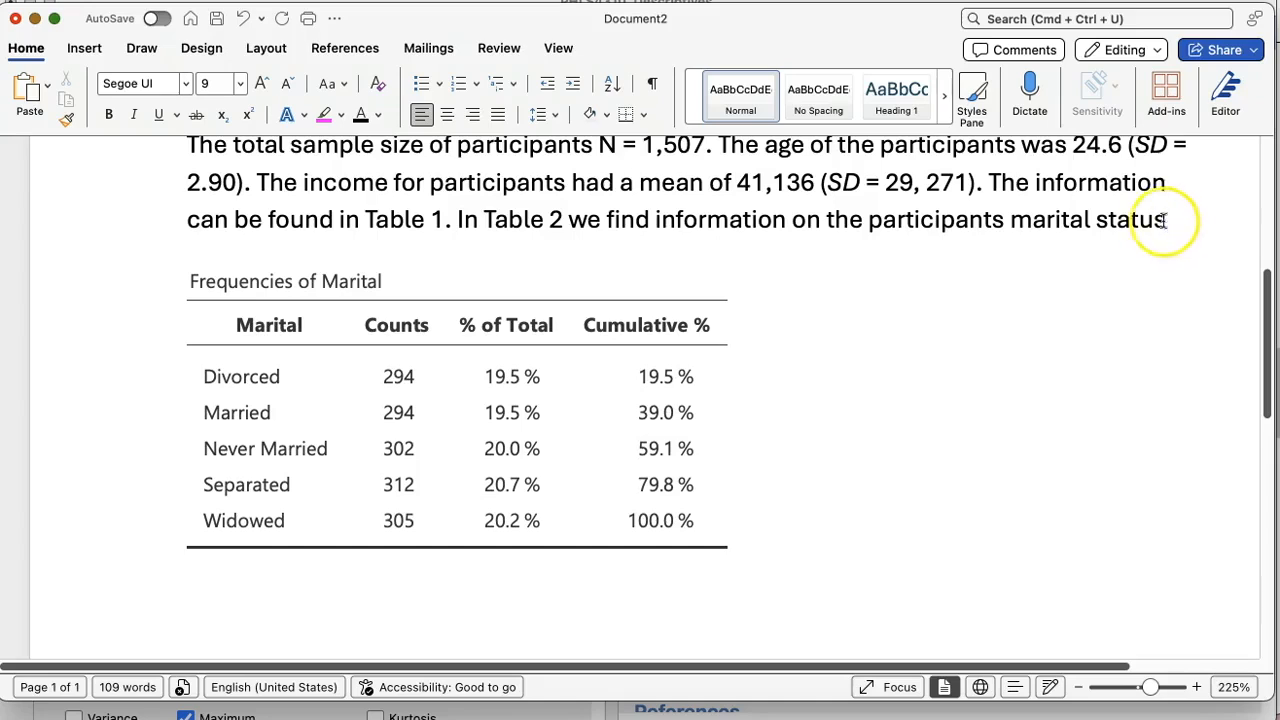
pyautogui.click(1170, 222)
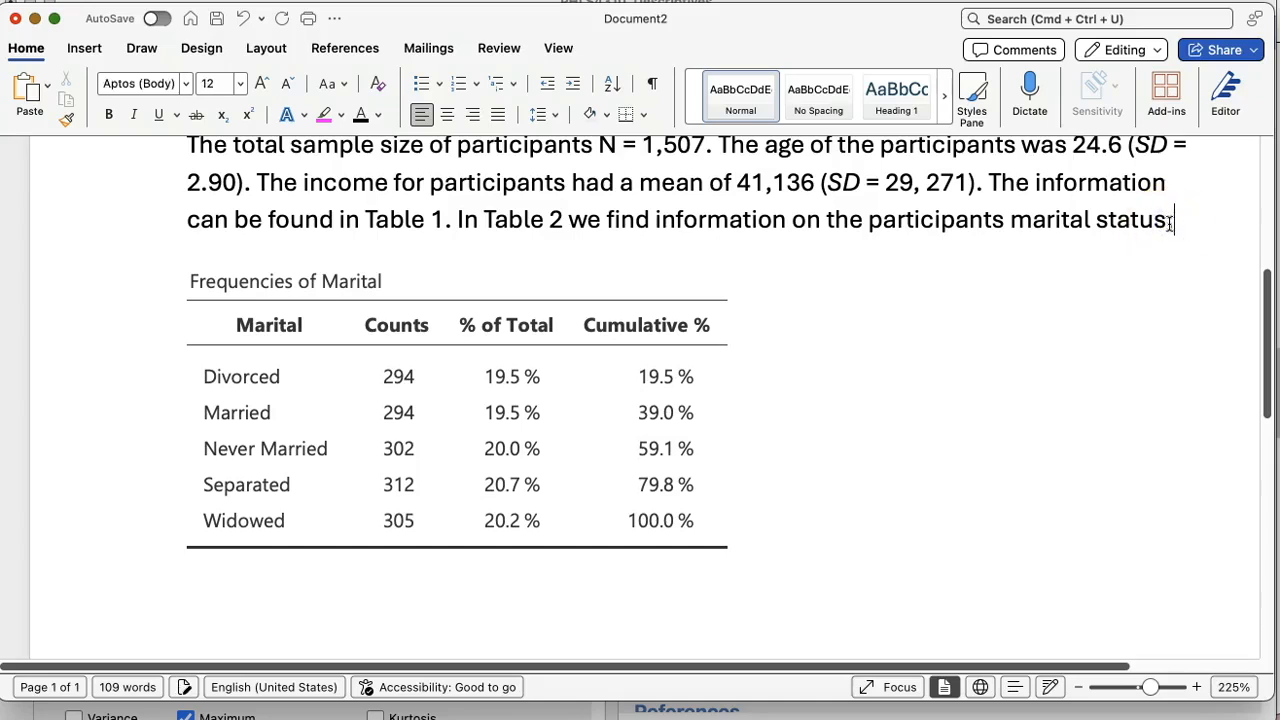
# Step: Continue the marital status sentence with "the distribution was as follows Divorced n = 294 (19.5%"
pyautogui.write('the distribution was as follows Divorced n =.')
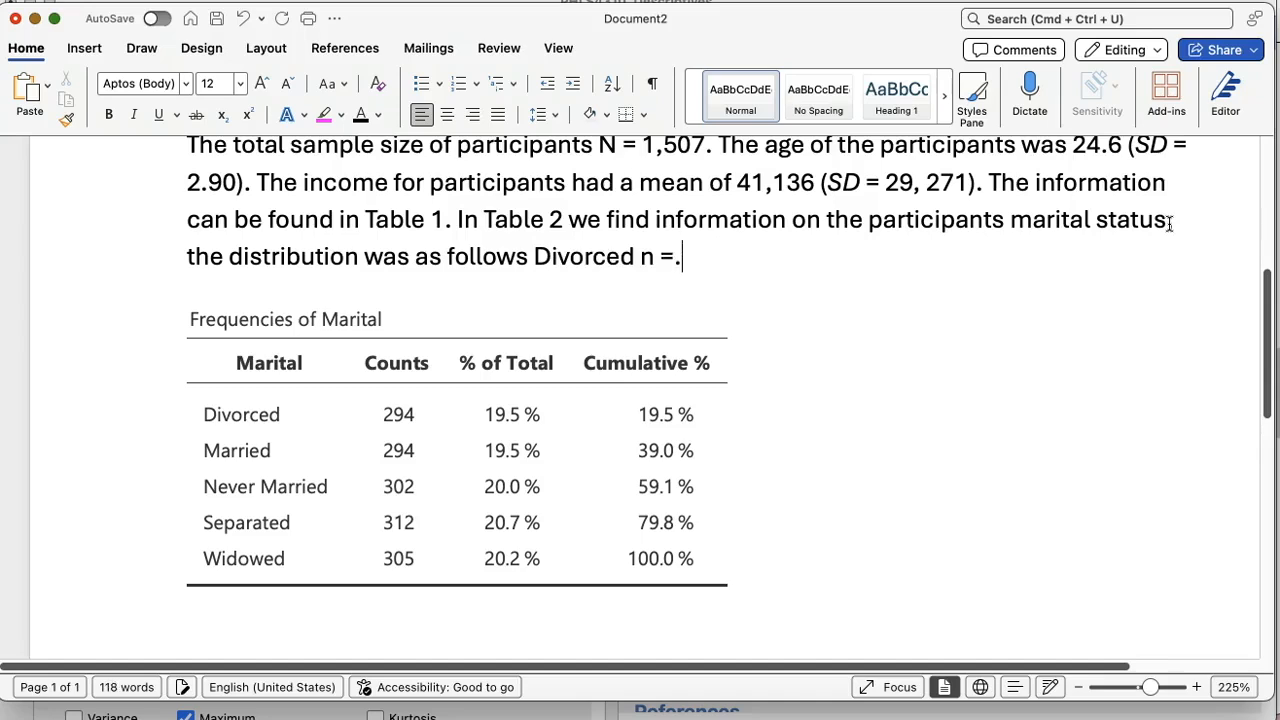
pyautogui.press('BackSpace')
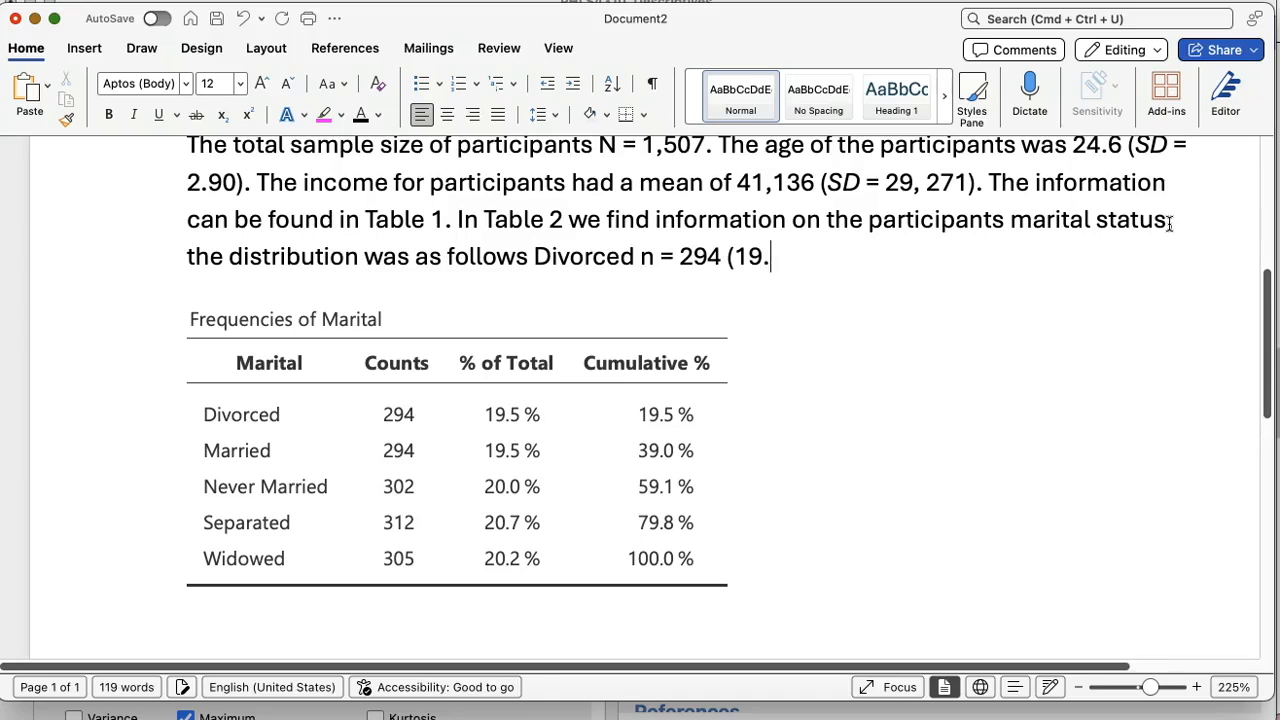
pyautogui.write('%), Marrie')
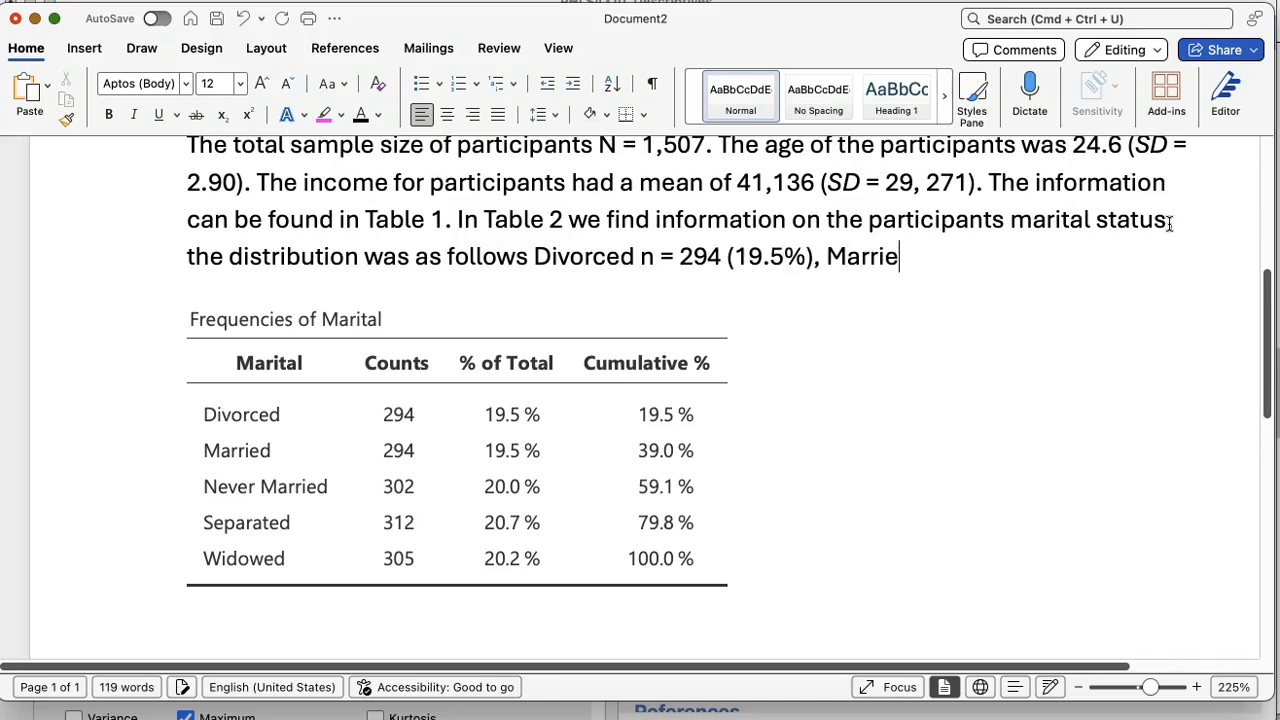
pyautogui.write('d 2')
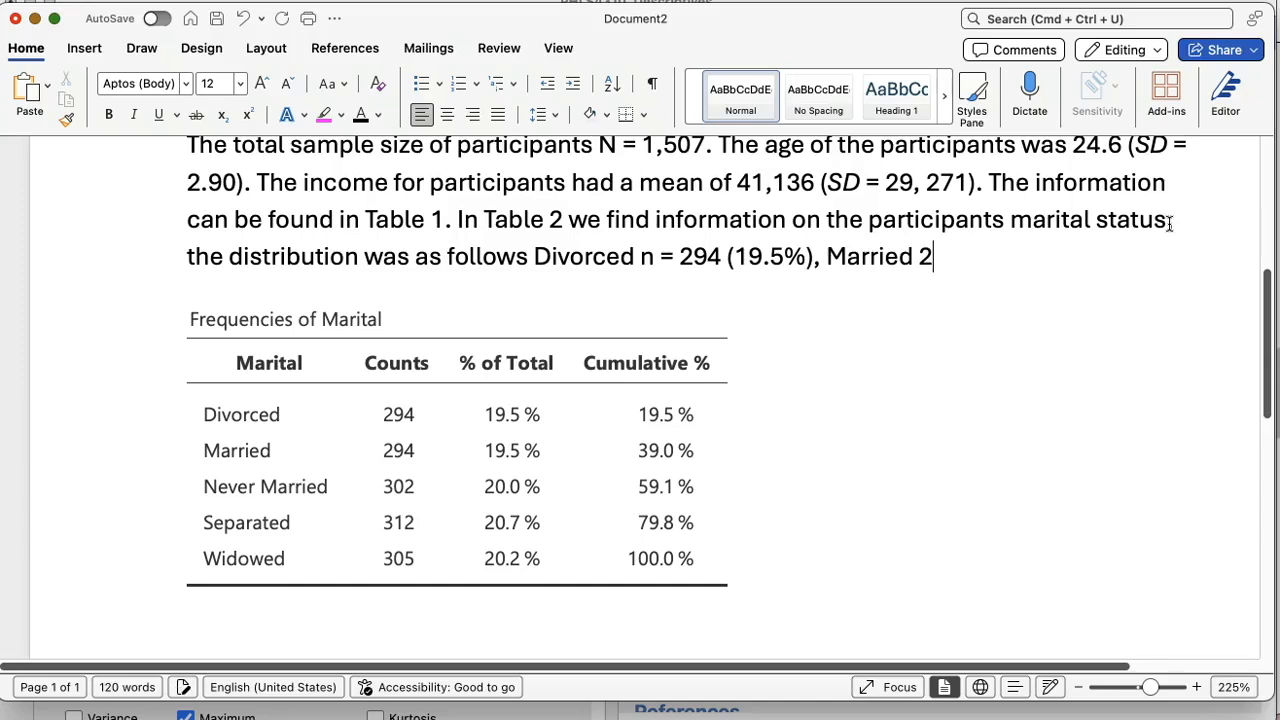
# Step: Close the Divorced entry and add "Married n = 294 (19.5%)", reusing the copied Divorced statistics
pyautogui.moveTo(651, 270); pyautogui.dragTo(805, 262)
pyautogui.press('super+c')
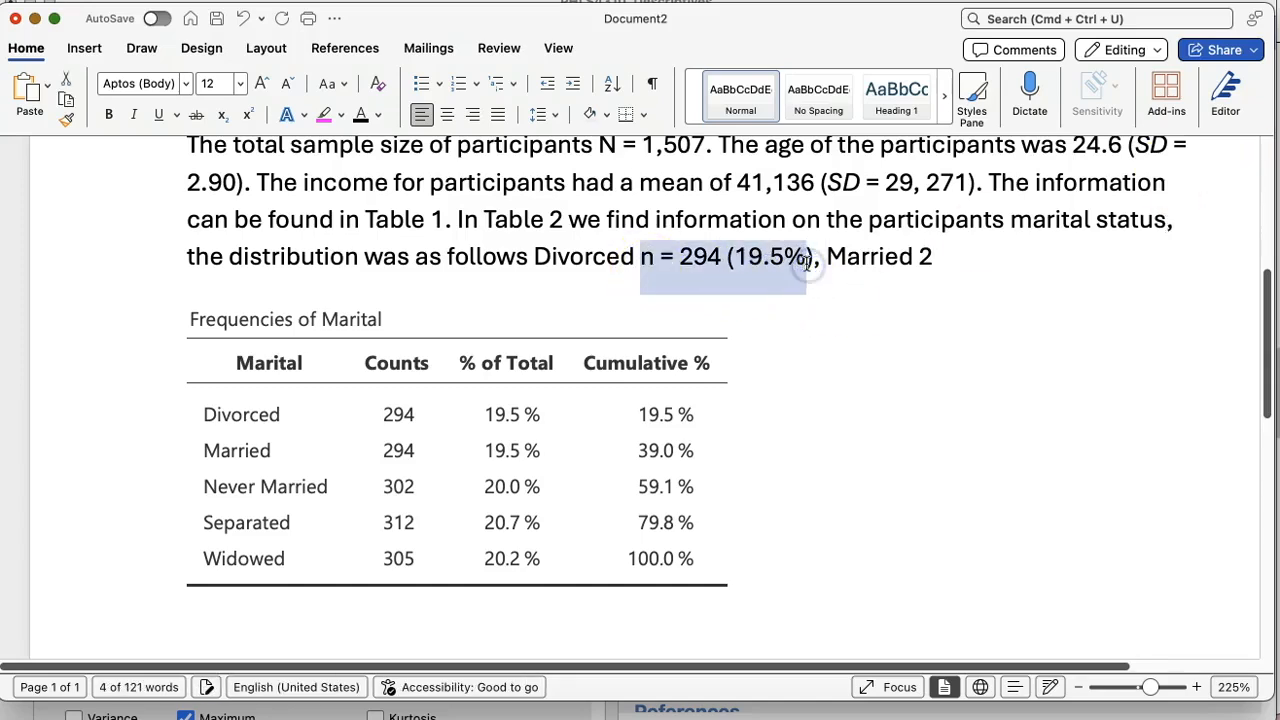
pyautogui.click(965, 256)
pyautogui.press('BackSpace')
pyautogui.press('super+v')
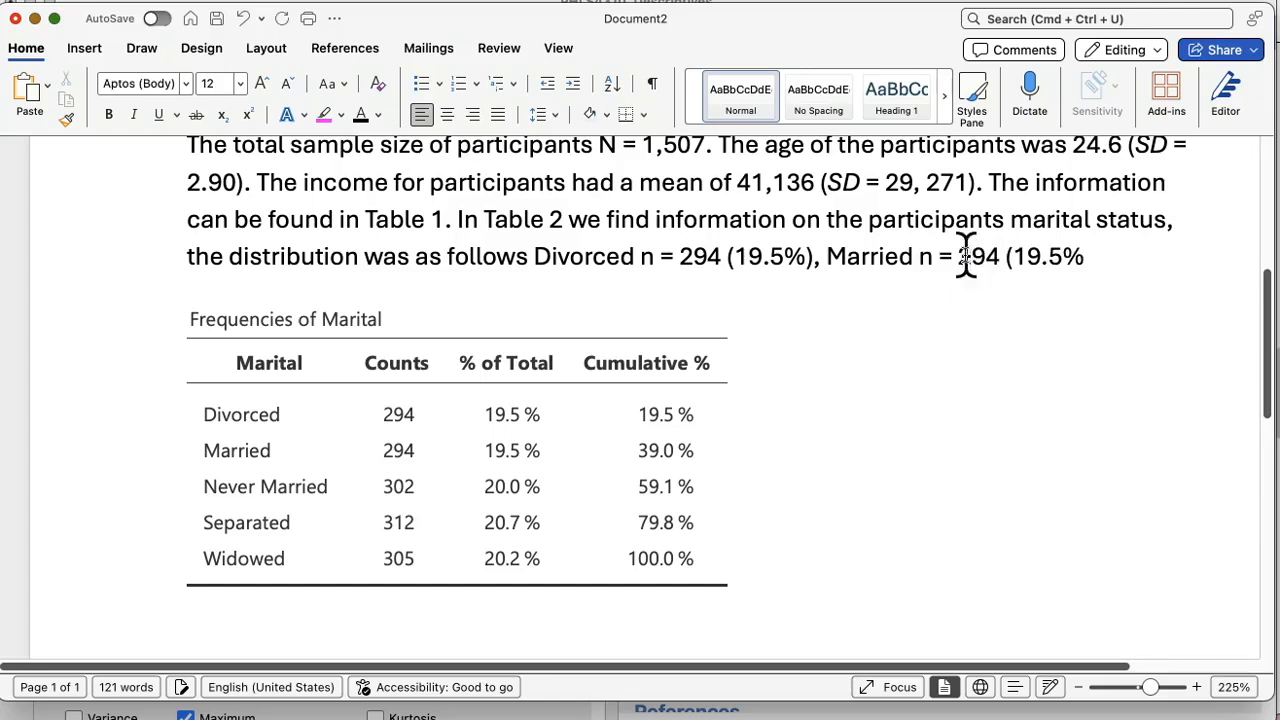
pyautogui.write(')')
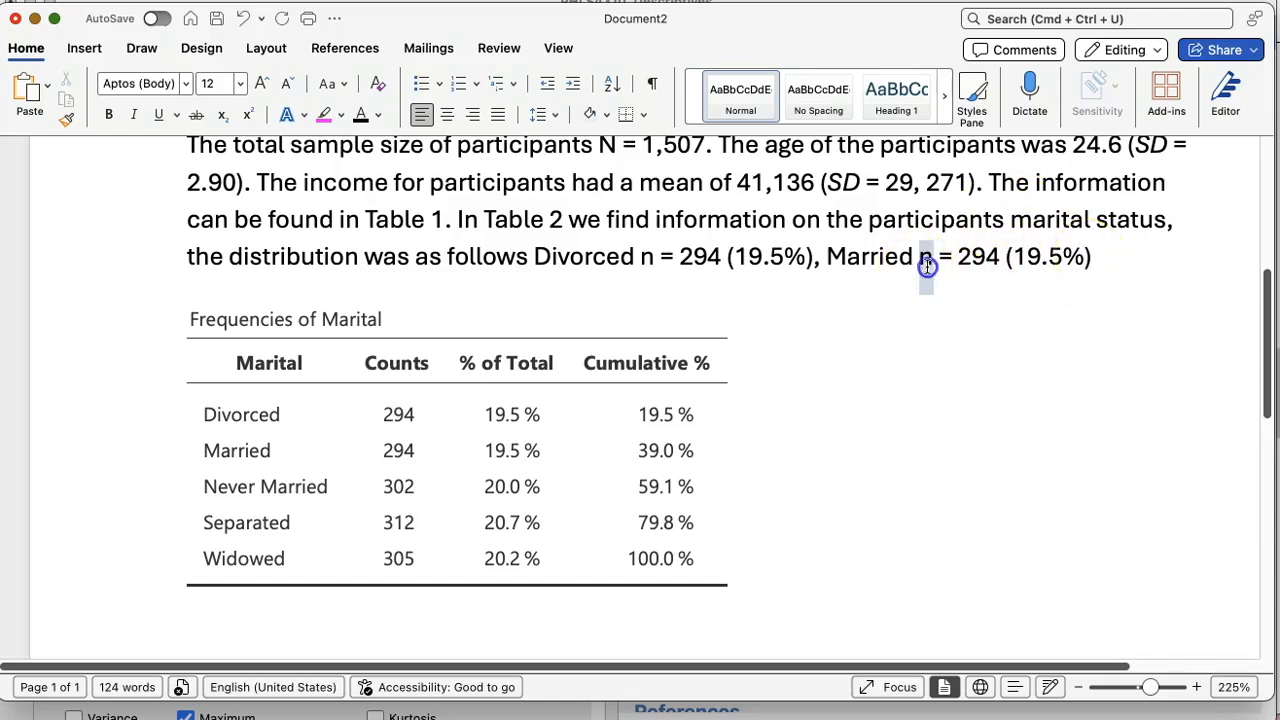
# Step: Italicize the n symbols in the Married and Divorced entries of the paragraph
pyautogui.moveTo(919, 264); pyautogui.dragTo(930, 266)
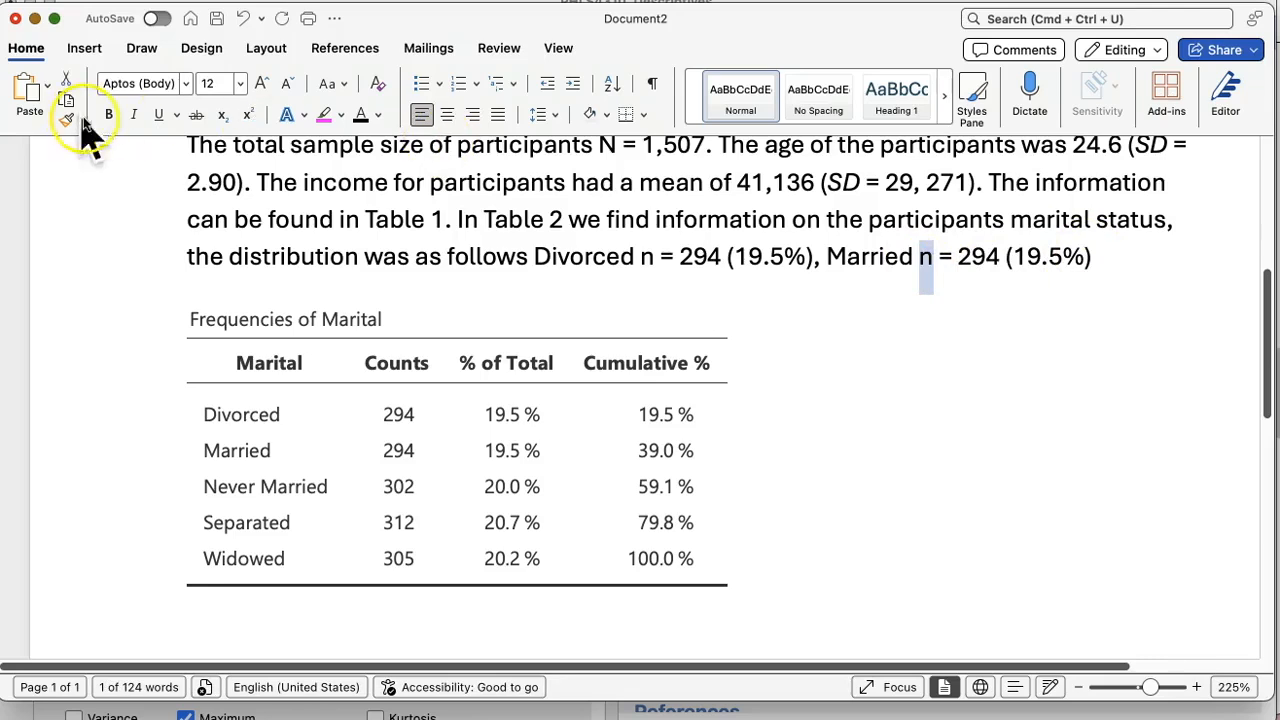
pyautogui.click(133, 114)
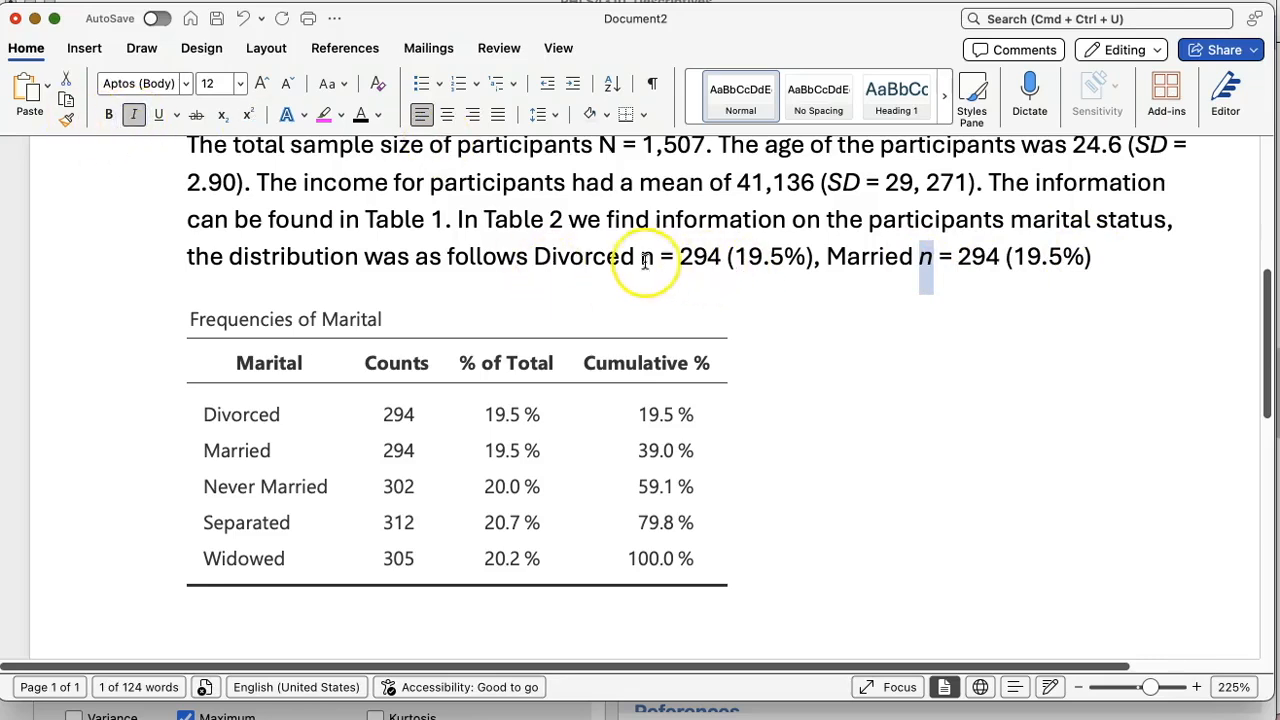
pyautogui.moveTo(640, 264); pyautogui.dragTo(654, 265)
pyautogui.click(133, 114)
# Step: Add a "Never Married" entry after Married by pasting the copied statistics and changing them to n = 302 (20%
pyautogui.click(1115, 263)
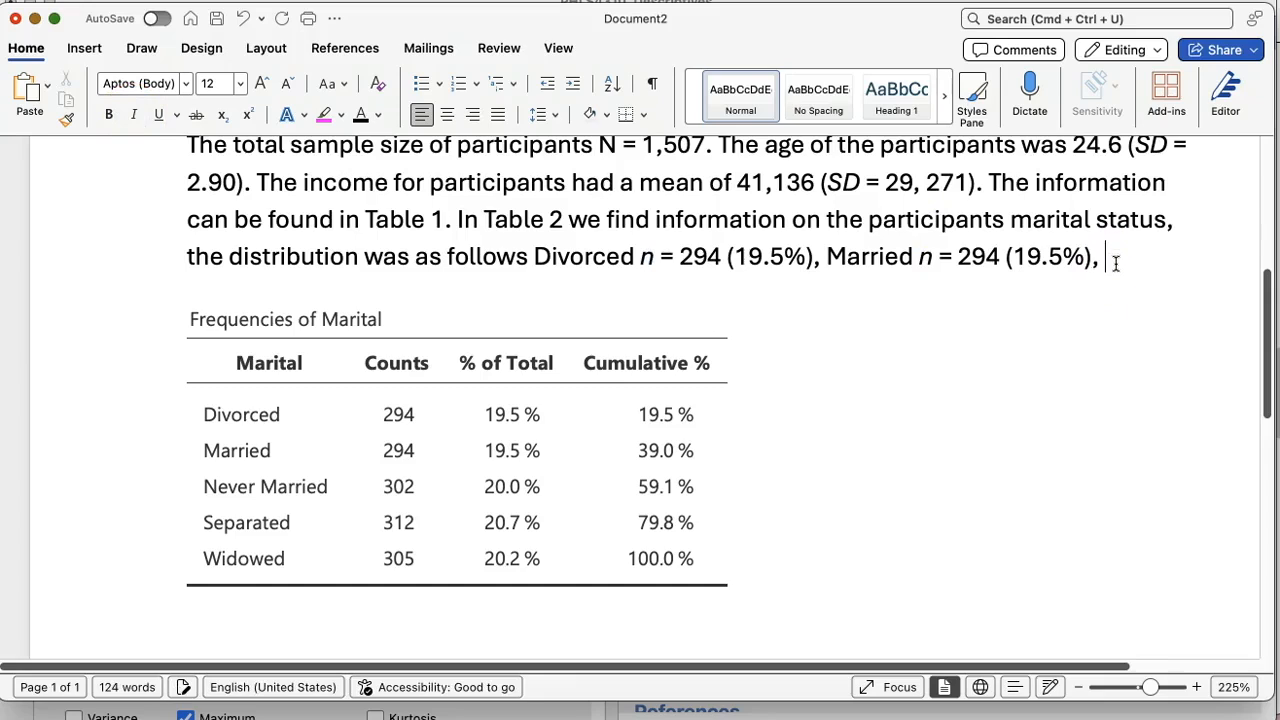
pyautogui.write('Never Married')
pyautogui.press('super+v')
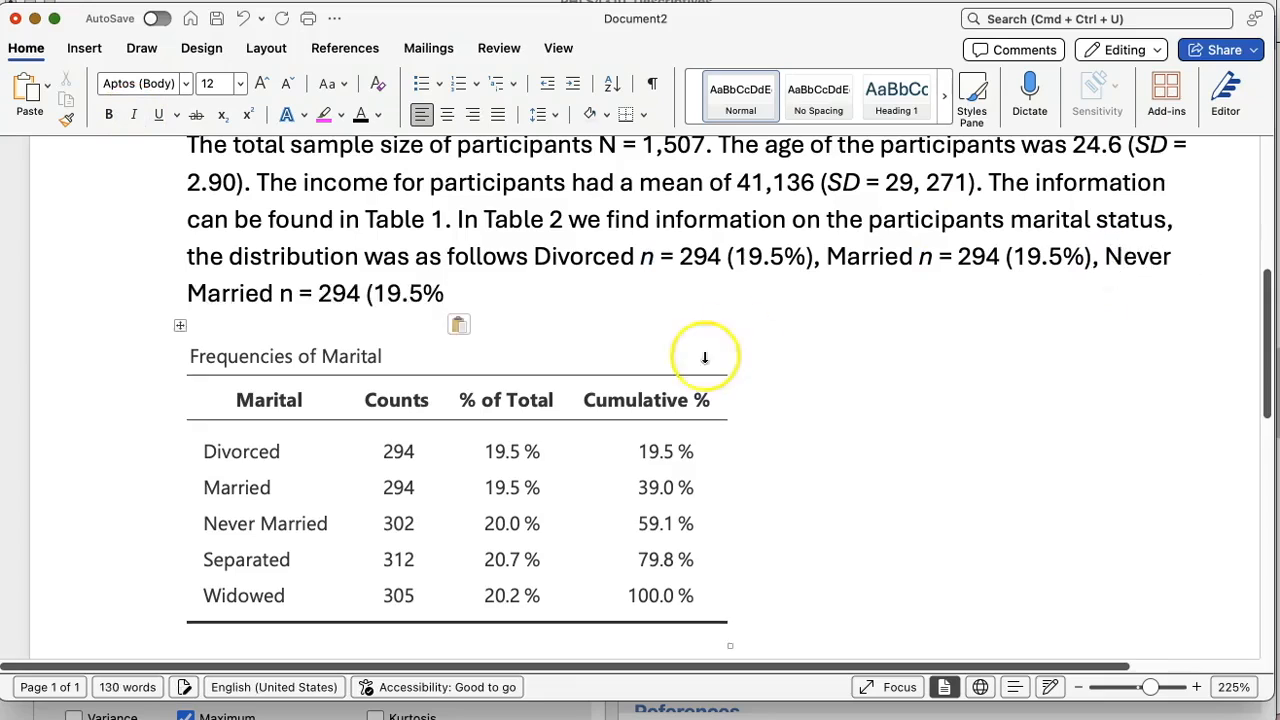
pyautogui.moveTo(318, 293); pyautogui.dragTo(357, 298)
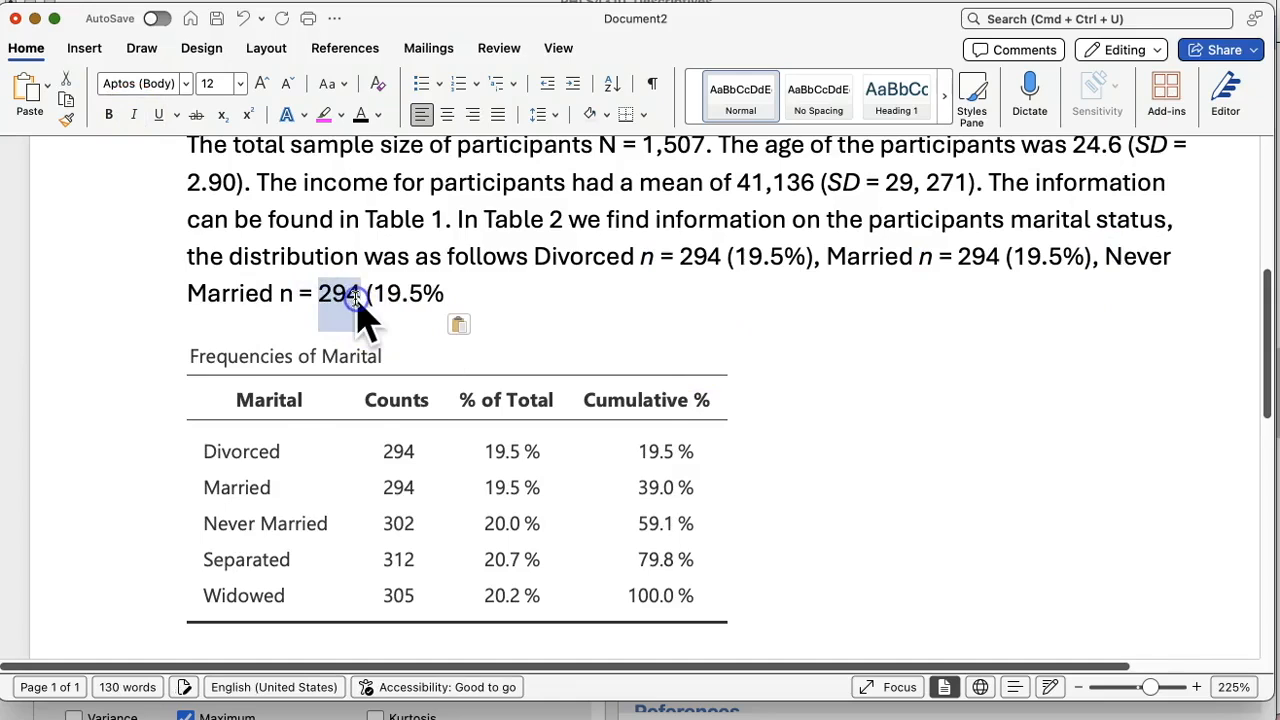
pyautogui.write('302')
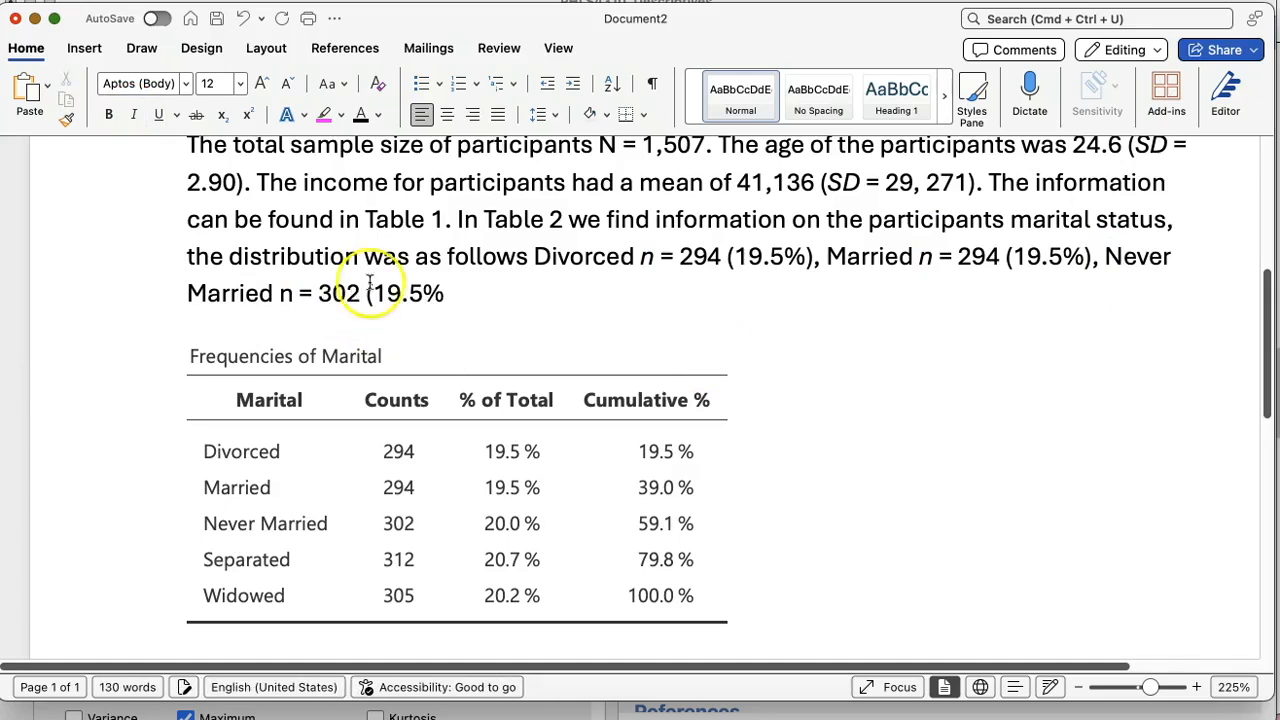
pyautogui.moveTo(422, 292); pyautogui.dragTo(380, 290)
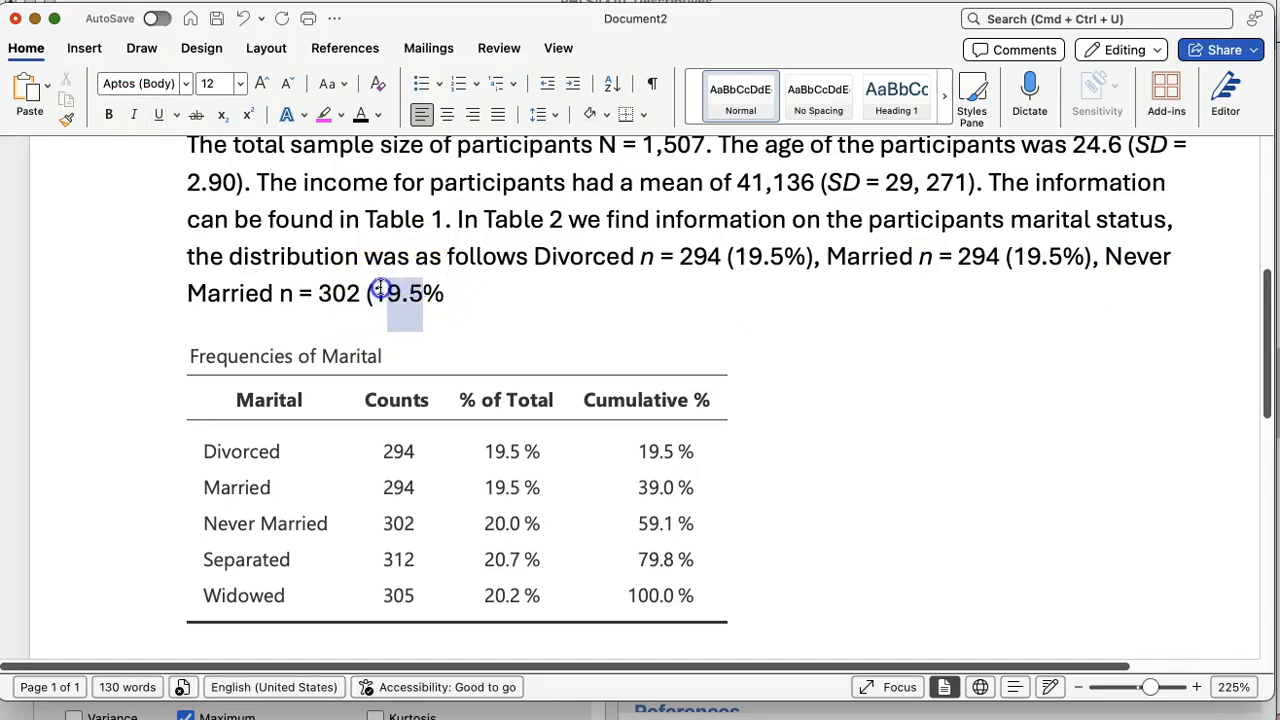
pyautogui.write('20')
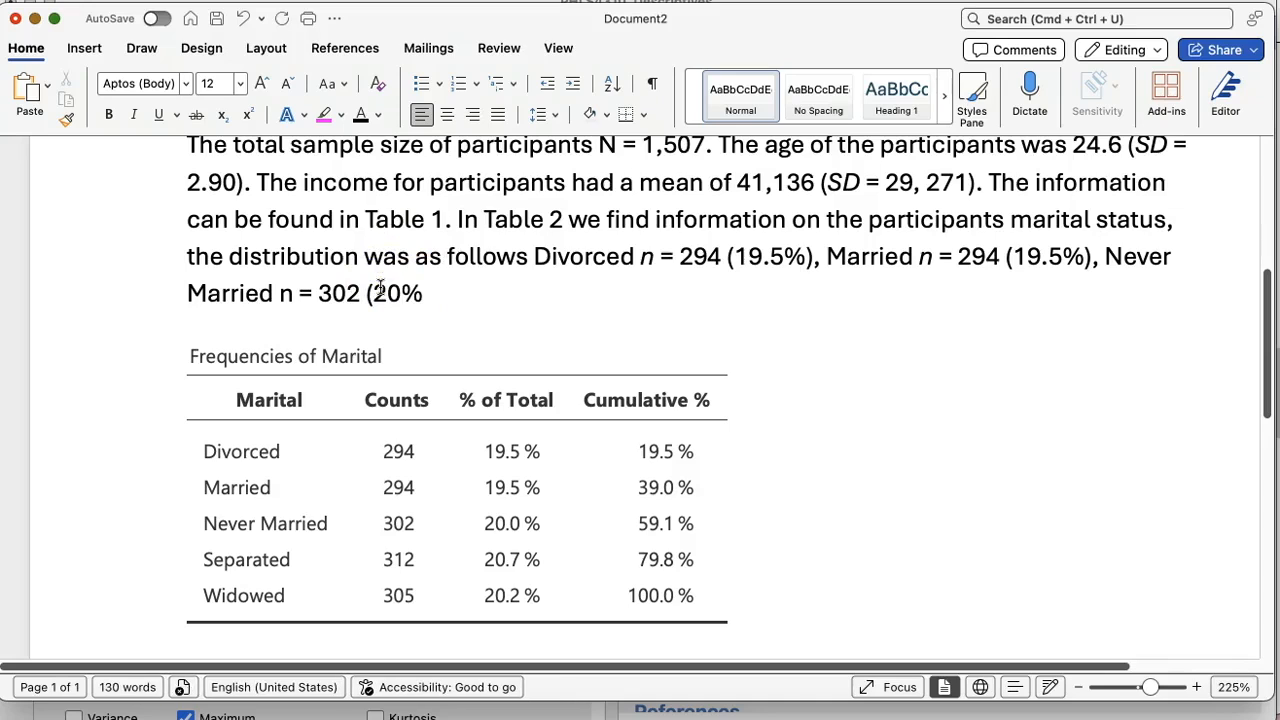
pyautogui.press('Left')
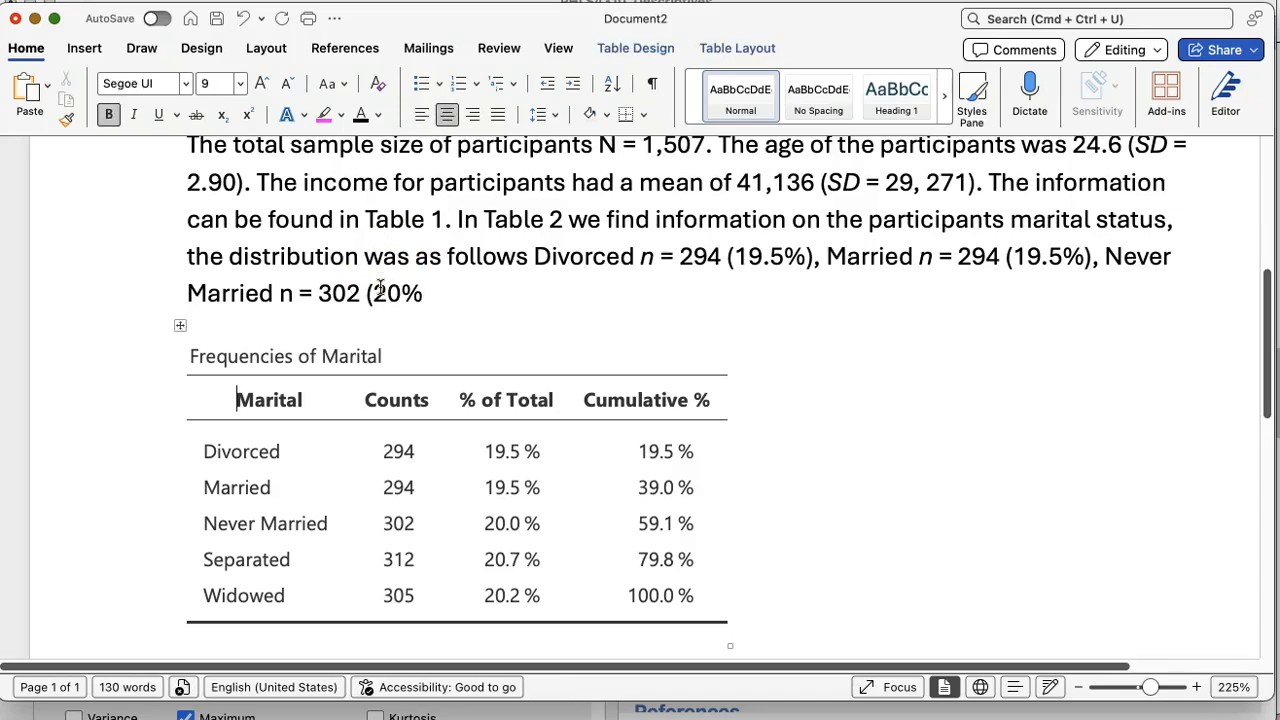
pyautogui.click(431, 296)
# Step: Close the Never Married parenthesis and end the paragraph with the placeholder "all the categories and variables I asked for."
pyautogui.write(') all the cate')
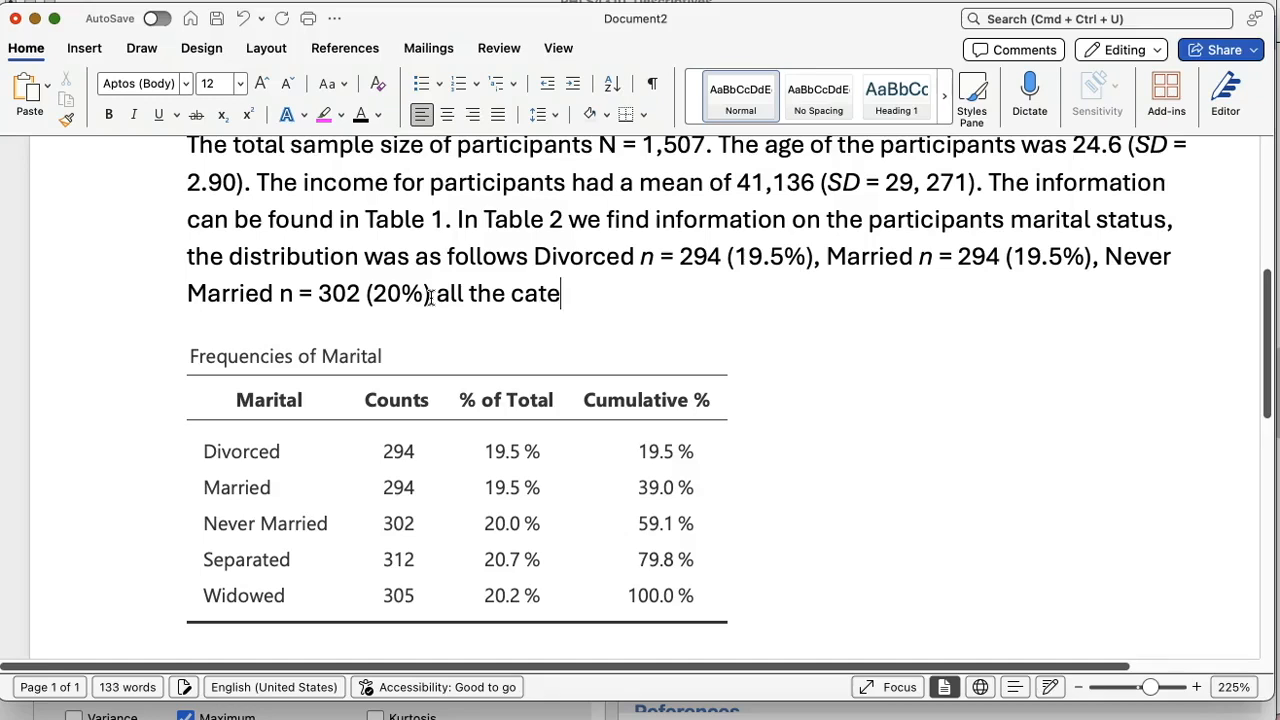
pyautogui.write('gories and variables I asked for.')
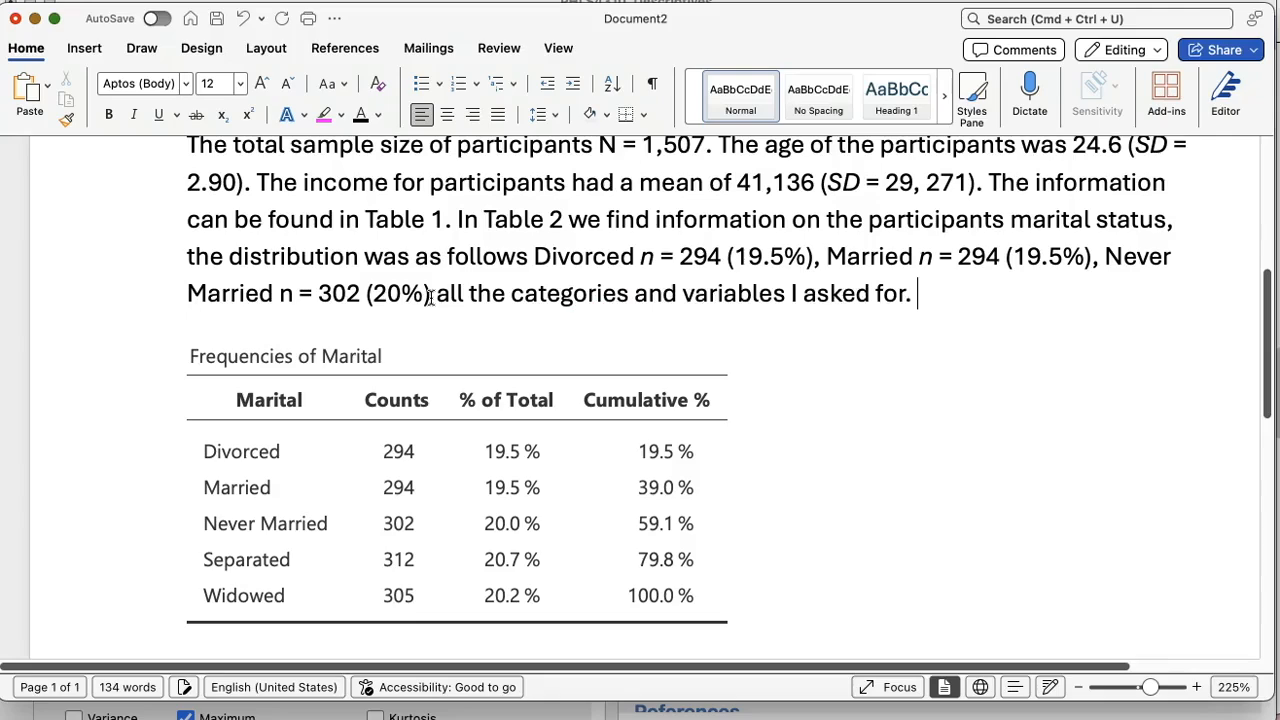
# Step: Switch to the assignment checklist in the browser and review which nominal and ordinal variables the Methods section must report
pyautogui.click(657, 3)
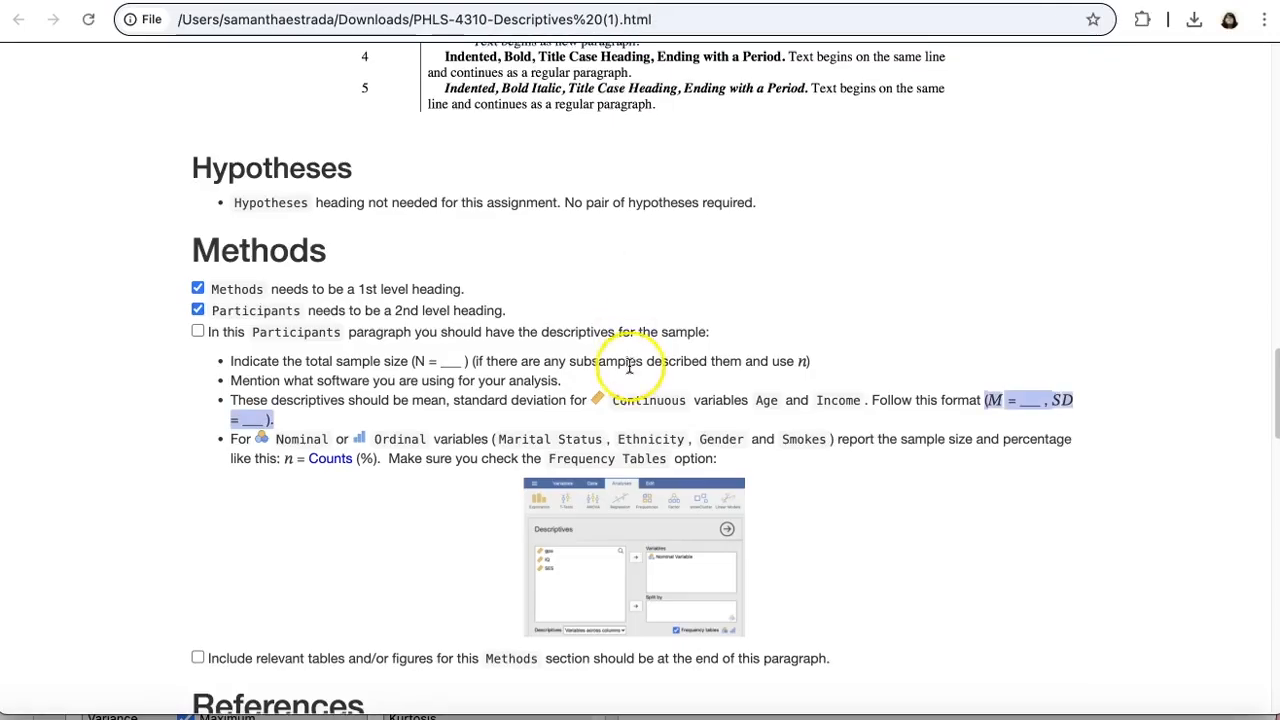
pyautogui.scroll(-2, 630, 367)
pyautogui.moveTo(498, 344); pyautogui.dragTo(758, 349)
pyautogui.click(820, 345)
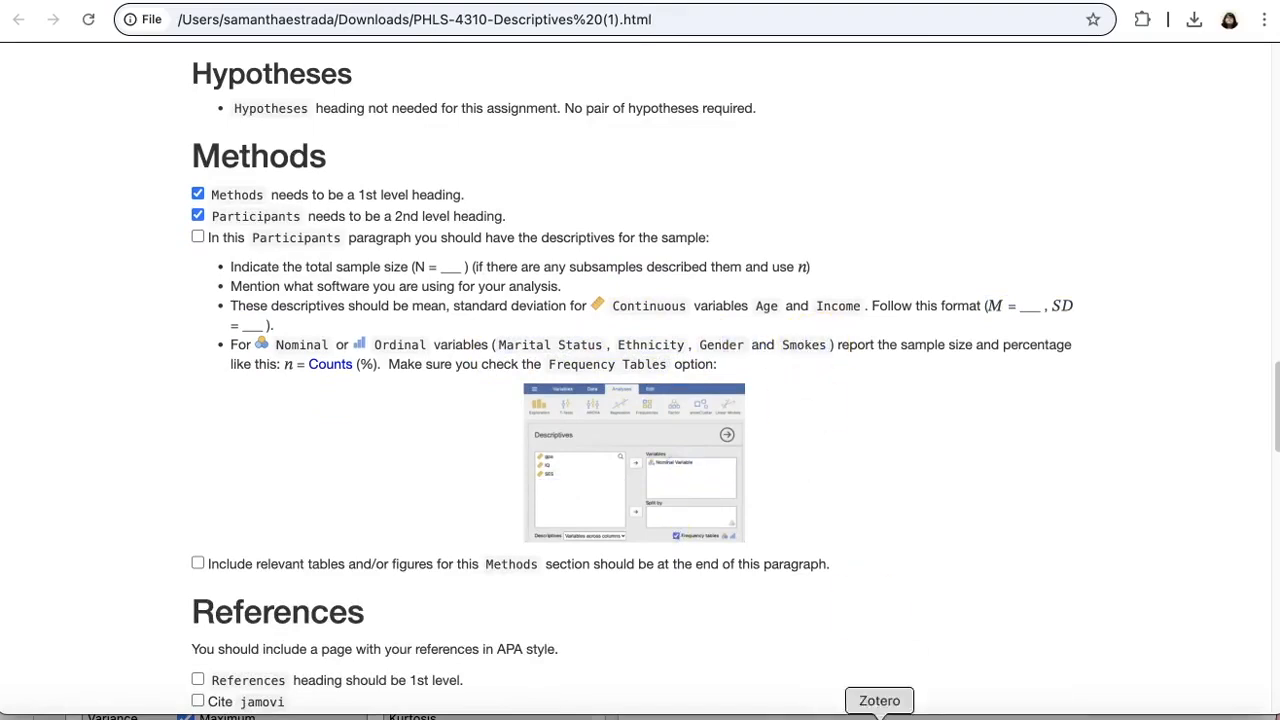
# Step: Switch to Word and add the note "Go to new page." below the Frequencies of Marital table
pyautogui.click(817, 712)
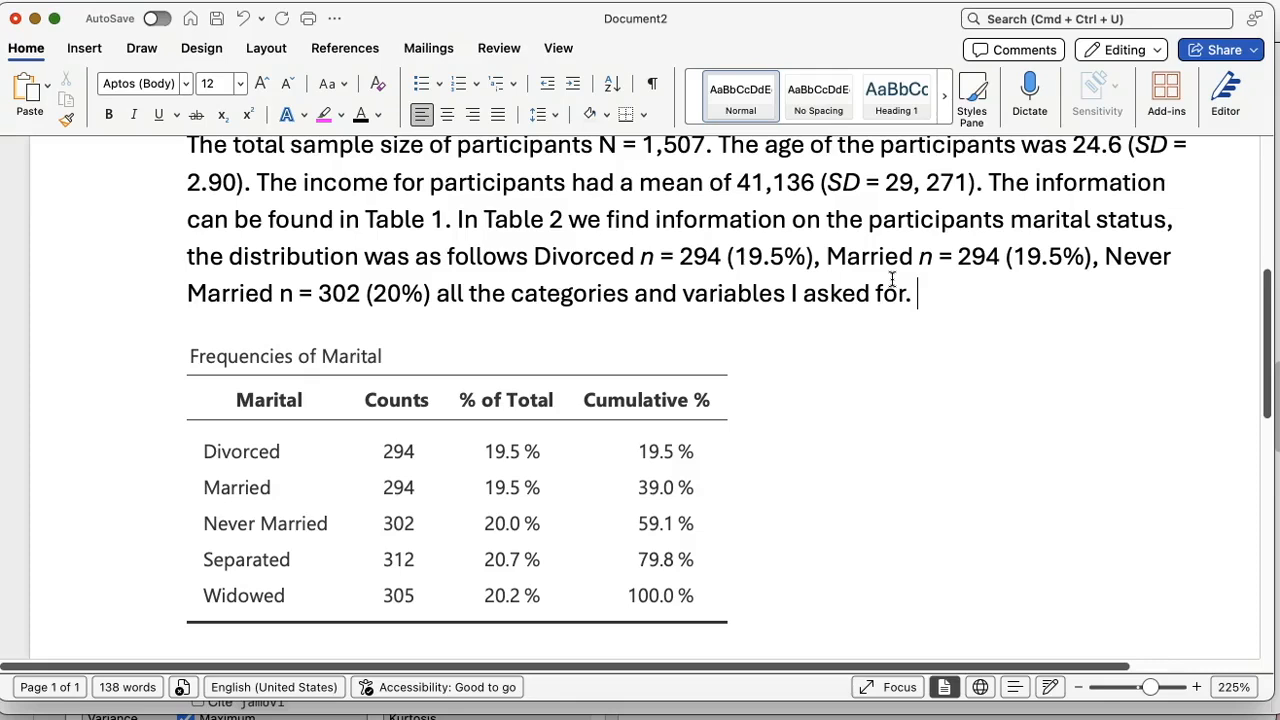
pyautogui.scroll(-8, 891, 278)
pyautogui.click(618, 369)
pyautogui.write('Go to')
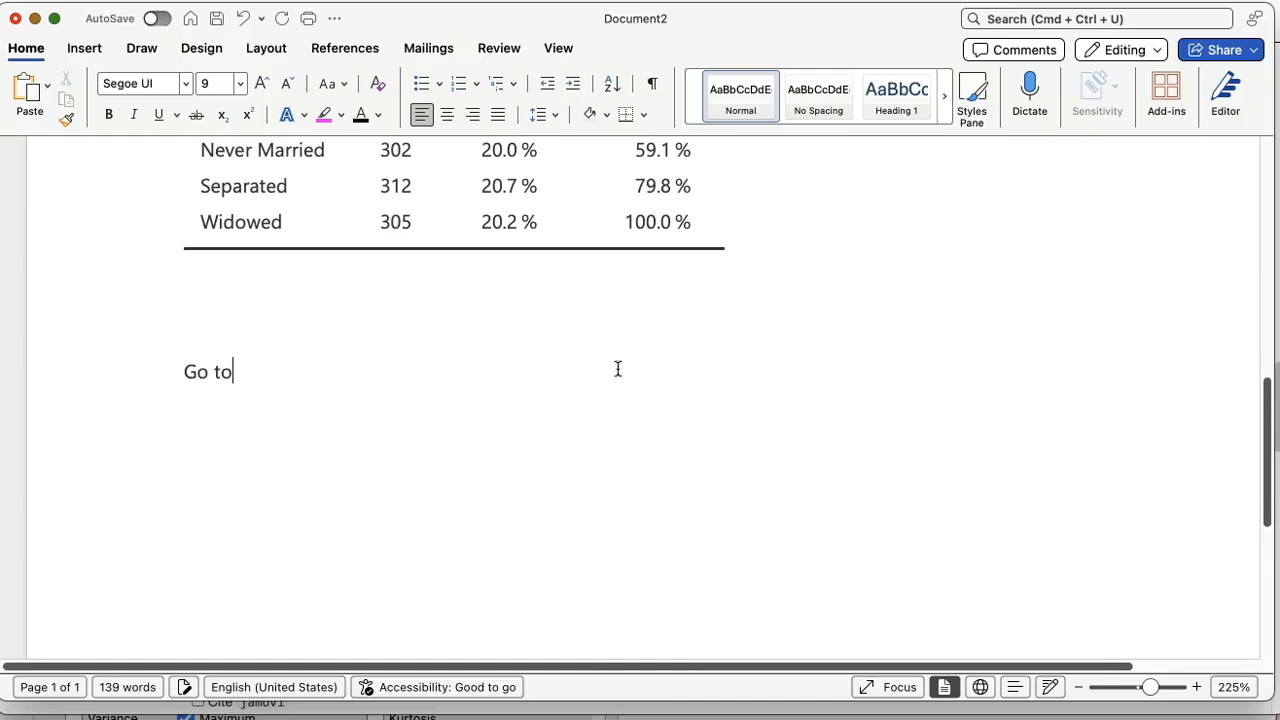
pyautogui.press('BackSpace')
pyautogui.write('o new page.')
# Step: Add the note "Remember to paste all your tables and format them." between the table and the new page note
pyautogui.click(291, 309)
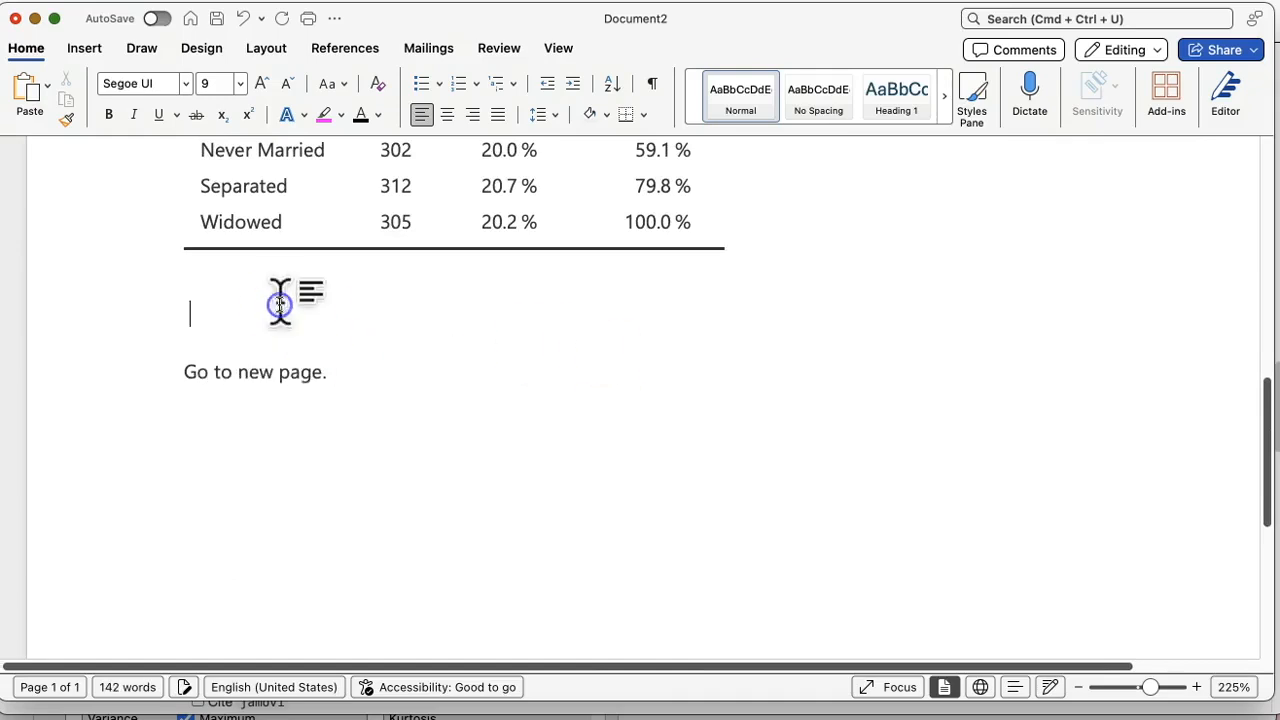
pyautogui.write('R')
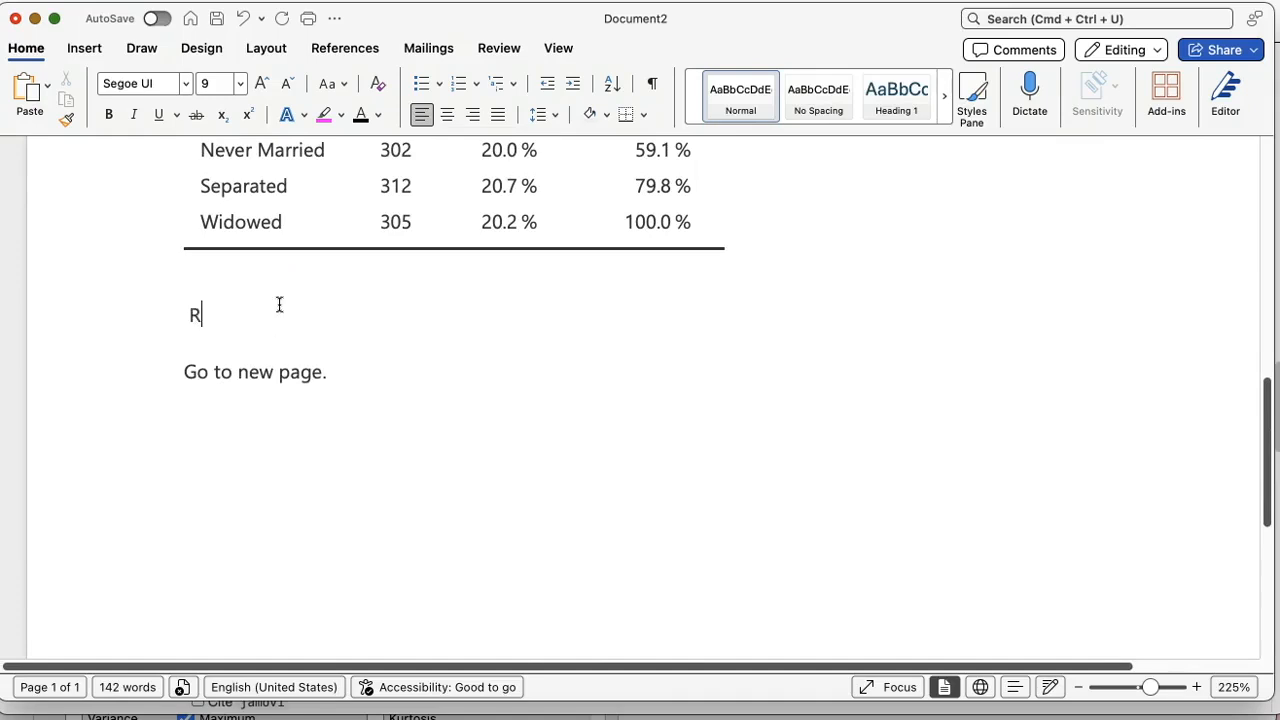
pyautogui.write('emember to paste all your ta')
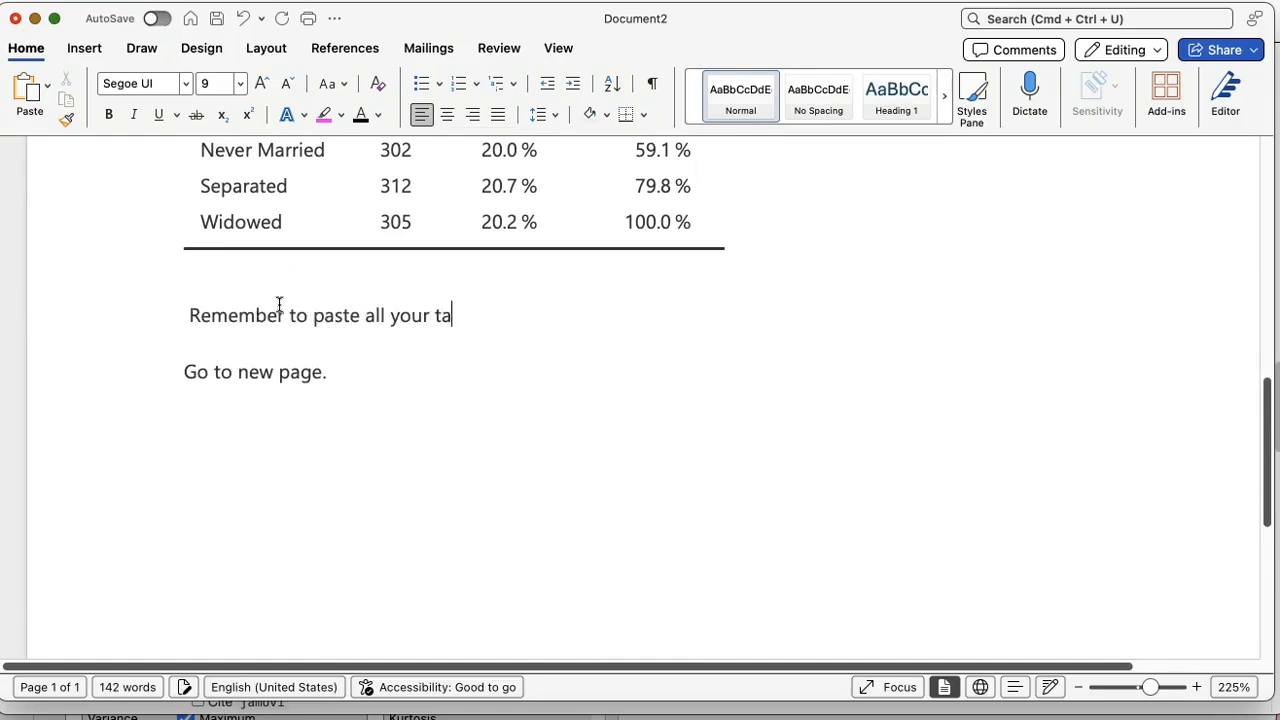
pyautogui.write('lbles and format them.')
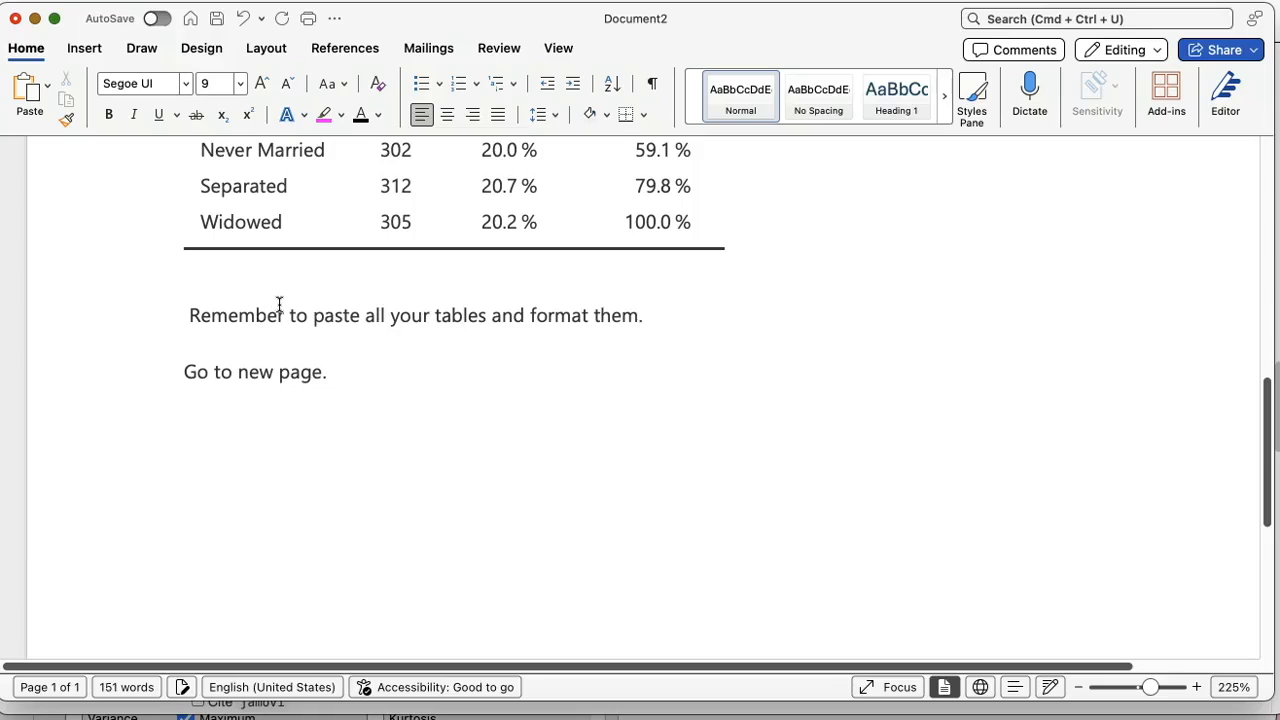
# Step: Insert a bold "Table 2" label on its own line above the Frequencies of Marital table
pyautogui.scroll(5, 279, 304)
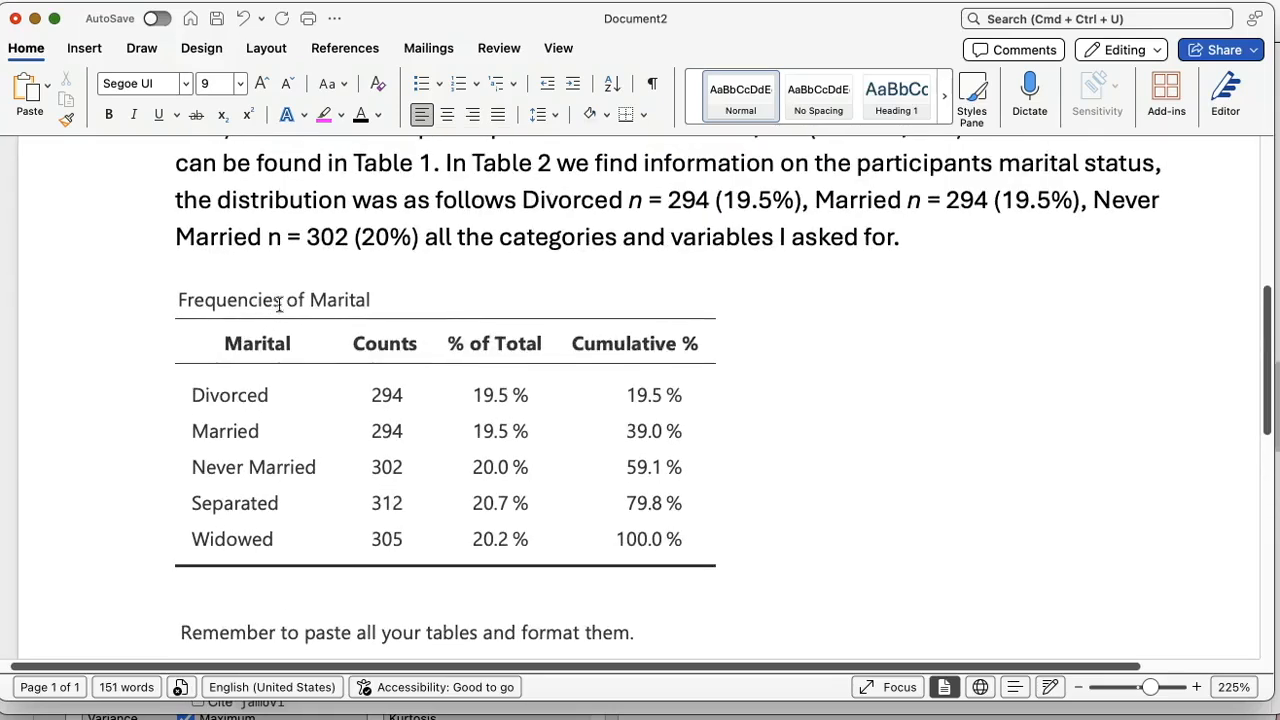
pyautogui.click(918, 247)
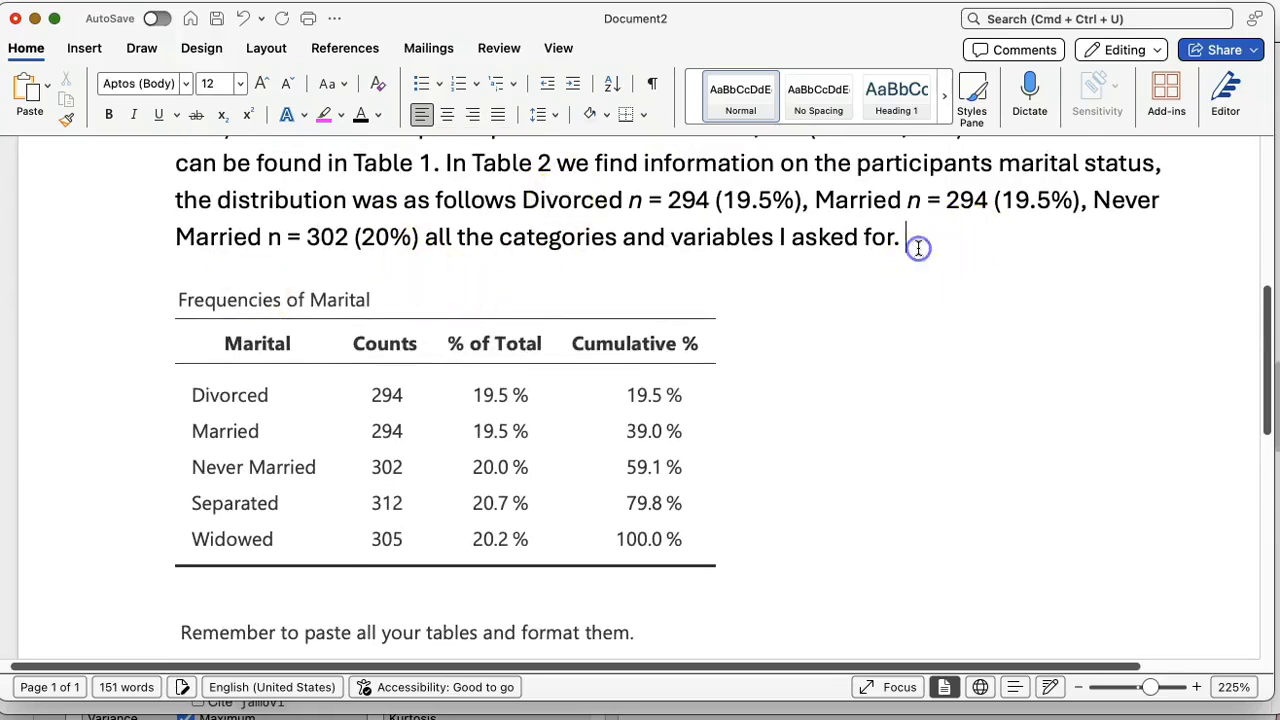
pyautogui.press('Return')
pyautogui.write('Table 2')
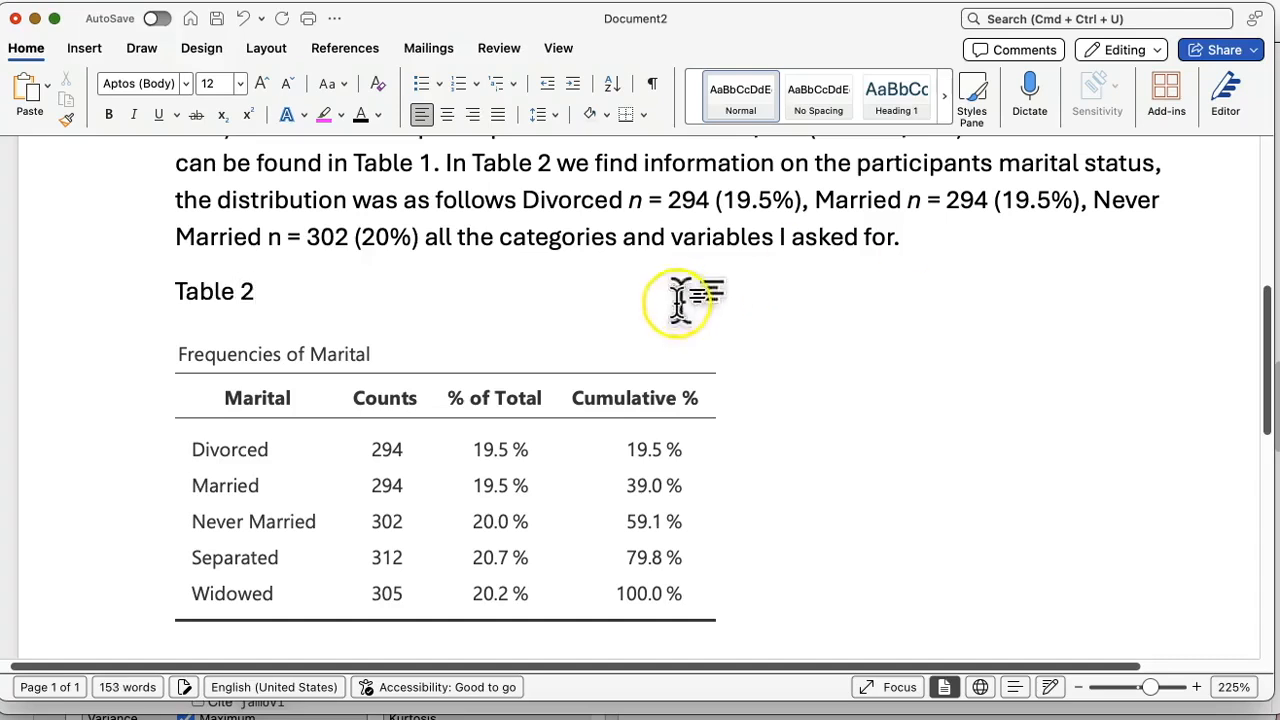
pyautogui.click(103, 300)
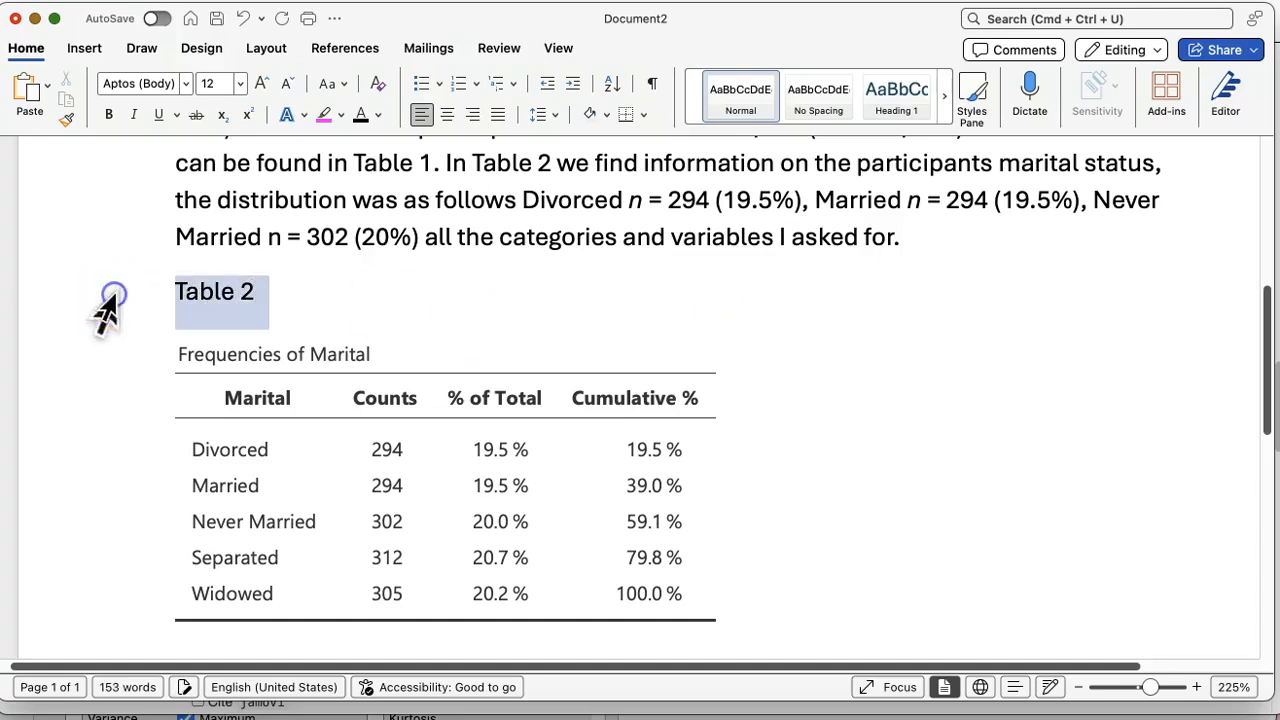
pyautogui.click(109, 113)
# Step: Italicize the table title "Frequencies of Marital" and return the cursor to the paragraph above
pyautogui.click(143, 355)
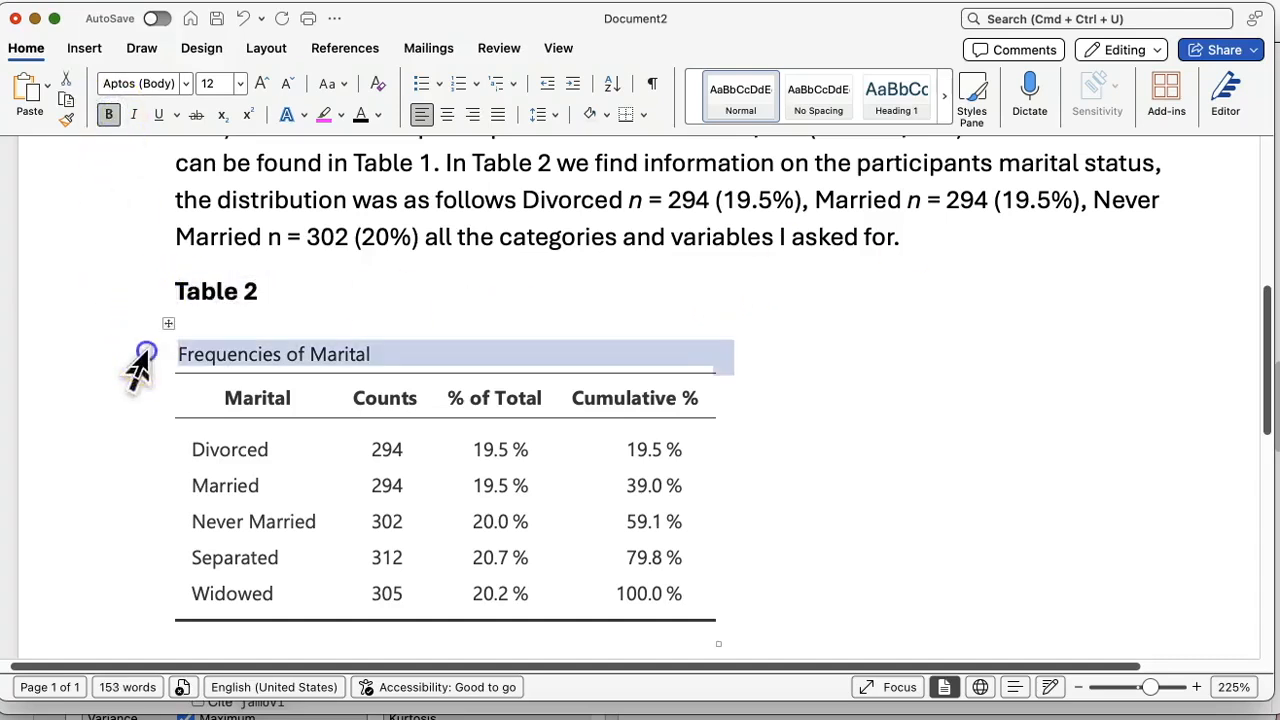
pyautogui.click(135, 114)
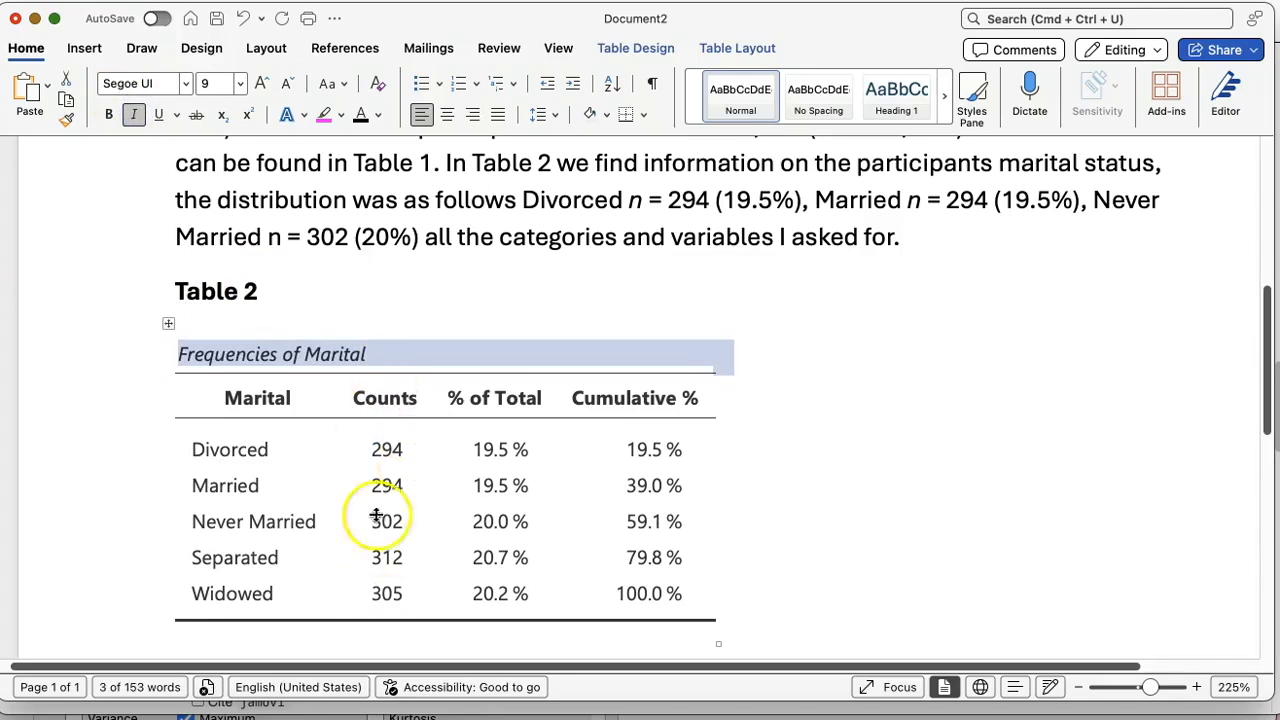
pyautogui.click(494, 238)
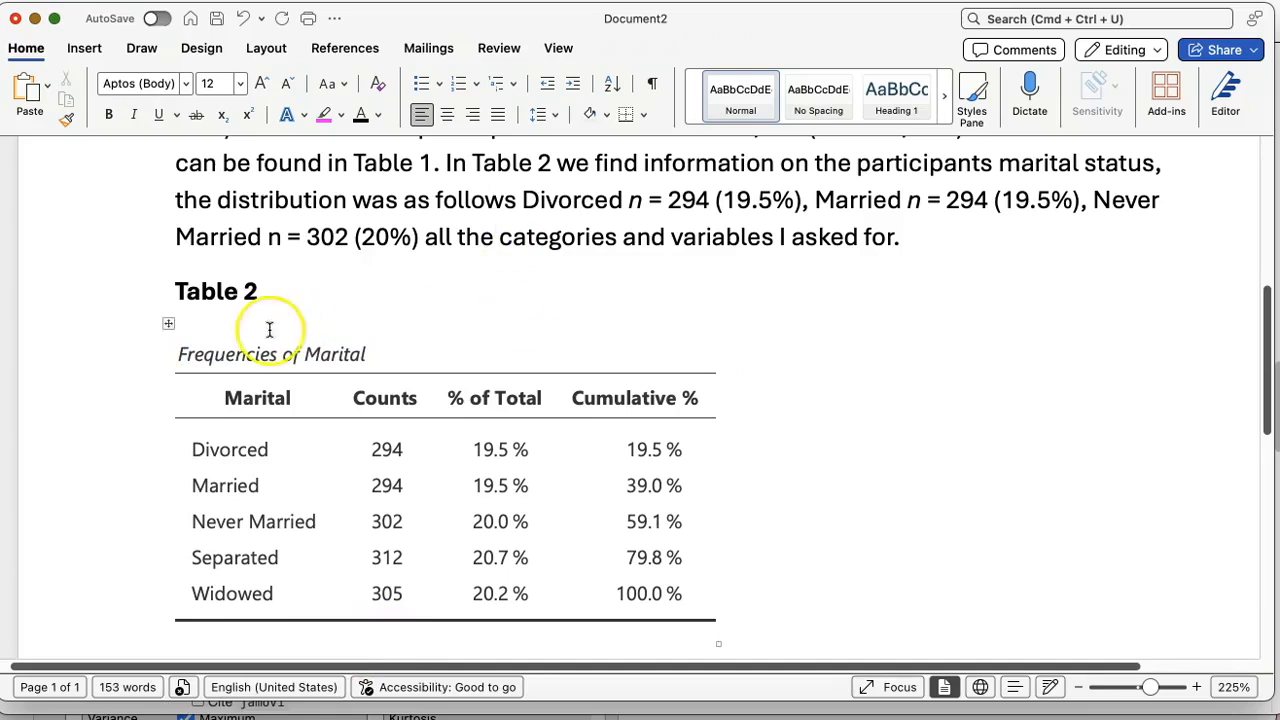
# Step: Highlight the note "Go to new page." below the Frequencies of Marital table in pink
pyautogui.click(166, 322)
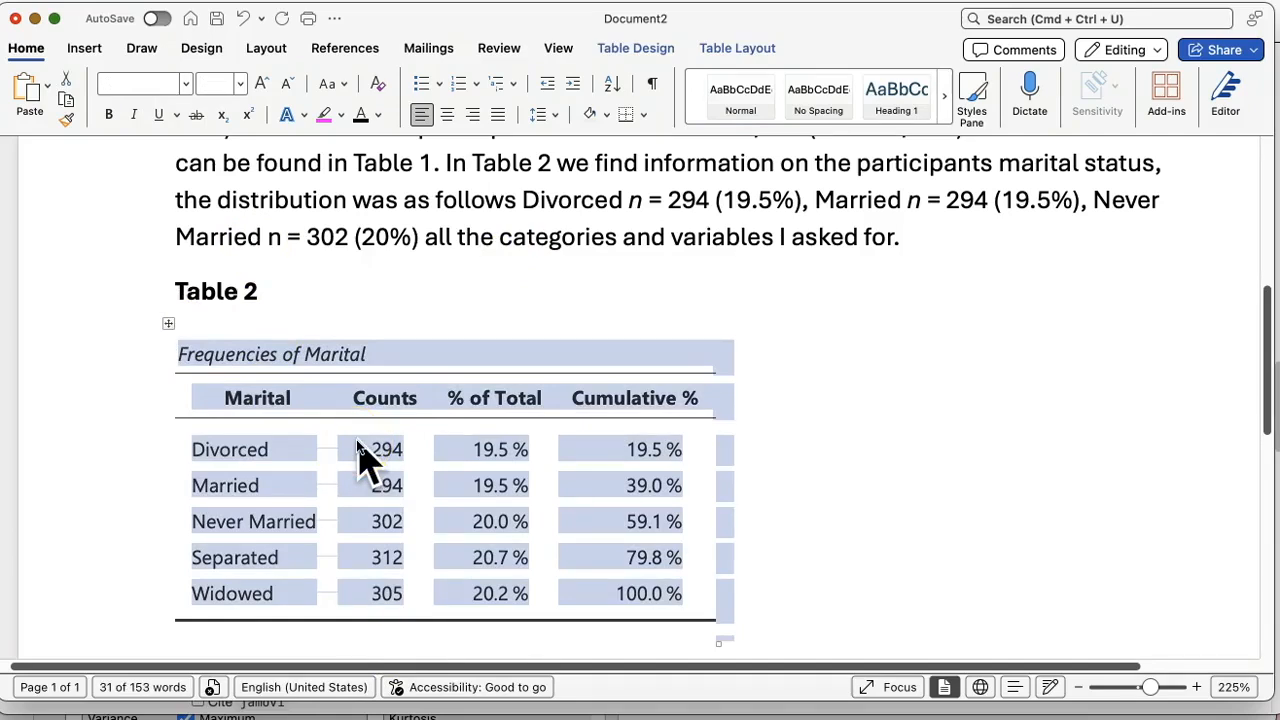
pyautogui.scroll(-5, 356, 439)
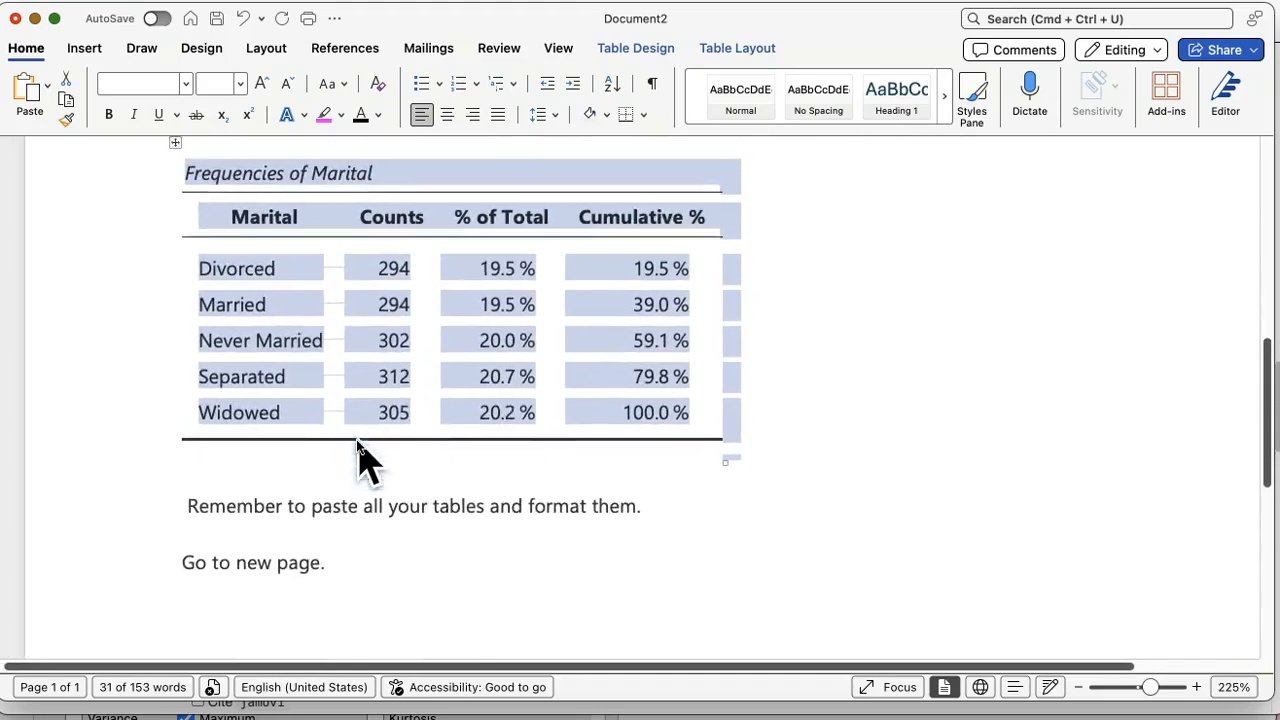
pyautogui.click(116, 484)
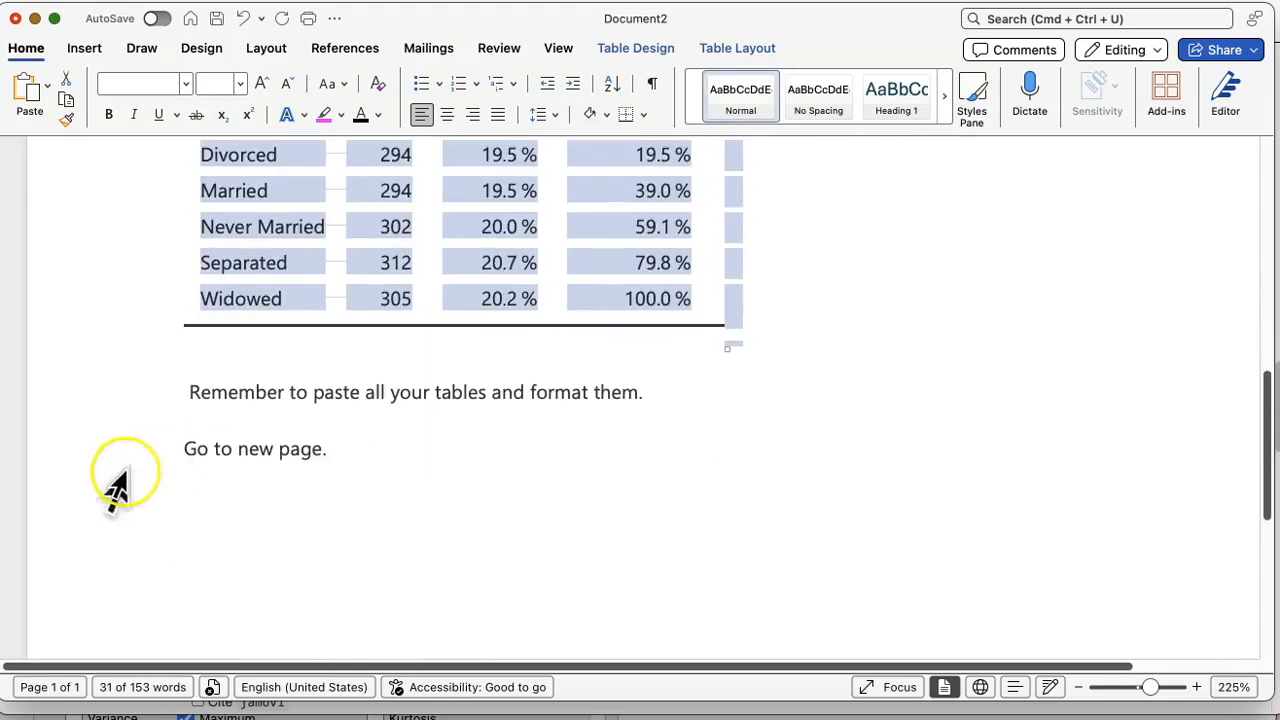
pyautogui.click(323, 116)
# Step: Add a bold "References" heading on the line below the highlighted new page note
pyautogui.click(311, 548)
pyautogui.scroll(-1, 311, 548)
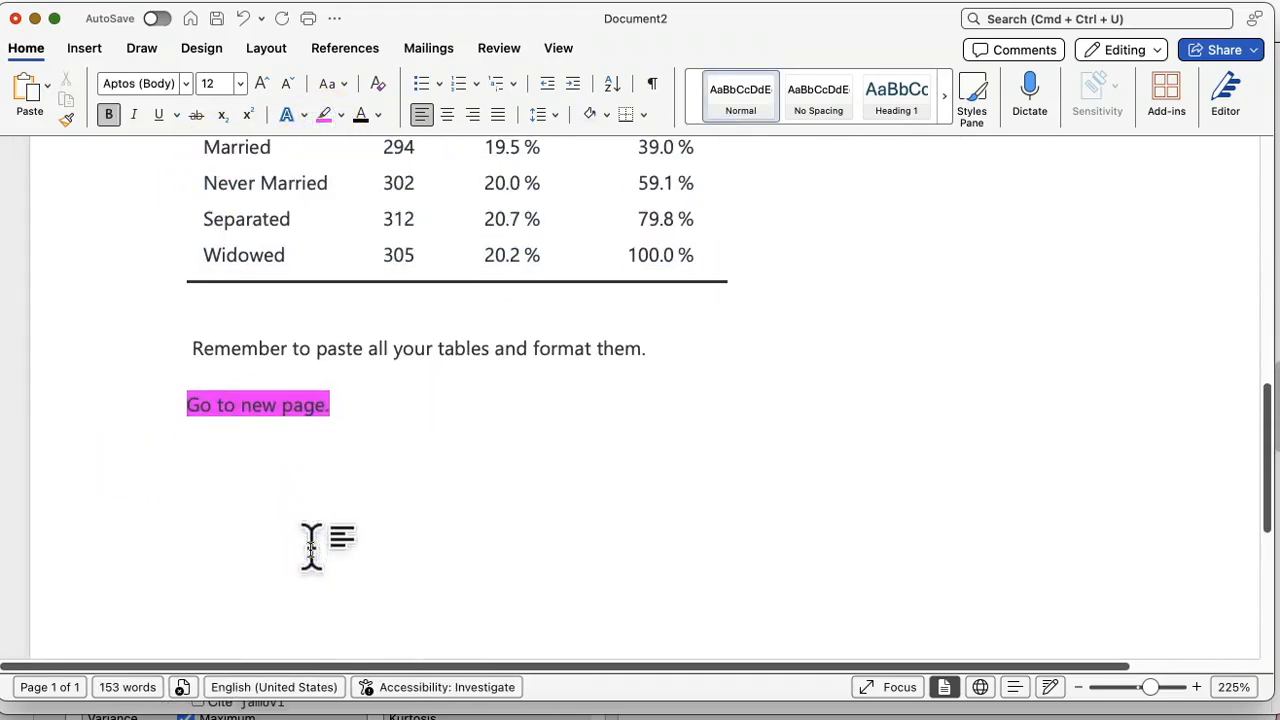
pyautogui.write('Re')
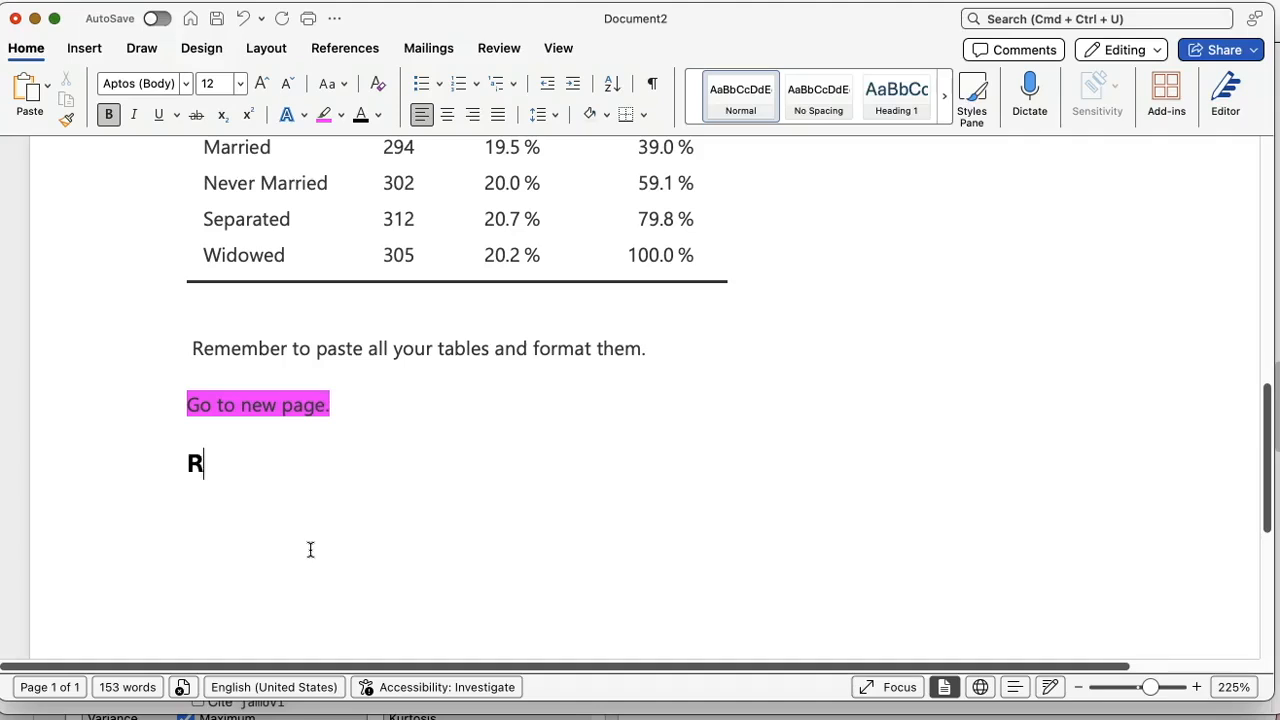
pyautogui.press('BackSpace')
pyautogui.press('BackSpace')
pyautogui.write('References')
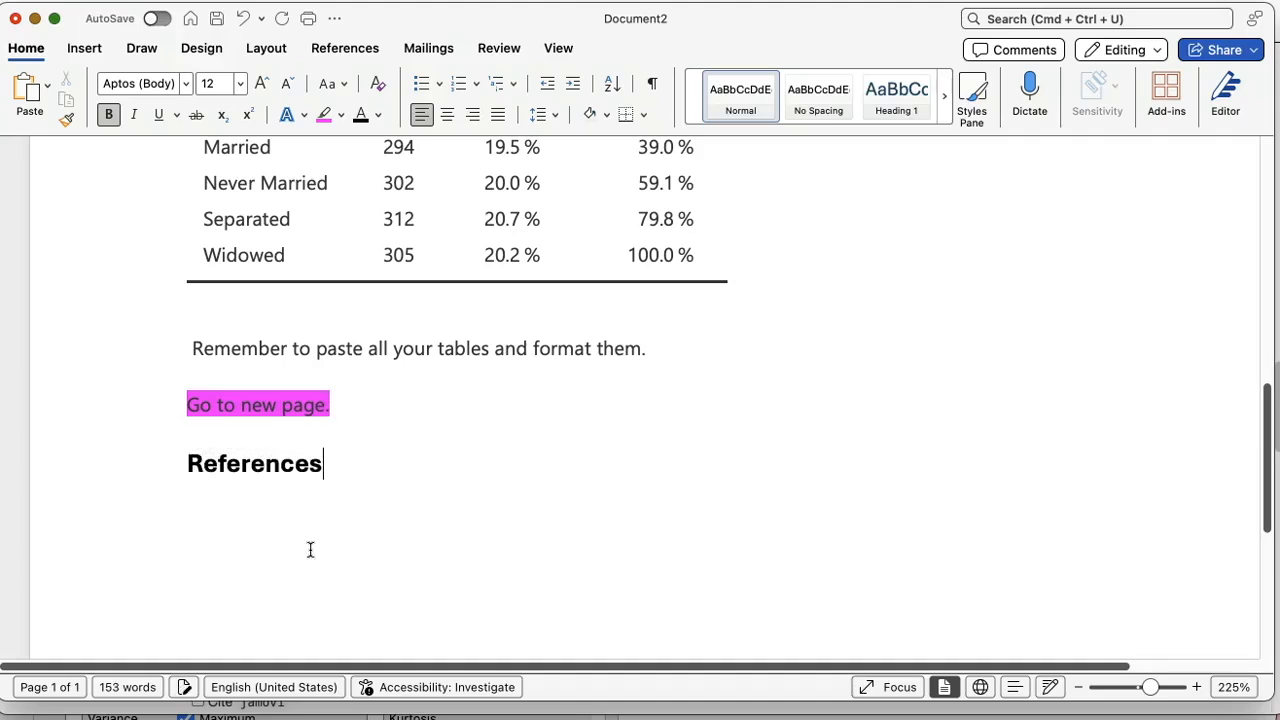
# Step: Center the "References" heading and start a new line beneath it
pyautogui.click(127, 482)
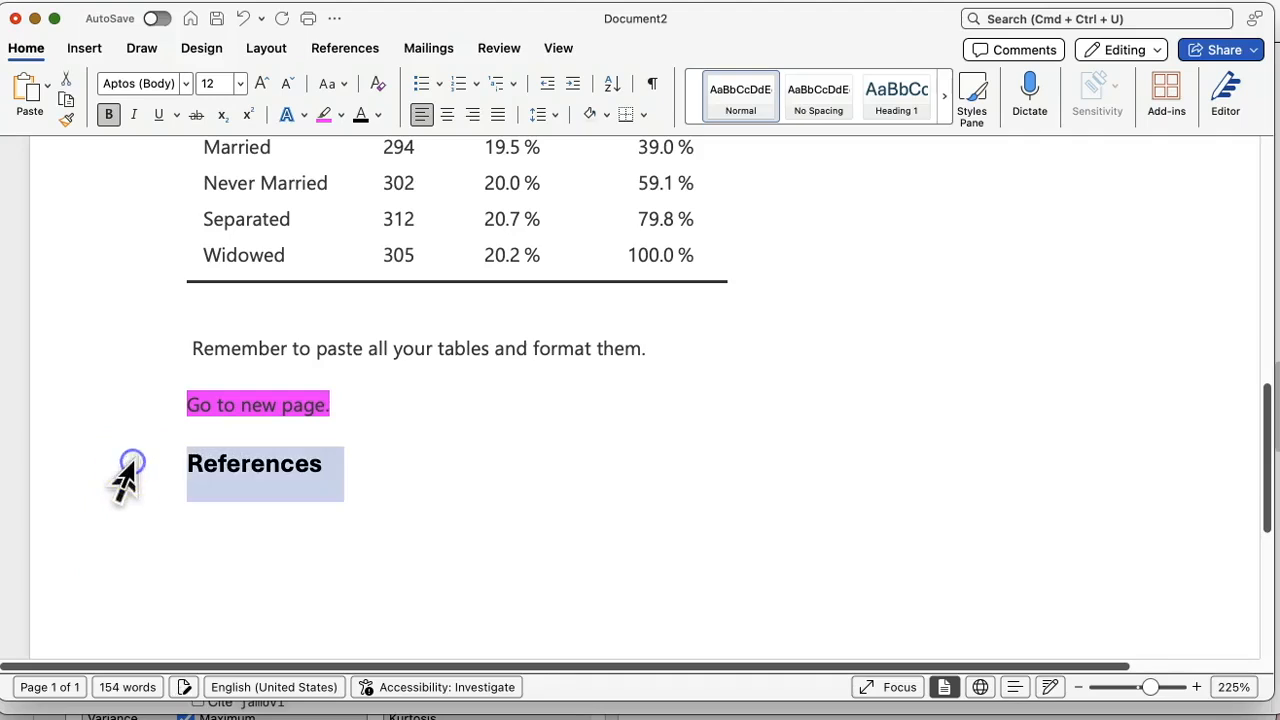
pyautogui.click(447, 114)
pyautogui.click(580, 560)
pyautogui.click(849, 464)
pyautogui.press('Return')
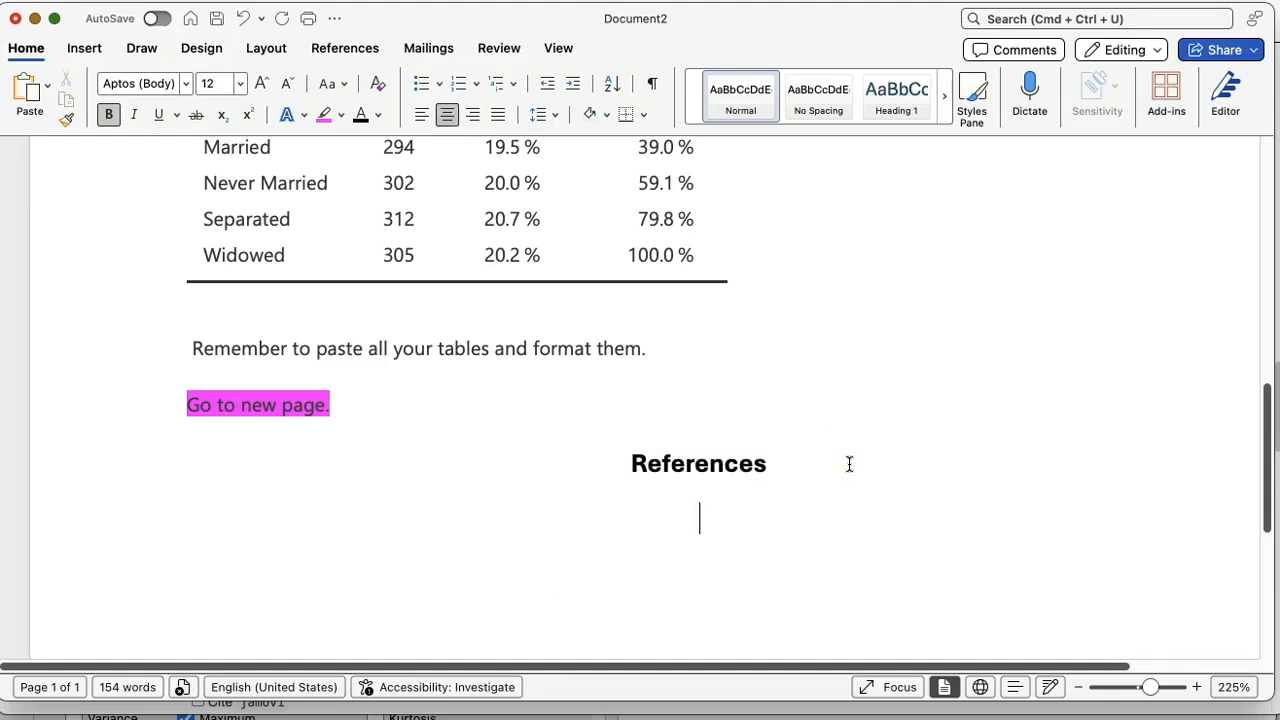
# Step: Switch to jamovi and check the references at the end of the results and their visibility setting
pyautogui.click(996, 716)
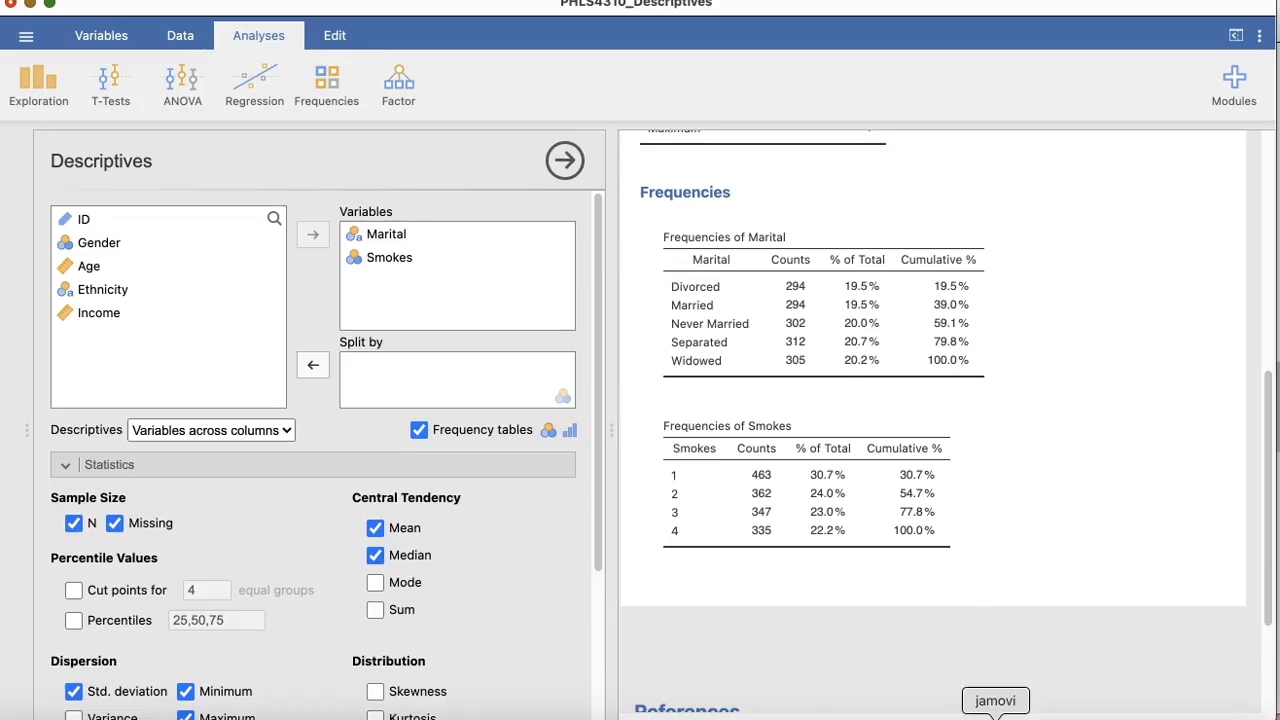
pyautogui.scroll(-5, 866, 490)
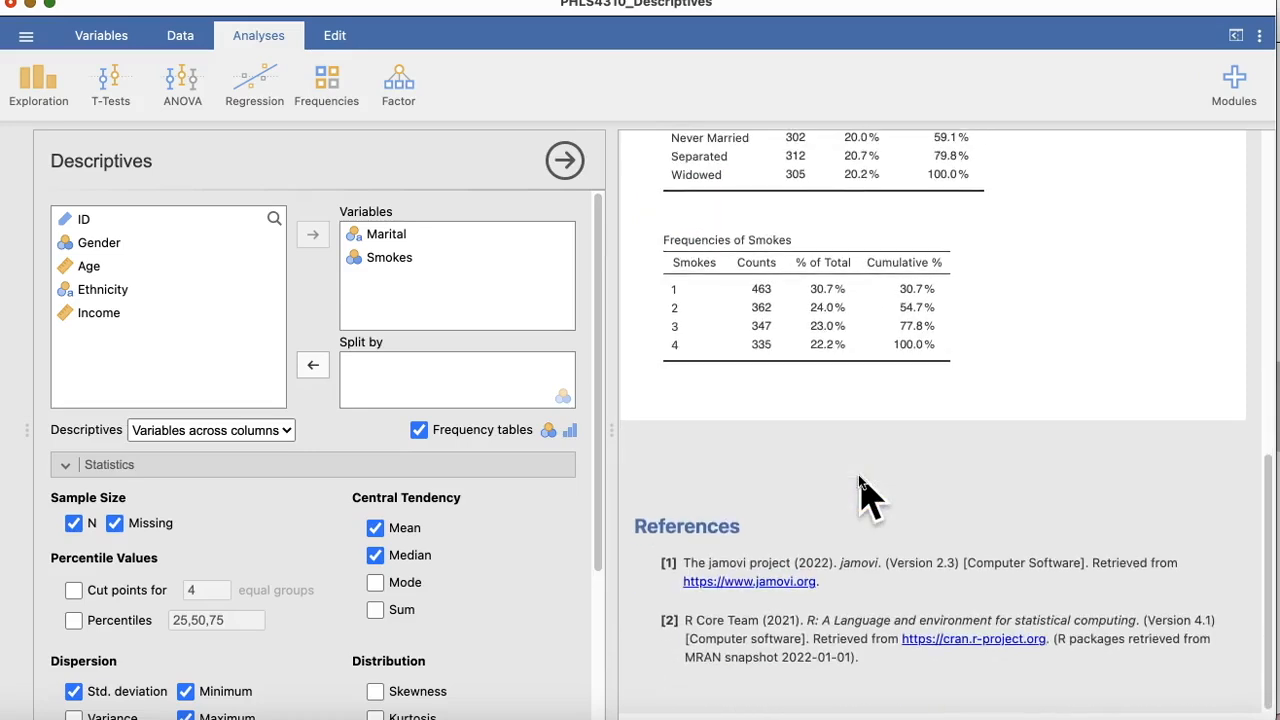
pyautogui.click(1256, 38)
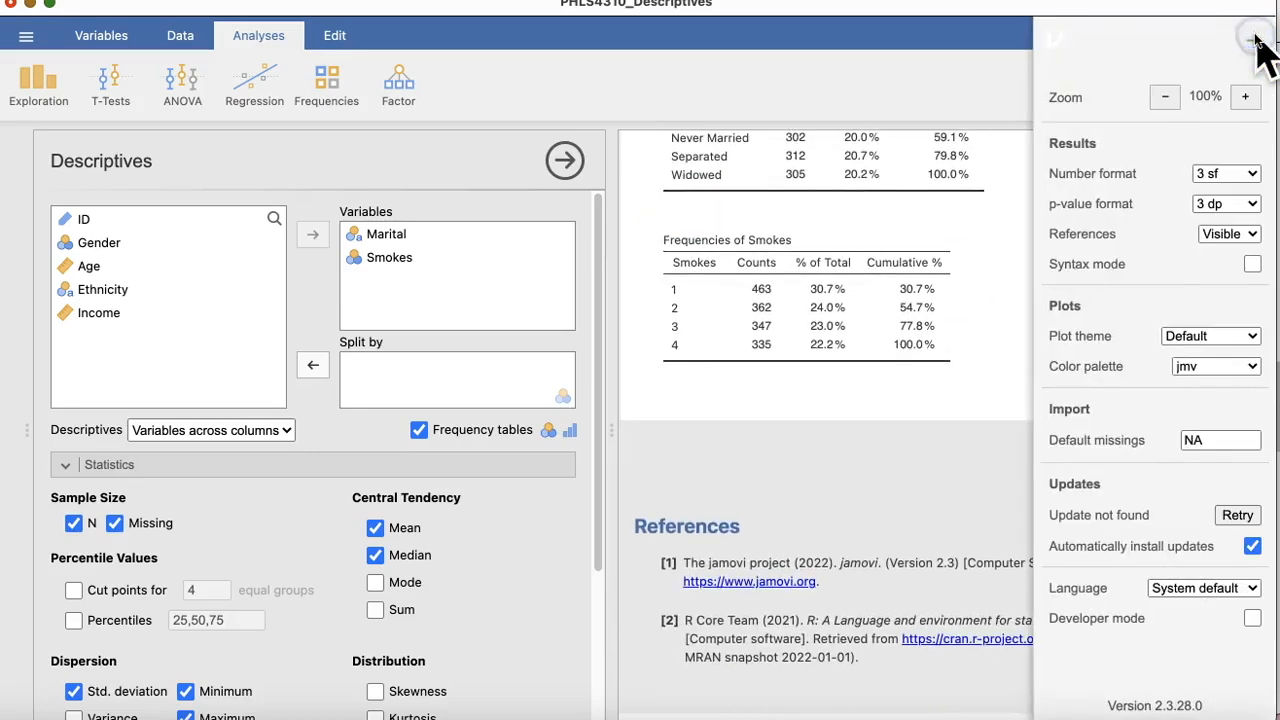
pyautogui.click(906, 455)
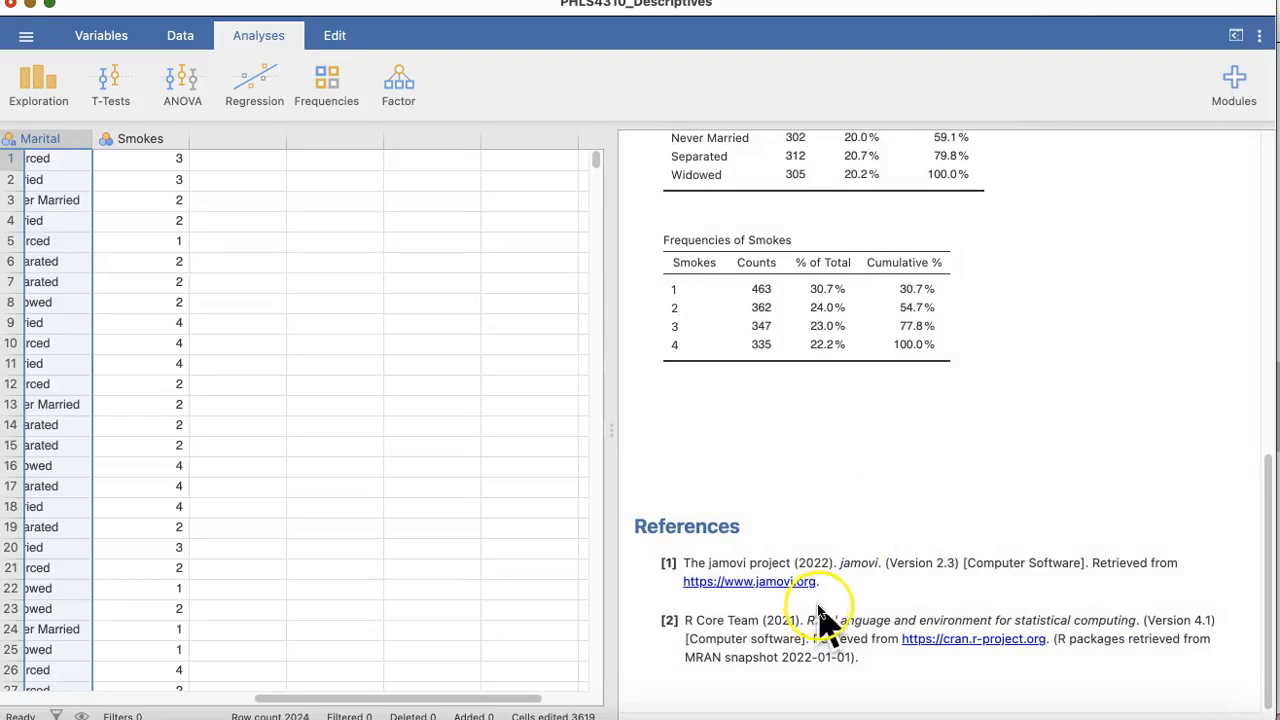
# Step: Copy the references section from the jamovi results and paste it below the "References" heading in Word
pyautogui.rightClick(852, 590)
pyautogui.click(1000, 512)
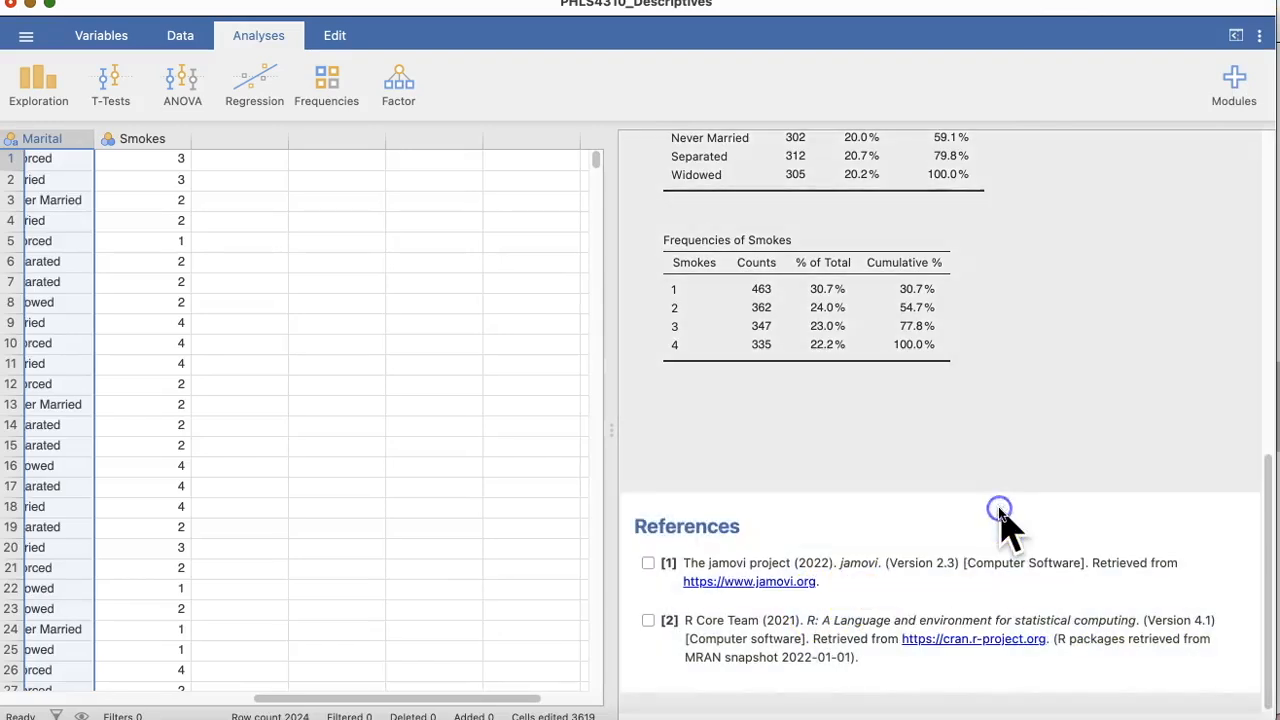
pyautogui.rightClick(958, 556)
pyautogui.click(870, 603)
pyautogui.rightClick(870, 603)
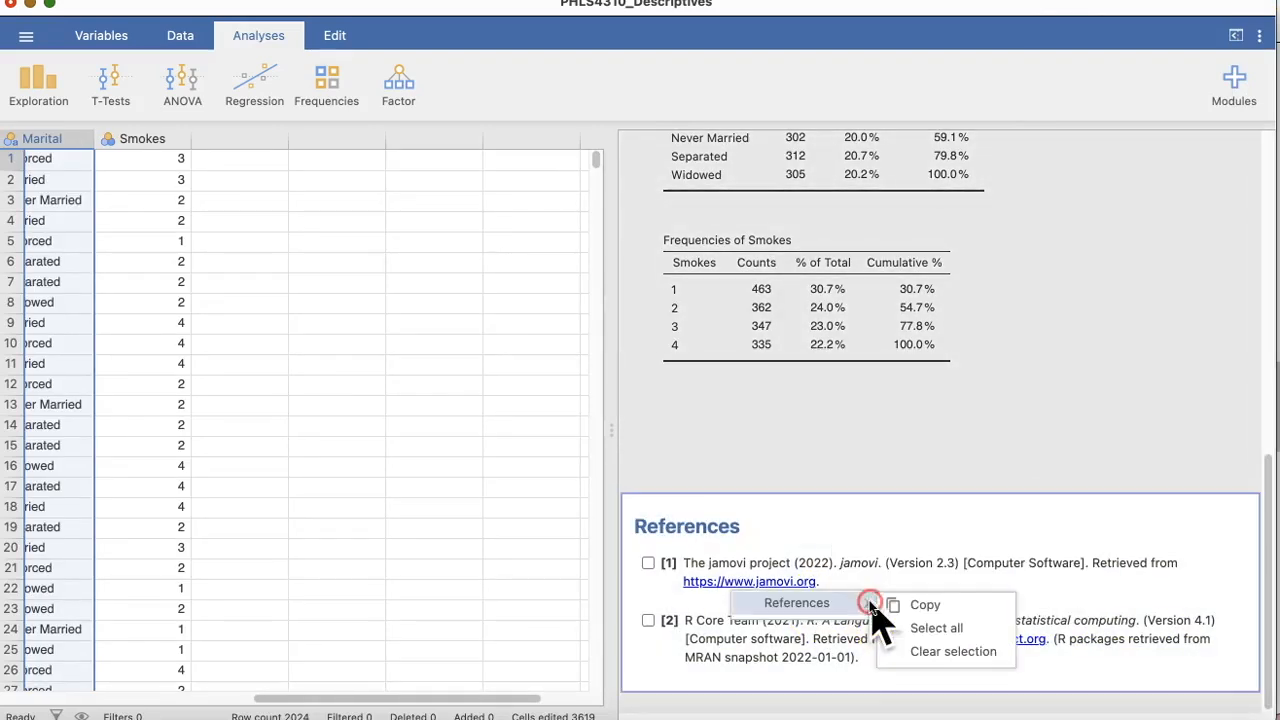
pyautogui.click(915, 648)
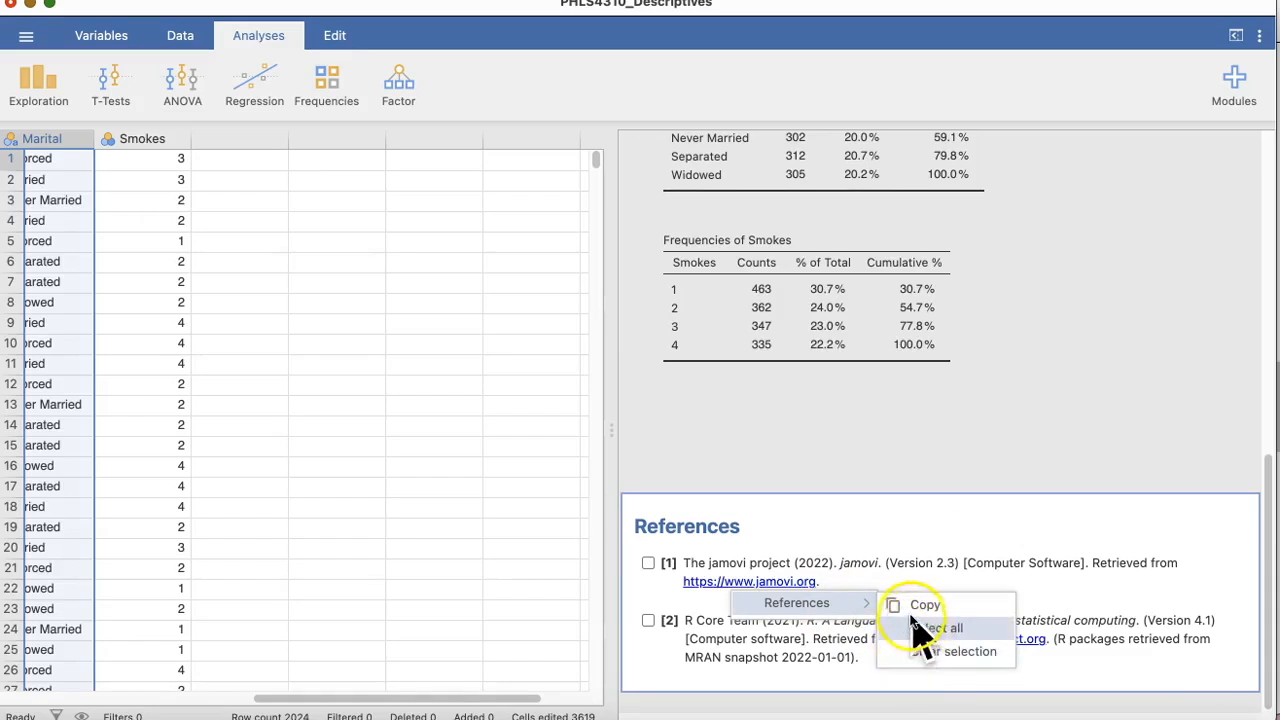
pyautogui.click(915, 606)
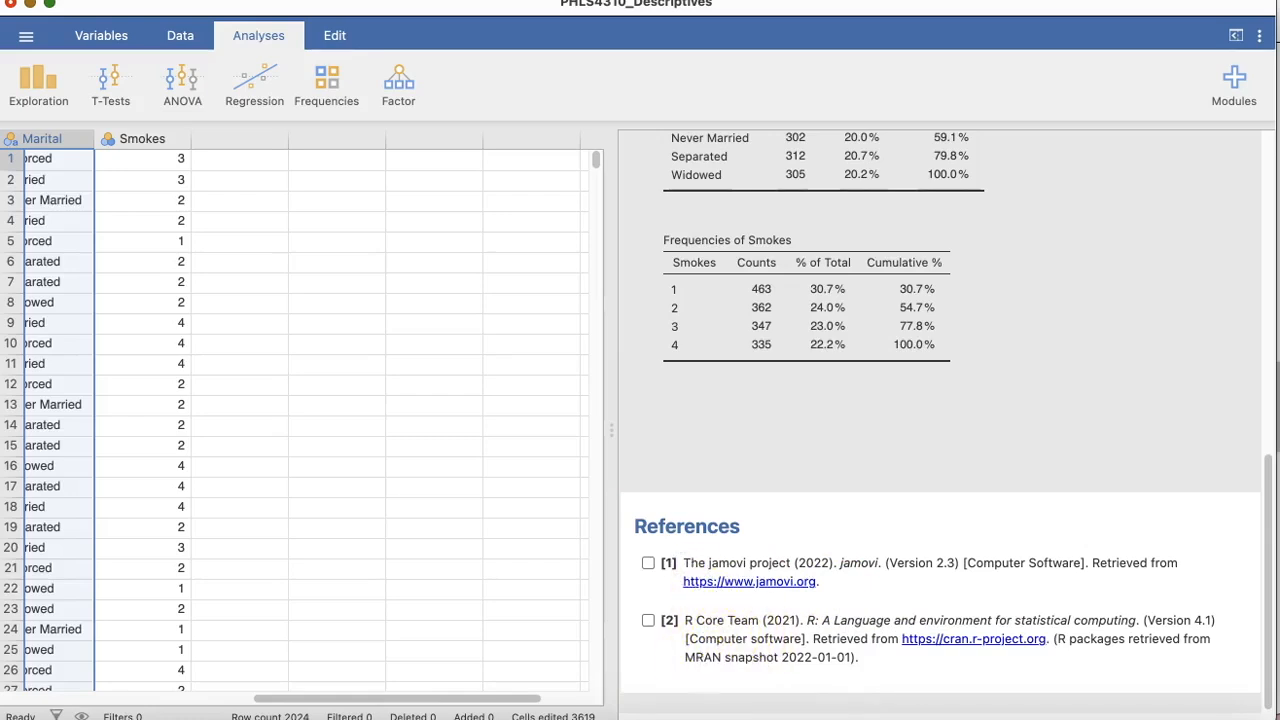
pyautogui.click(829, 712)
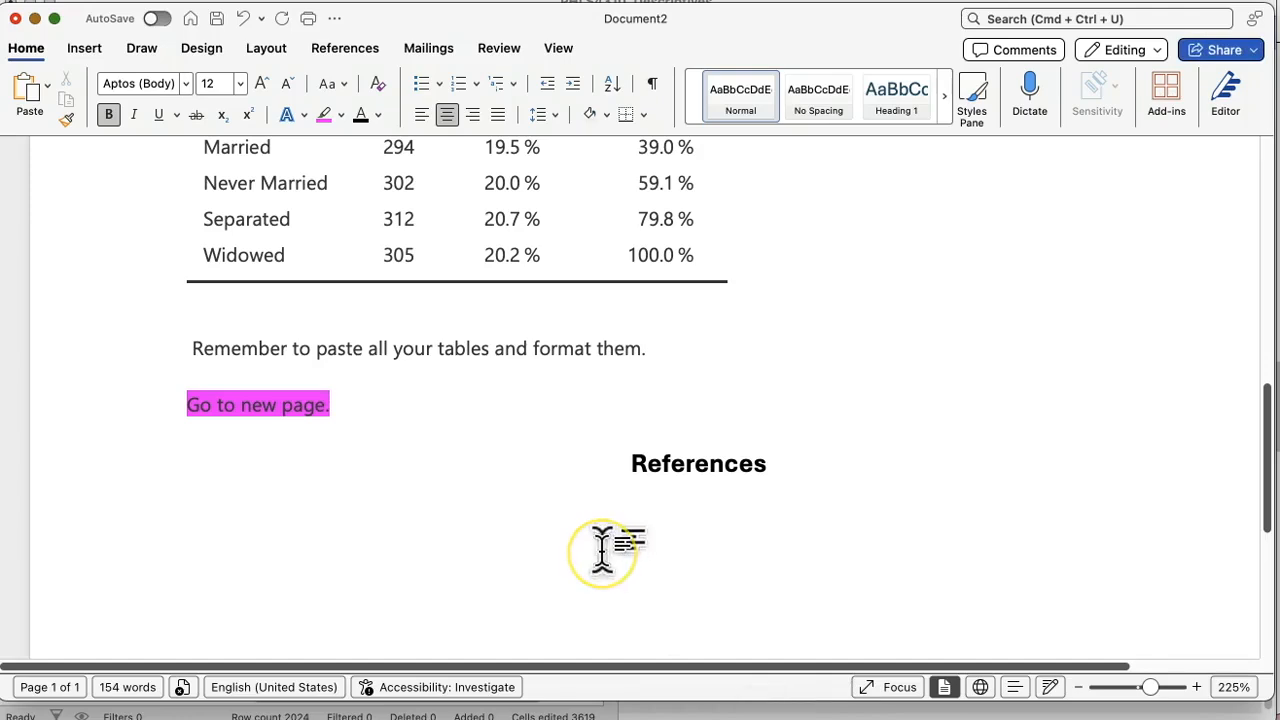
pyautogui.press('super+v')
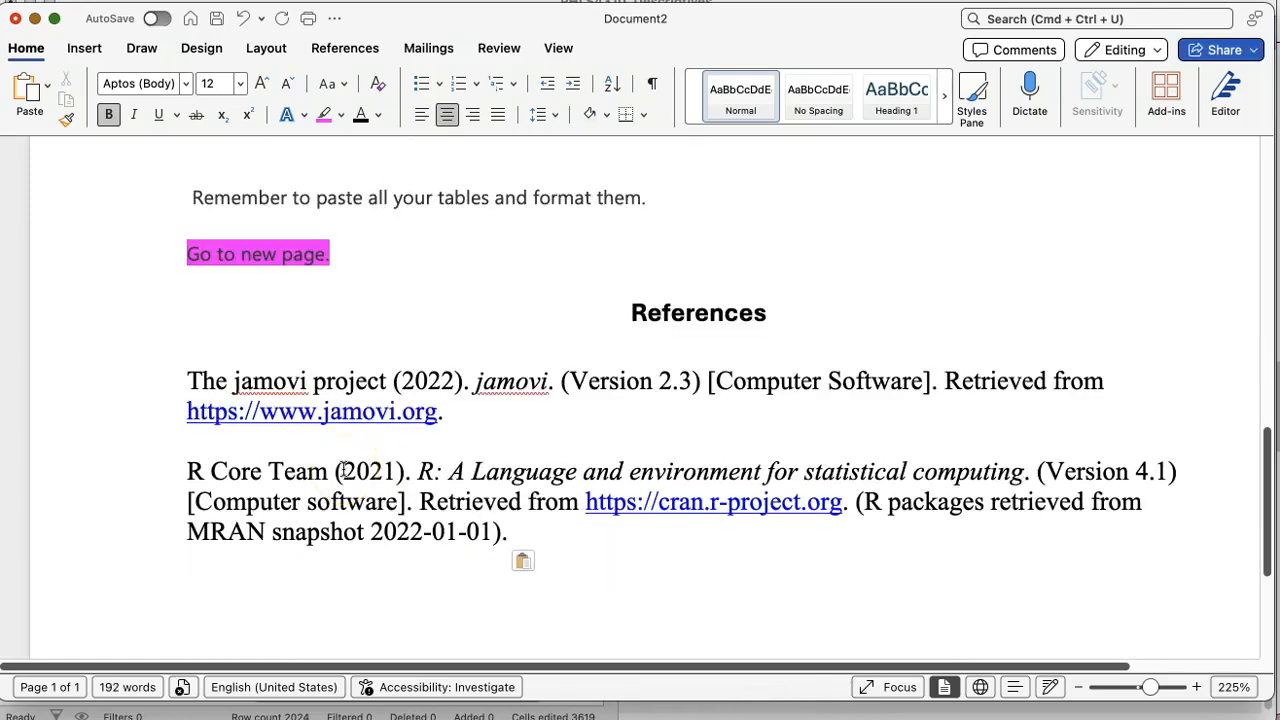
# Step: Select the two pasted reference entries and show the ruler
pyautogui.moveTo(128, 383); pyautogui.dragTo(137, 540)
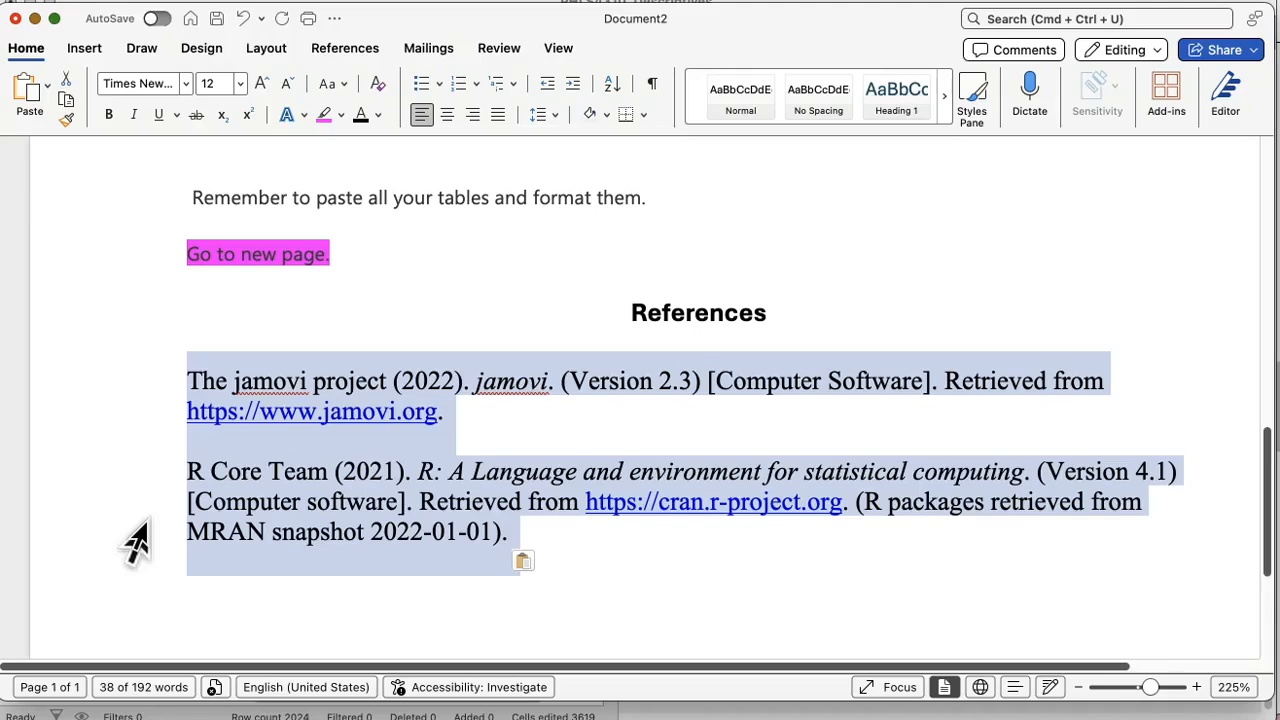
pyautogui.click(558, 48)
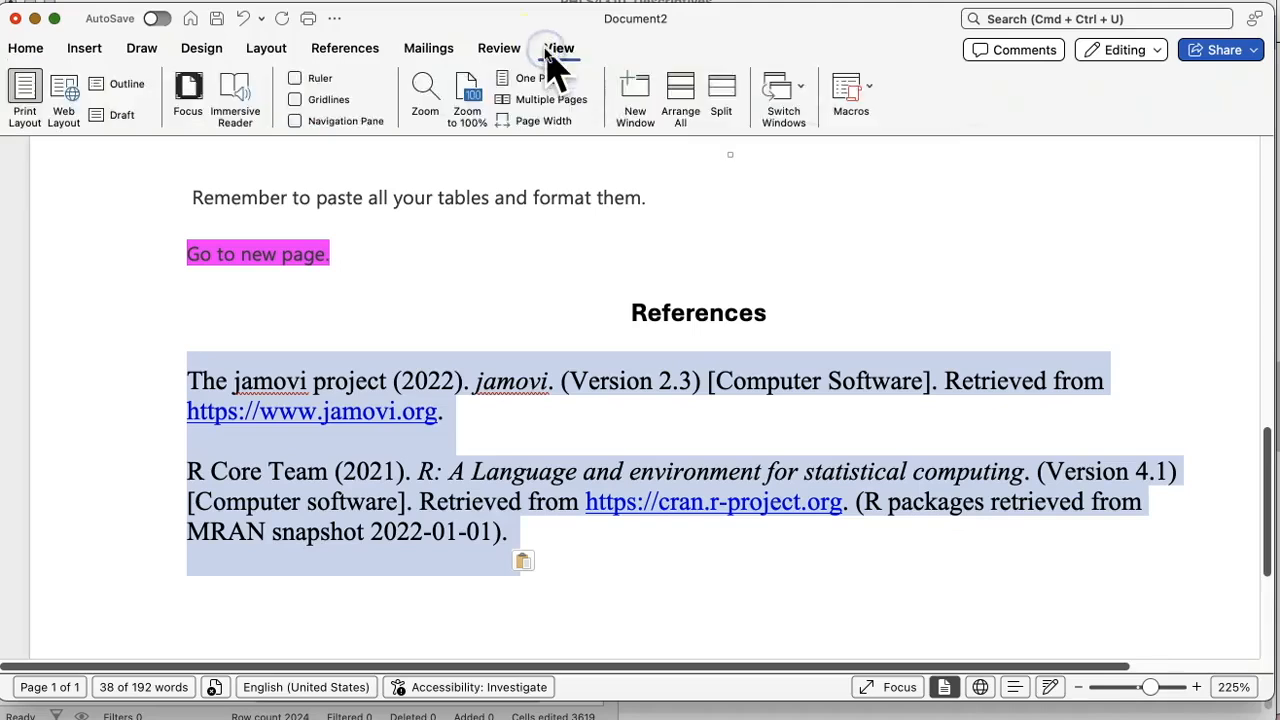
pyautogui.click(291, 78)
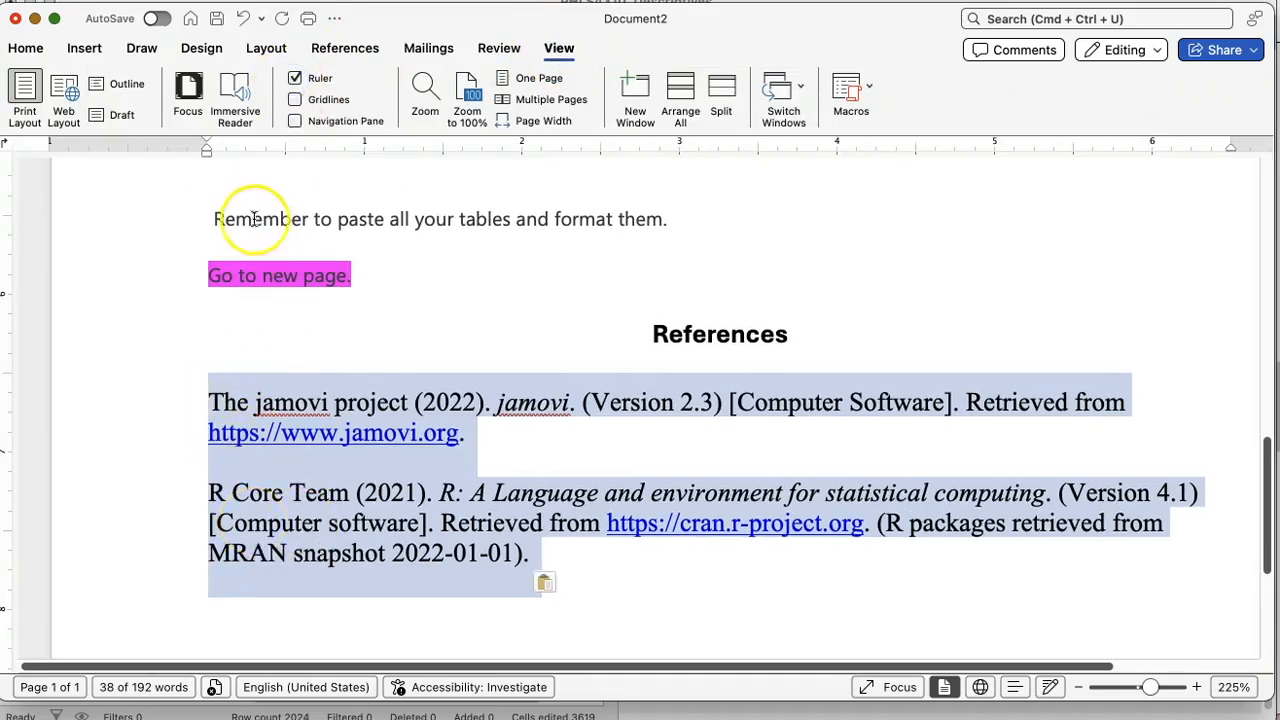
# Step: Apply a 0.5-inch hanging indent to both reference entries
pyautogui.click(205, 168)
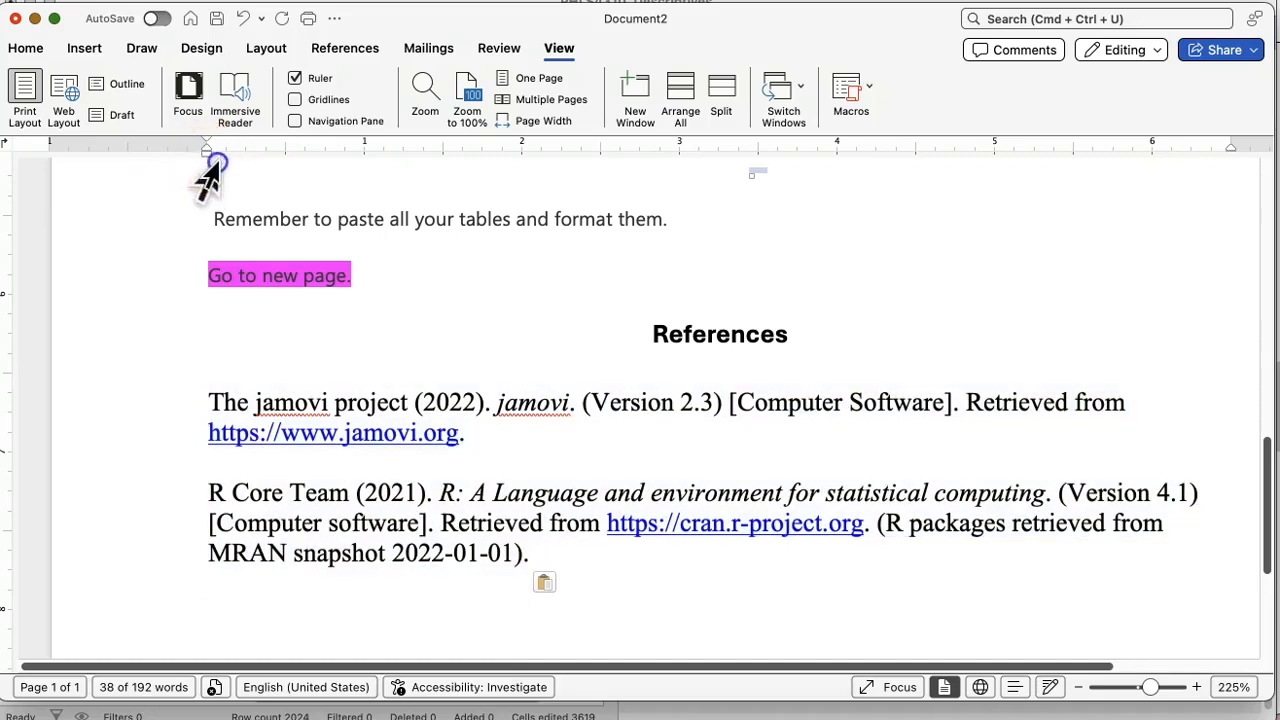
pyautogui.click(263, 300)
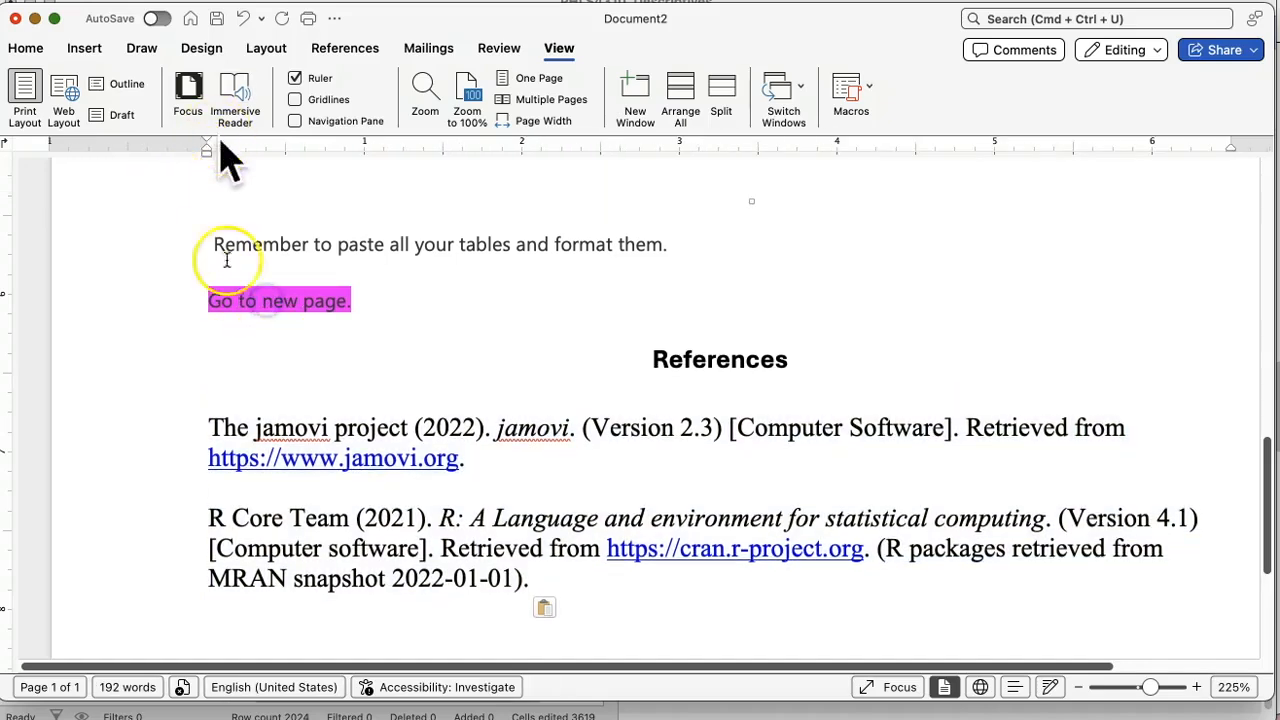
pyautogui.moveTo(155, 428); pyautogui.dragTo(163, 608)
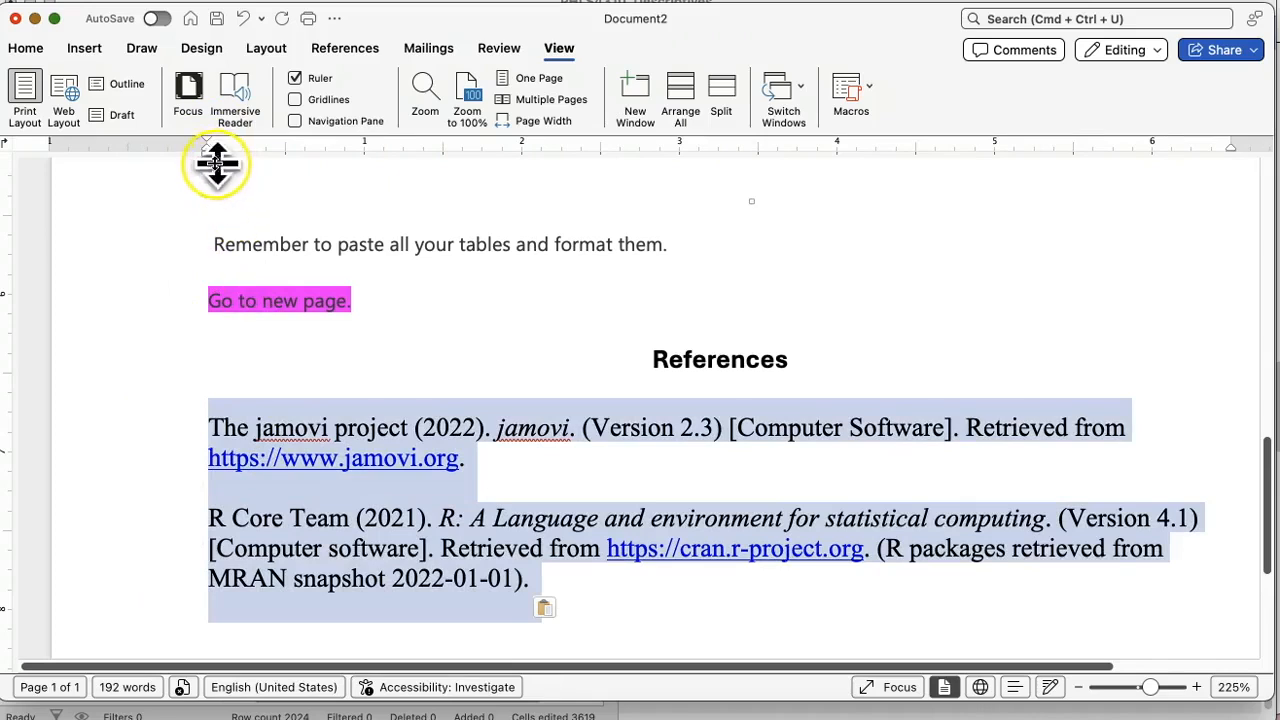
pyautogui.moveTo(207, 157)
pyautogui.mouseDown()
pyautogui.moveTo(286, 150)
pyautogui.moveTo(207, 153)
pyautogui.mouseUp()
pyautogui.click(250, 487)
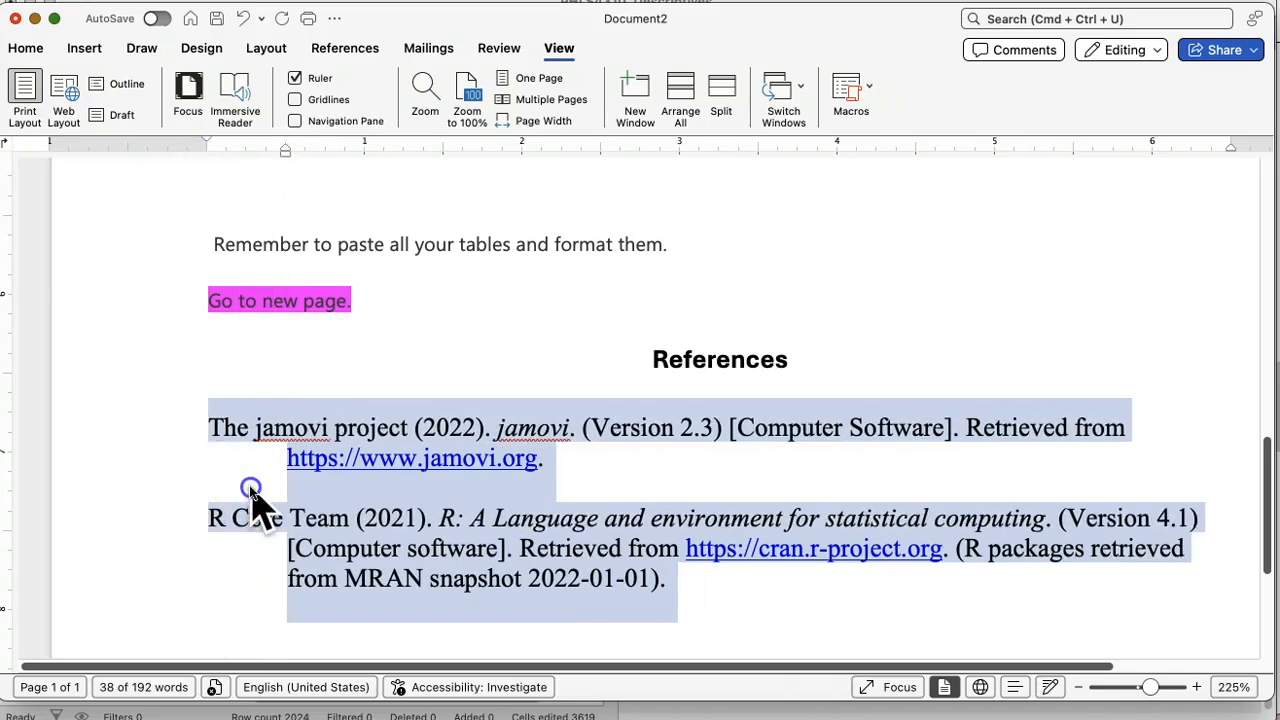
pyautogui.click(388, 499)
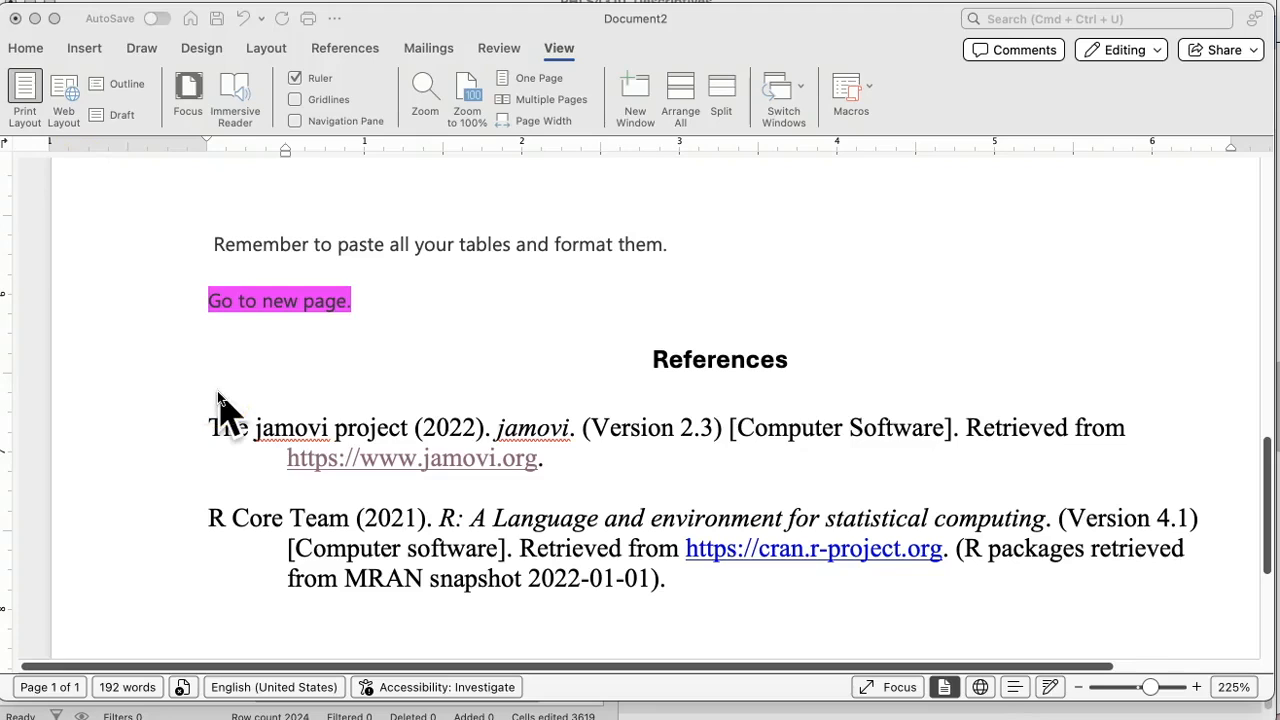
# Step: Add the note "Remember the whole document needs to be double spaced." after "Go to new page."
pyautogui.click(171, 434)
pyautogui.moveTo(177, 434); pyautogui.dragTo(185, 585)
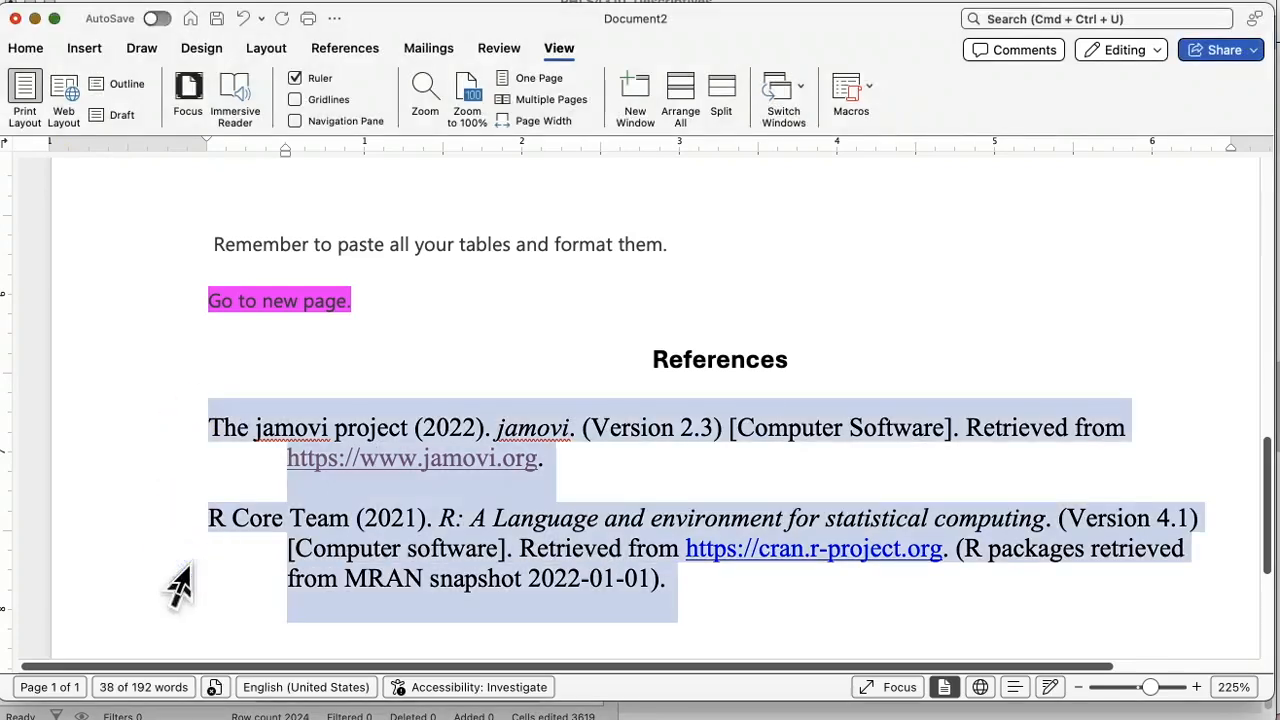
pyautogui.click(365, 303)
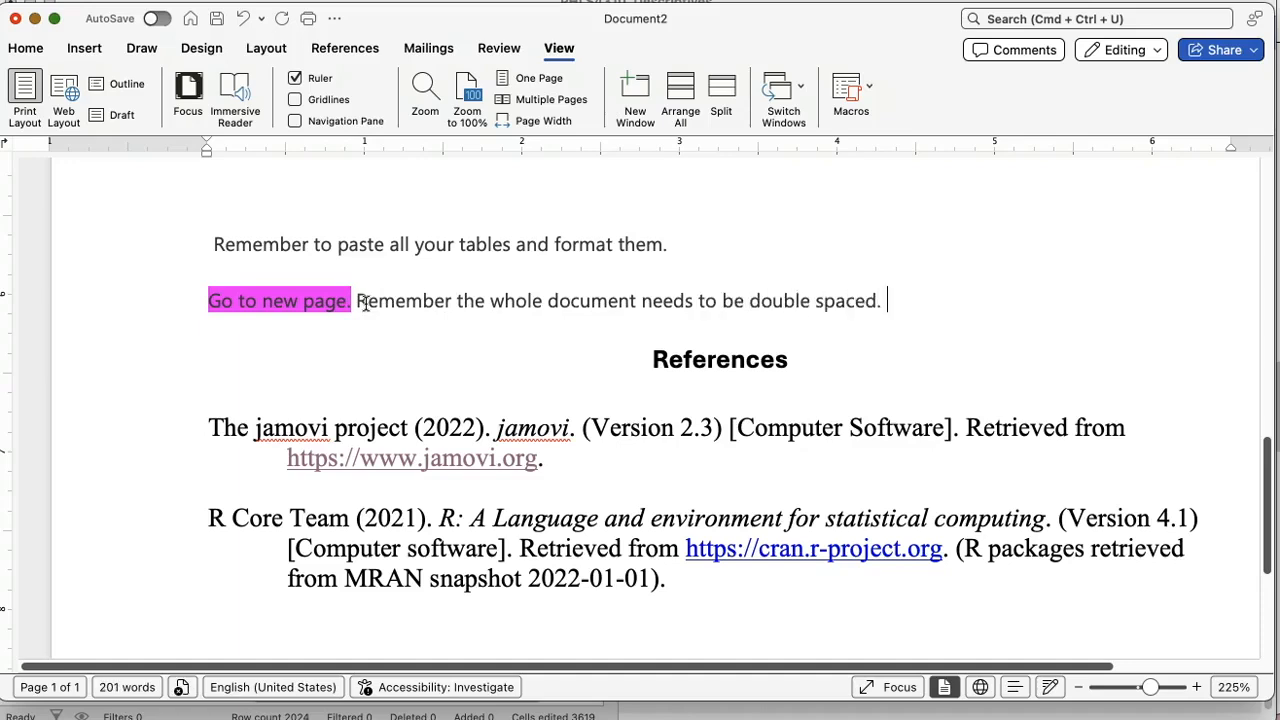
# Step: Review the document from the reference entries up through Table 2 to the Participants paragraph, checking the layout and spacing
pyautogui.scroll(1, 434, 366)
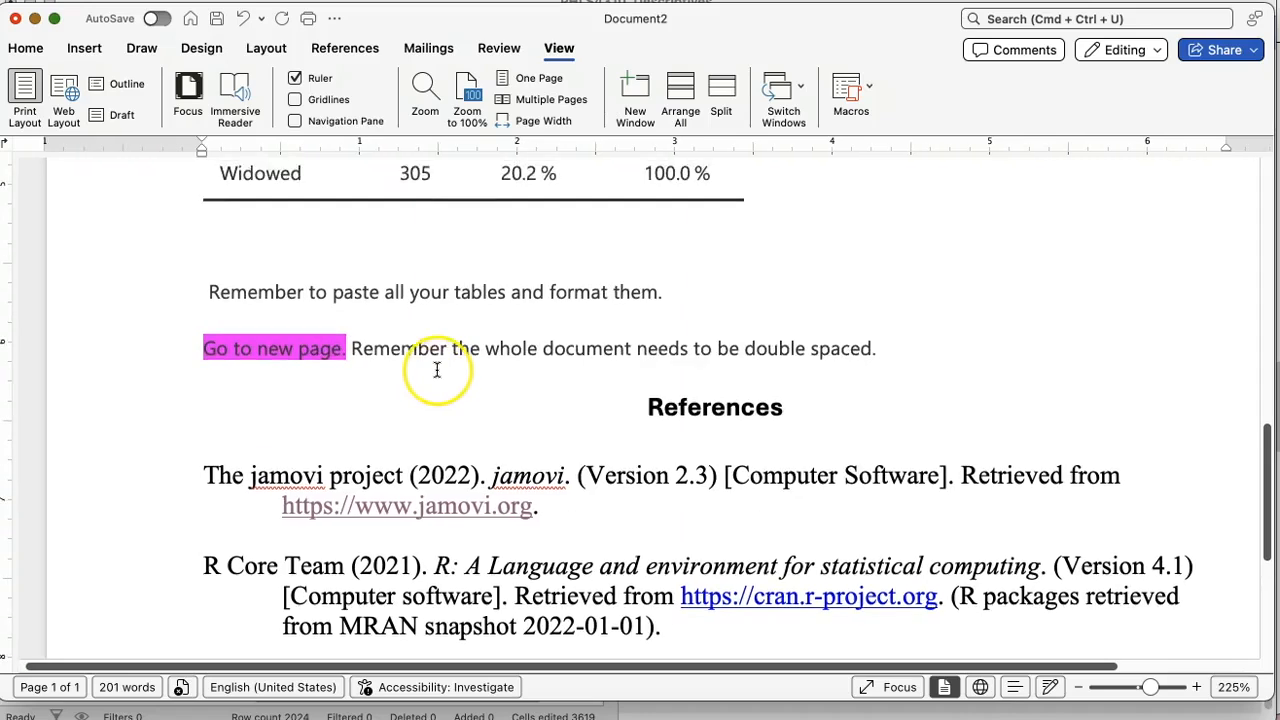
pyautogui.scroll(-1, 434, 366)
pyautogui.moveTo(143, 434); pyautogui.dragTo(151, 591)
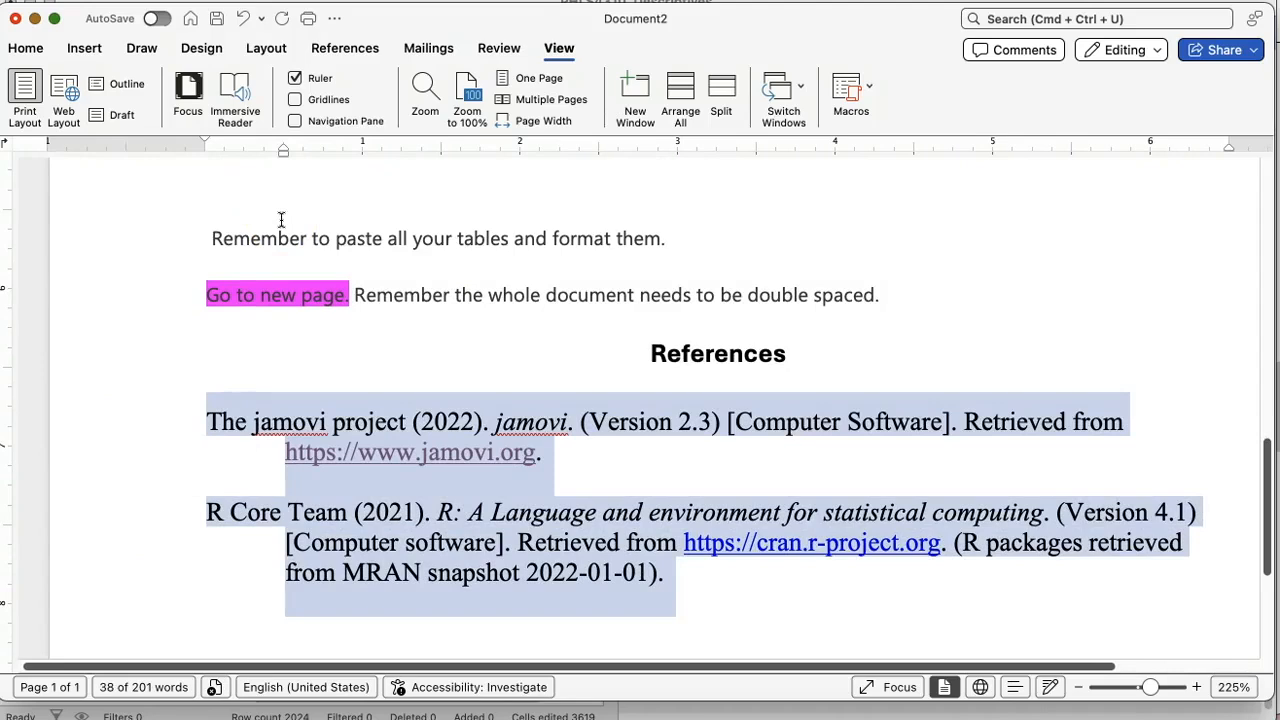
pyautogui.scroll(1, 281, 219)
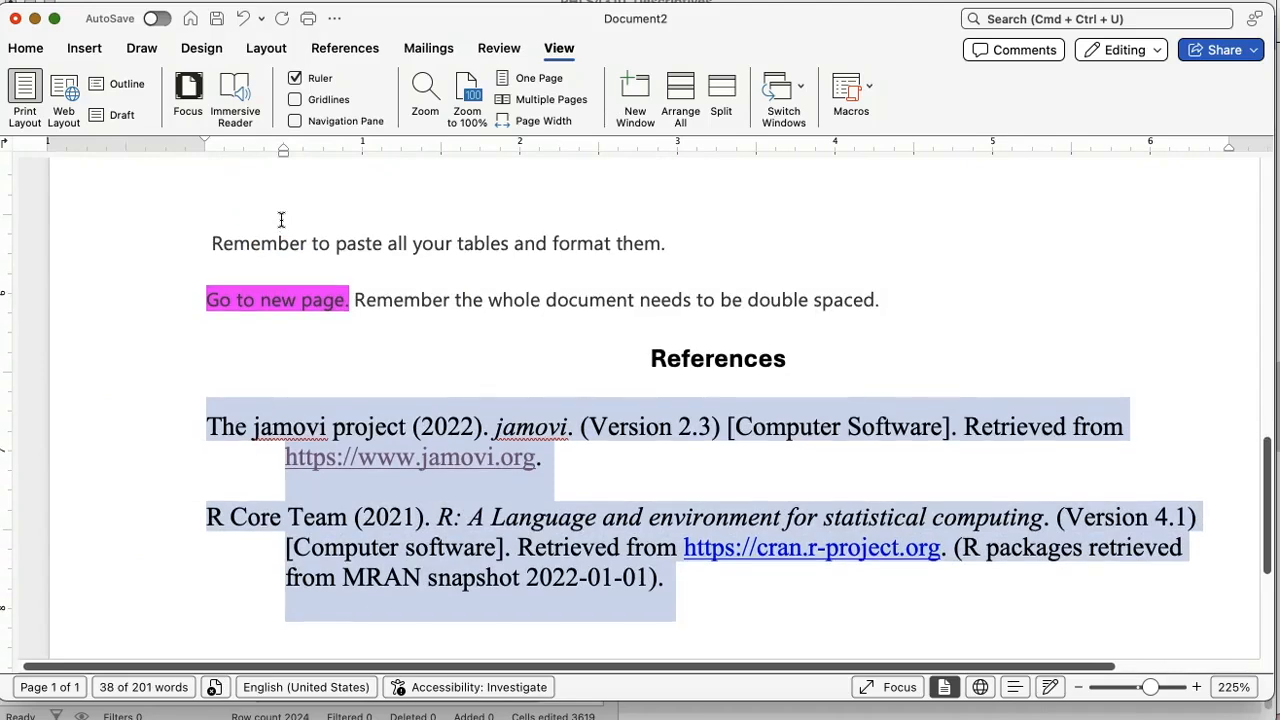
pyautogui.scroll(10, 281, 219)
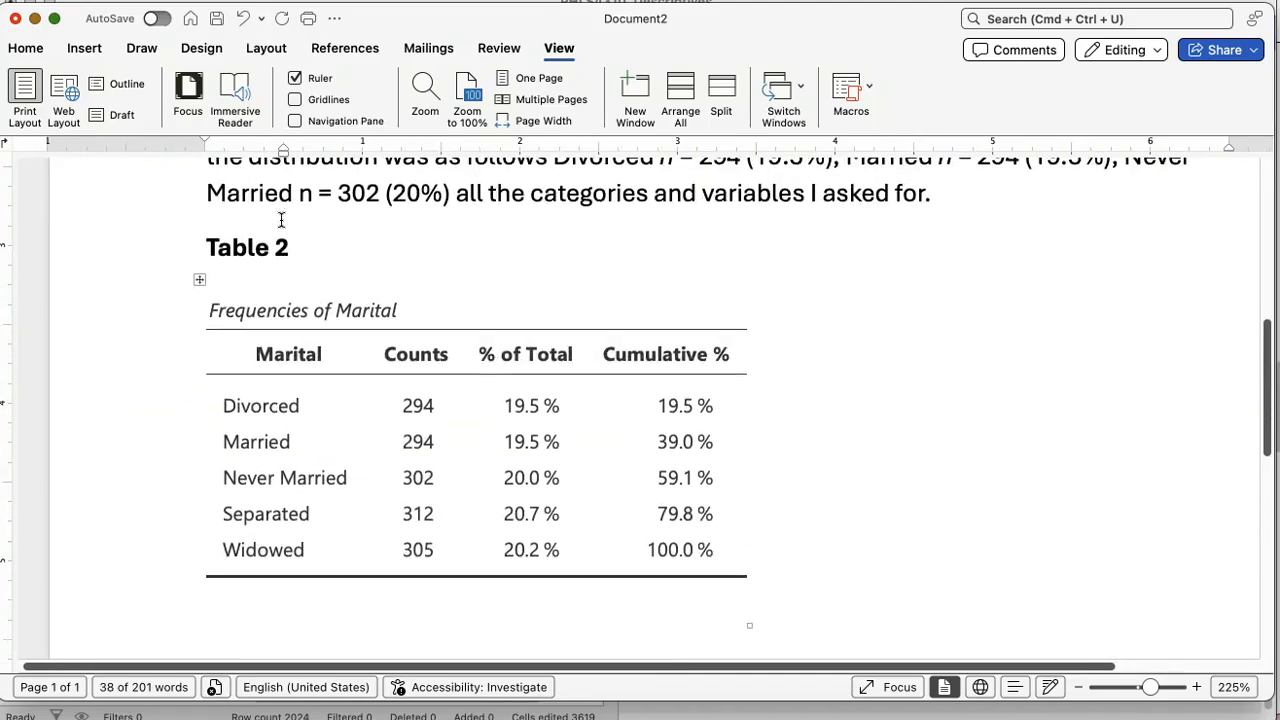
pyautogui.click(170, 284)
pyautogui.click(182, 358)
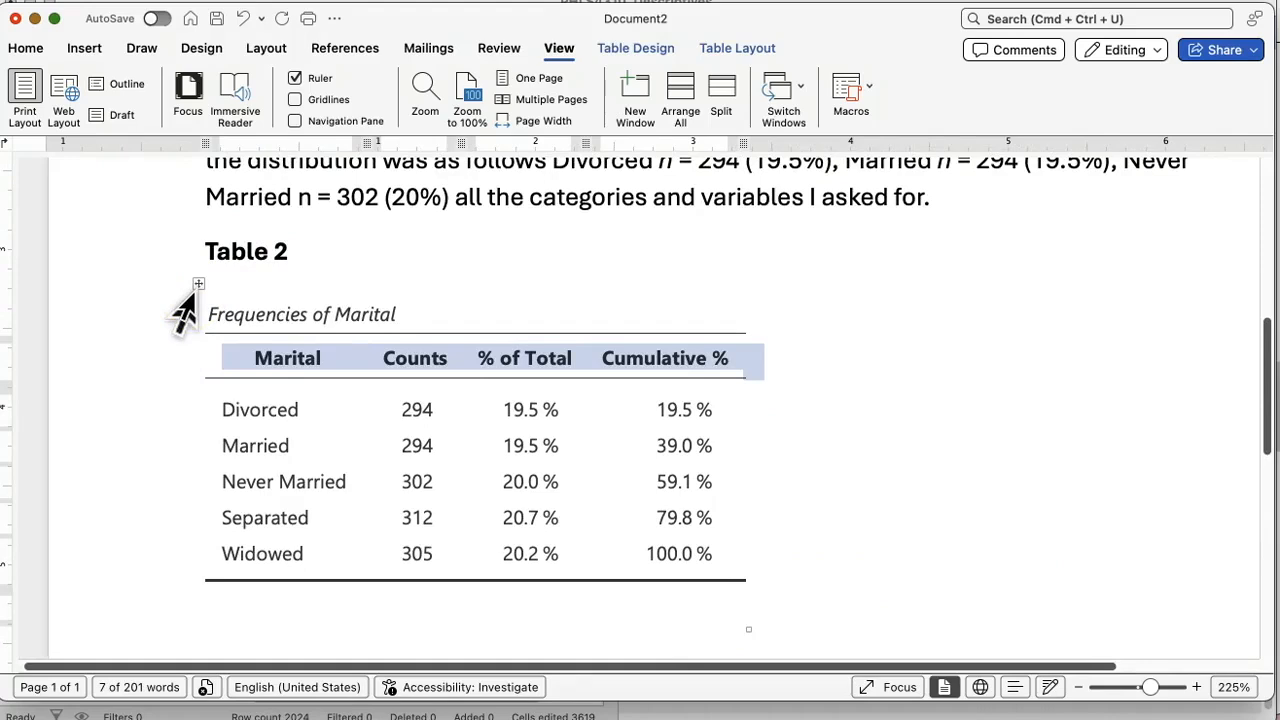
pyautogui.scroll(5, 183, 312)
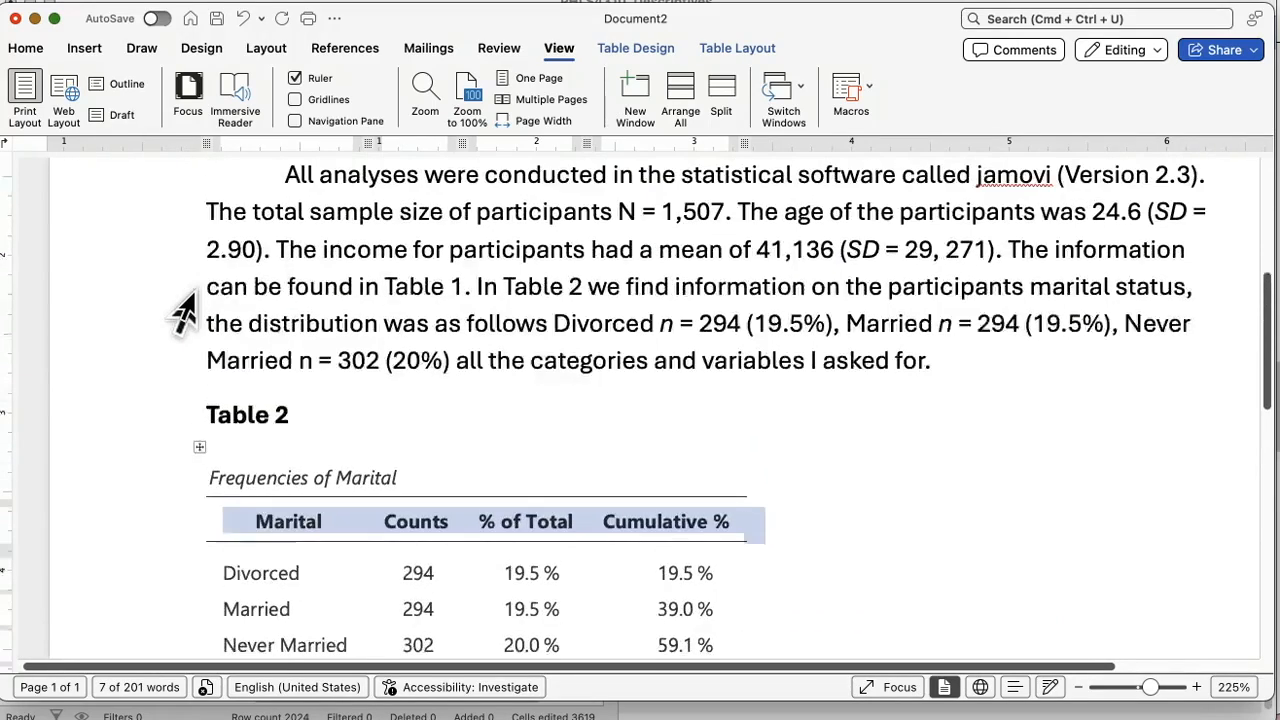
pyautogui.moveTo(163, 263); pyautogui.dragTo(157, 485)
pyautogui.scroll(5, 157, 477)
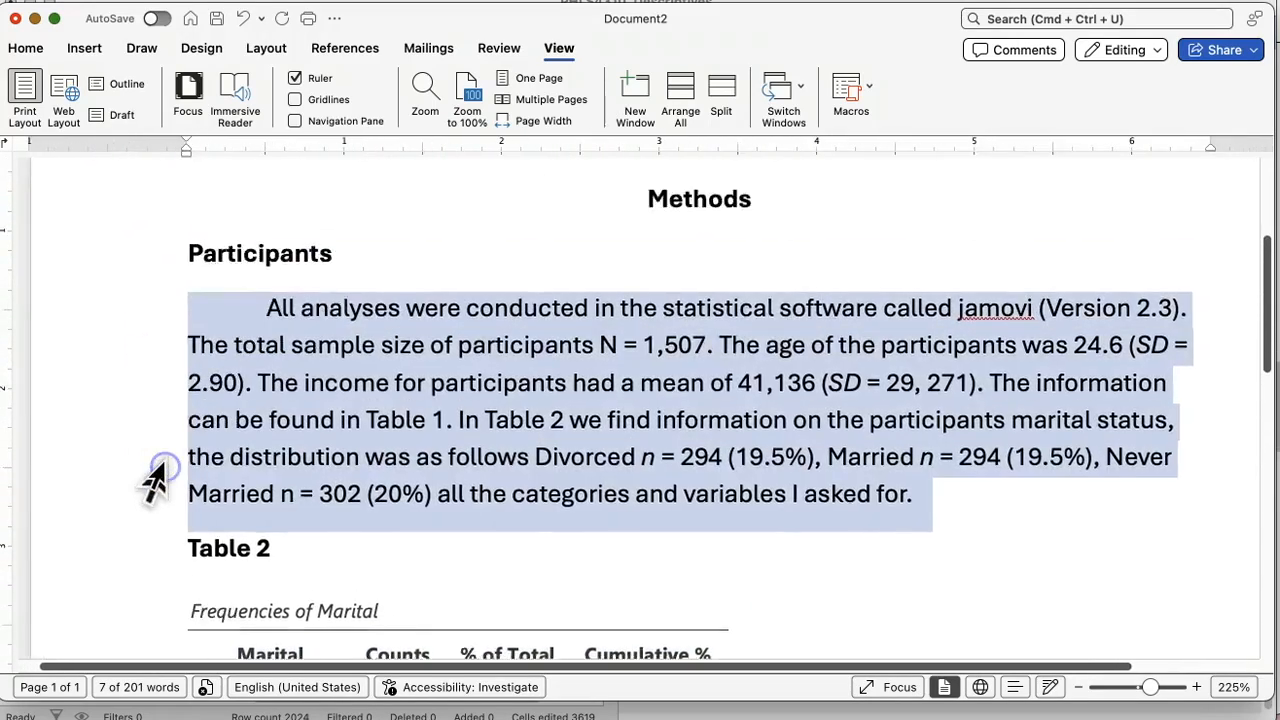
# Step: Select the cover-page reminder and the "New page!" line above the Methods heading
pyautogui.click(127, 304)
pyautogui.moveTo(118, 318); pyautogui.dragTo(120, 343)
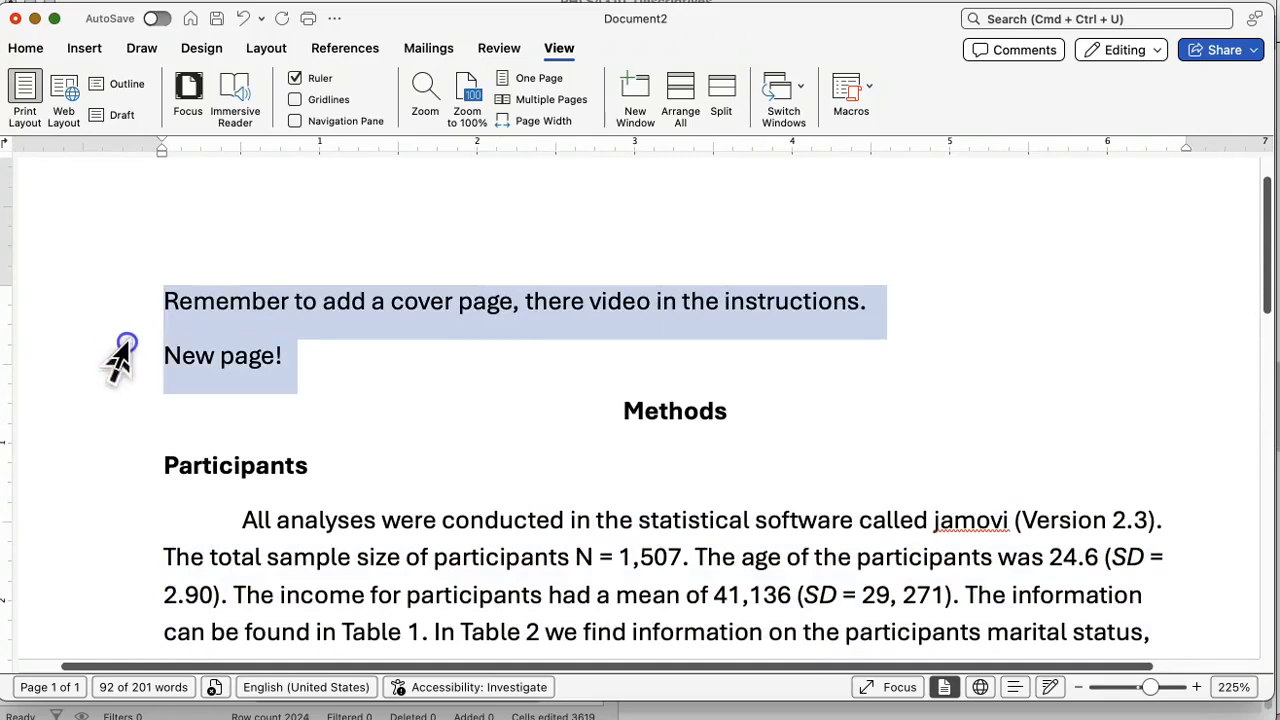
pyautogui.scroll(2, 120, 360)
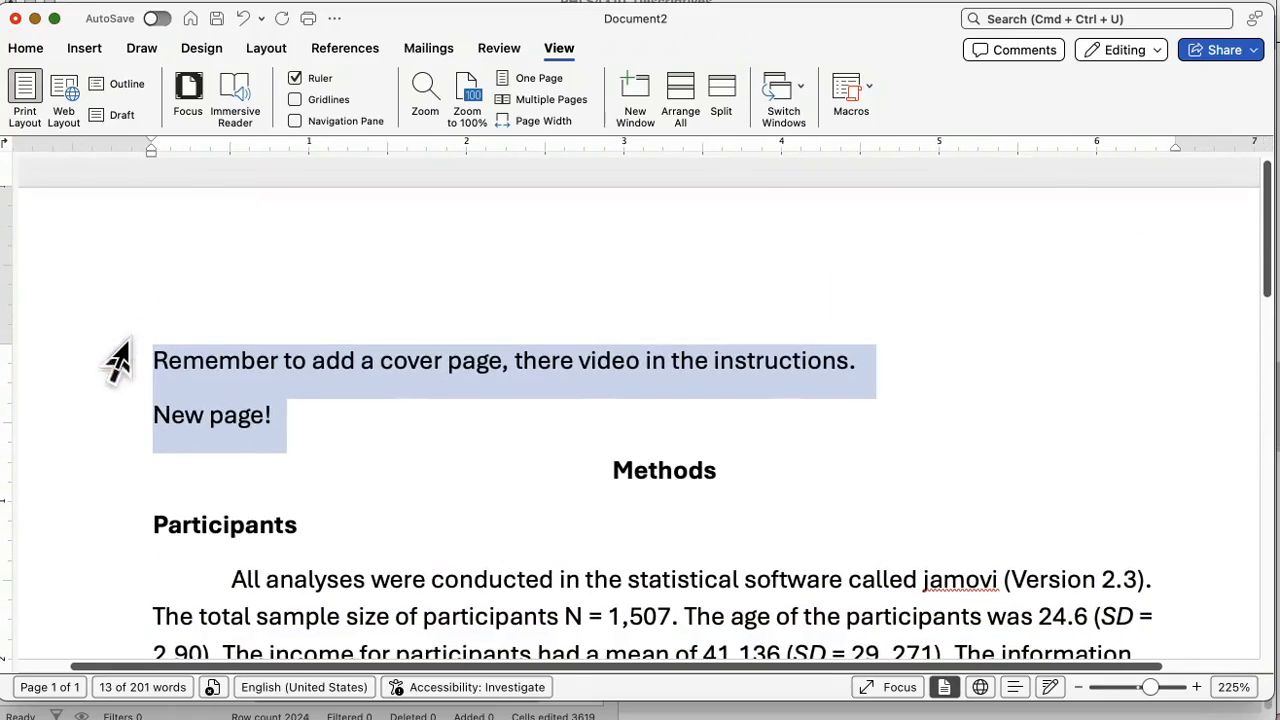
# Step: Insert a right-aligned page number in the document header, including on the first page, and return to the body text
pyautogui.click(1109, 251)
pyautogui.doubleClick(1044, 244)
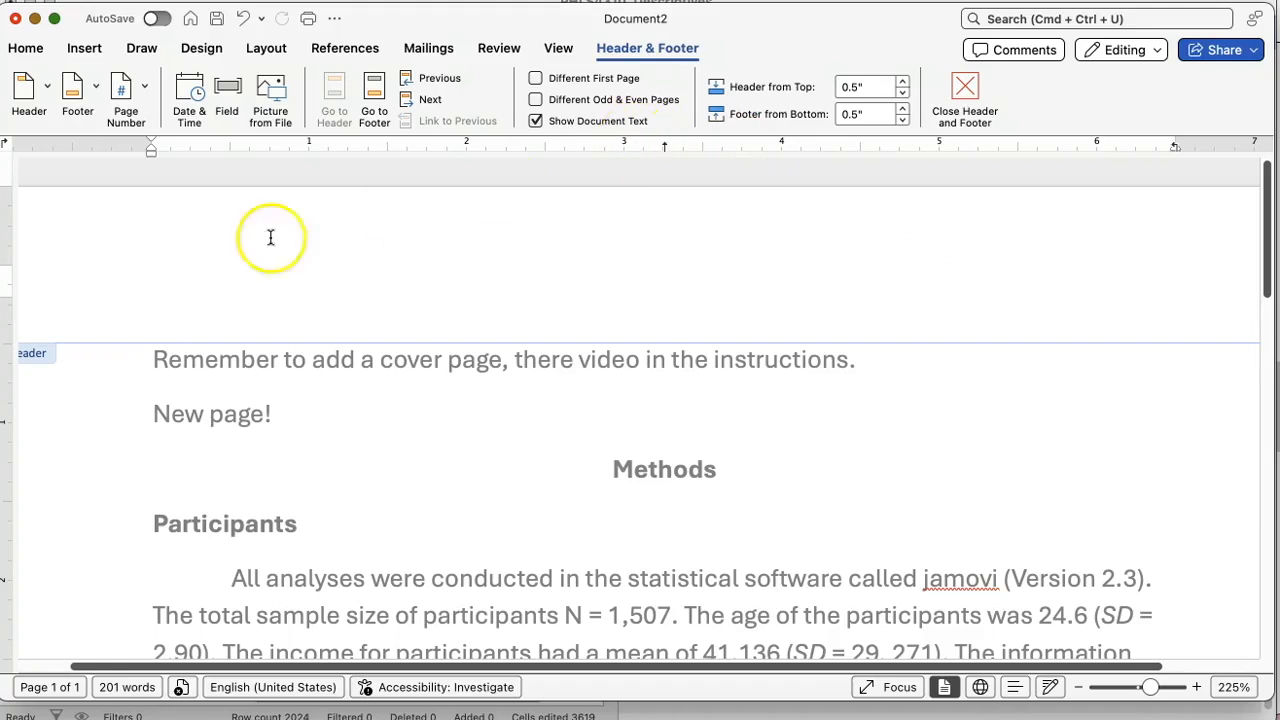
pyautogui.click(84, 52)
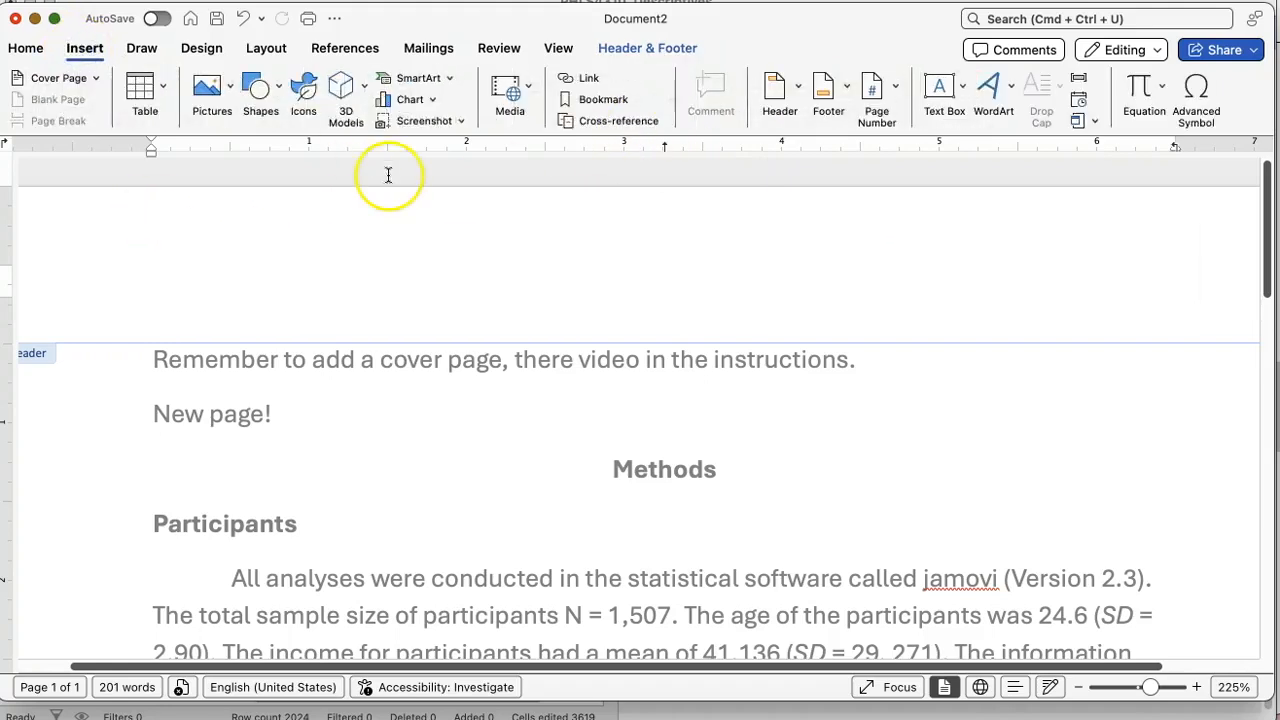
pyautogui.click(874, 92)
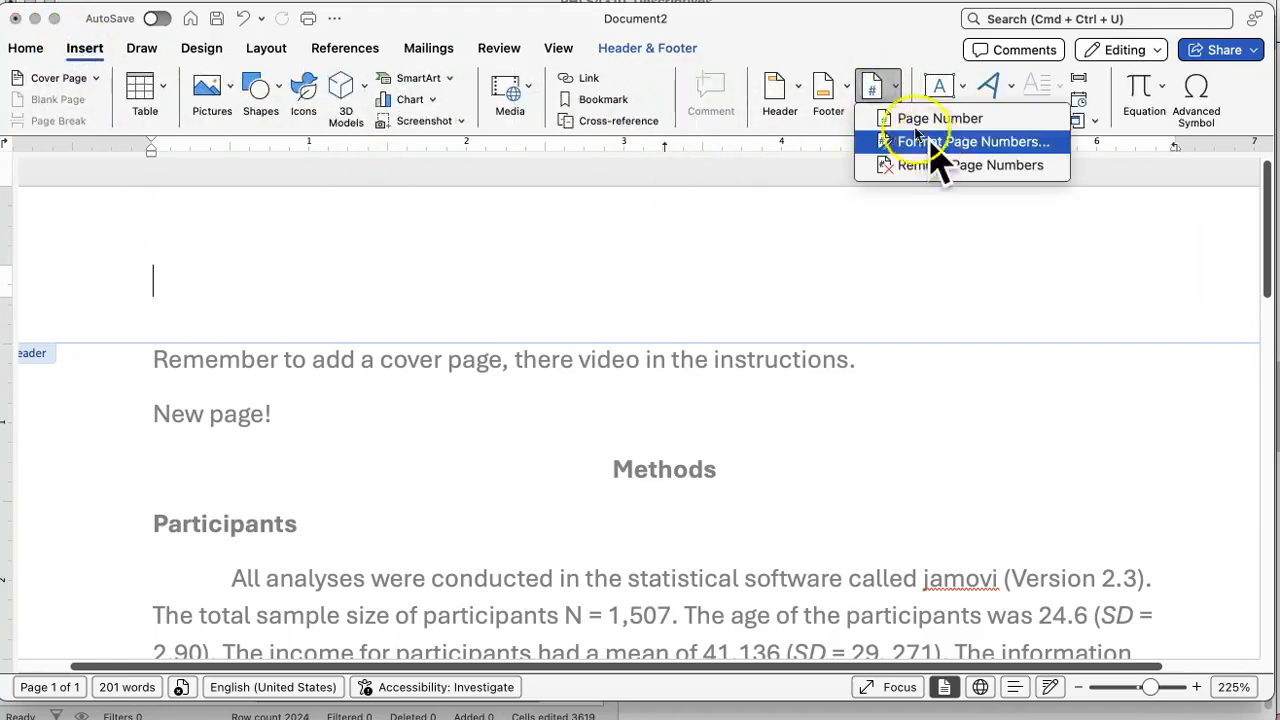
pyautogui.click(912, 120)
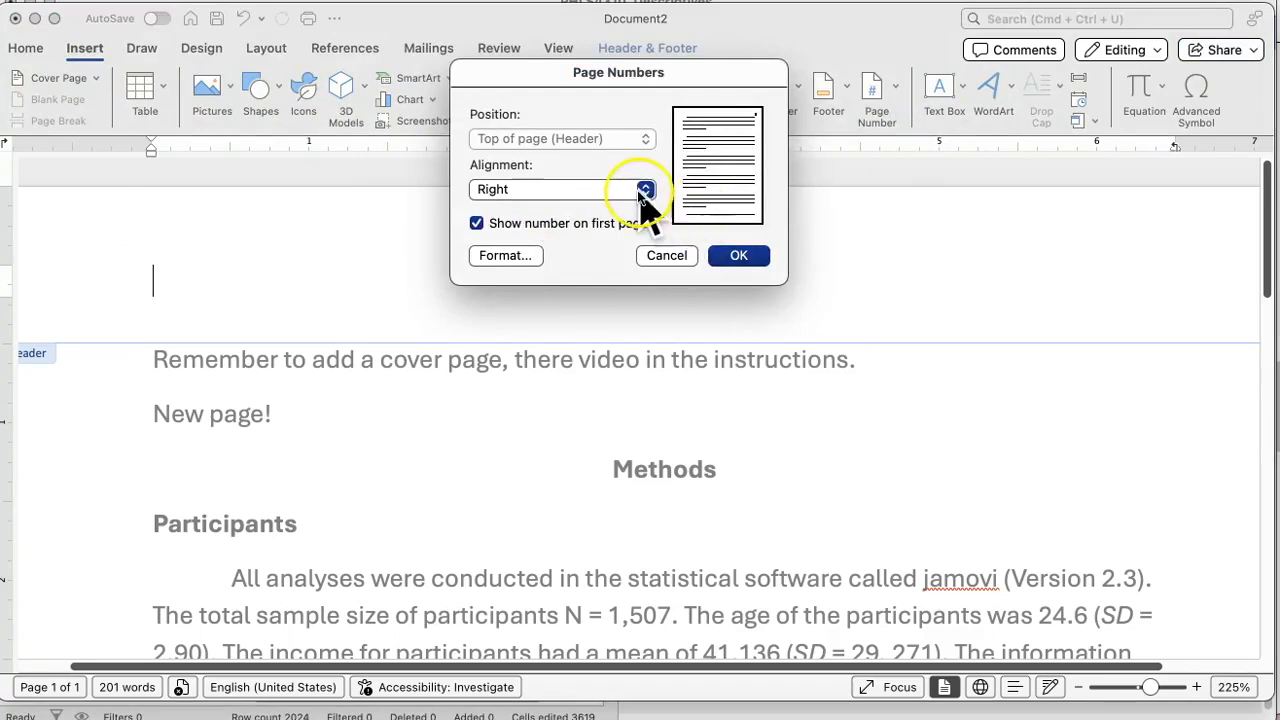
pyautogui.click(751, 259)
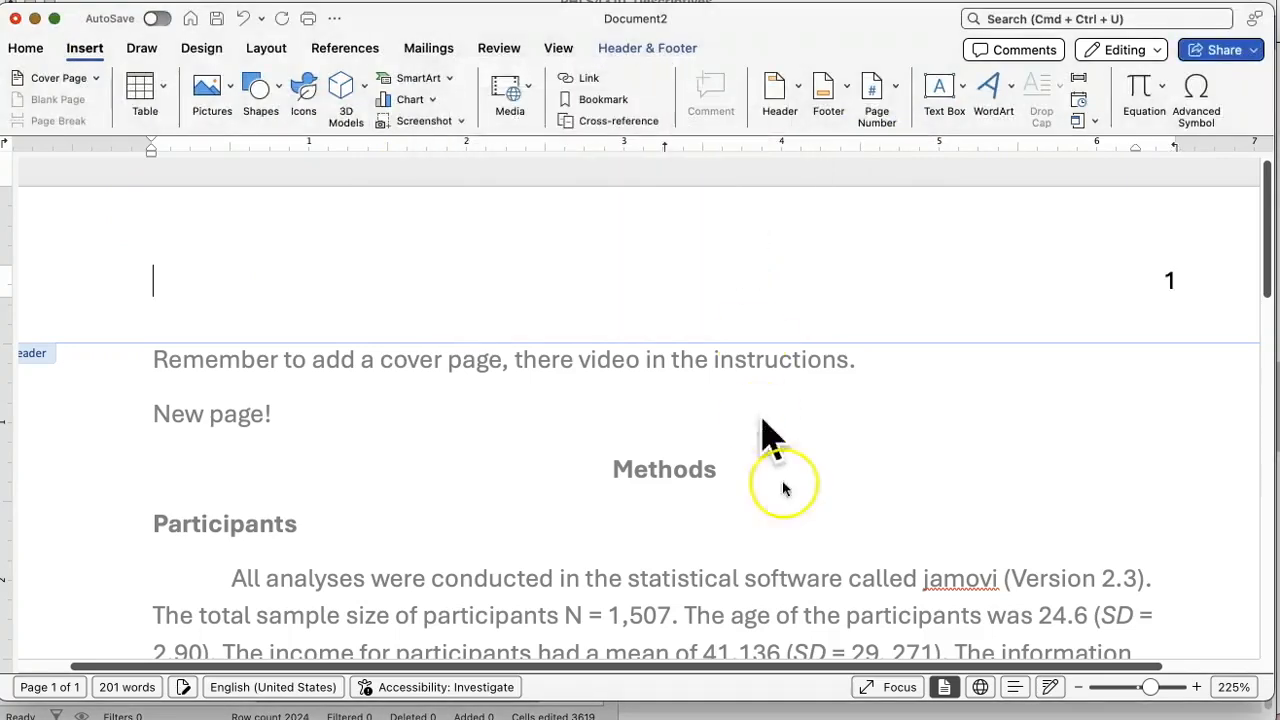
pyautogui.click(1170, 284)
pyautogui.doubleClick(1170, 284)
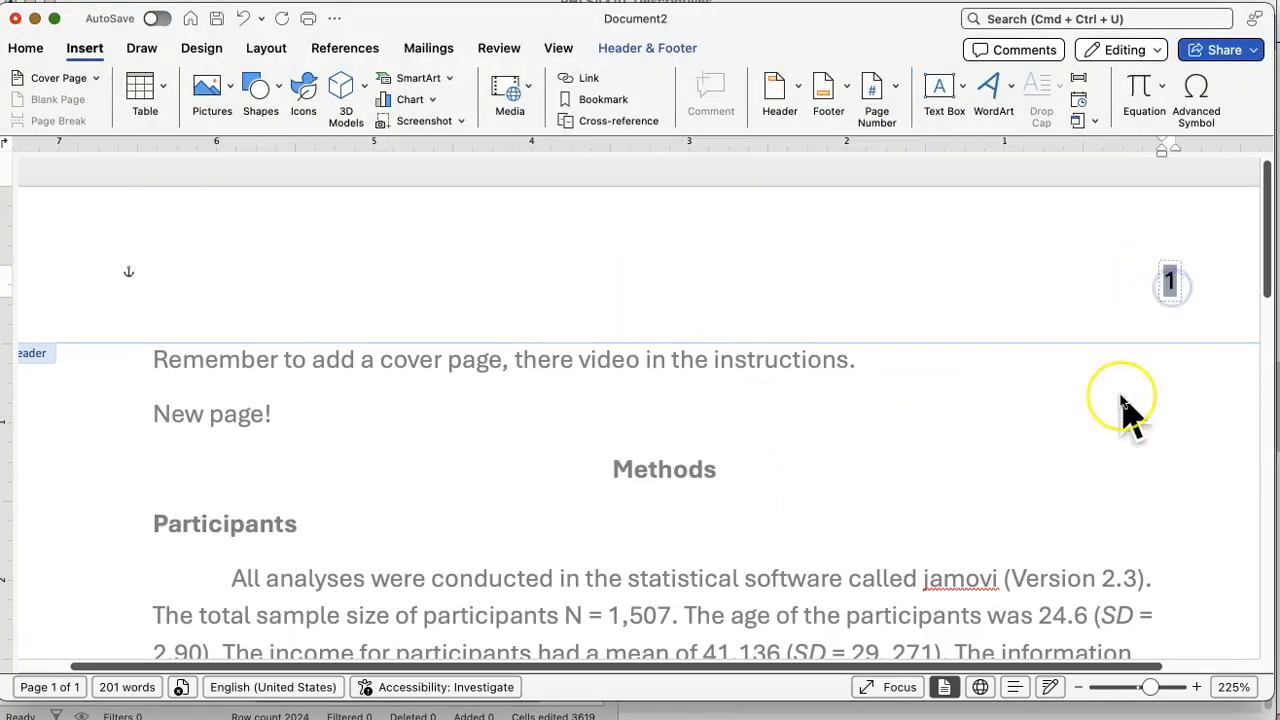
pyautogui.click(1012, 483)
pyautogui.click(1012, 483)
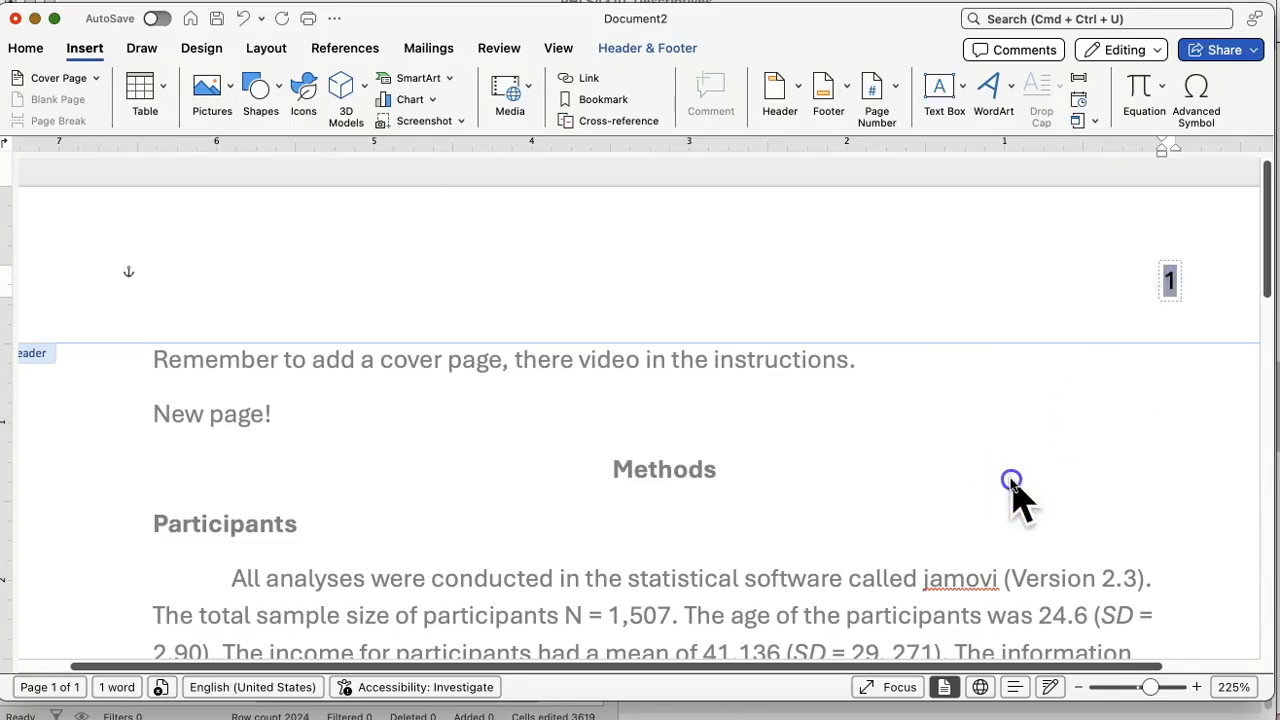
# Step: Review the document from the Methods heading through Table 2 to the References entries and back to the Participants paragraph
pyautogui.scroll(-10, 1012, 483)
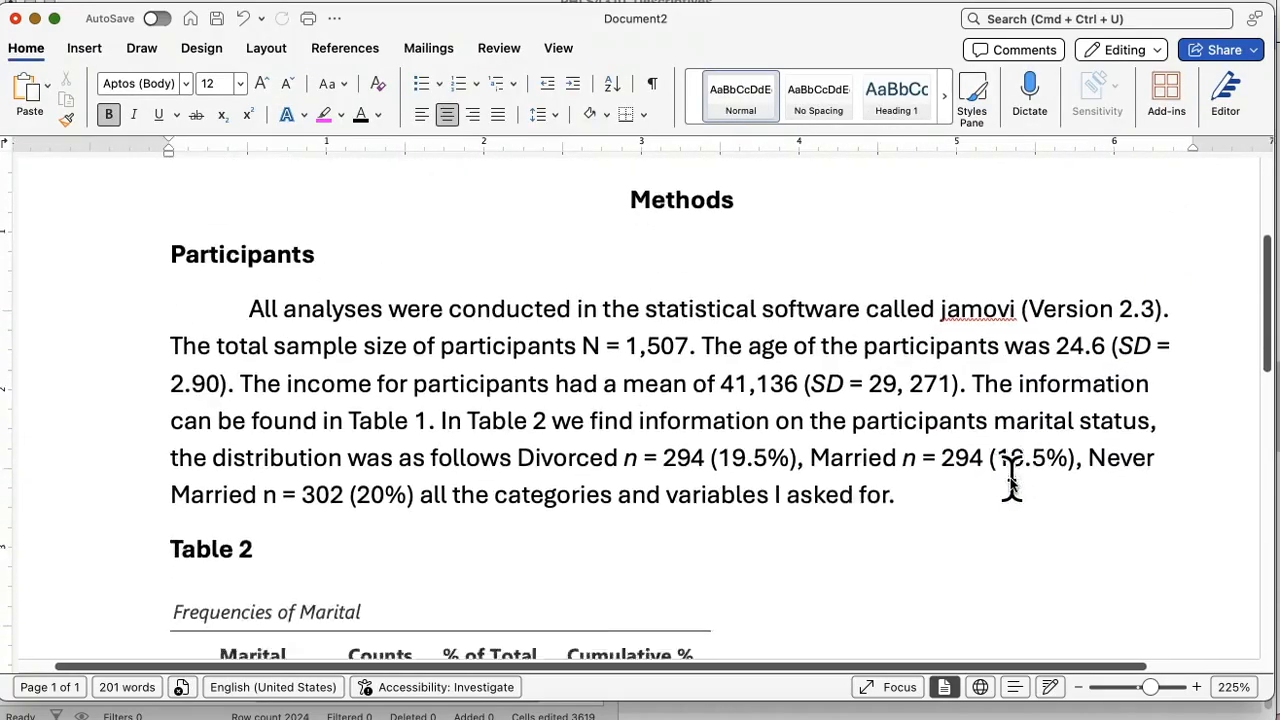
pyautogui.scroll(-5, 1012, 483)
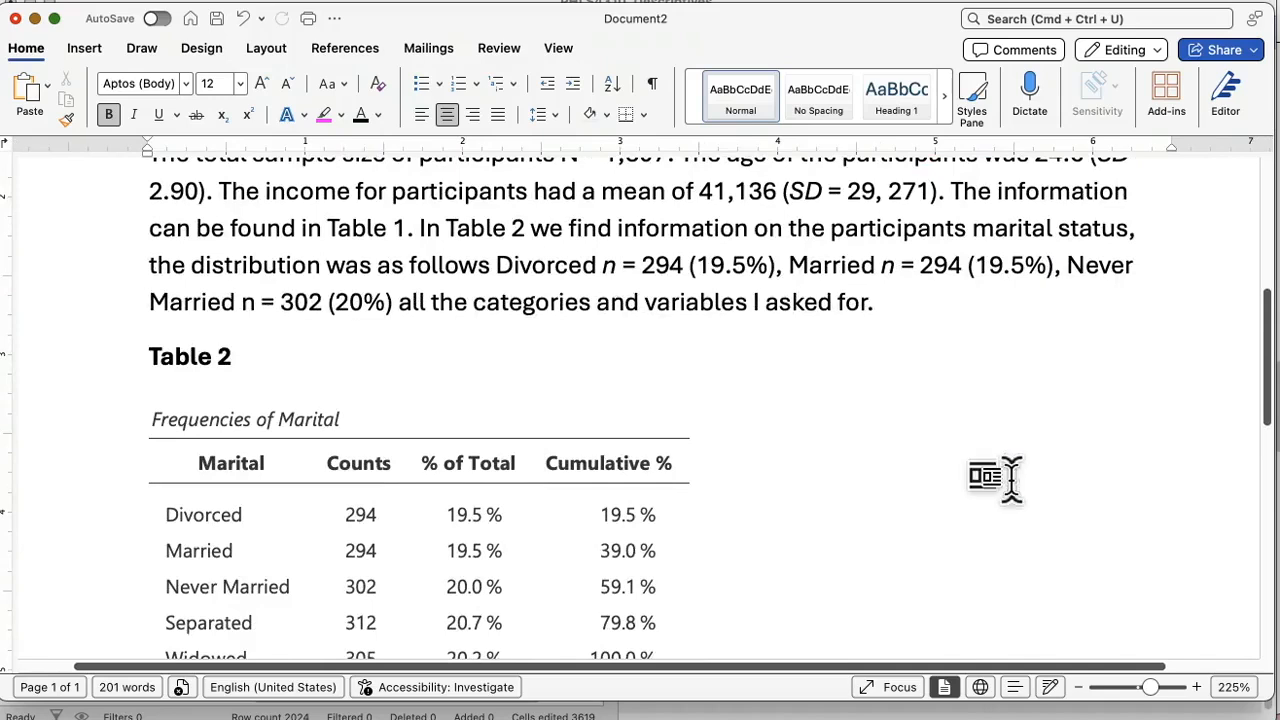
pyautogui.scroll(-5, 1012, 478)
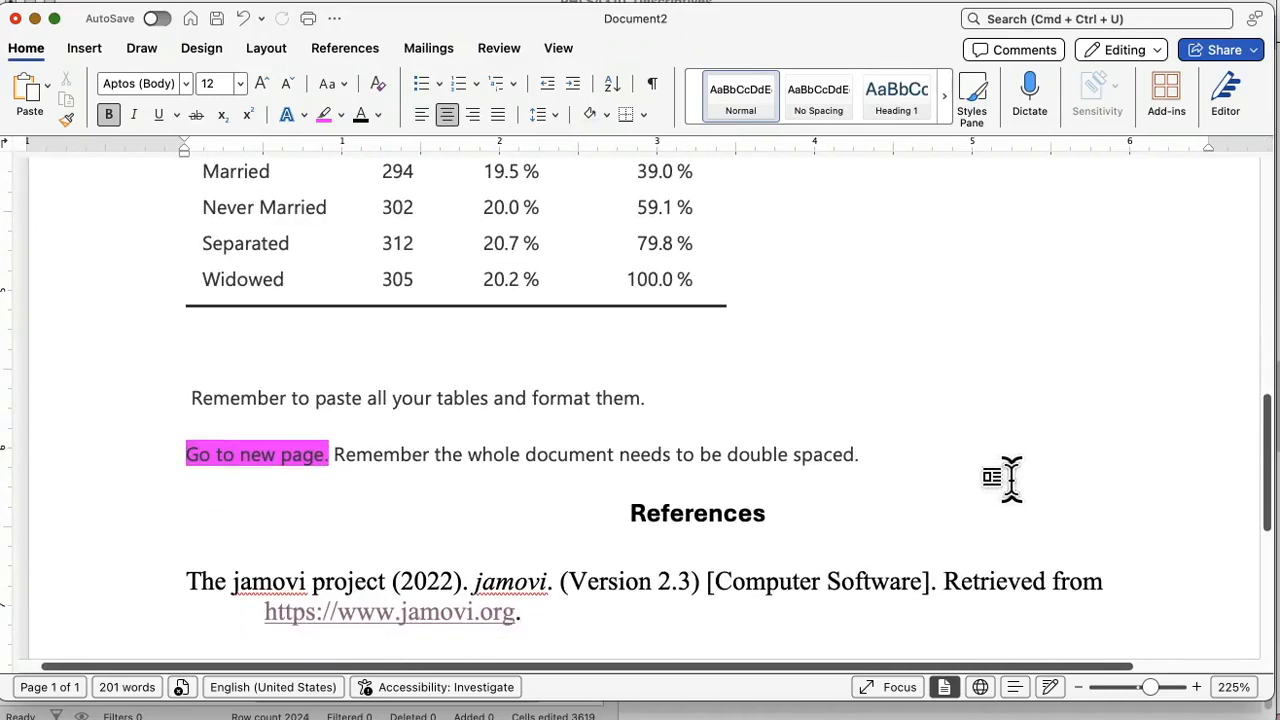
pyautogui.scroll(5, 1010, 480)
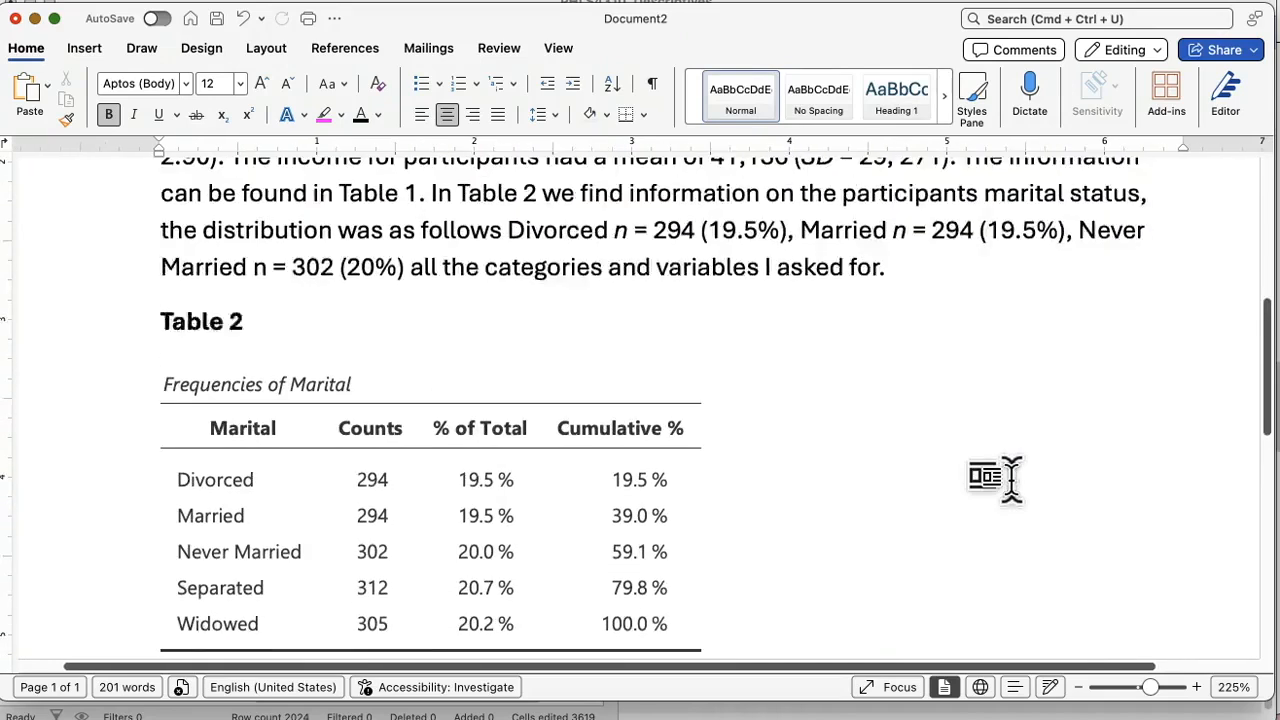
pyautogui.scroll(1, 1010, 478)
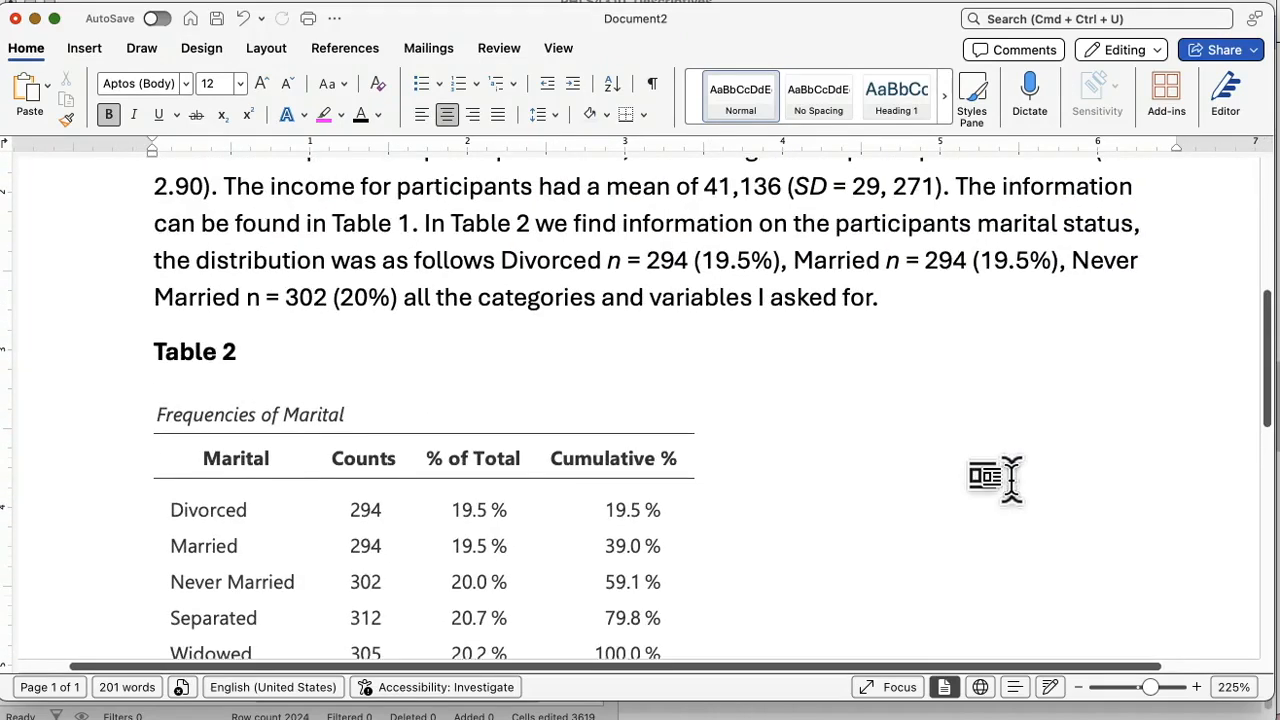
pyautogui.scroll(1, 1010, 478)
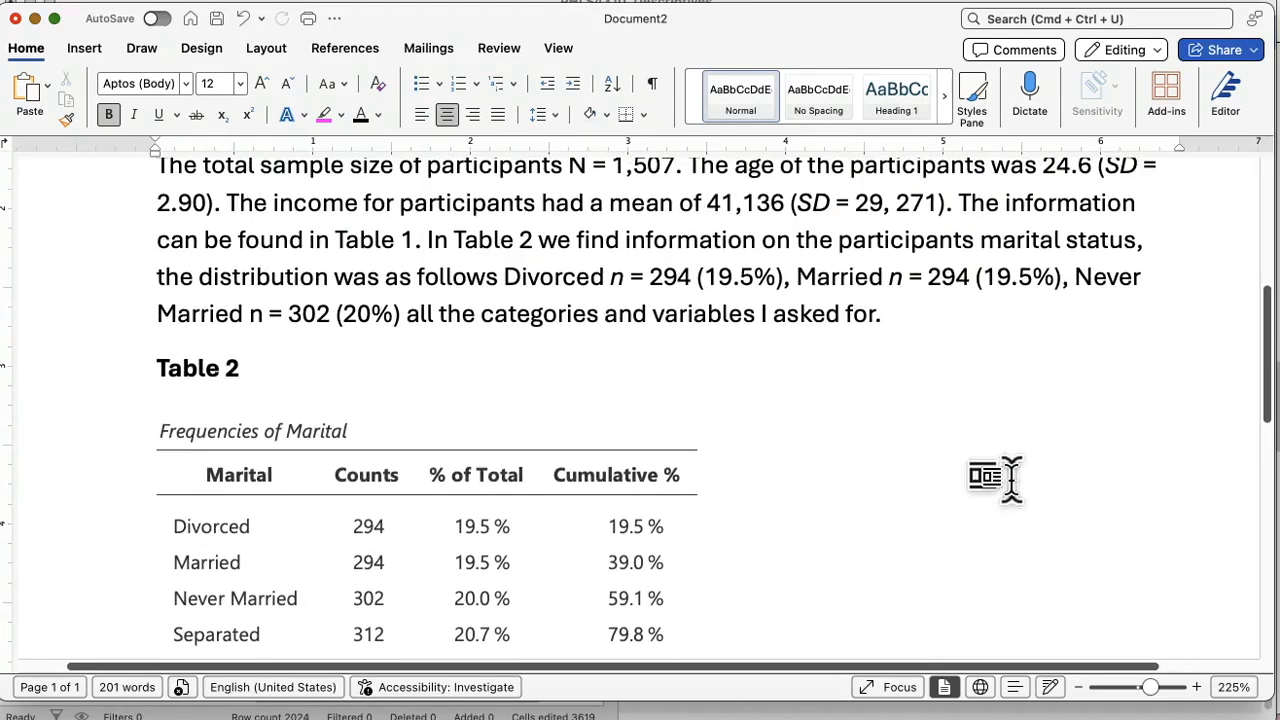